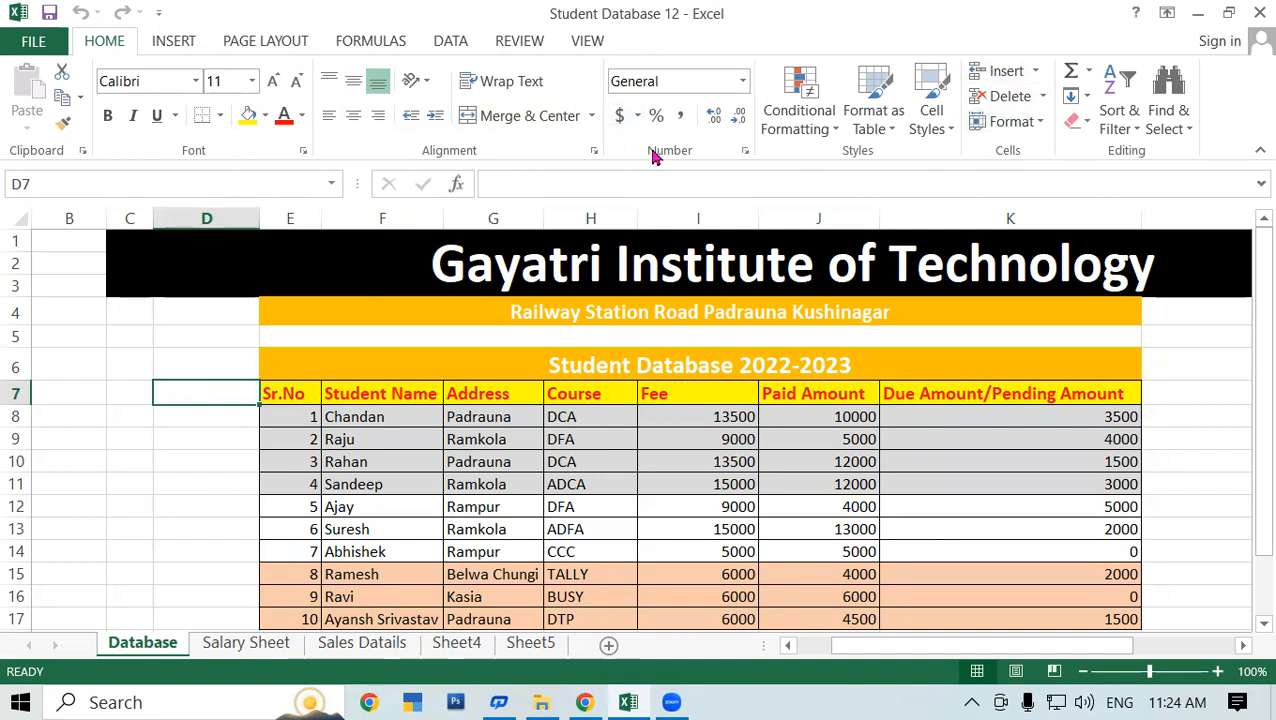
pyautogui.click(916, 533)
pyautogui.scroll(-1, 557, 444)
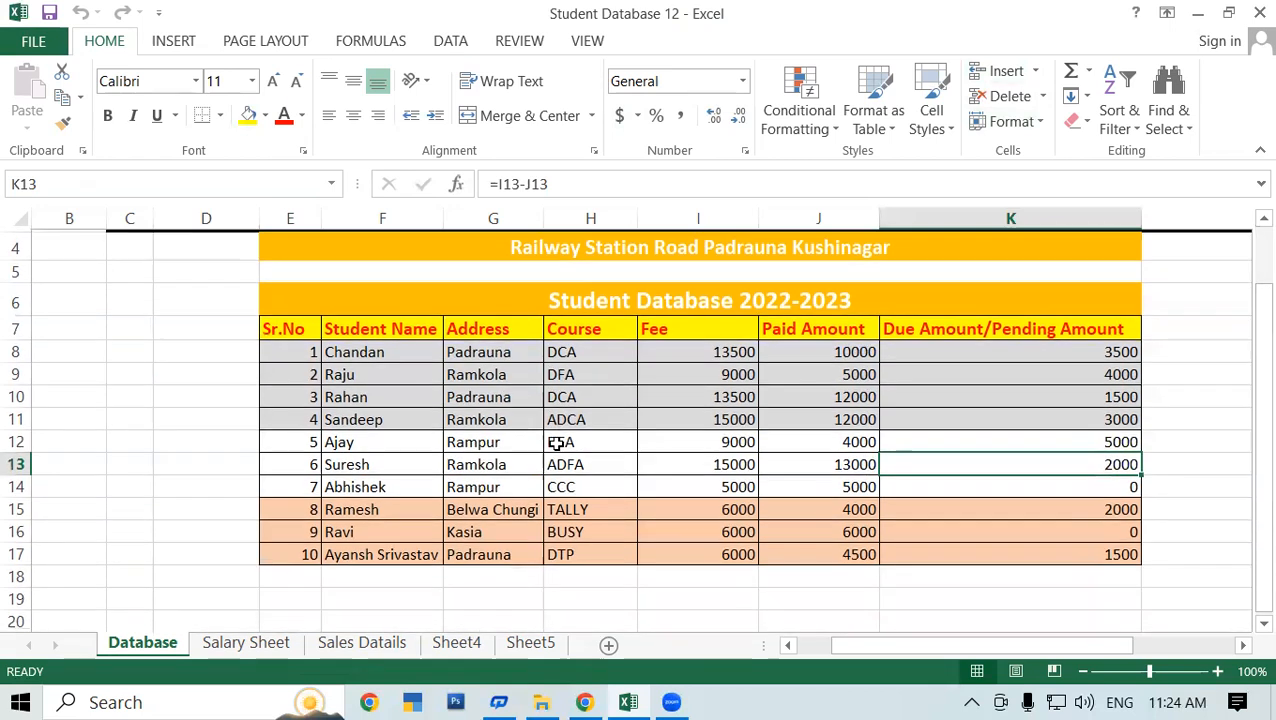
pyautogui.scroll(-1, 557, 444)
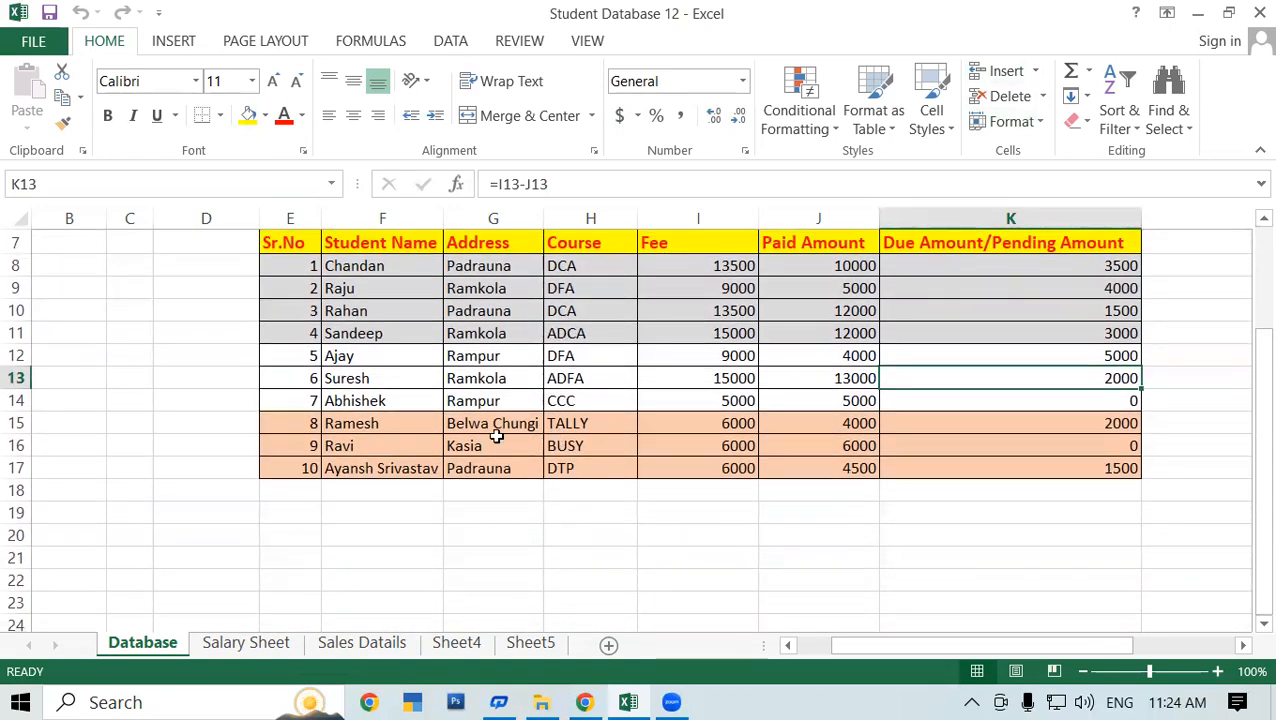
pyautogui.scroll(1, 496, 437)
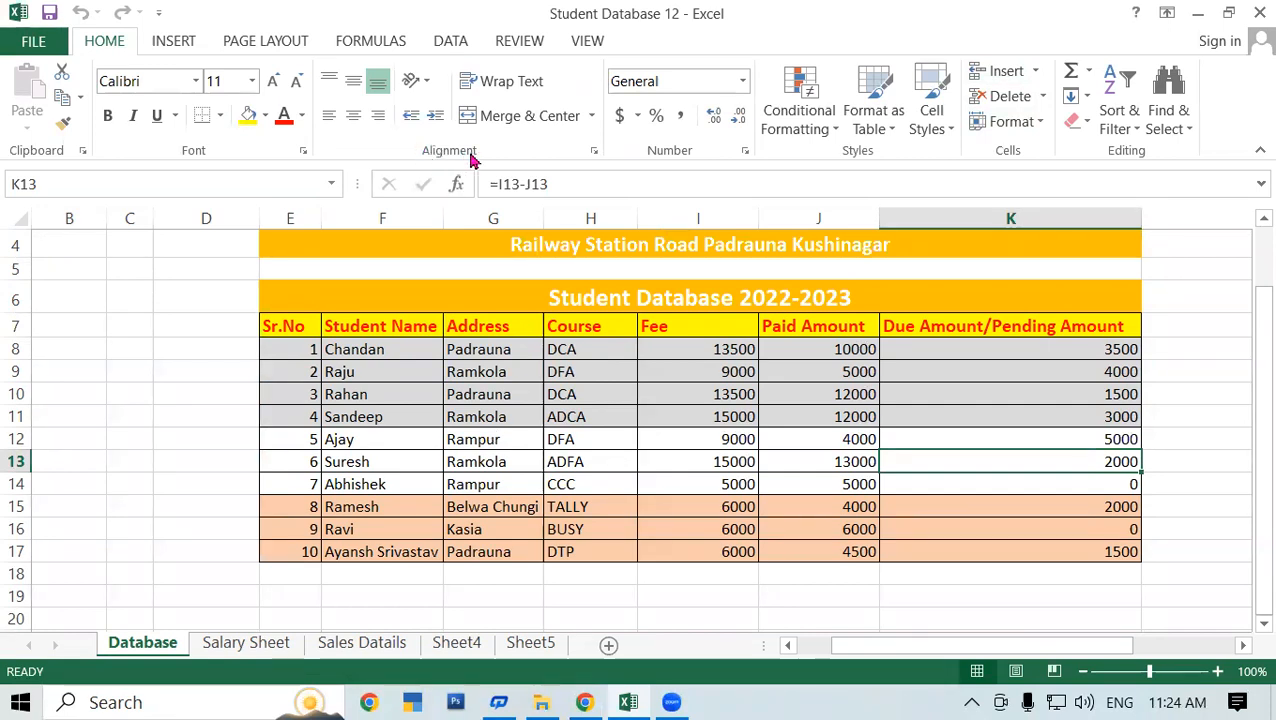
pyautogui.click(495, 440)
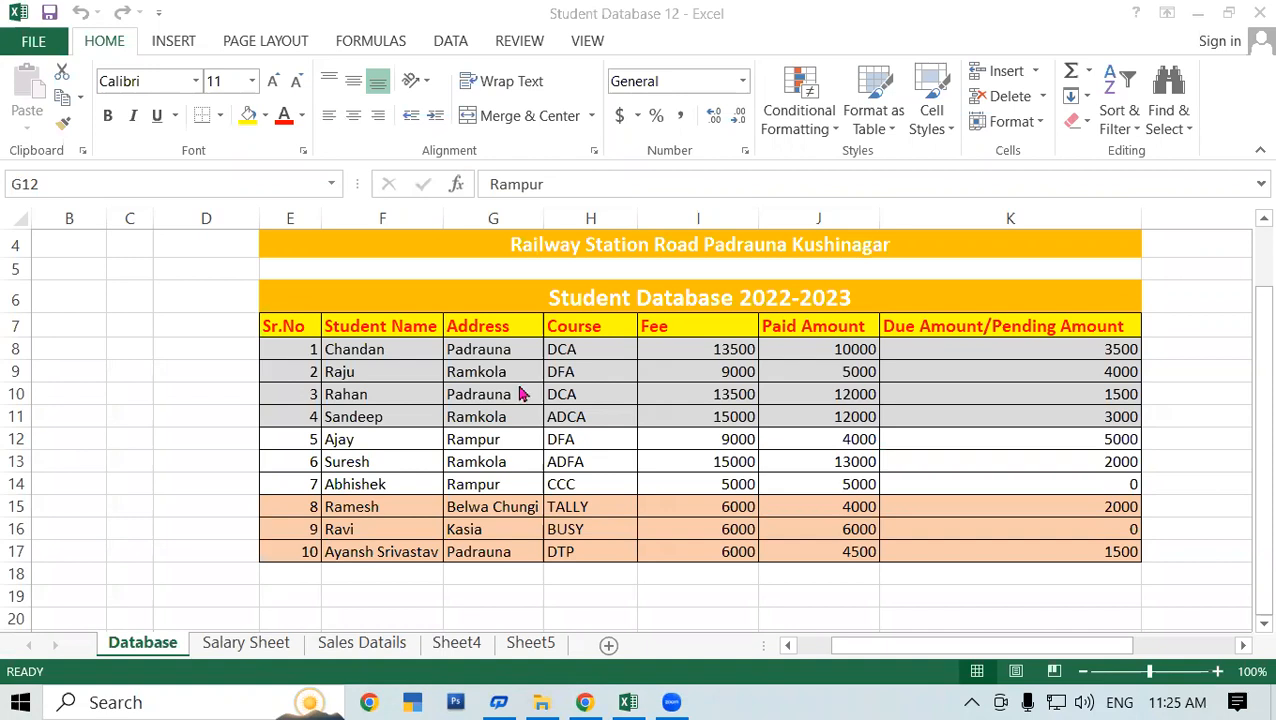
pyautogui.click(413, 372)
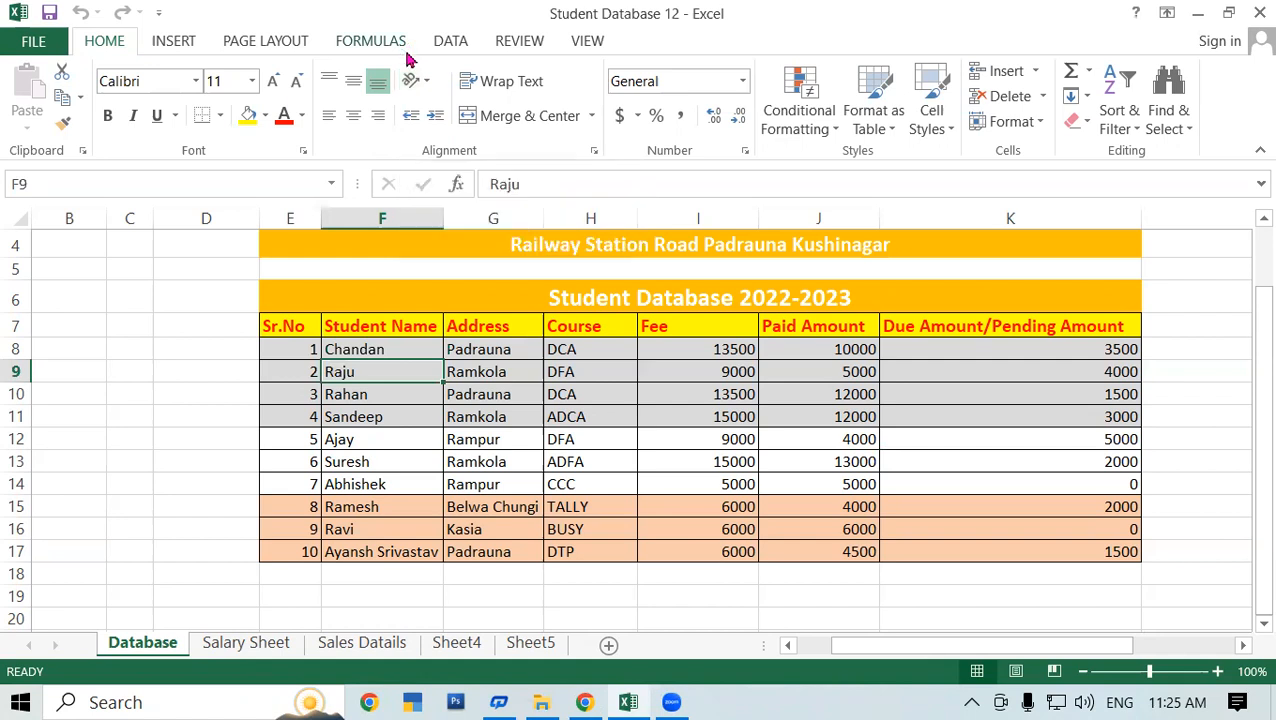
pyautogui.click(382, 416)
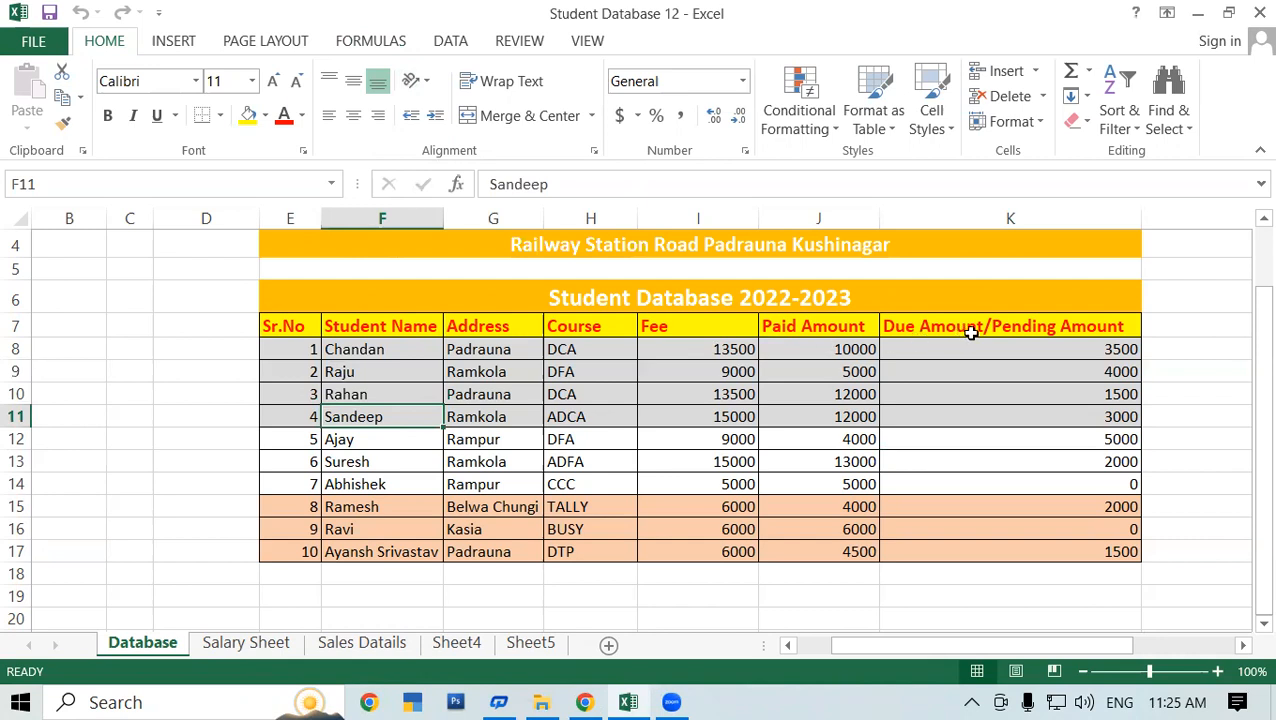
pyautogui.click(314, 328)
pyautogui.moveTo(314, 328); pyautogui.dragTo(992, 328)
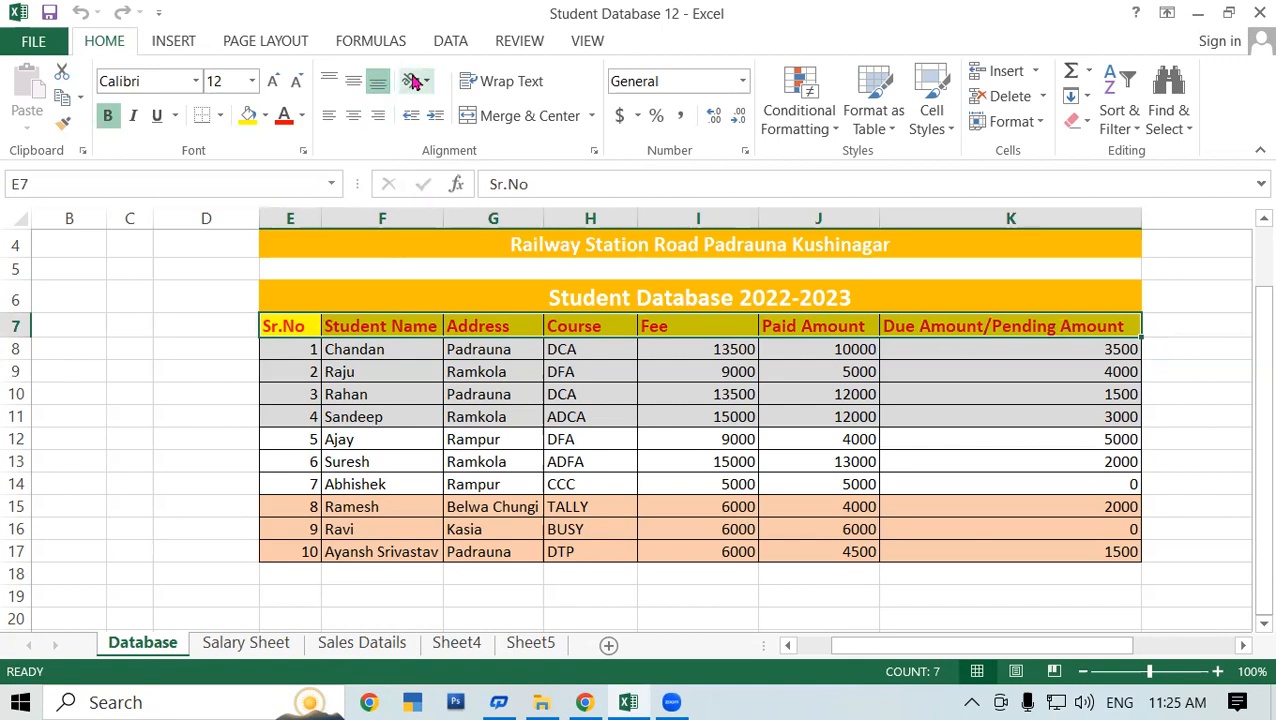
pyautogui.click(414, 82)
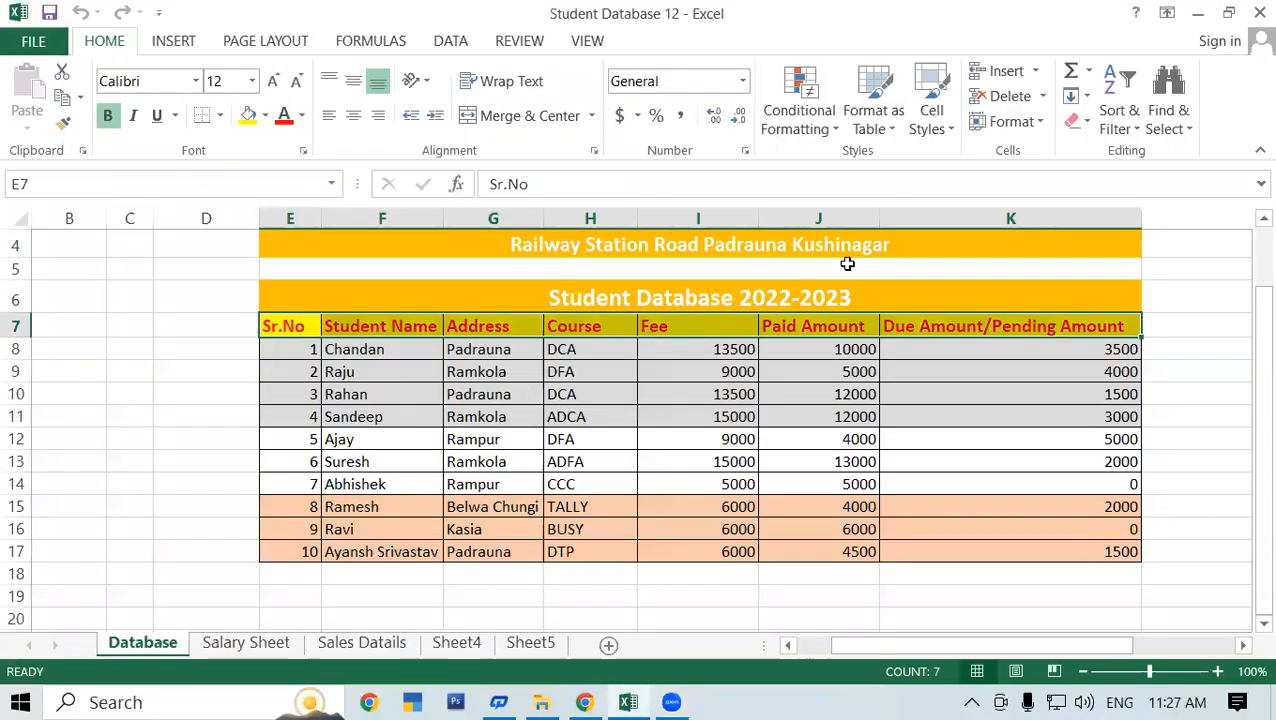
pyautogui.click(1033, 442)
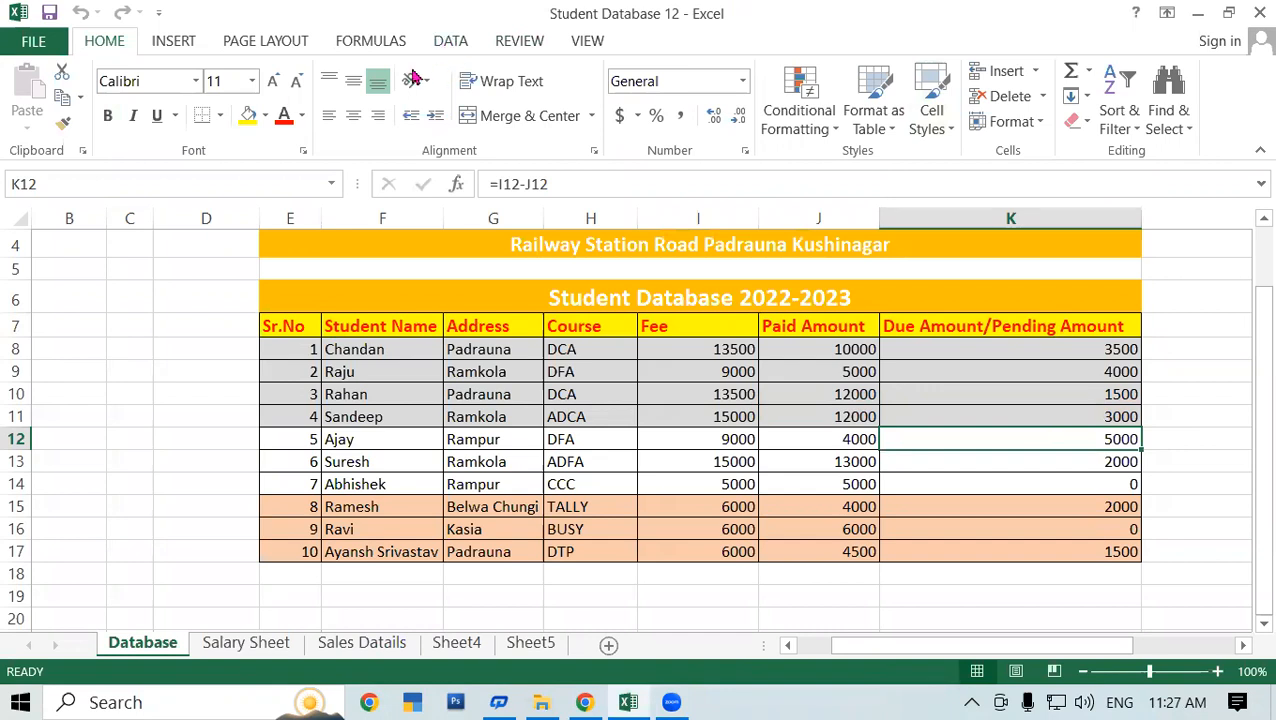
pyautogui.click(364, 418)
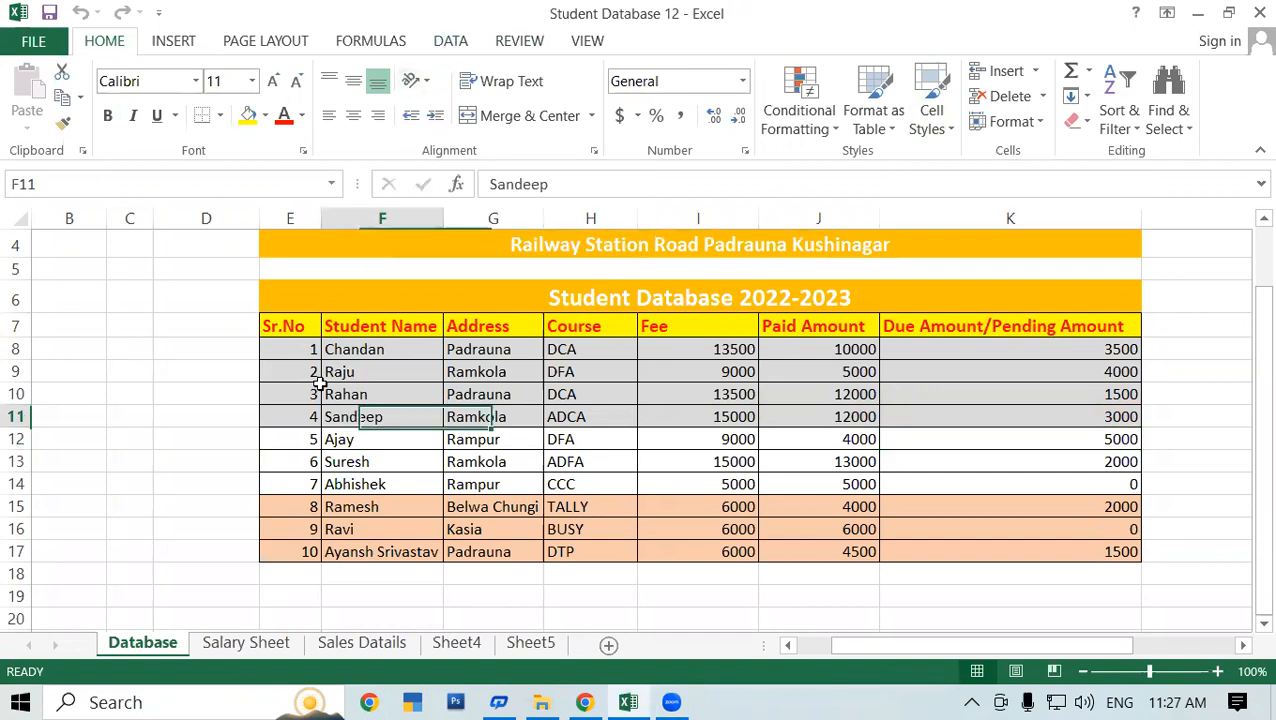
# Angle the header text in E7:K7 counterclockwise, and change its orientation to Angle Clockwise
pyautogui.moveTo(285, 330); pyautogui.dragTo(966, 324)
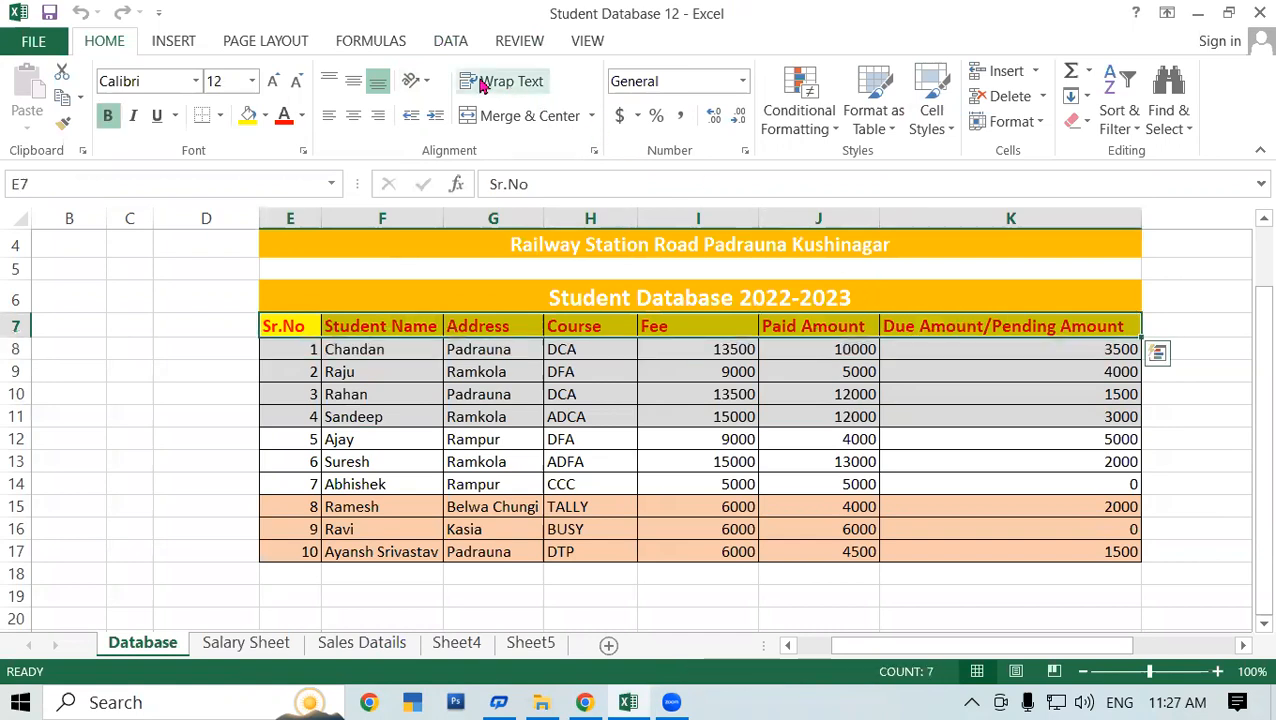
pyautogui.click(418, 81)
pyautogui.click(441, 111)
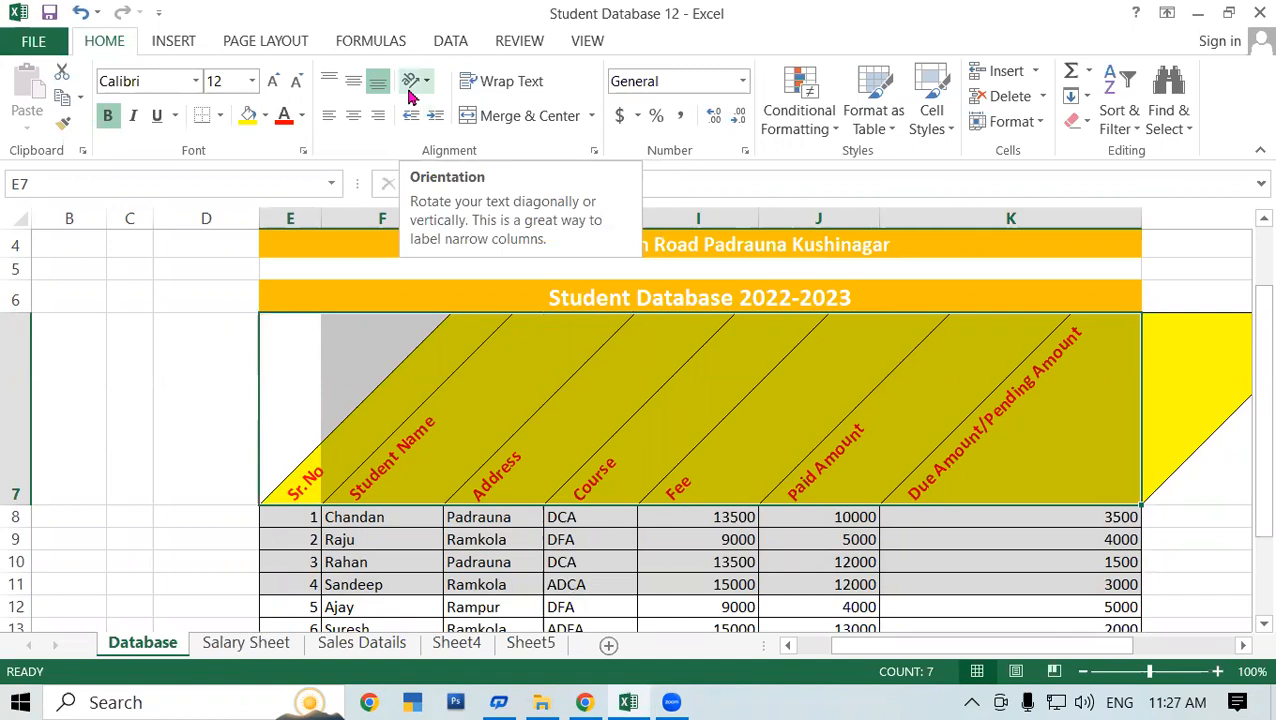
pyautogui.click(409, 91)
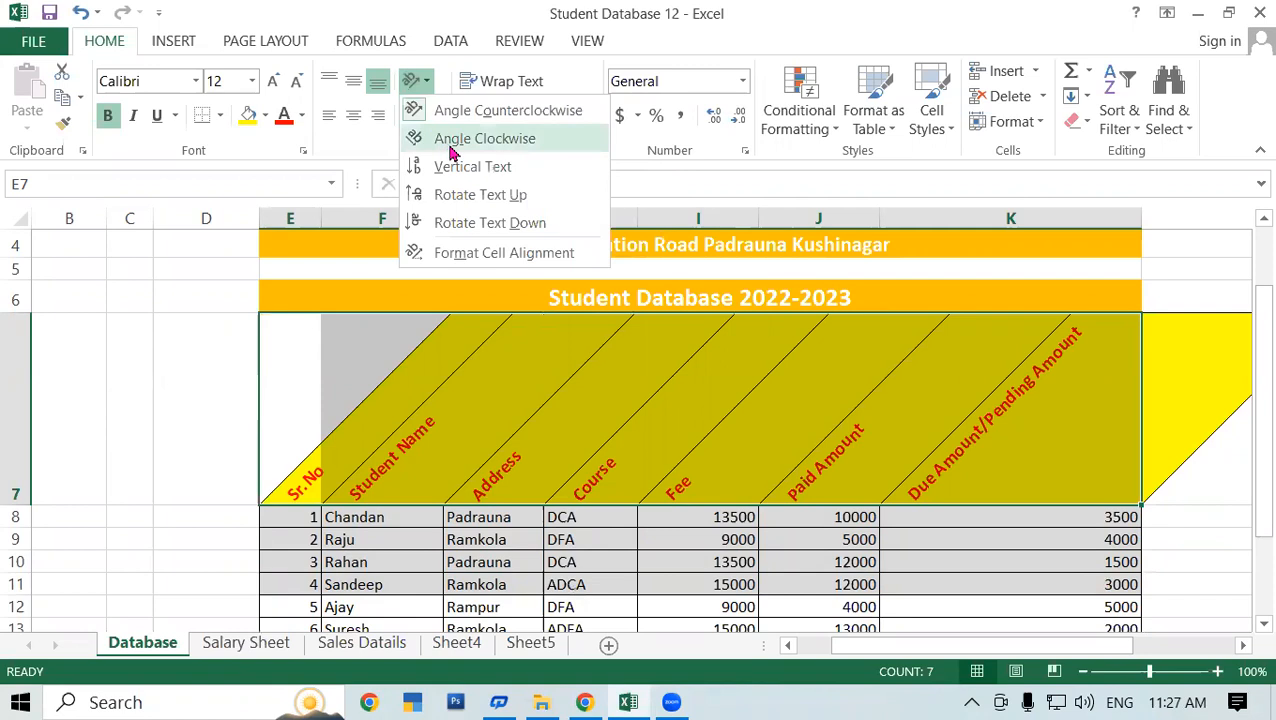
pyautogui.click(453, 140)
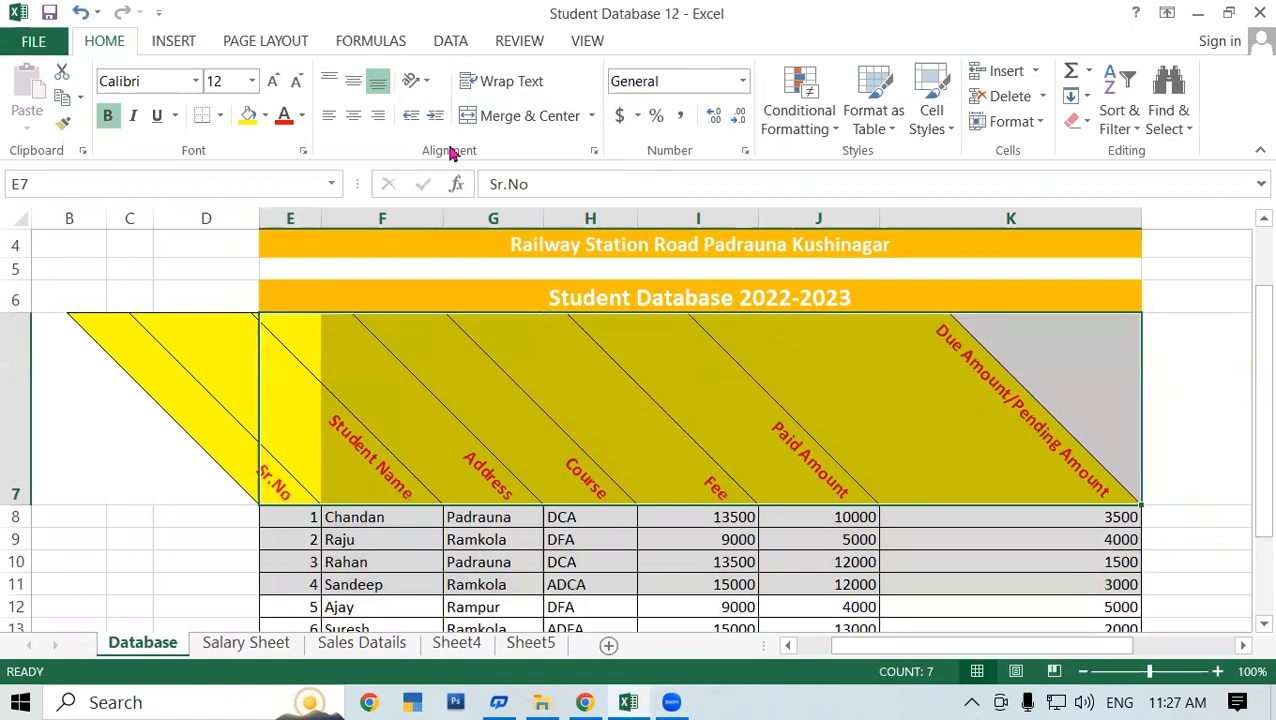
# Change the header row E7:K7 to the Vertical Text orientation and look over the stacked letters
pyautogui.click(430, 84)
pyautogui.click(458, 173)
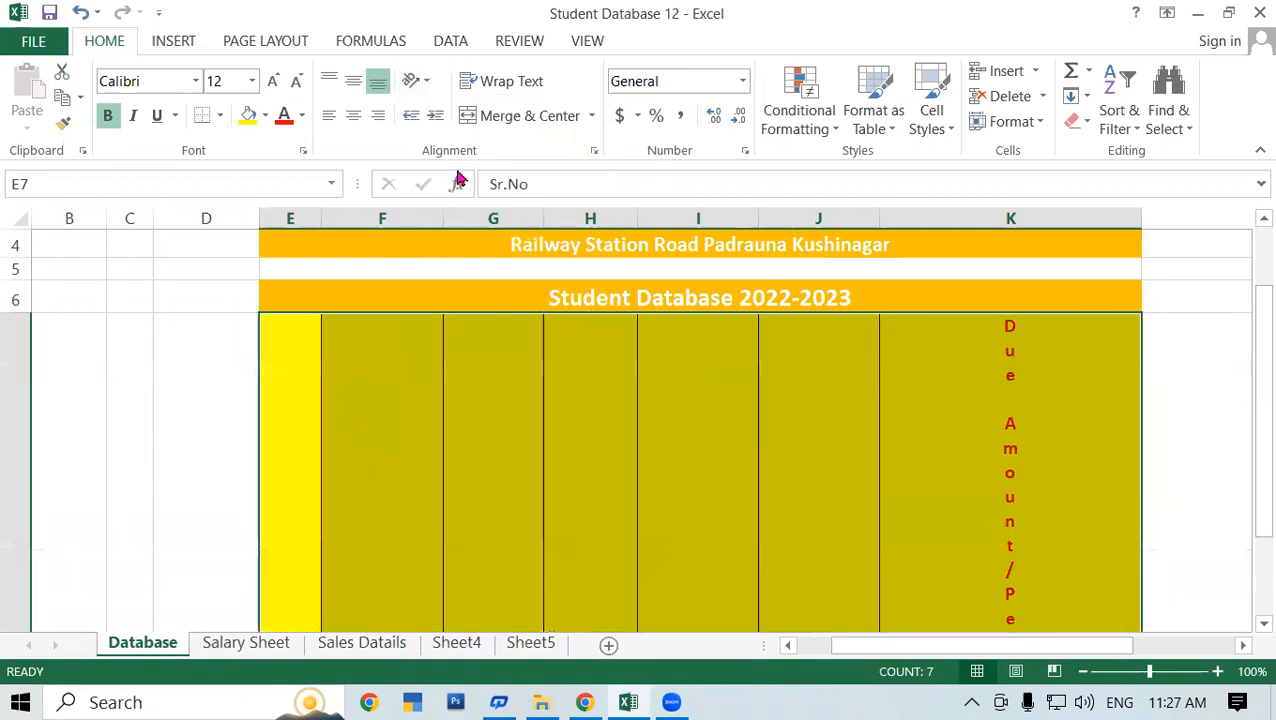
pyautogui.scroll(-5, 849, 441)
pyautogui.scroll(3, 775, 405)
pyautogui.scroll(2, 768, 408)
pyautogui.scroll(-2, 763, 412)
pyautogui.scroll(1, 763, 412)
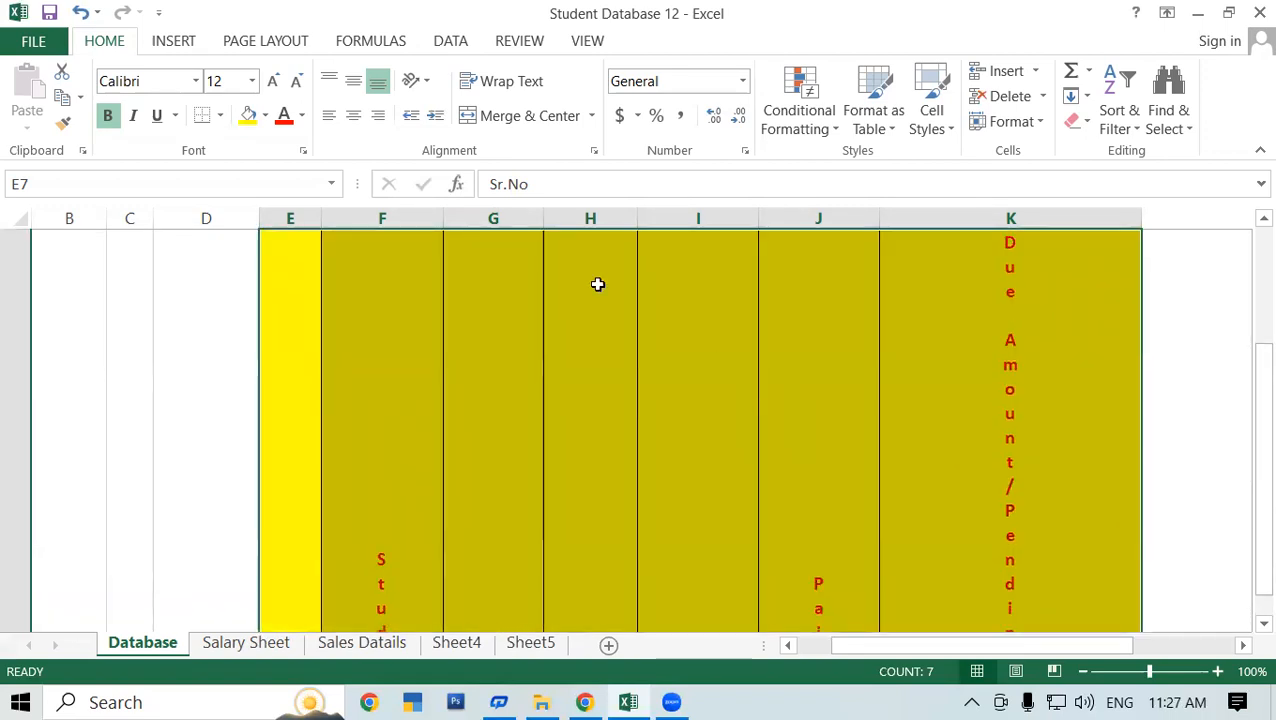
# Rotate the header text in E7:K7 up, and change its orientation to Rotate Text Down
pyautogui.click(418, 81)
pyautogui.click(463, 207)
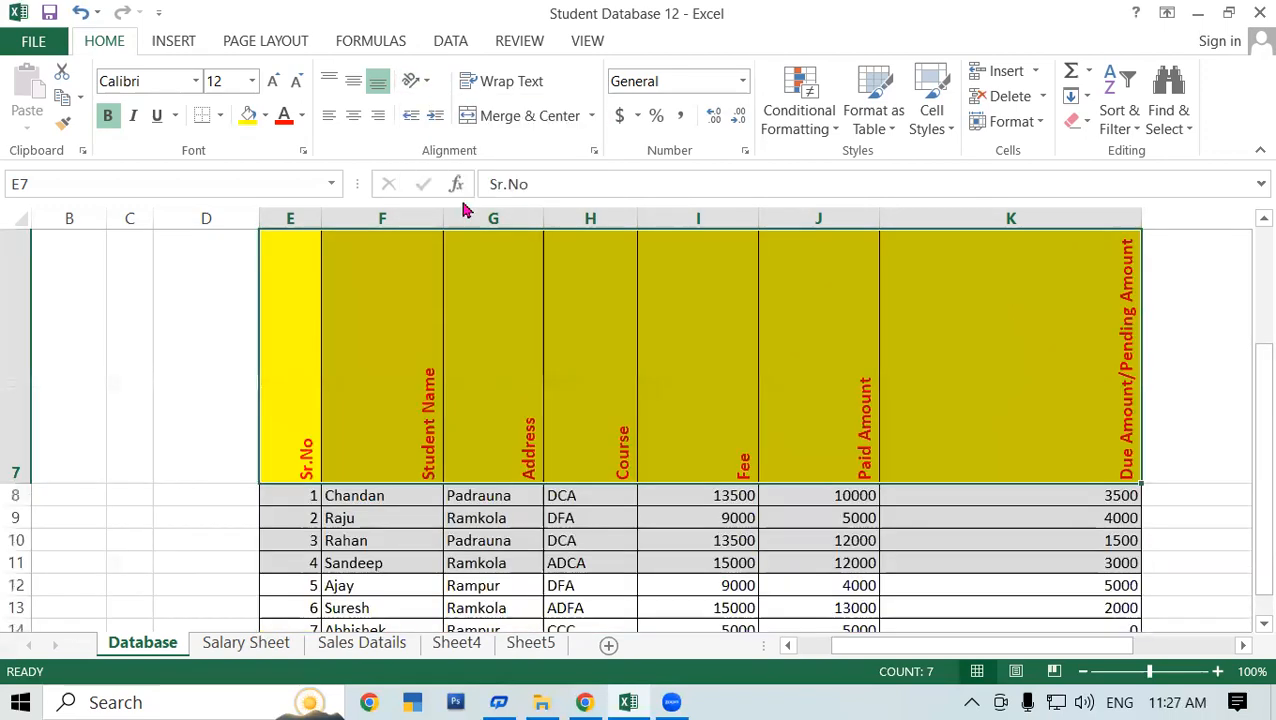
pyautogui.click(421, 84)
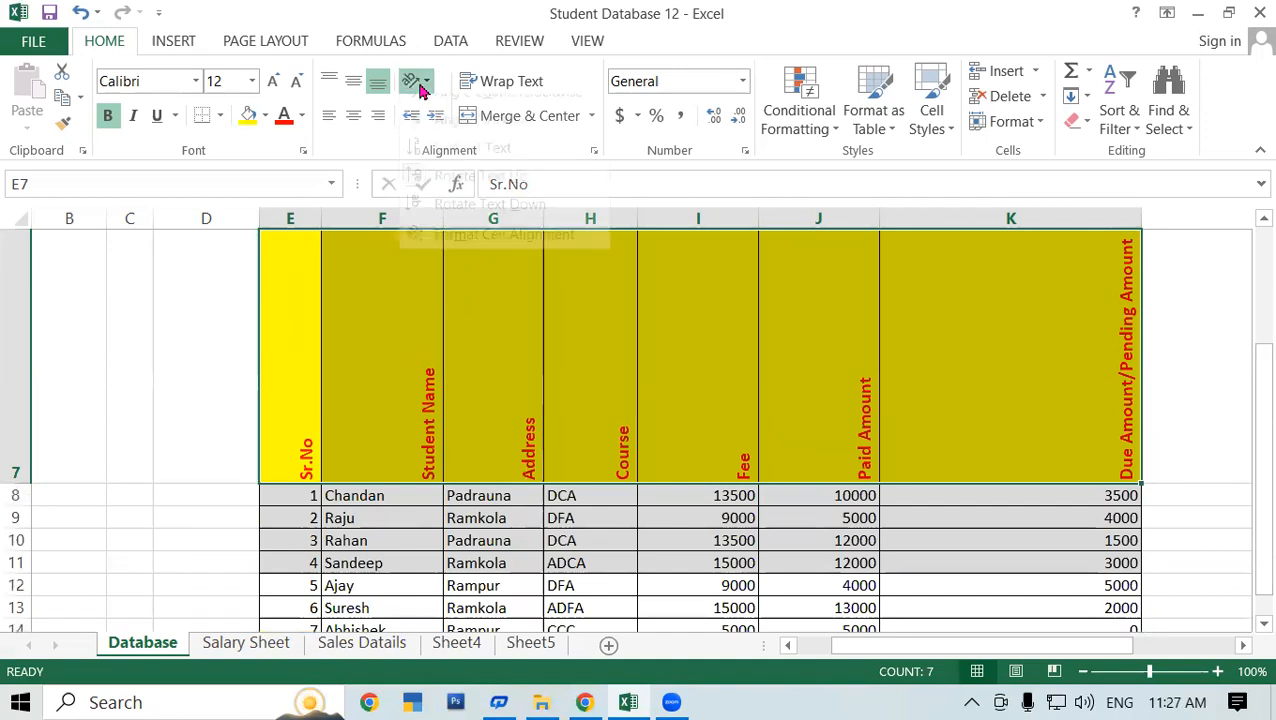
pyautogui.click(463, 224)
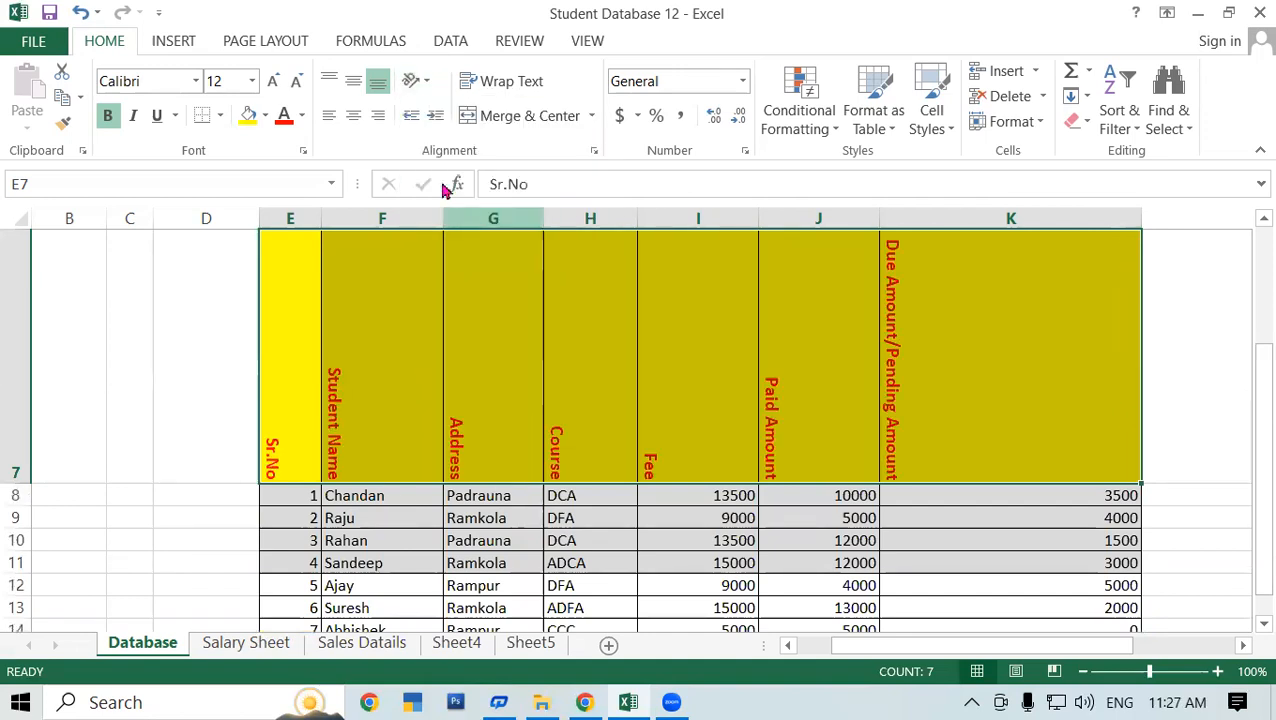
# Set a custom text orientation of -19 degrees for the header cells E7:K7 in the cell alignment settings
pyautogui.click(416, 82)
pyautogui.click(477, 254)
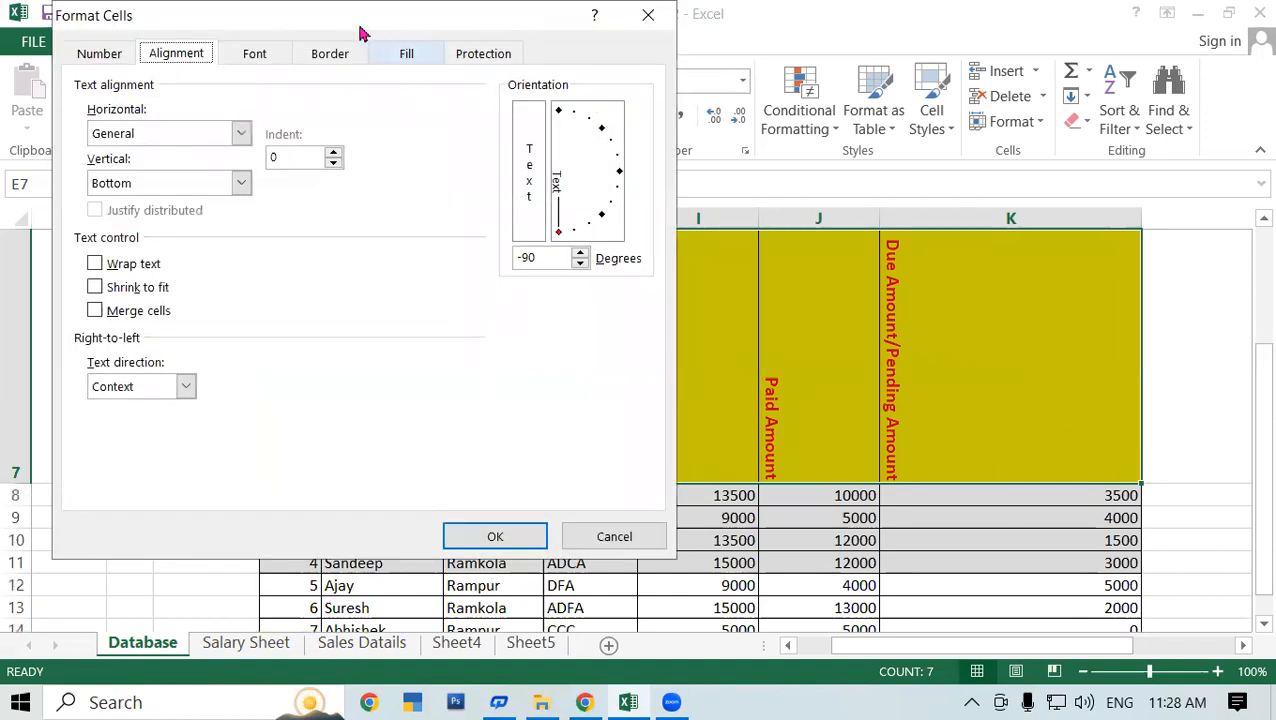
pyautogui.moveTo(333, 26); pyautogui.dragTo(291, 78)
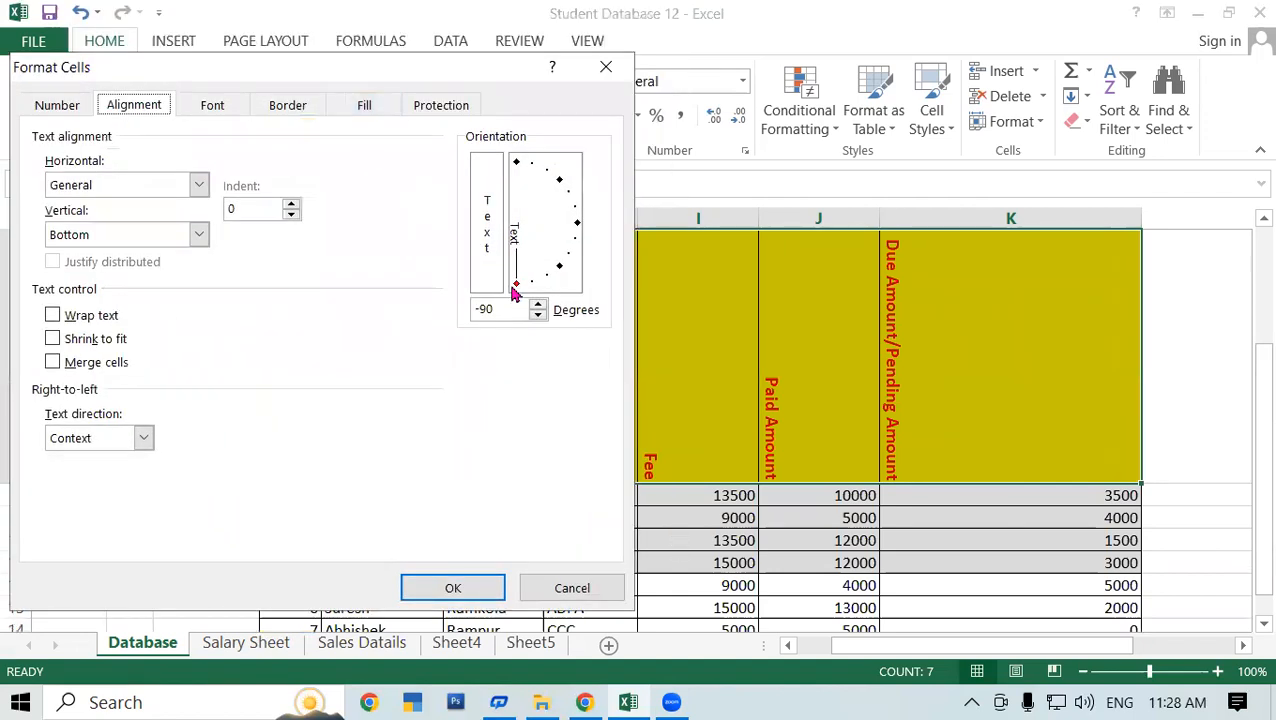
pyautogui.moveTo(516, 284); pyautogui.dragTo(585, 255)
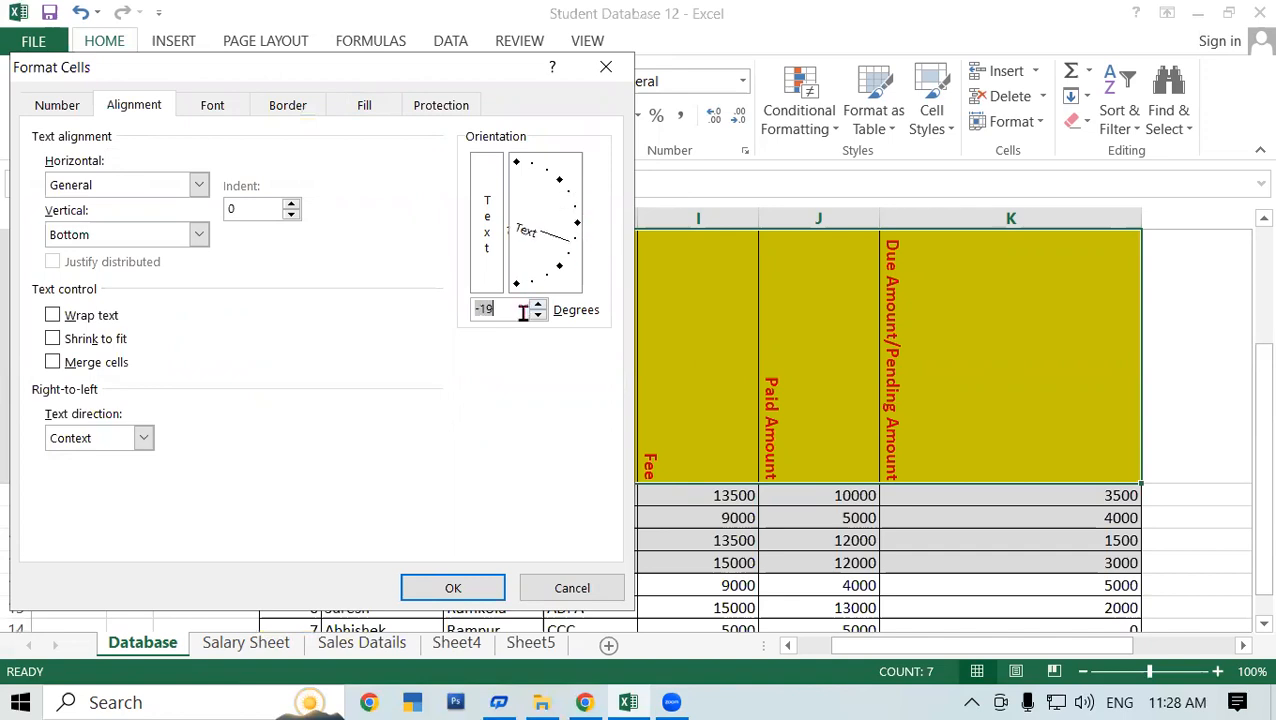
pyautogui.click(435, 590)
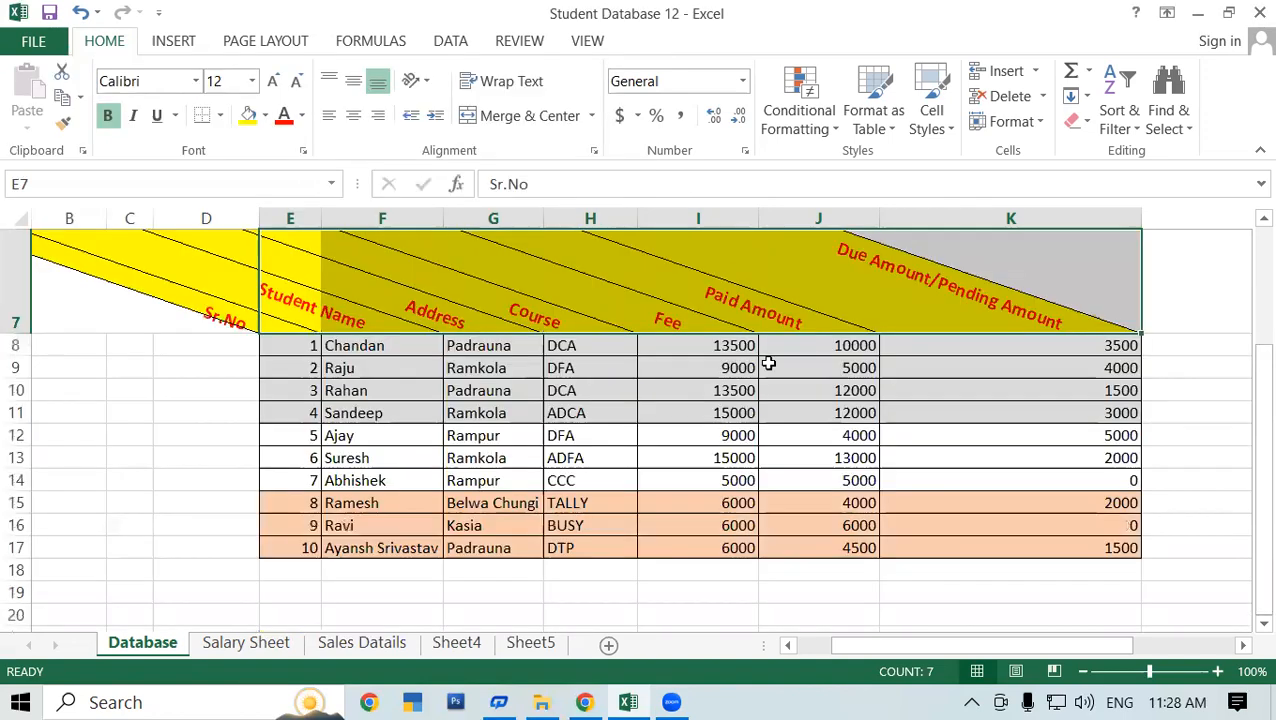
pyautogui.scroll(1, 820, 410)
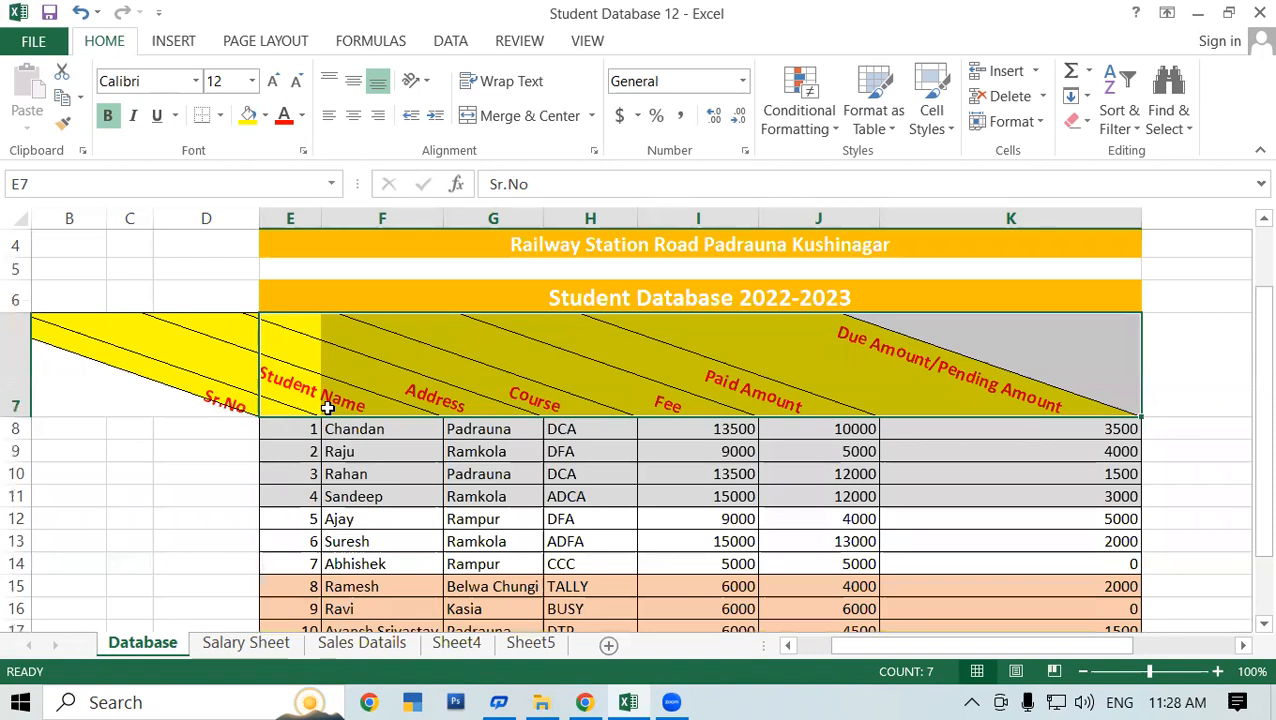
pyautogui.scroll(-1, 278, 434)
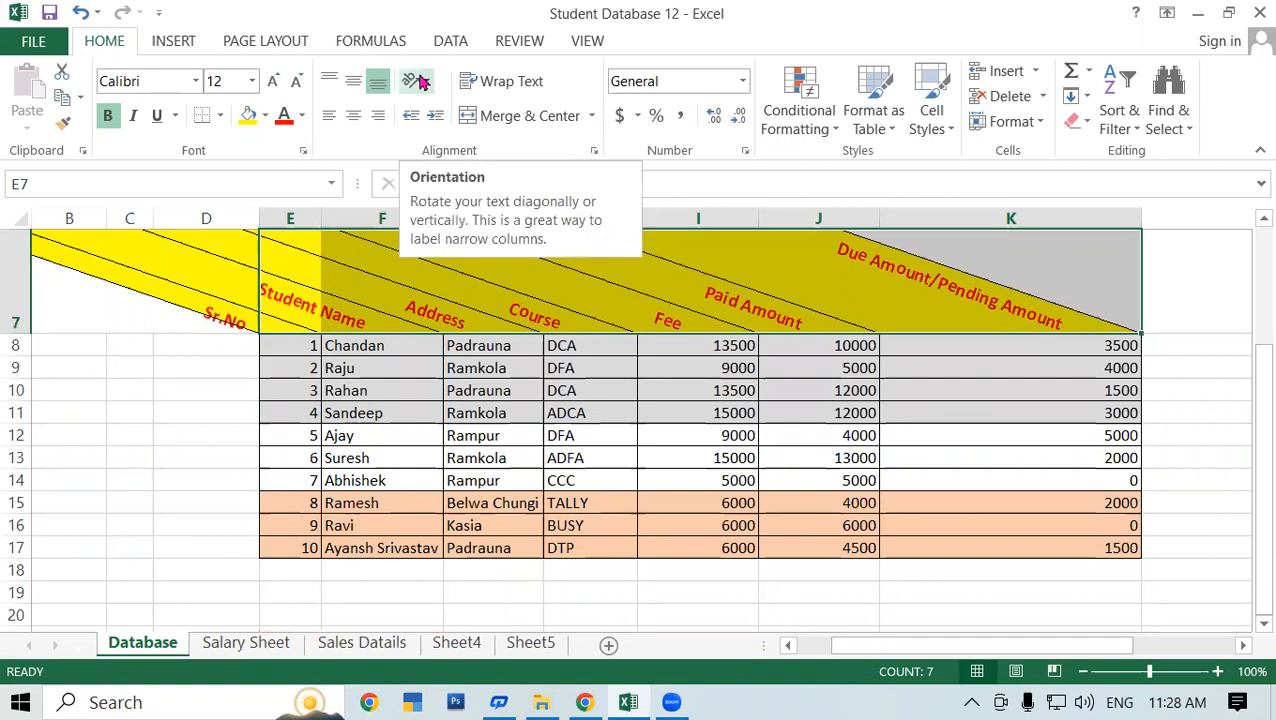
# Apply Angle Counterclockwise to the header cells E7:K7 and turn it off again to restore horizontal text
pyautogui.click(419, 81)
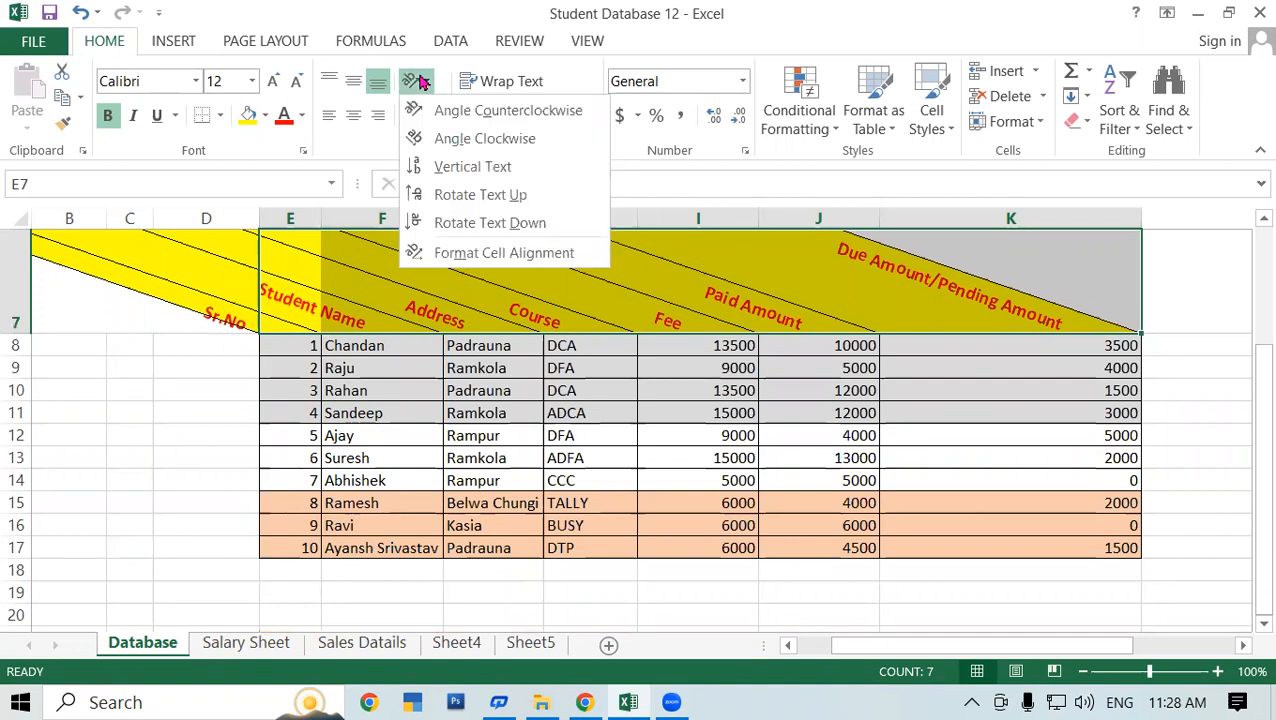
pyautogui.click(421, 110)
pyautogui.click(418, 86)
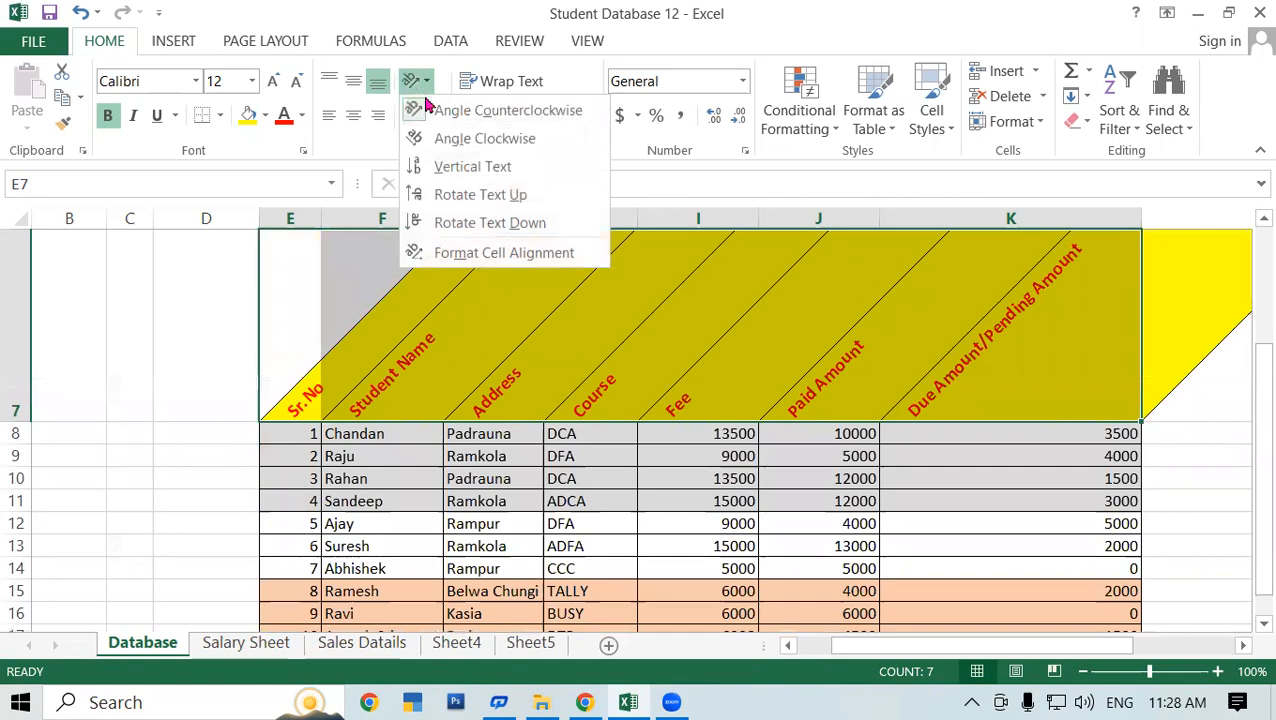
pyautogui.click(421, 110)
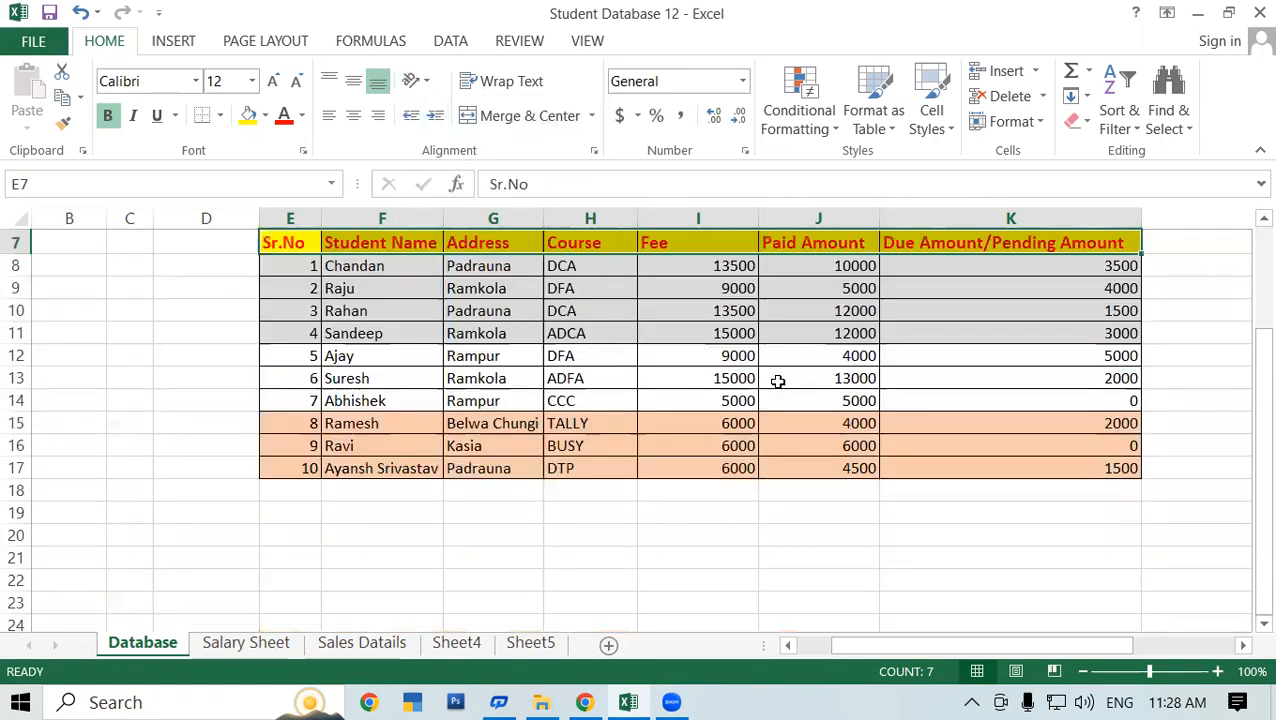
pyautogui.scroll(1, 776, 380)
pyautogui.click(627, 376)
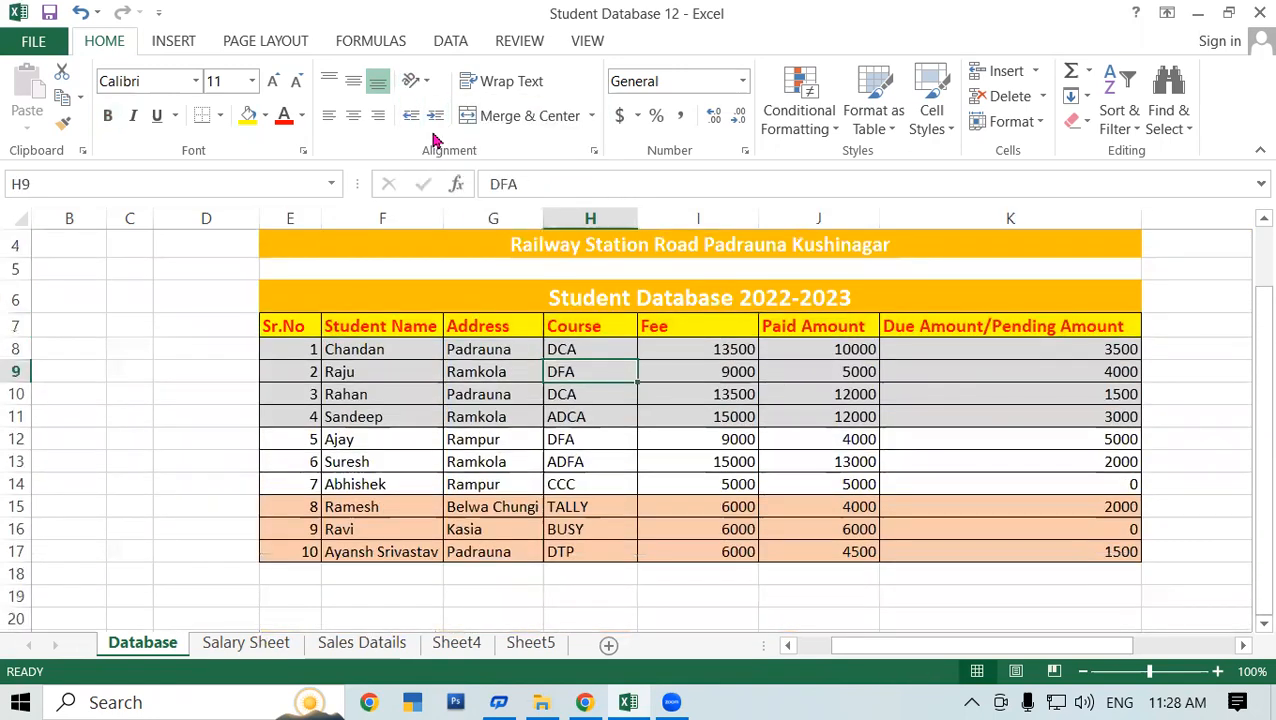
pyautogui.click(728, 380)
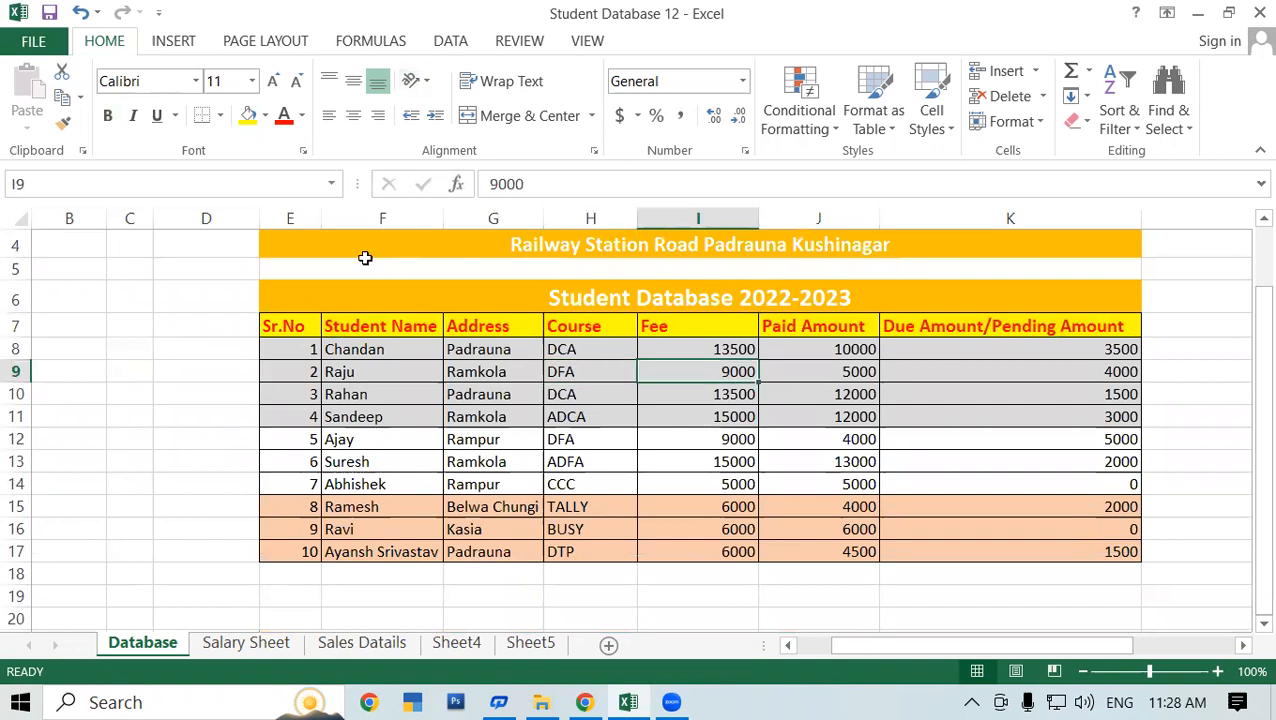
pyautogui.moveTo(301, 332); pyautogui.dragTo(1079, 334)
pyautogui.click(1010, 416)
pyautogui.moveTo(301, 328); pyautogui.dragTo(1020, 323)
pyautogui.click(1010, 506)
pyautogui.moveTo(270, 327); pyautogui.dragTo(1010, 327)
pyautogui.click(800, 550)
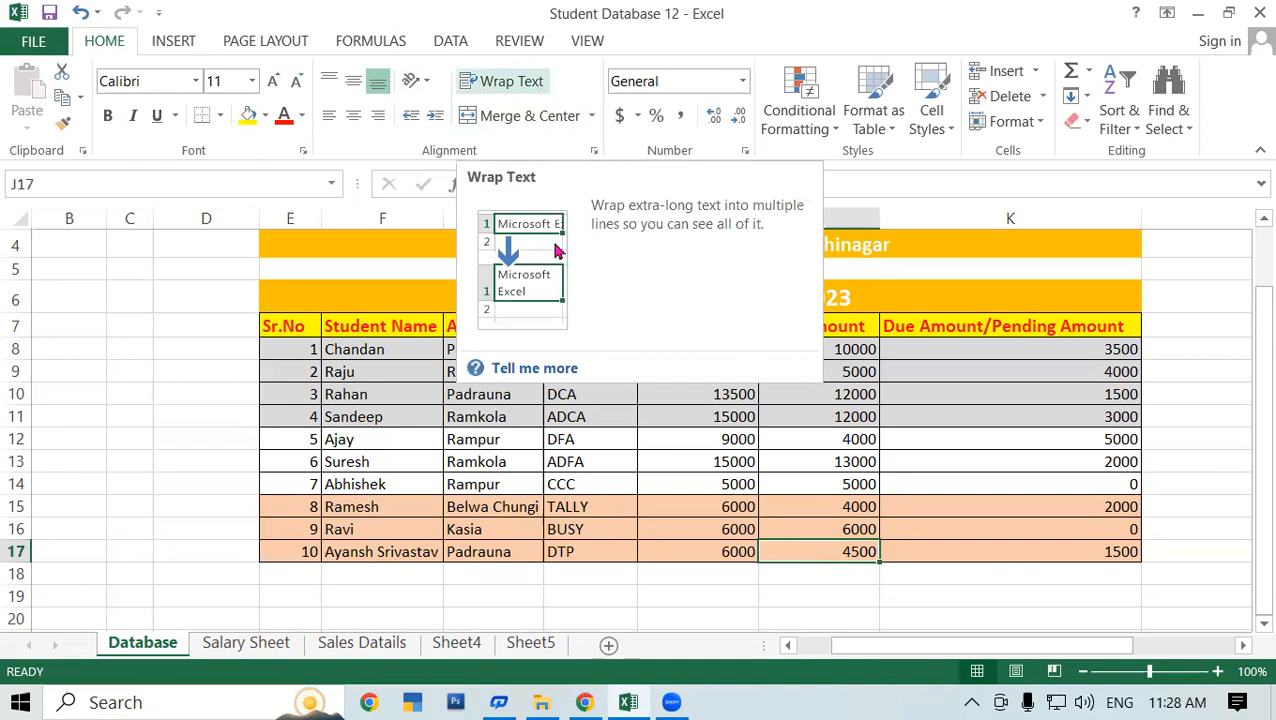
pyautogui.click(778, 412)
pyautogui.click(1042, 421)
pyautogui.press('Up')
pyautogui.click(848, 500)
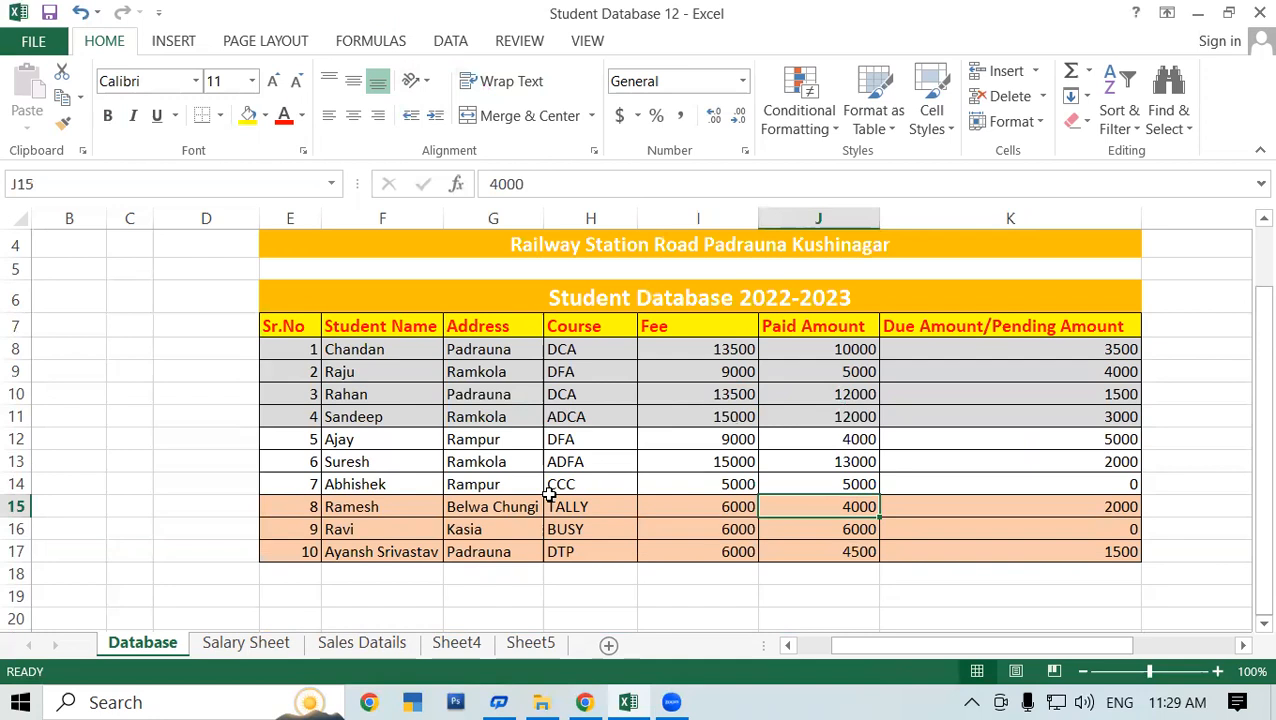
# Select empty cell F20 below the student table and widen column F to nearly double its width
pyautogui.scroll(-2, 274, 442)
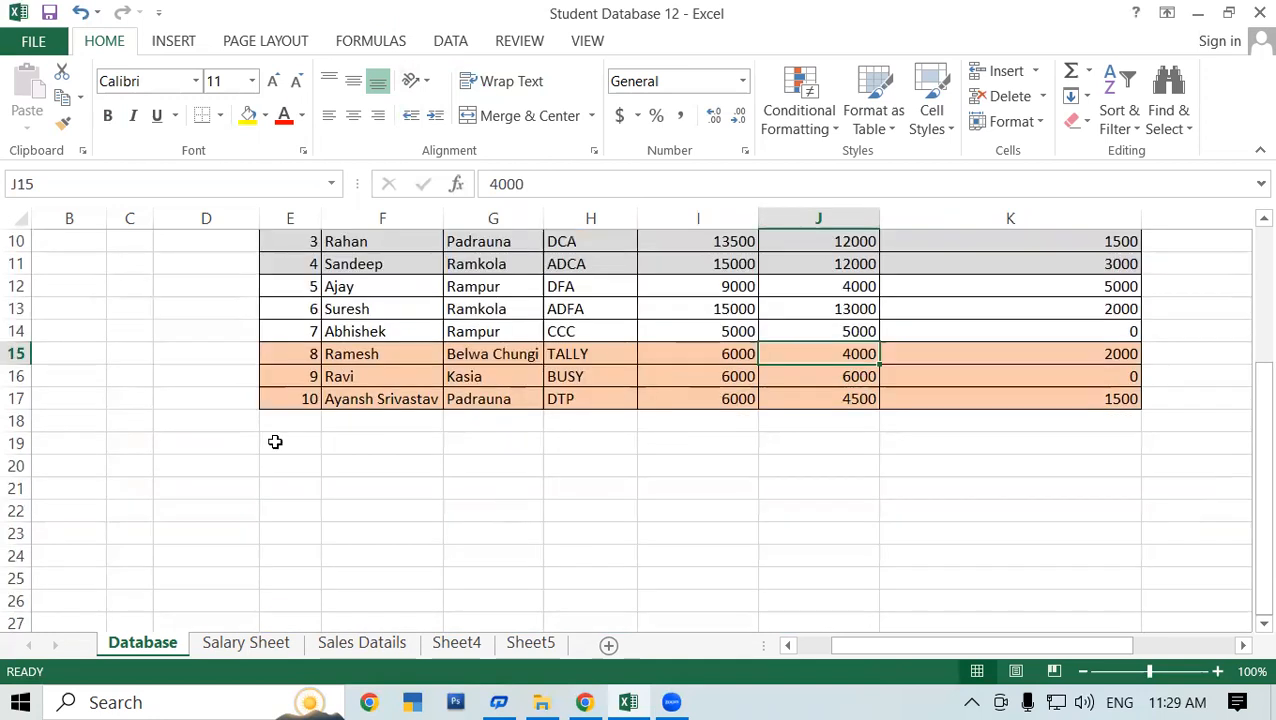
pyautogui.scroll(-2, 175, 329)
pyautogui.click(336, 330)
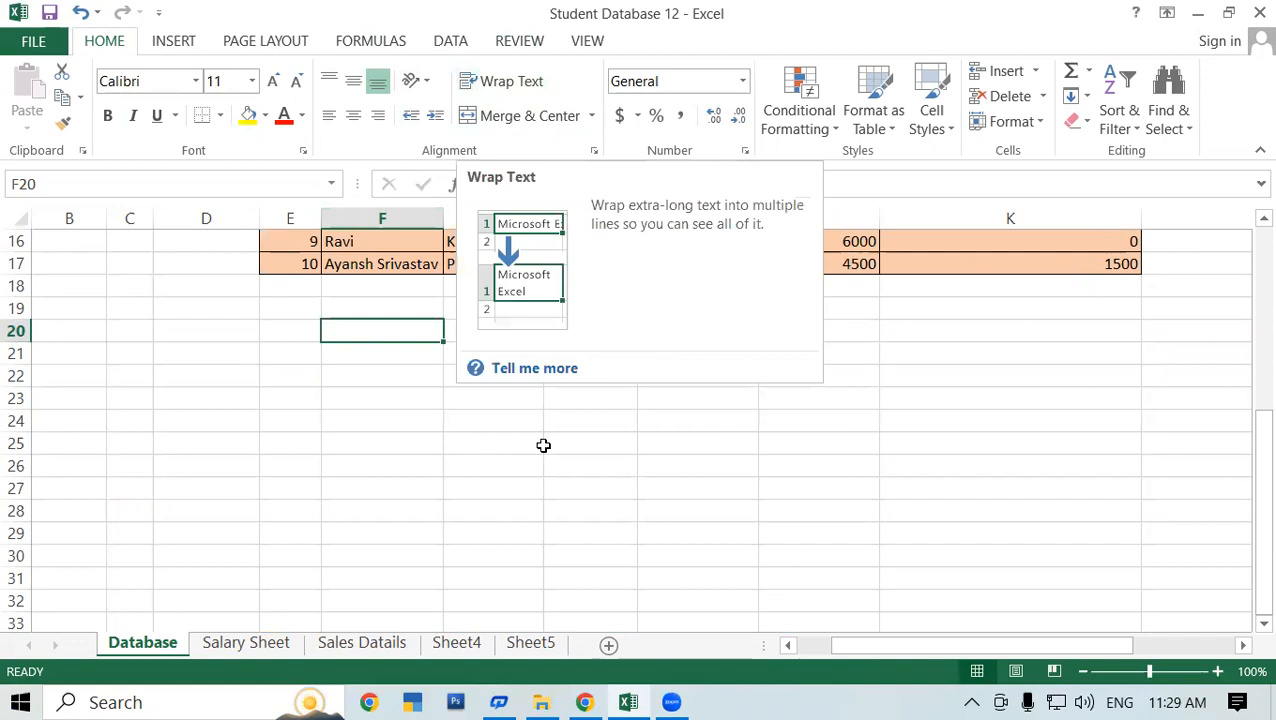
pyautogui.click(382, 418)
pyautogui.click(356, 337)
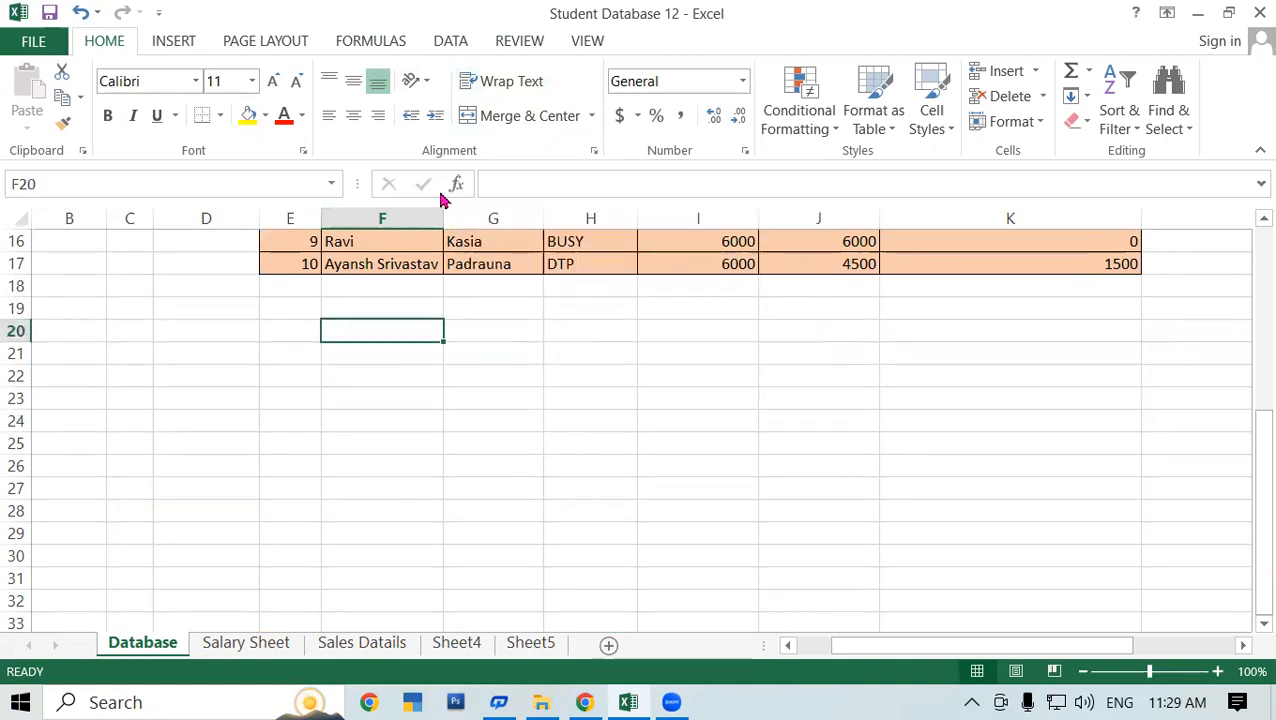
pyautogui.moveTo(442, 205); pyautogui.dragTo(534, 207)
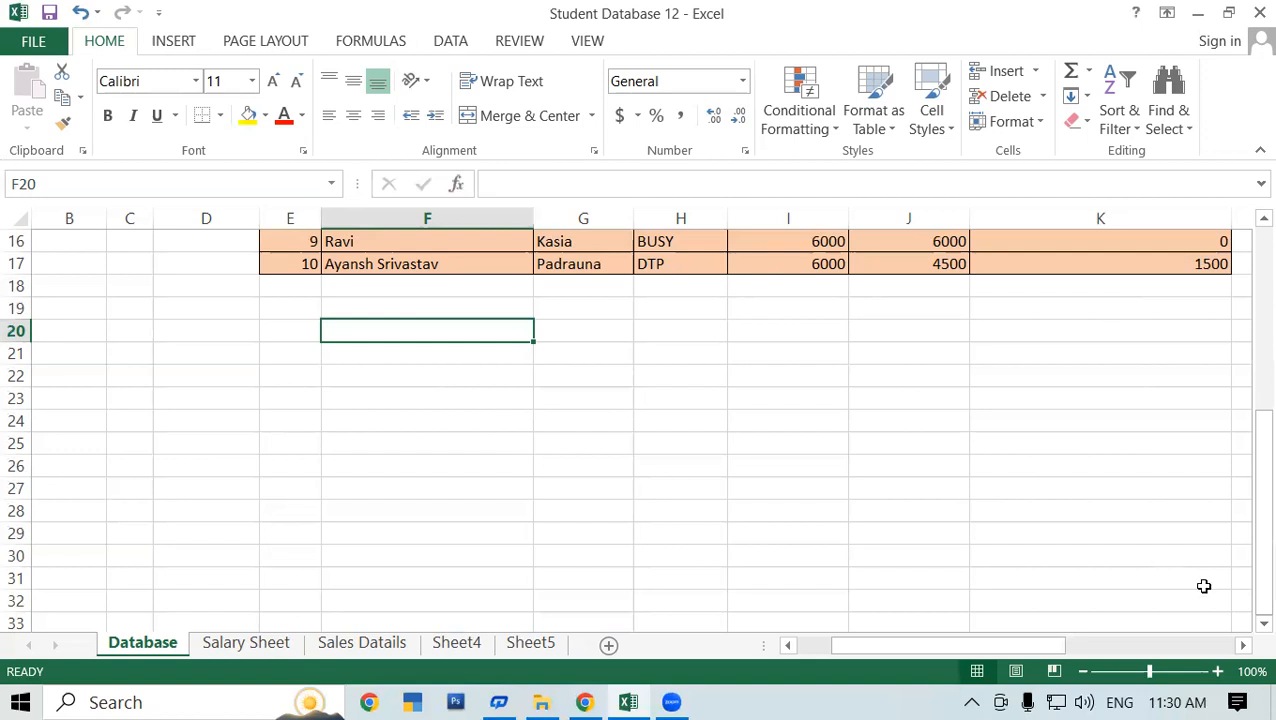
pyautogui.press('Right')
pyautogui.press('Right')
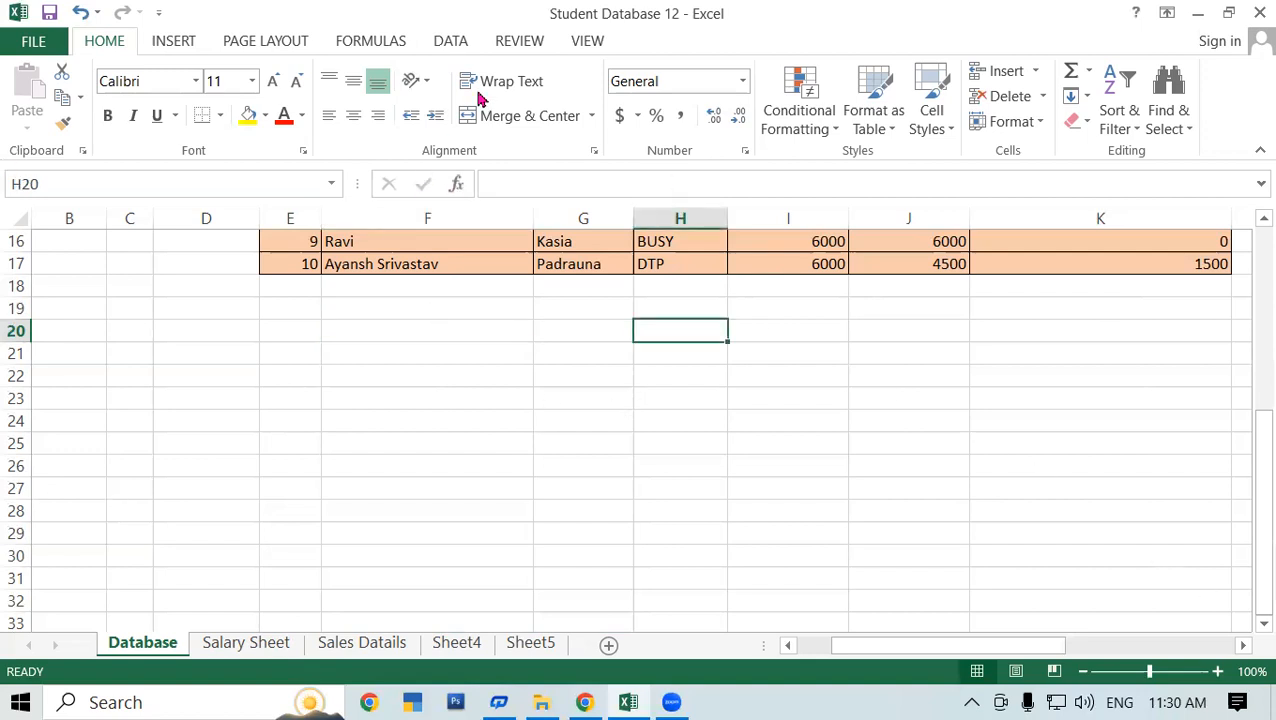
pyautogui.scroll(-3, 180, 318)
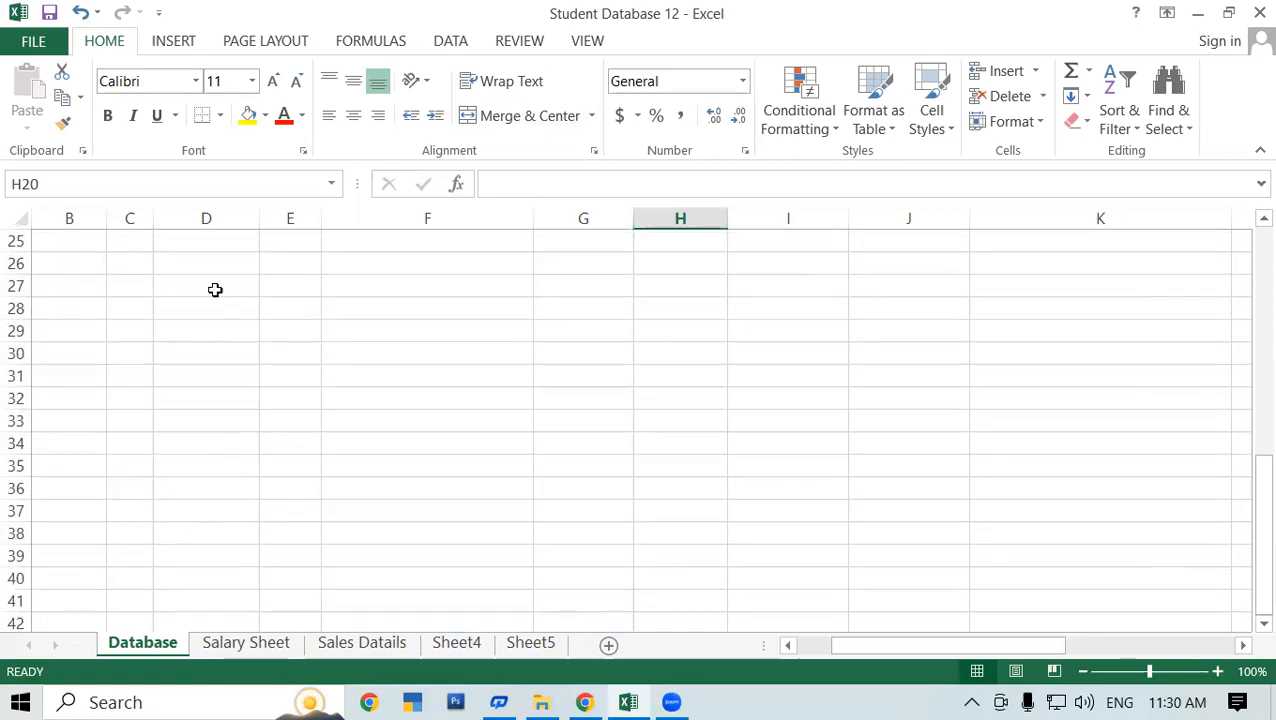
pyautogui.click(179, 281)
pyautogui.click(203, 263)
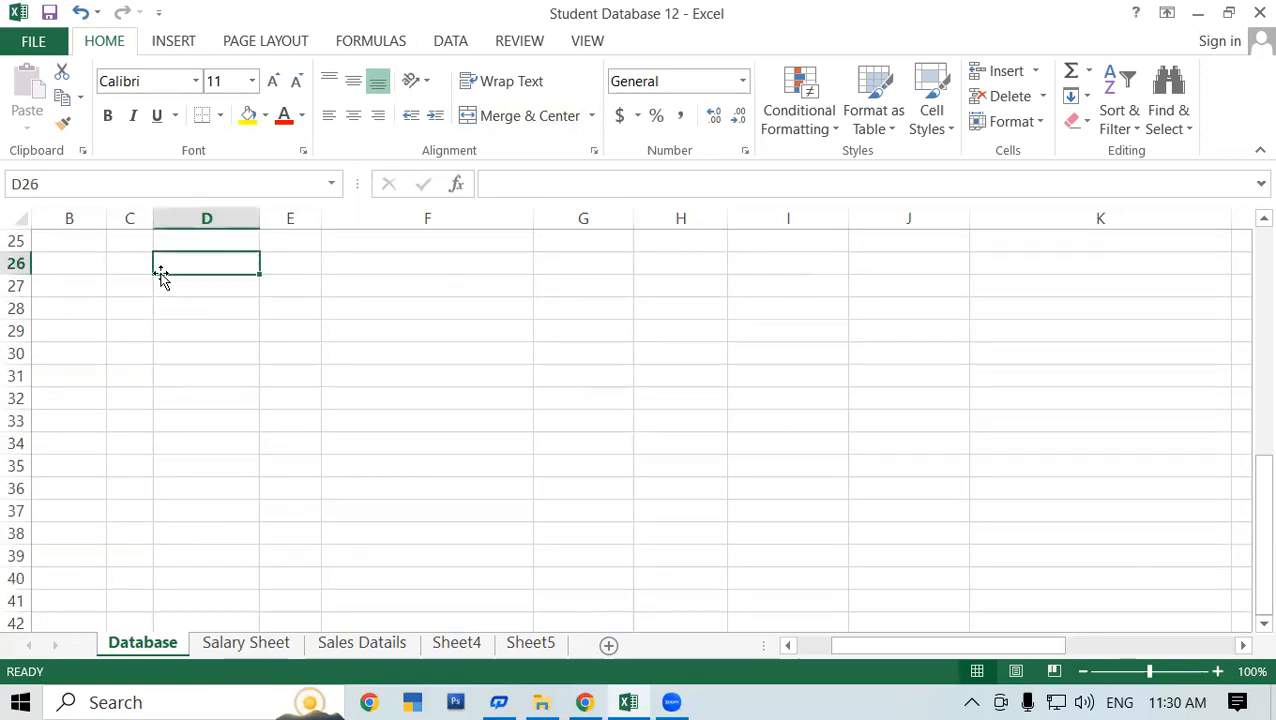
pyautogui.moveTo(74, 263); pyautogui.dragTo(1025, 260)
pyautogui.click(612, 333)
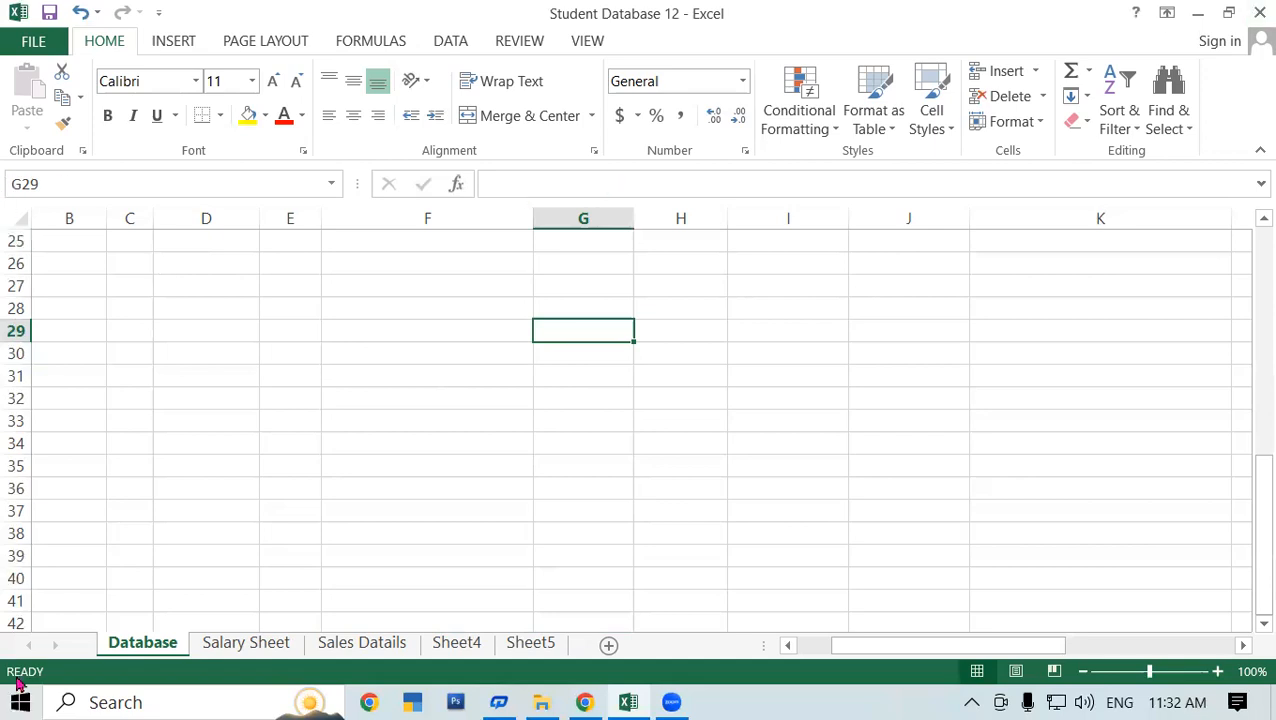
# Enter the text "Pending Amount Due Amount" in cell D27, in the empty area below the table
pyautogui.click(385, 284)
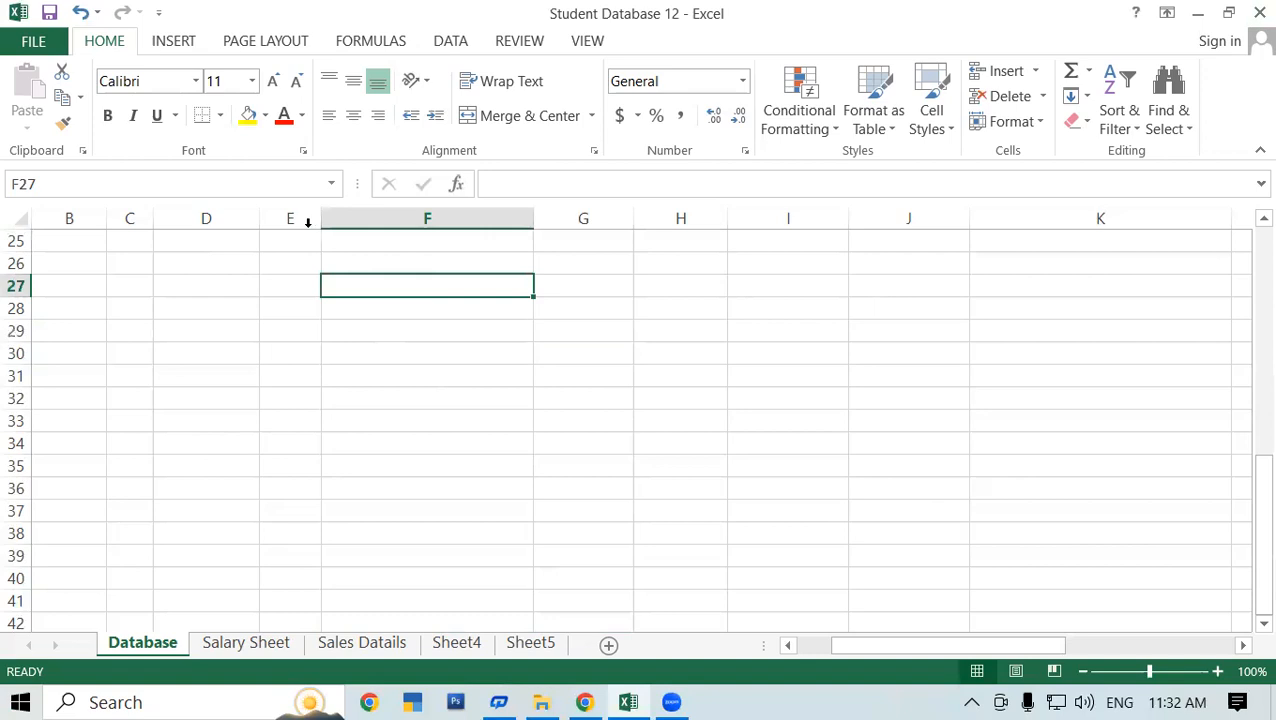
pyautogui.click(199, 283)
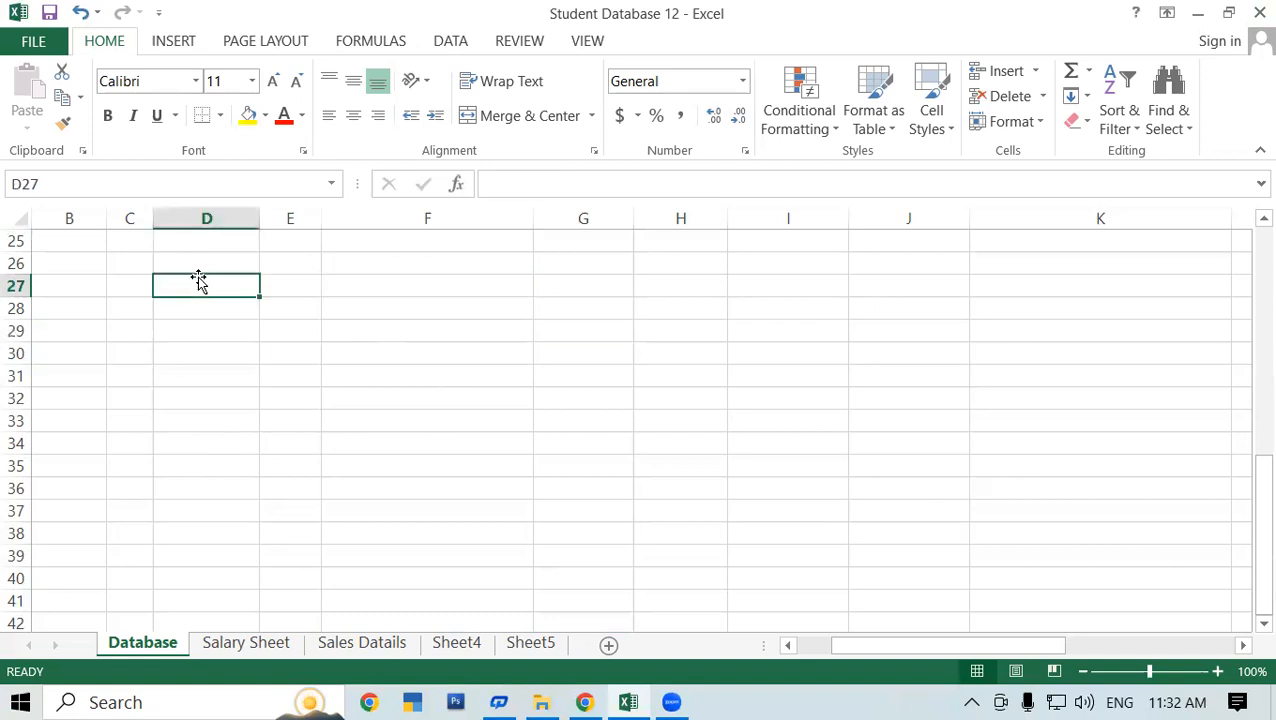
pyautogui.write('P')
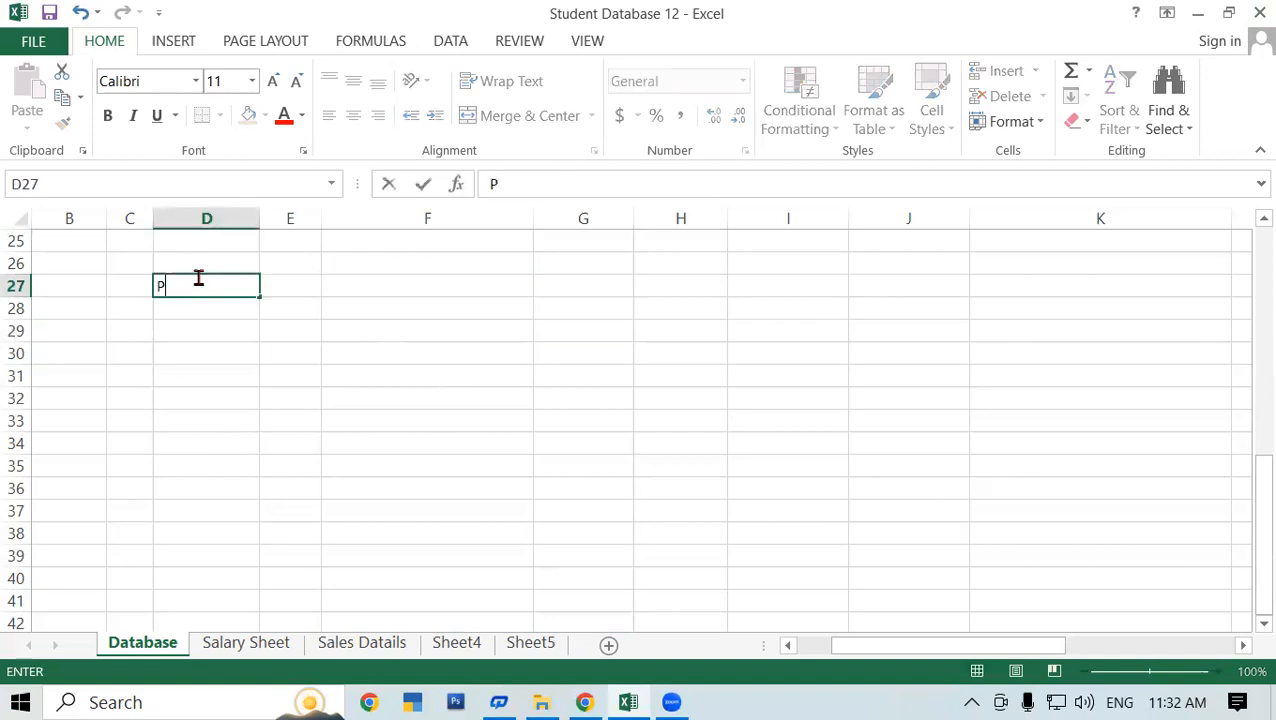
pyautogui.write('ending Amount')
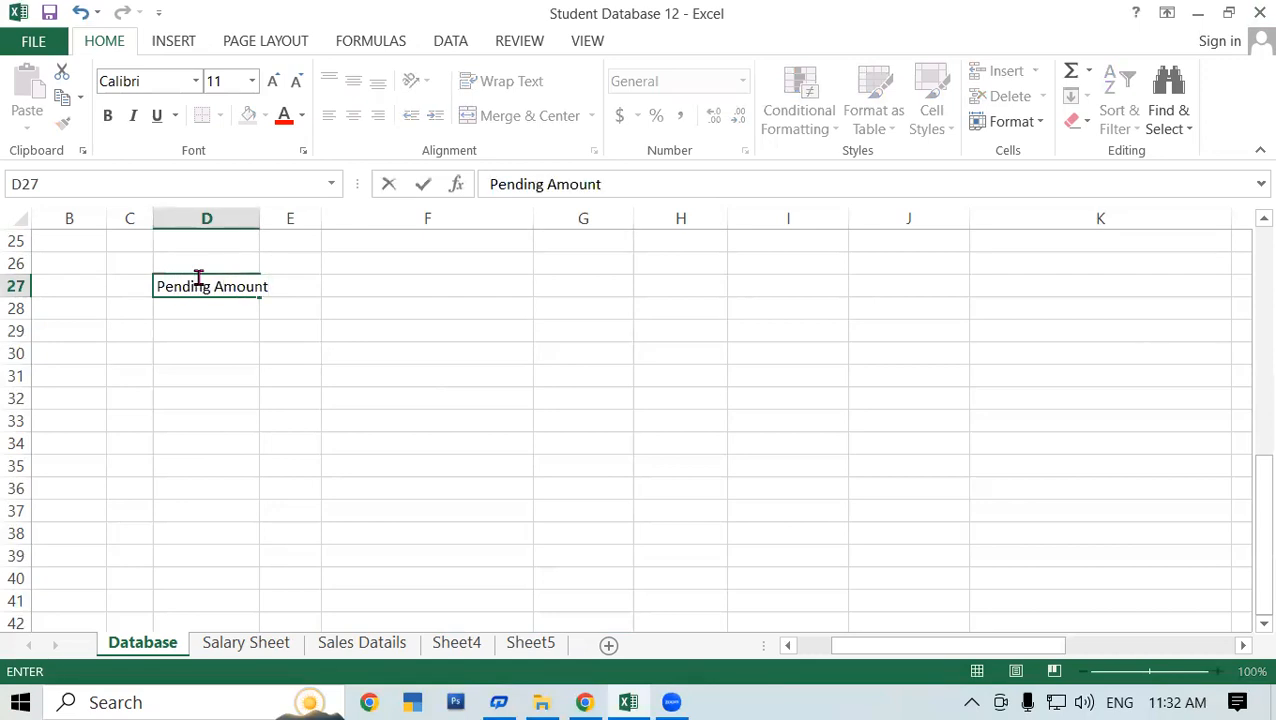
pyautogui.write('5')
pyautogui.press('BackSpace')
pyautogui.write('Due Amount')
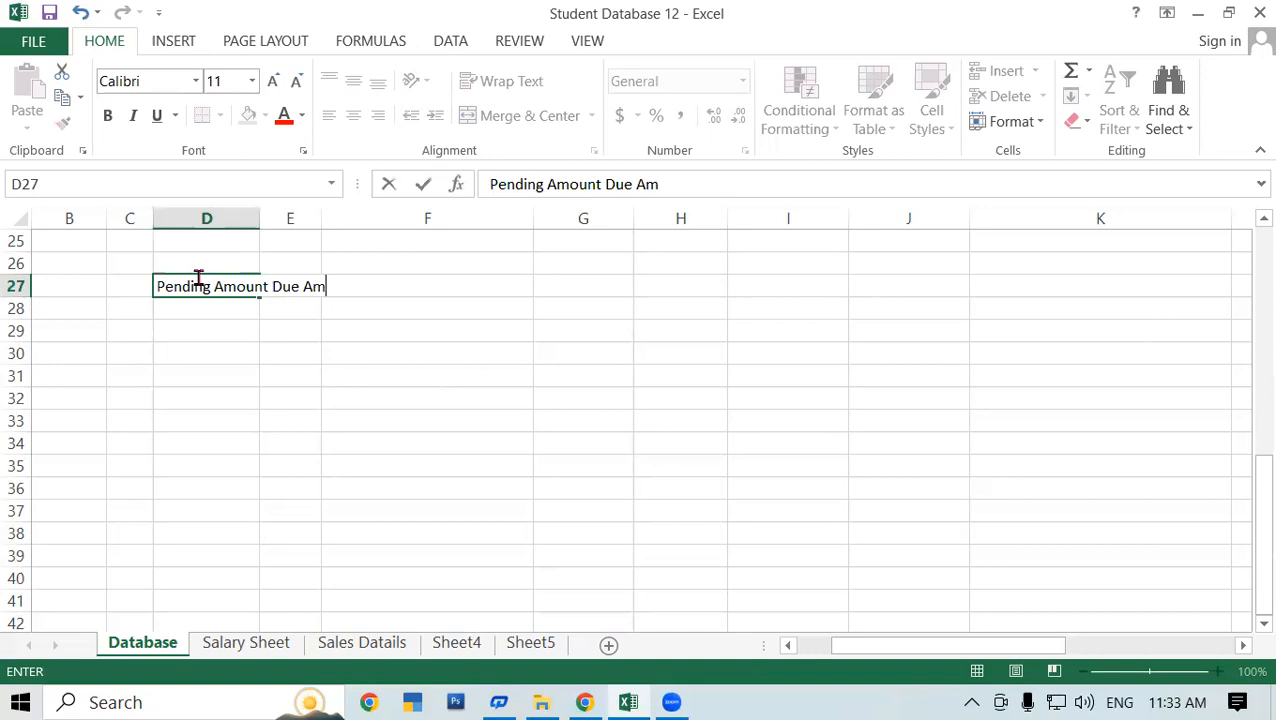
pyautogui.click(244, 350)
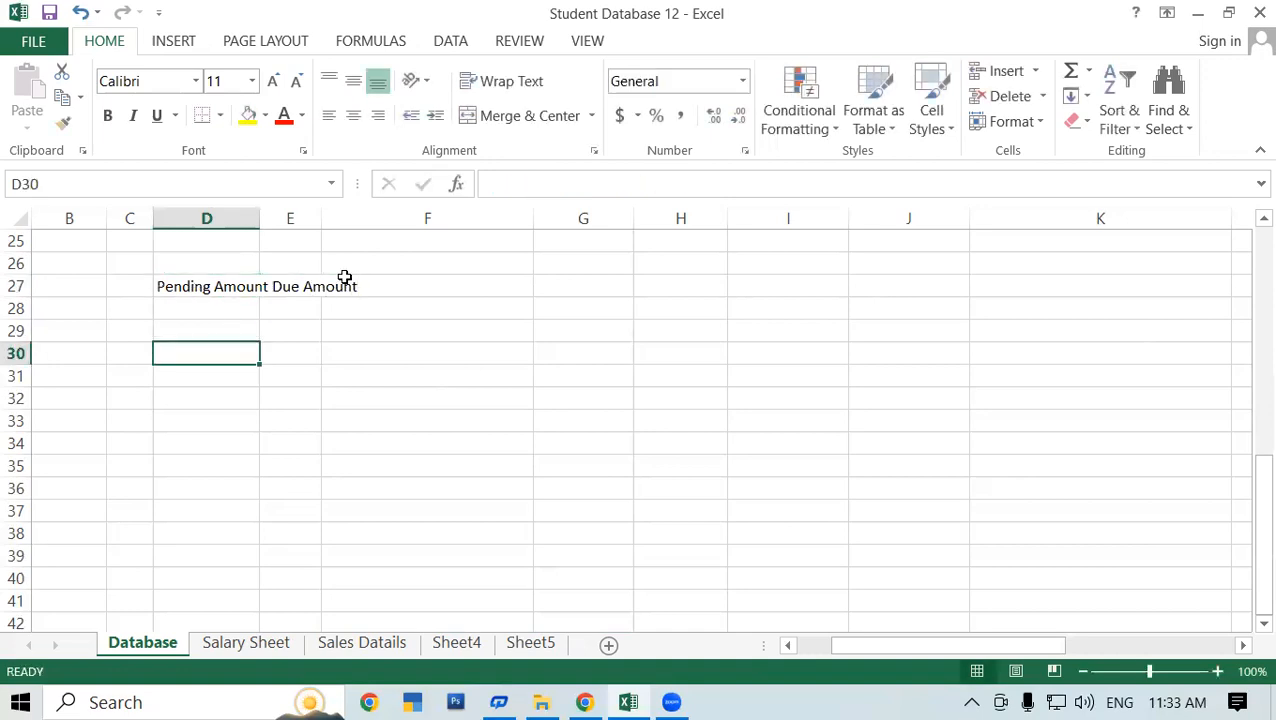
pyautogui.click(189, 281)
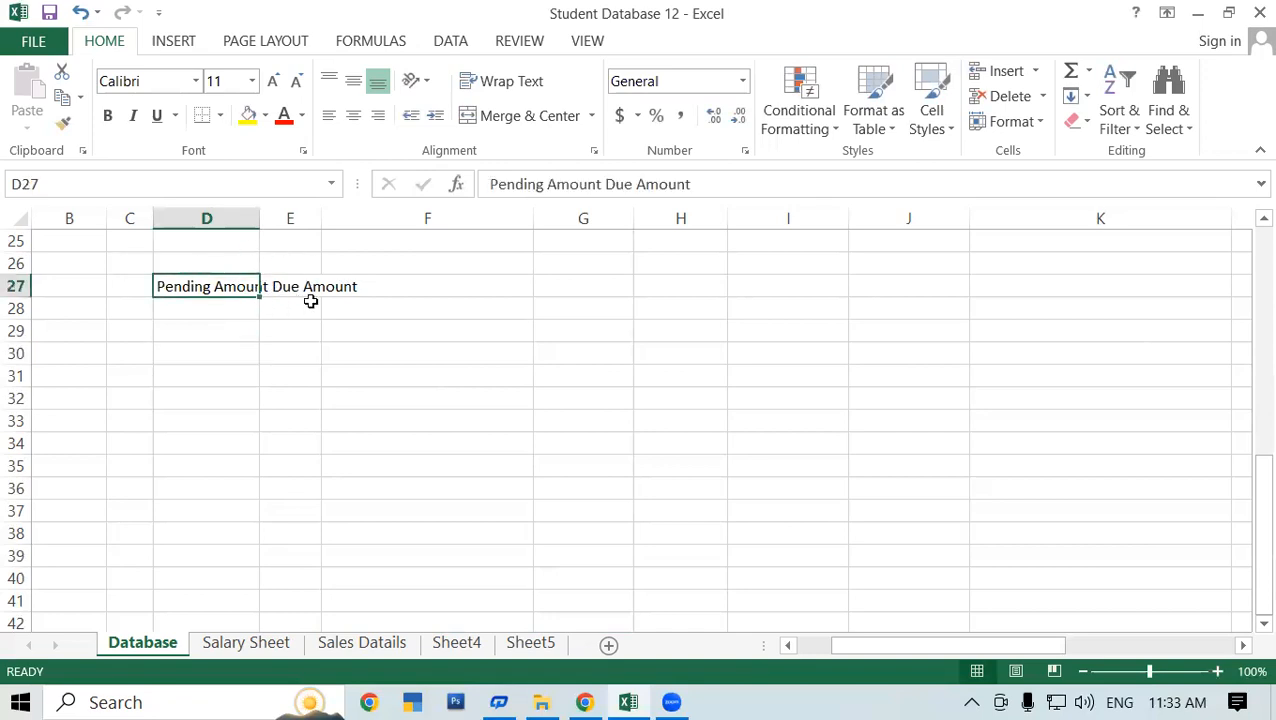
pyautogui.doubleClick(251, 285)
pyautogui.doubleClick(251, 285)
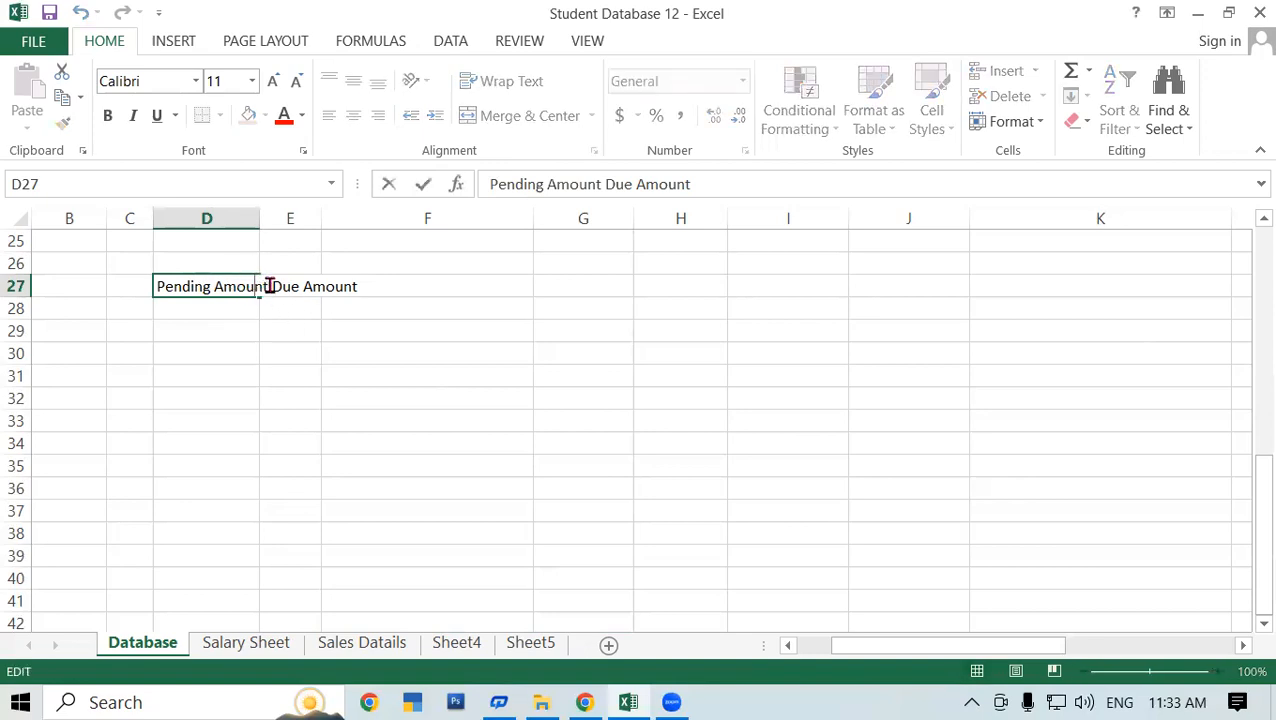
pyautogui.press('Return')
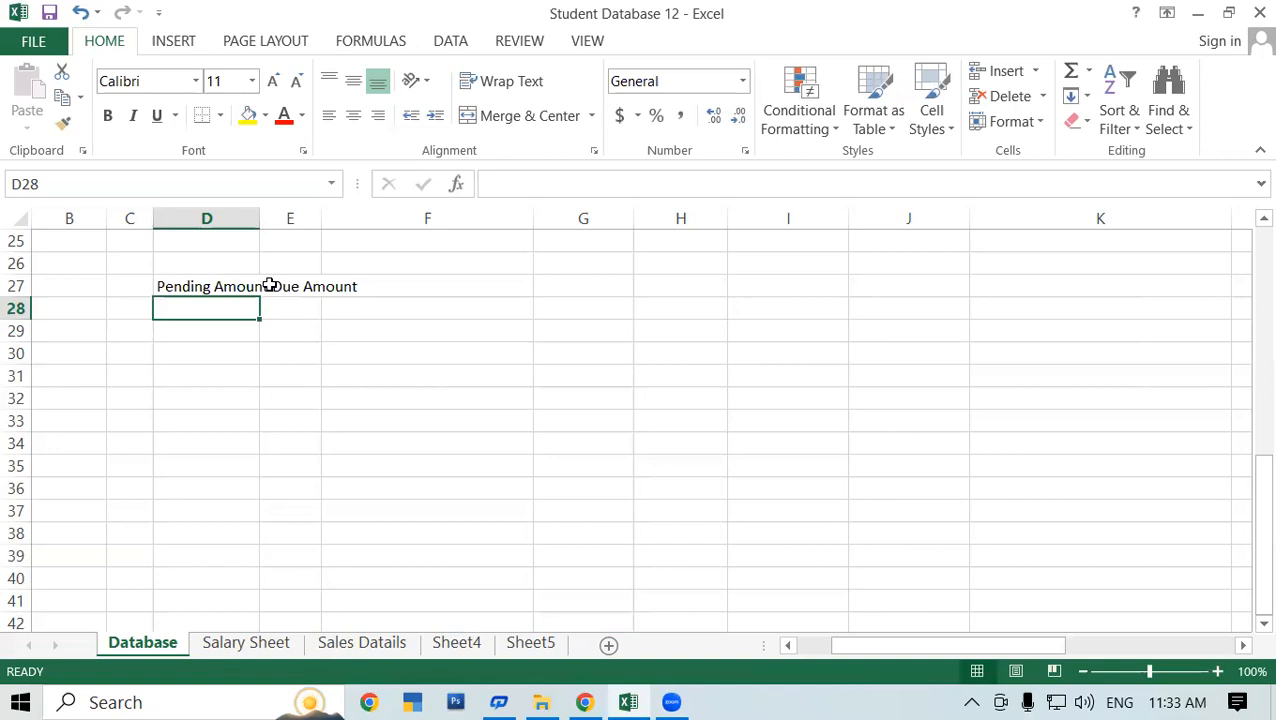
# Turn on Wrap Text for cell D27 and widen column D slightly to reflow the wrapped lines
pyautogui.click(219, 287)
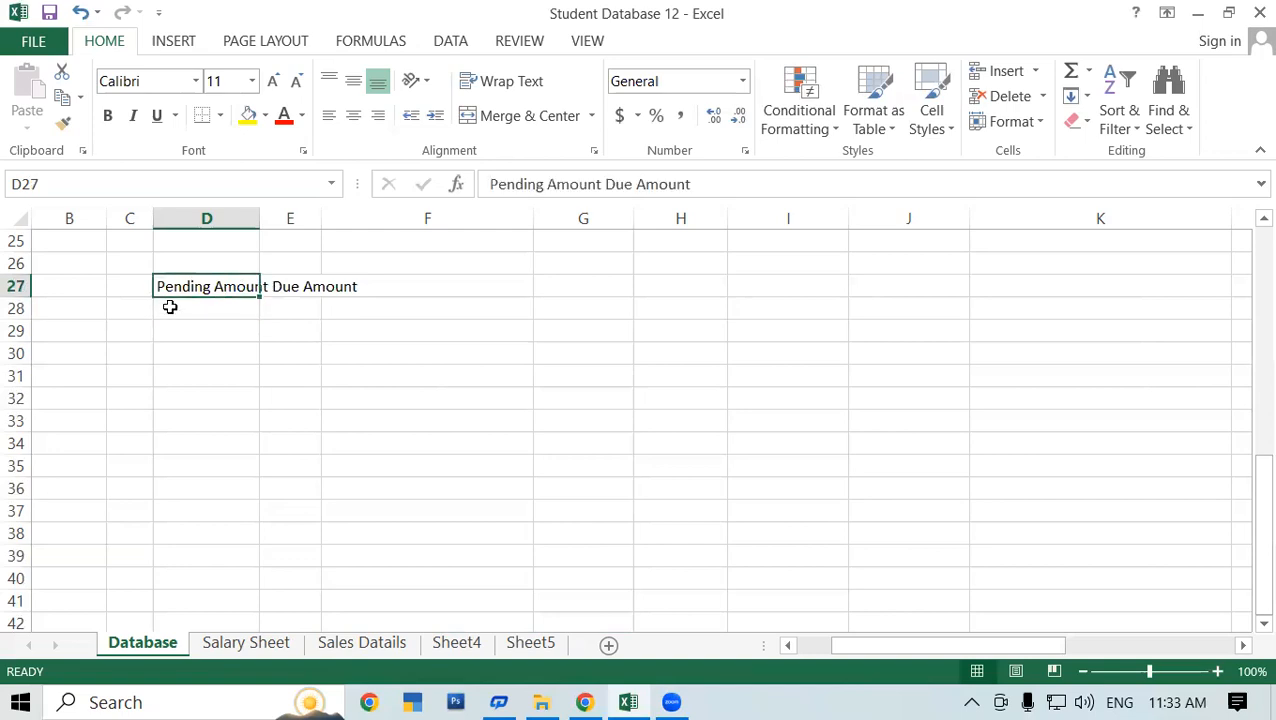
pyautogui.click(528, 87)
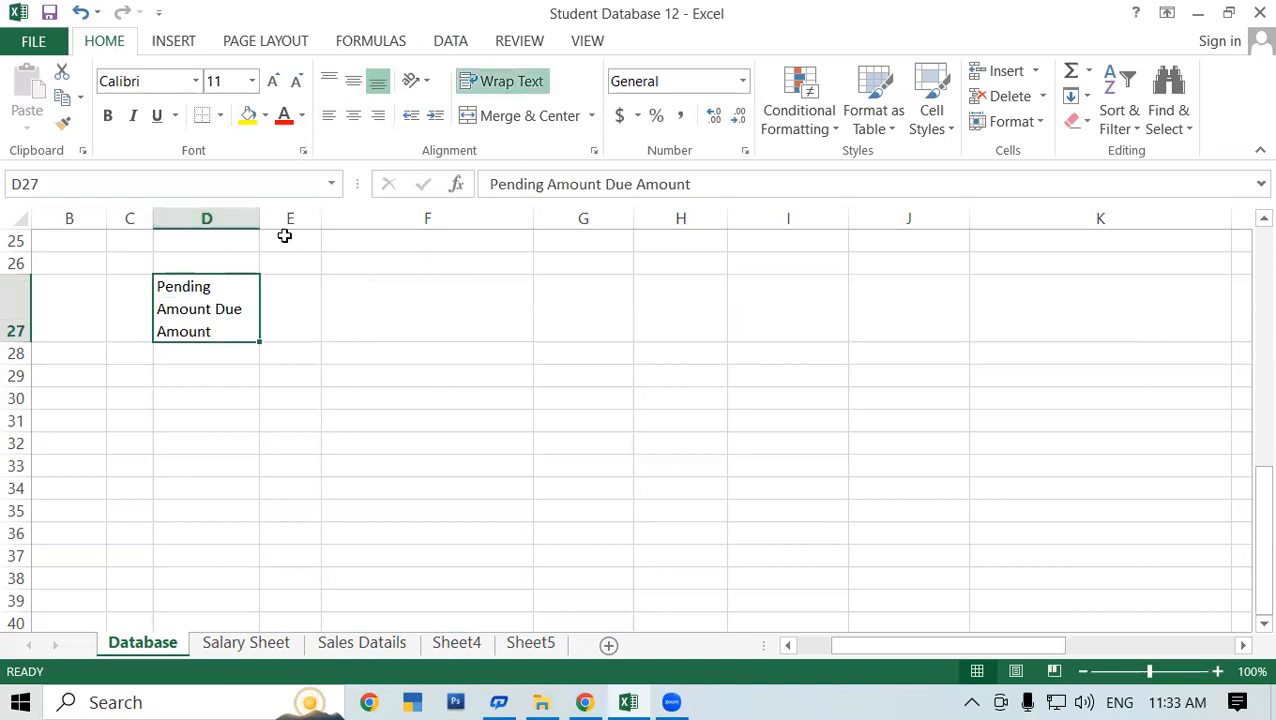
pyautogui.click(307, 265)
pyautogui.click(236, 313)
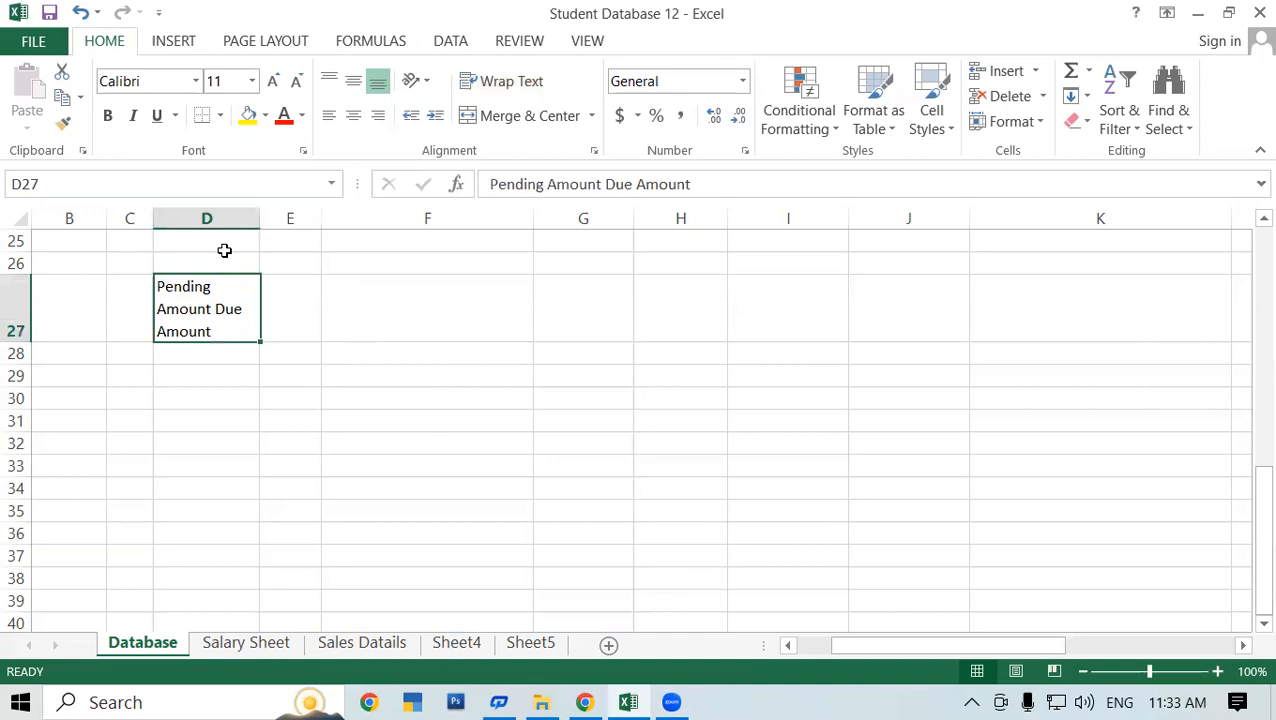
pyautogui.moveTo(259, 216); pyautogui.dragTo(281, 215)
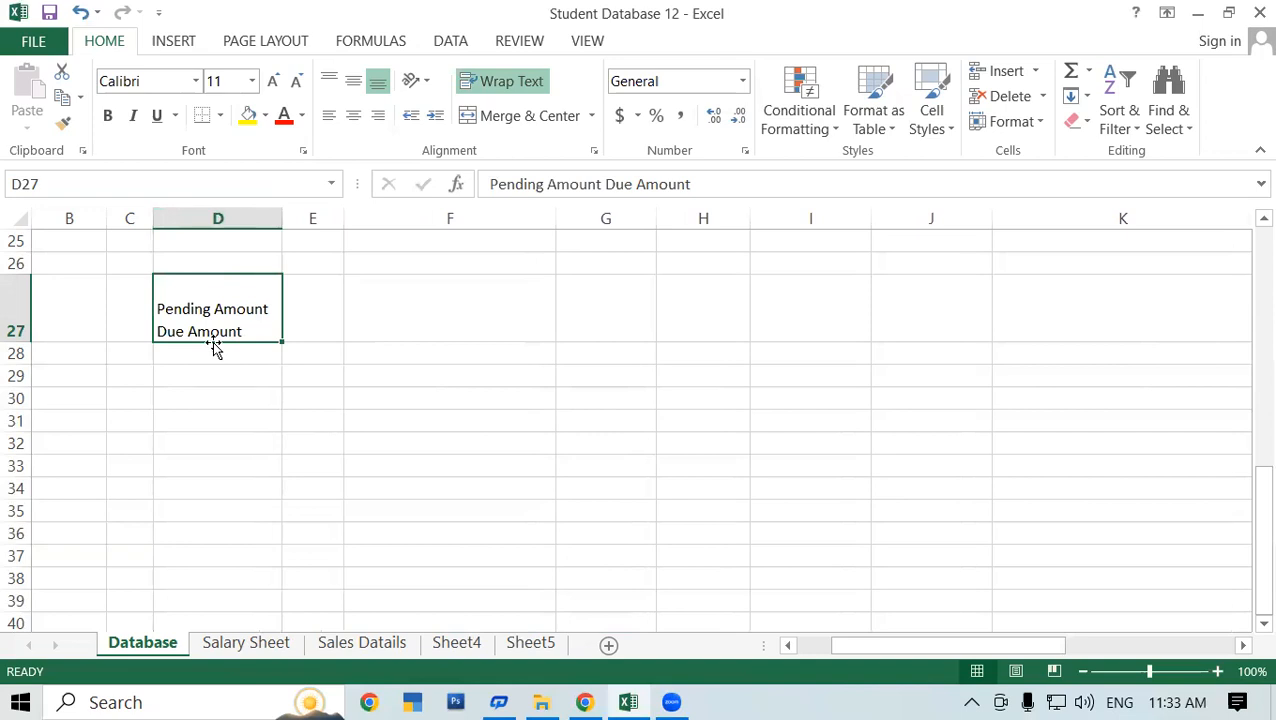
pyautogui.moveTo(71, 322); pyautogui.dragTo(1128, 305)
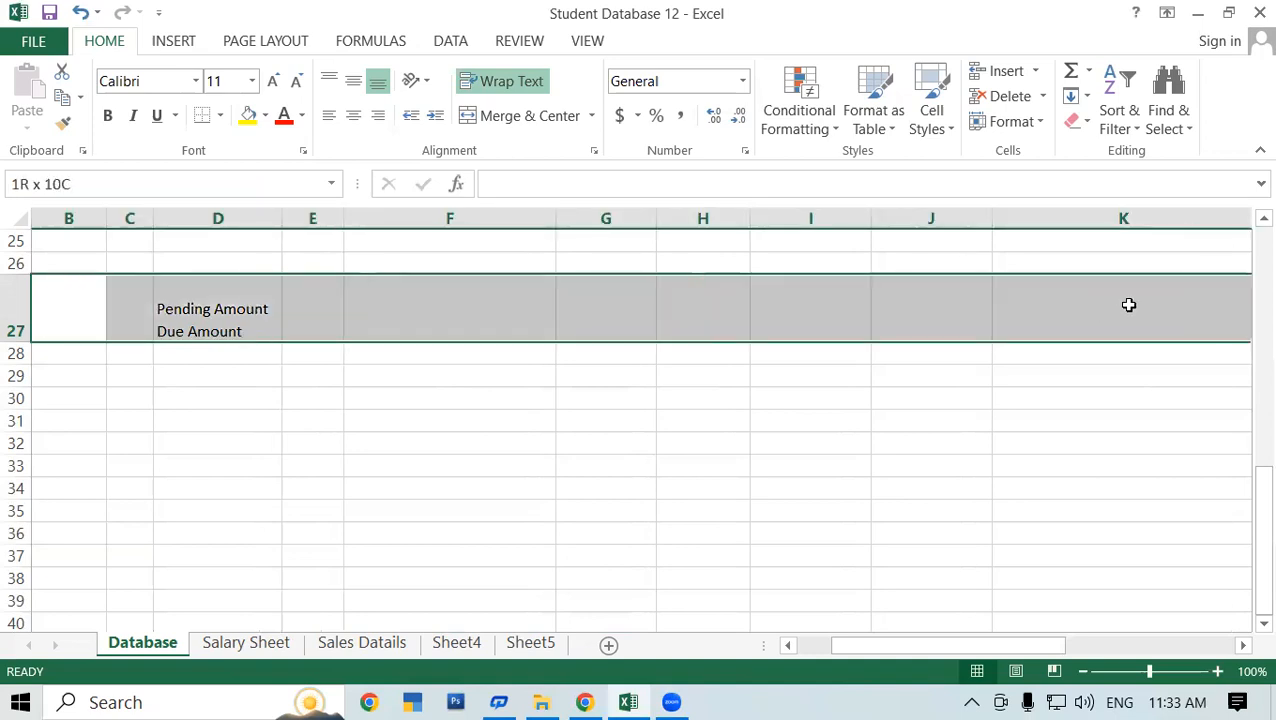
pyautogui.click(245, 322)
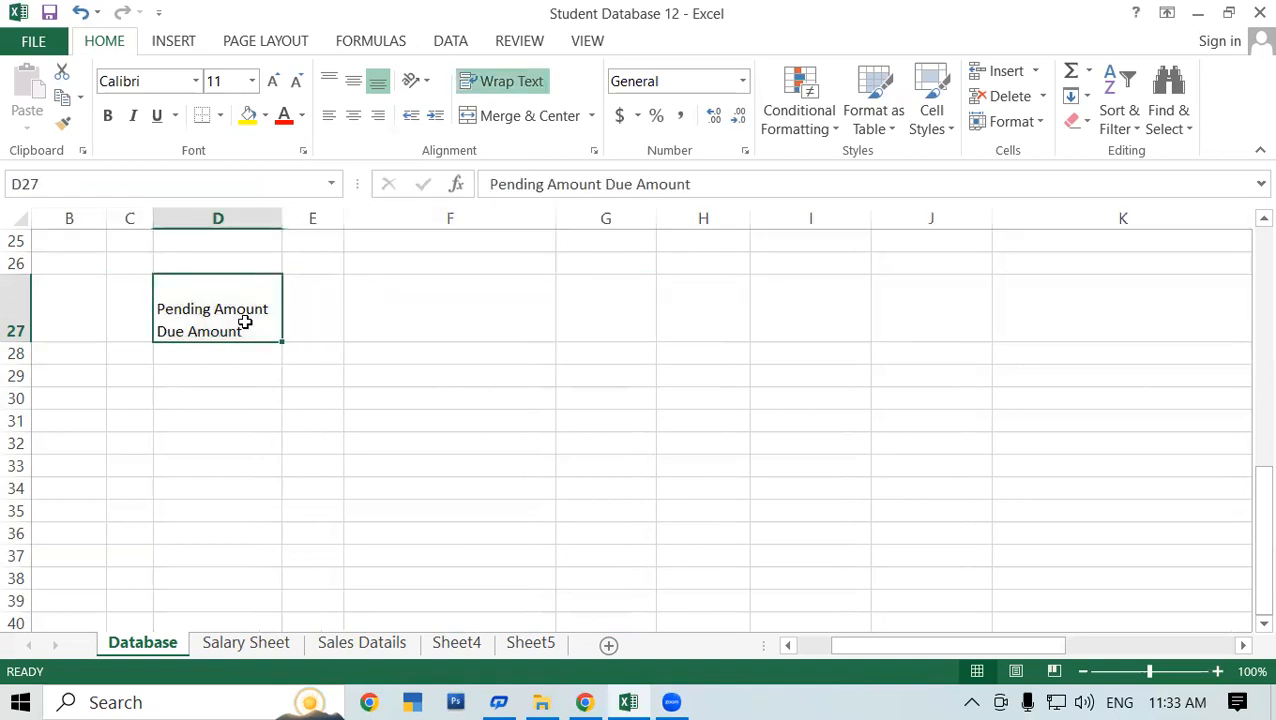
# Turn off Wrap Text for D27 and widen columns D, E and F, making D fit its text on one line
pyautogui.click(498, 88)
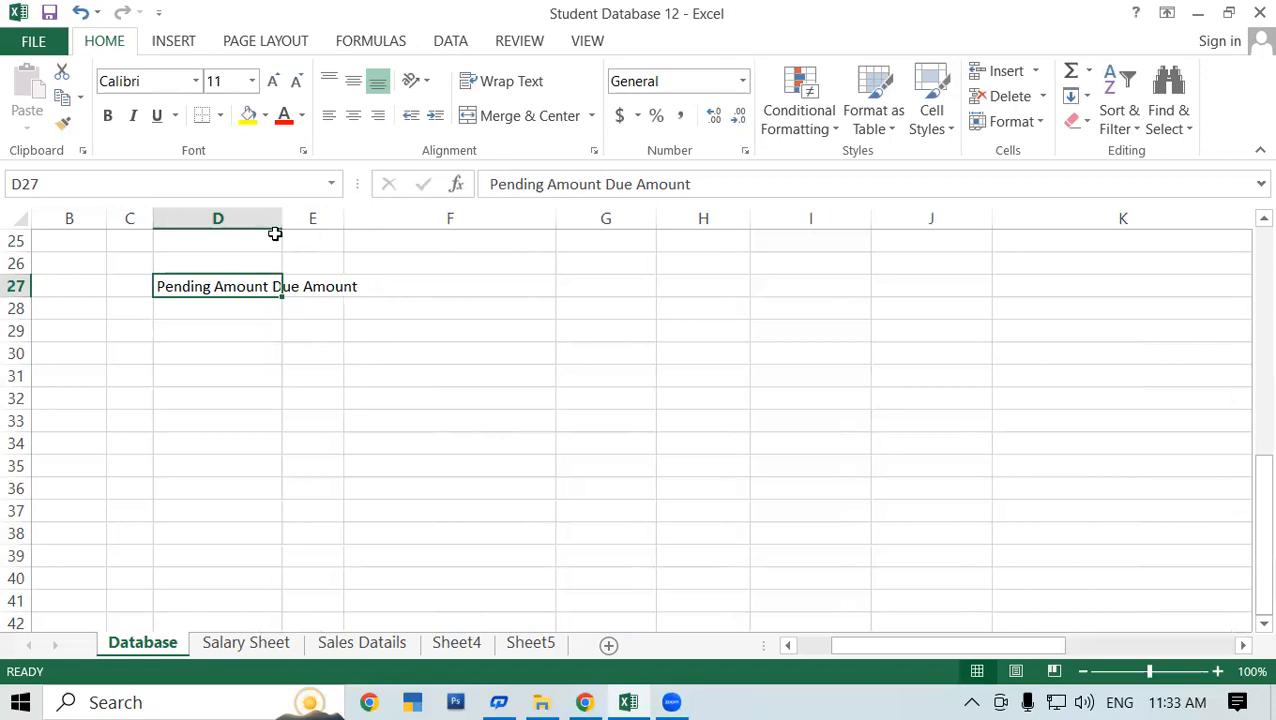
pyautogui.moveTo(282, 214); pyautogui.dragTo(606, 222)
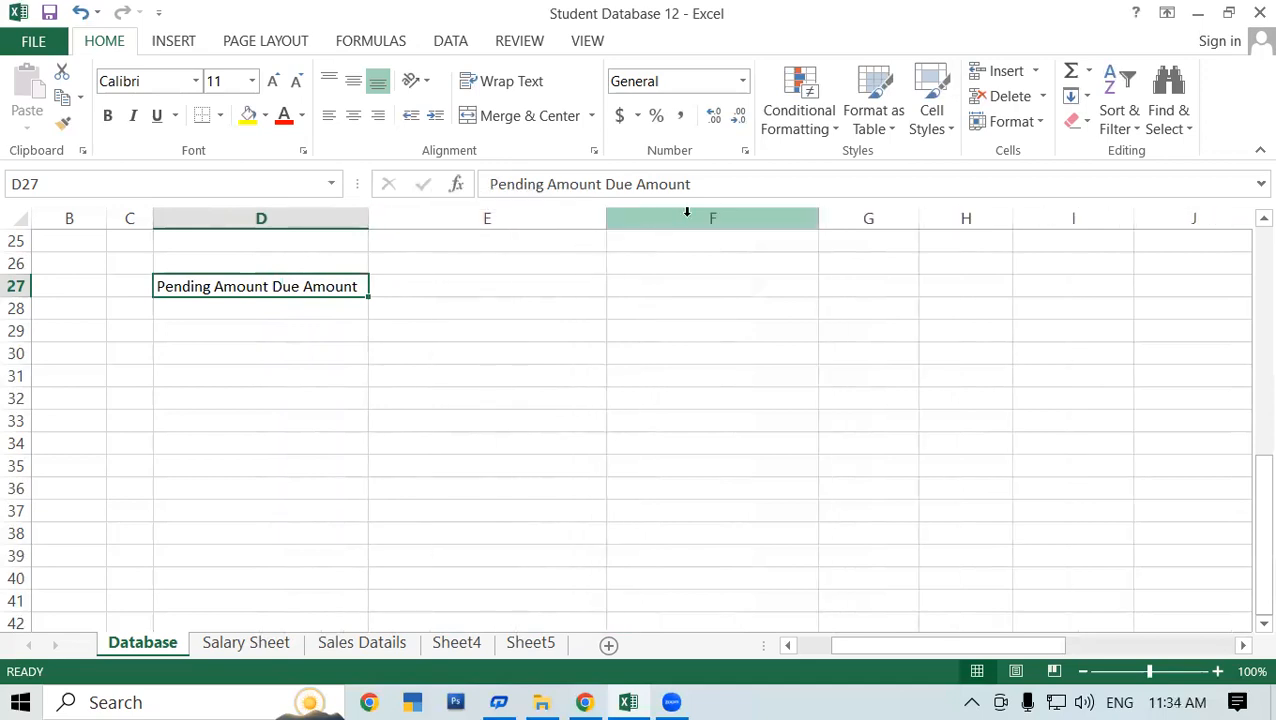
pyautogui.moveTo(821, 216); pyautogui.dragTo(1048, 229)
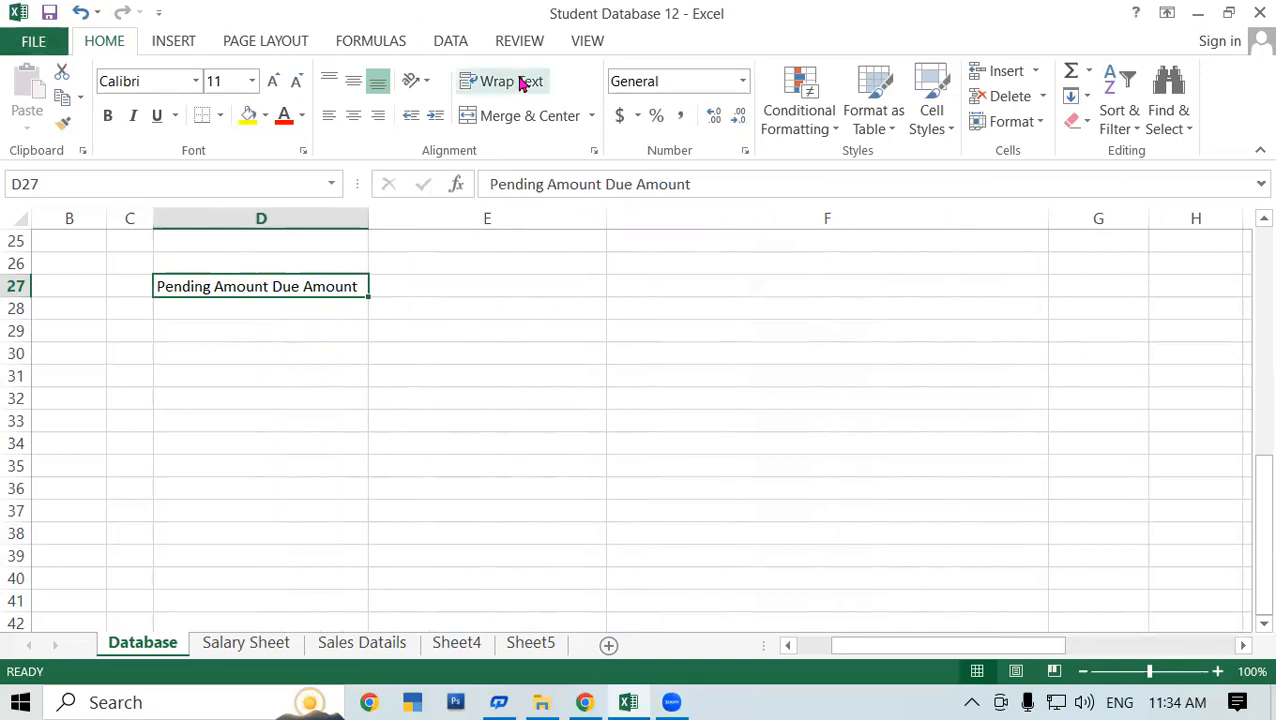
# Insert a manual line break in cell D27 between "Pending Amount" and "Due Amount"
pyautogui.click(273, 368)
pyautogui.click(256, 285)
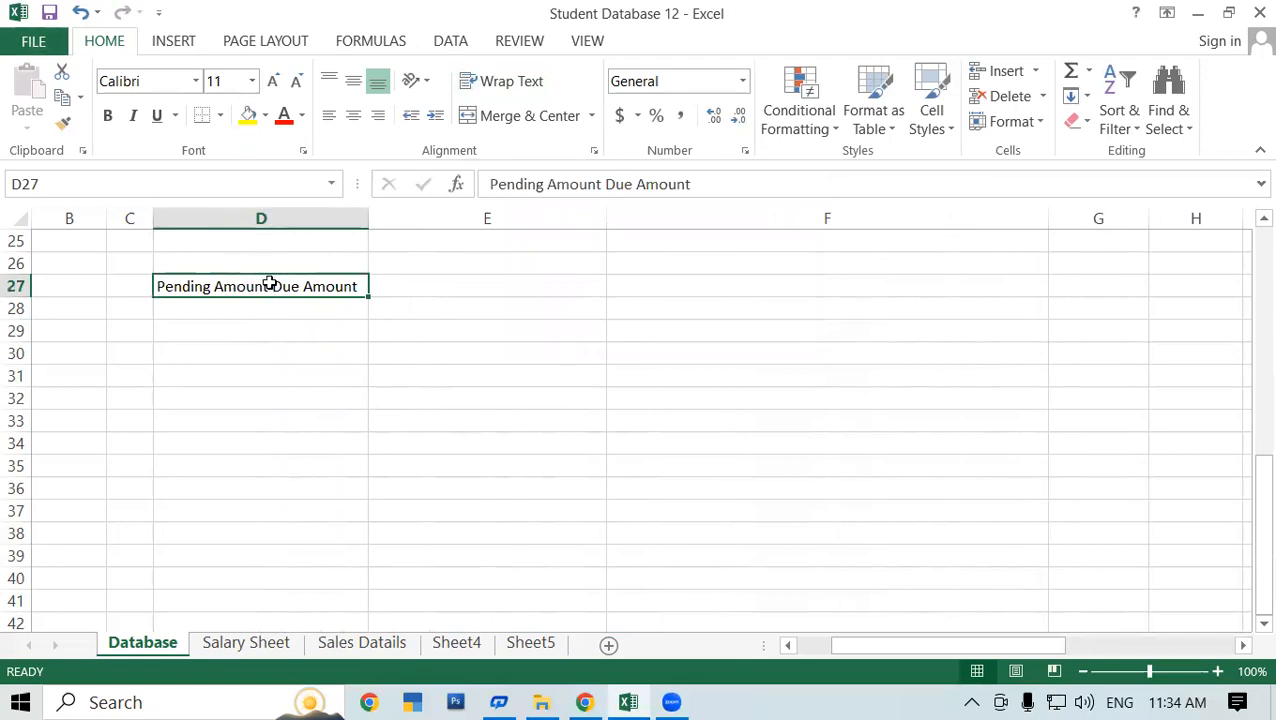
pyautogui.doubleClick(270, 283)
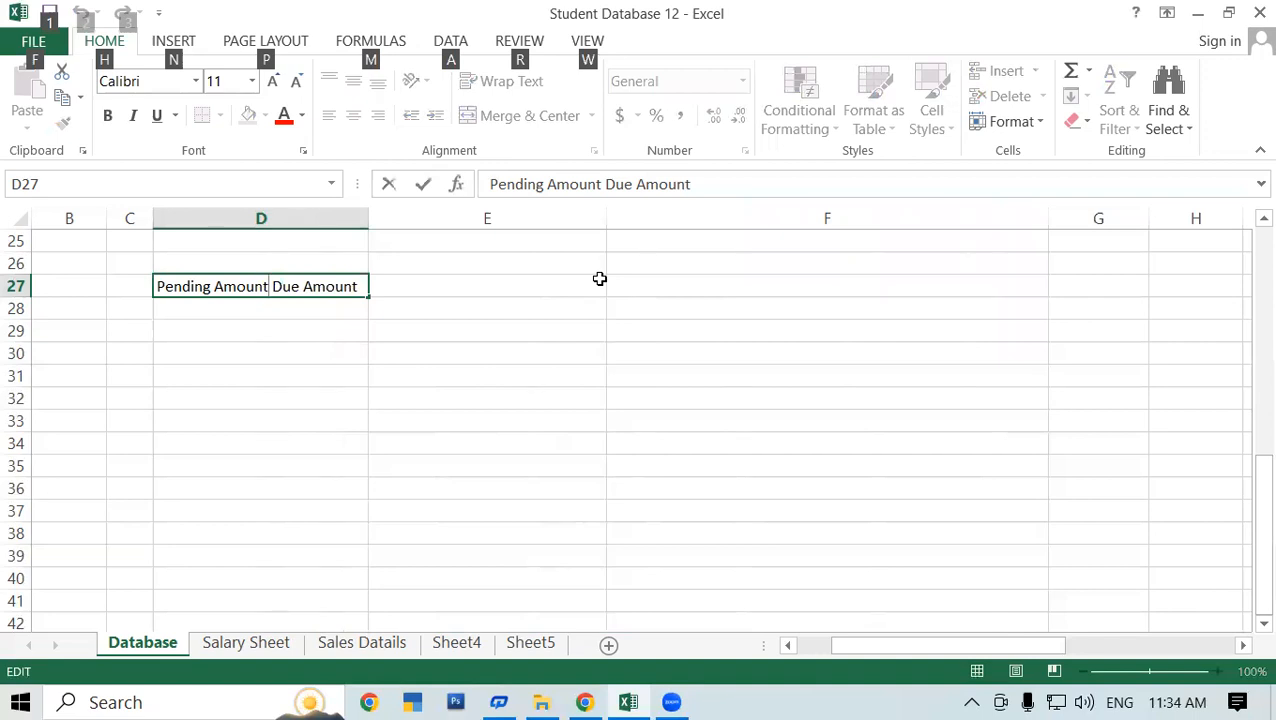
pyautogui.hotkey('alt', 'Return')
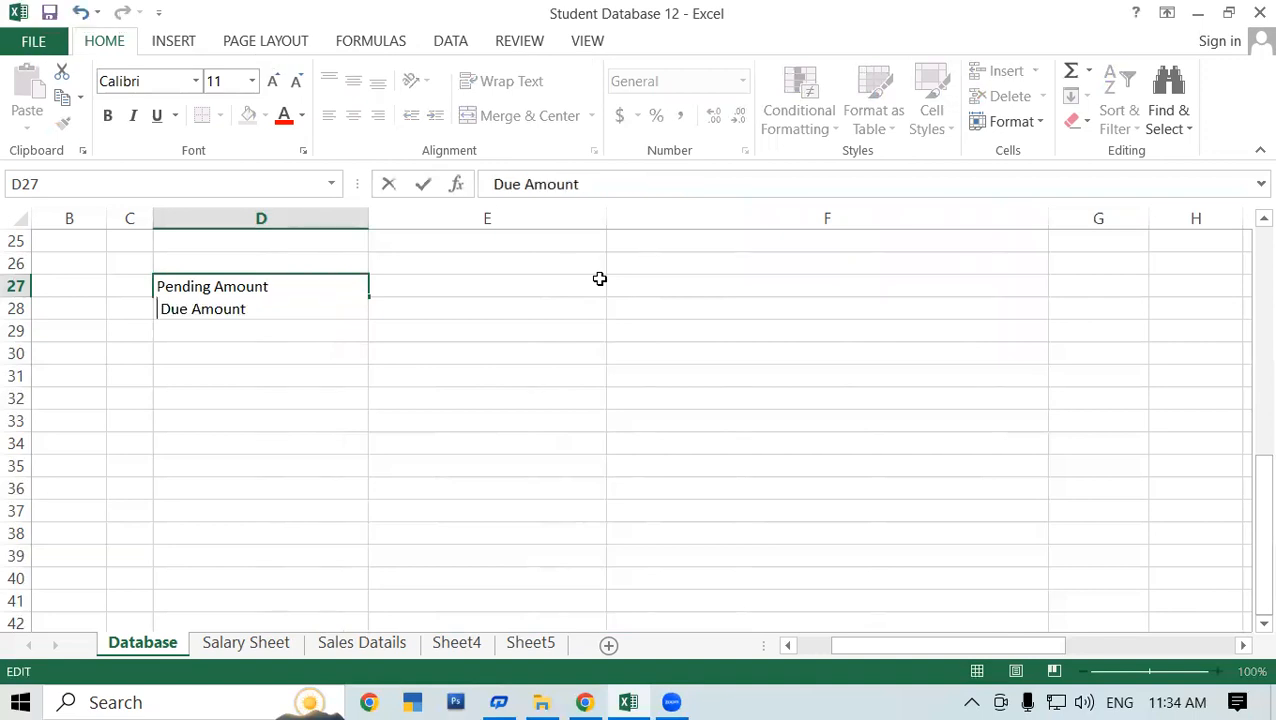
pyautogui.press('Return')
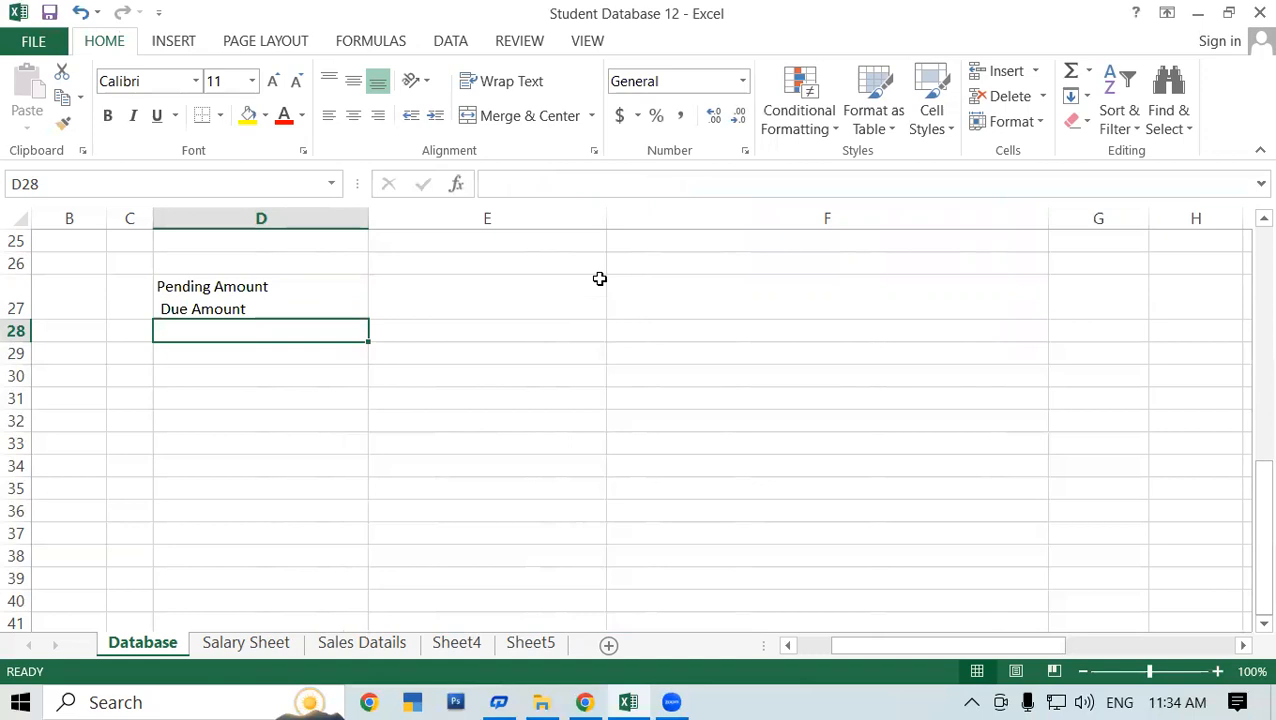
pyautogui.click(358, 398)
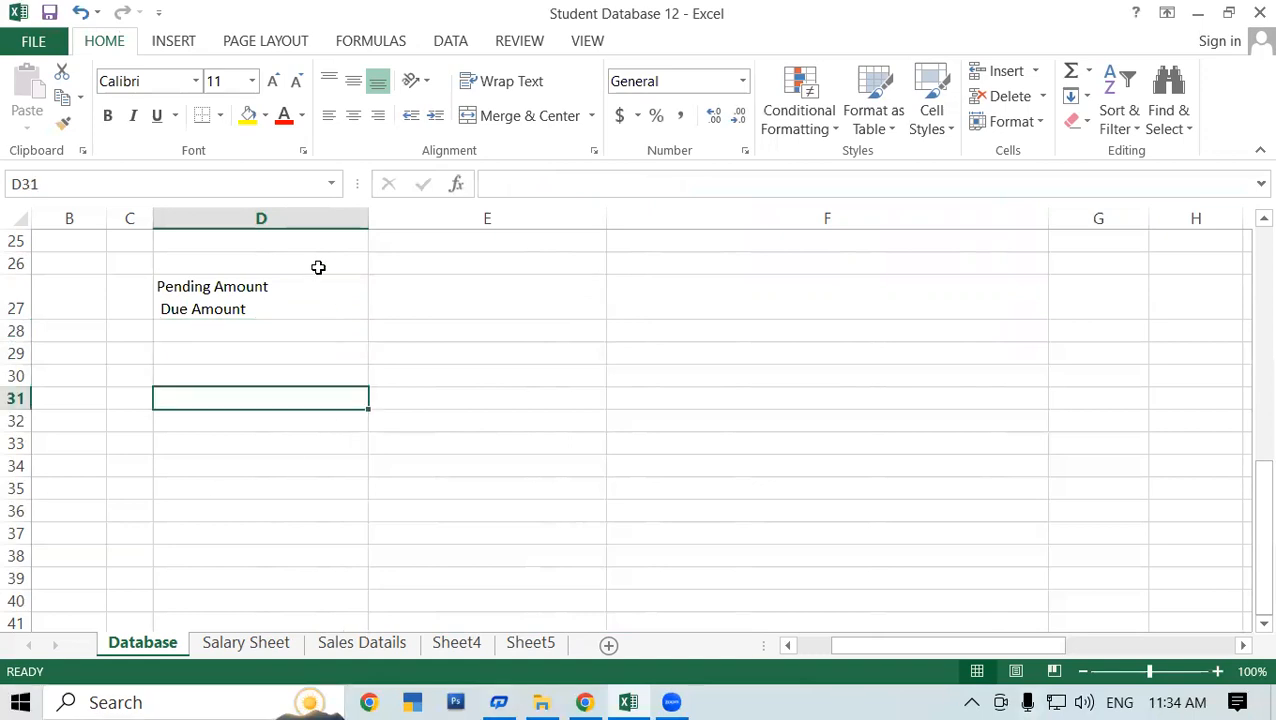
pyautogui.click(436, 466)
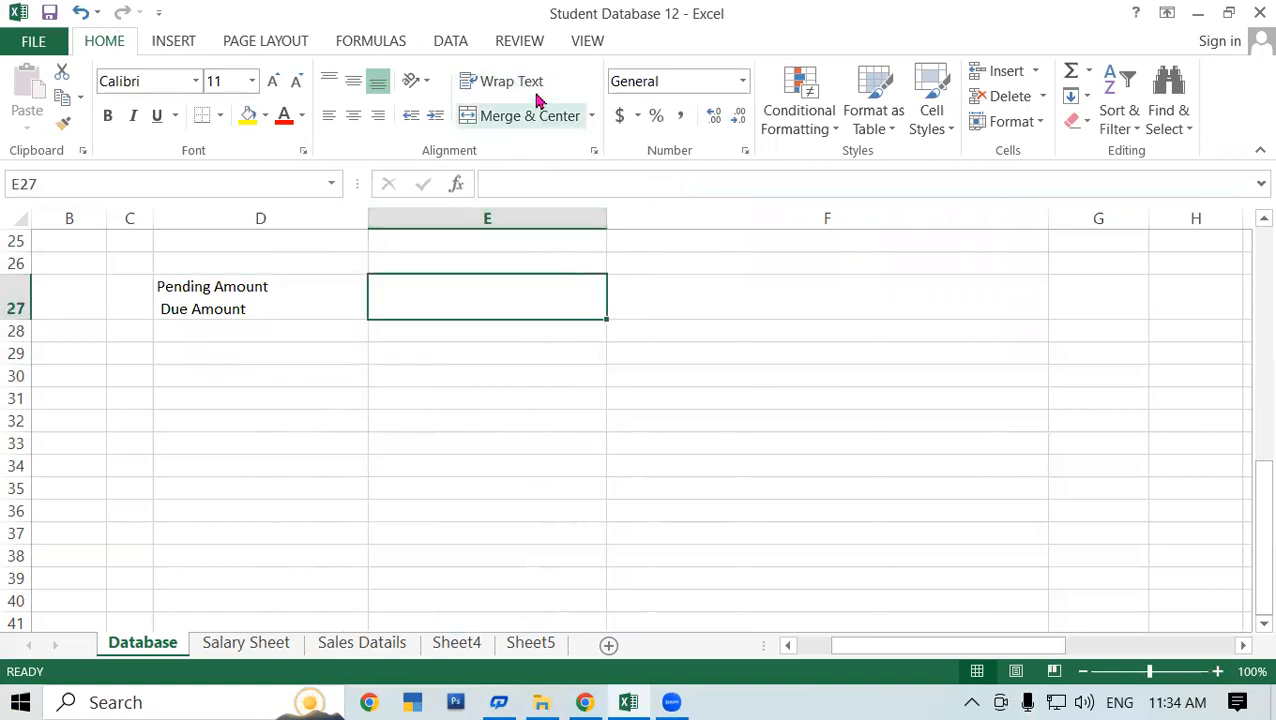
pyautogui.click(198, 397)
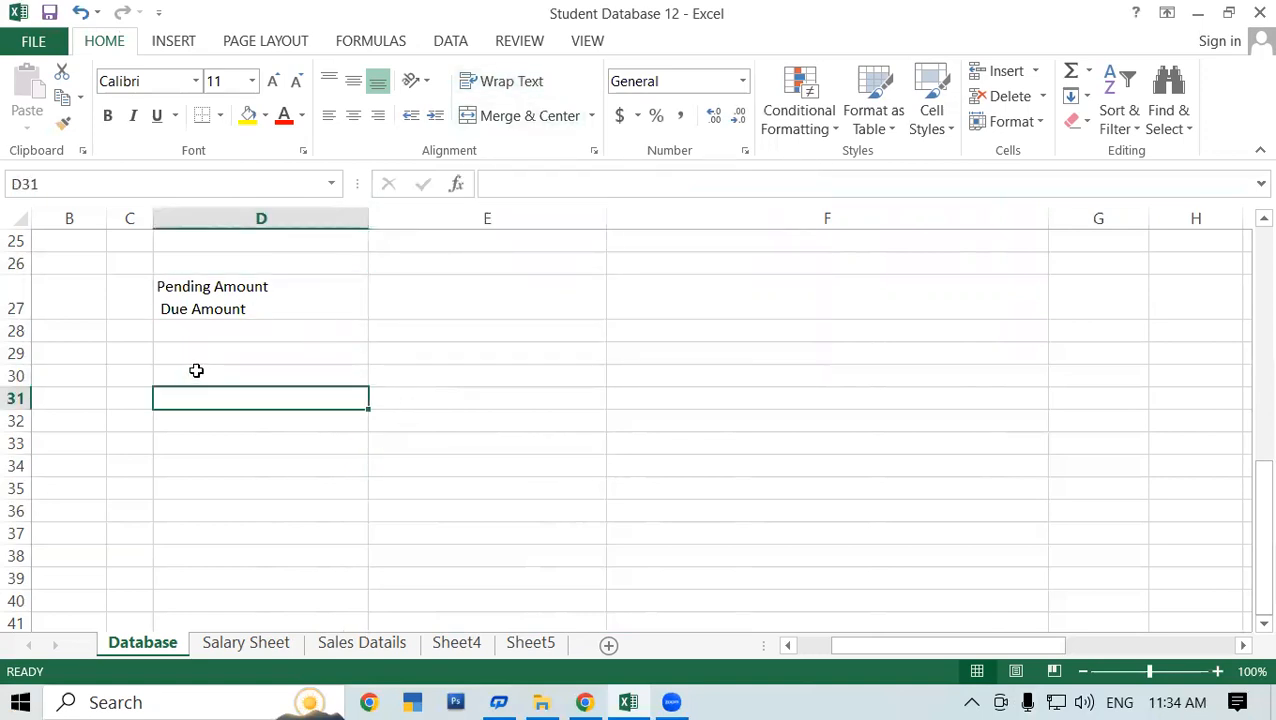
# Enter the text "IF Customber Bill>=1000 Discount 10%" in cell D29, below the Pending Amount example
pyautogui.click(191, 356)
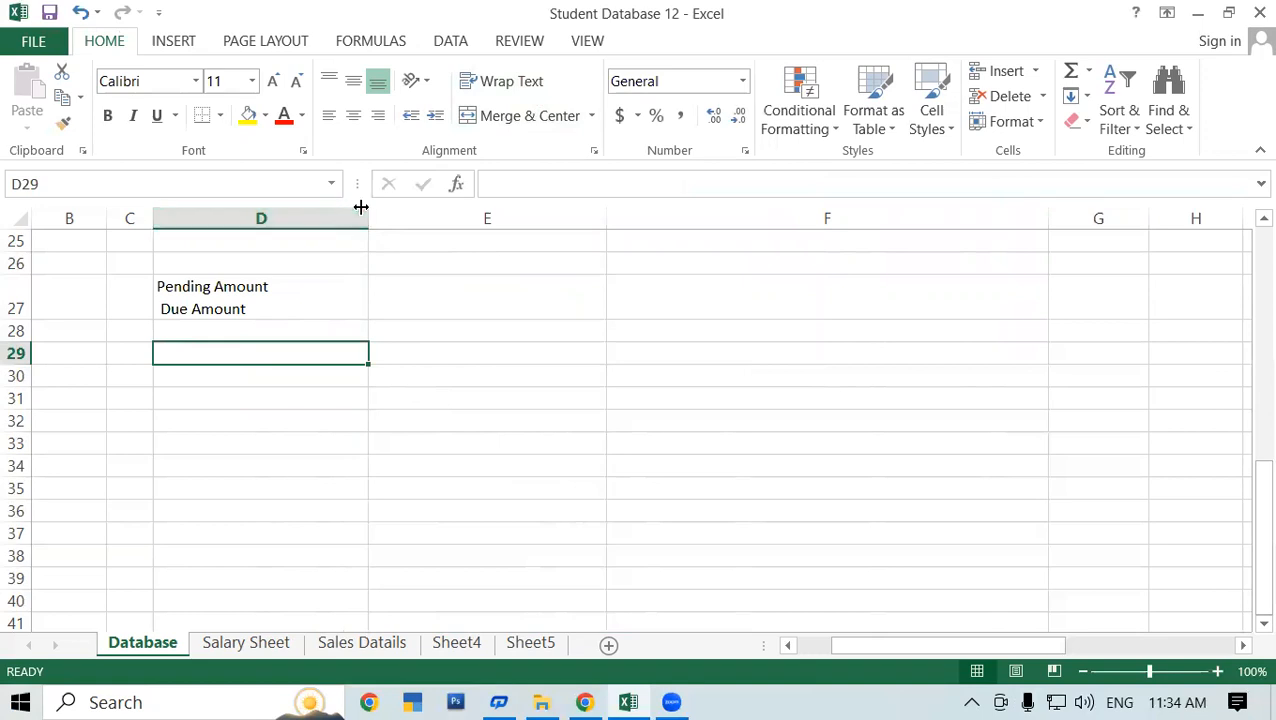
pyautogui.write('i')
pyautogui.press('BackSpace')
pyautogui.write('IF')
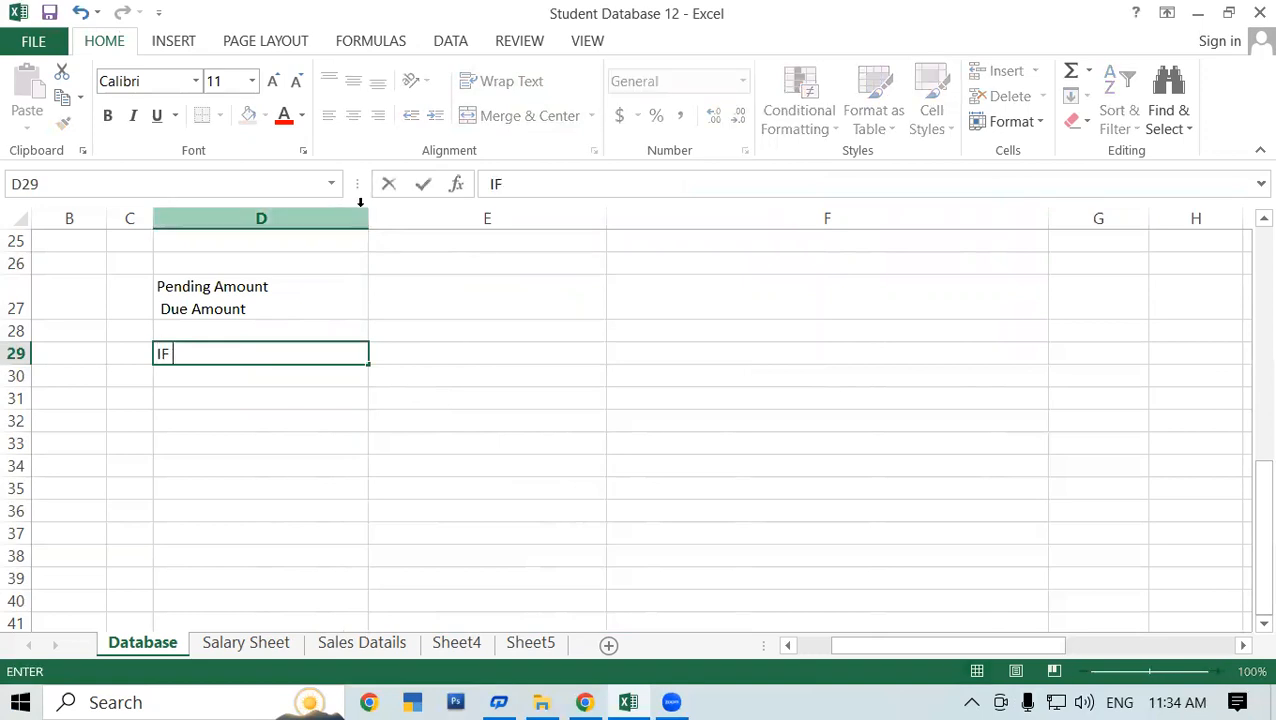
pyautogui.write(' Custo')
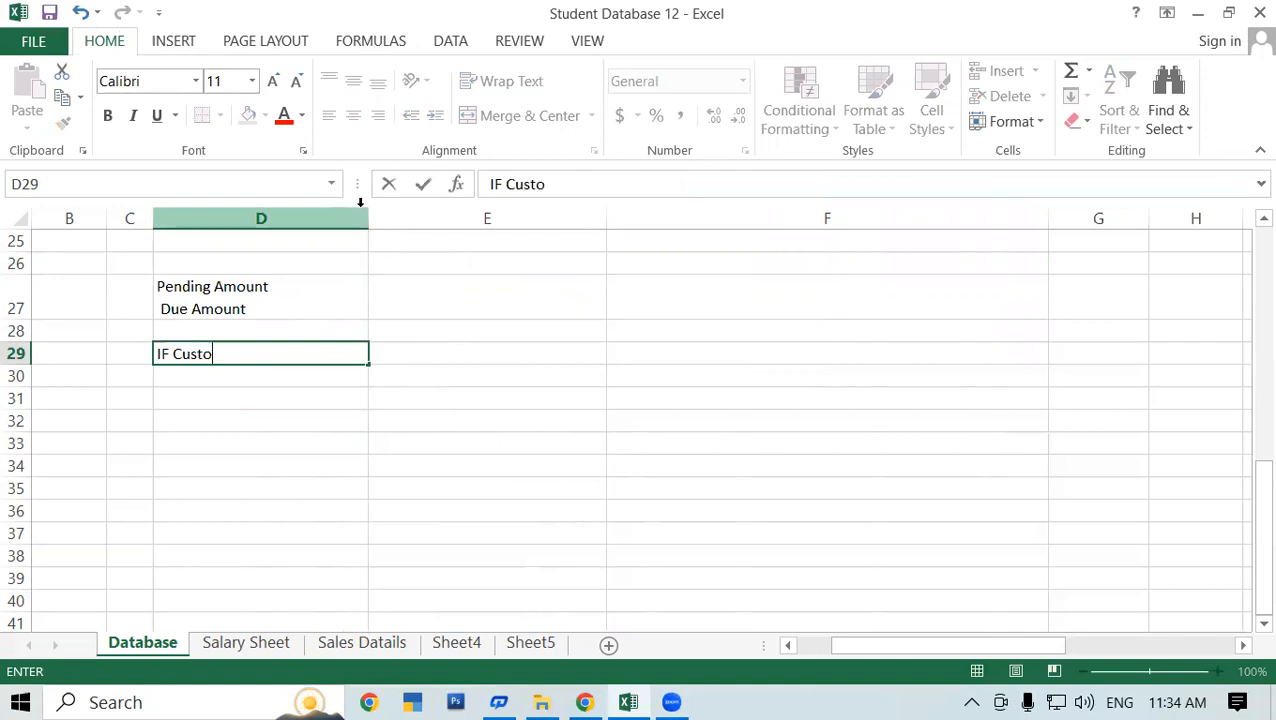
pyautogui.write('mber Bi')
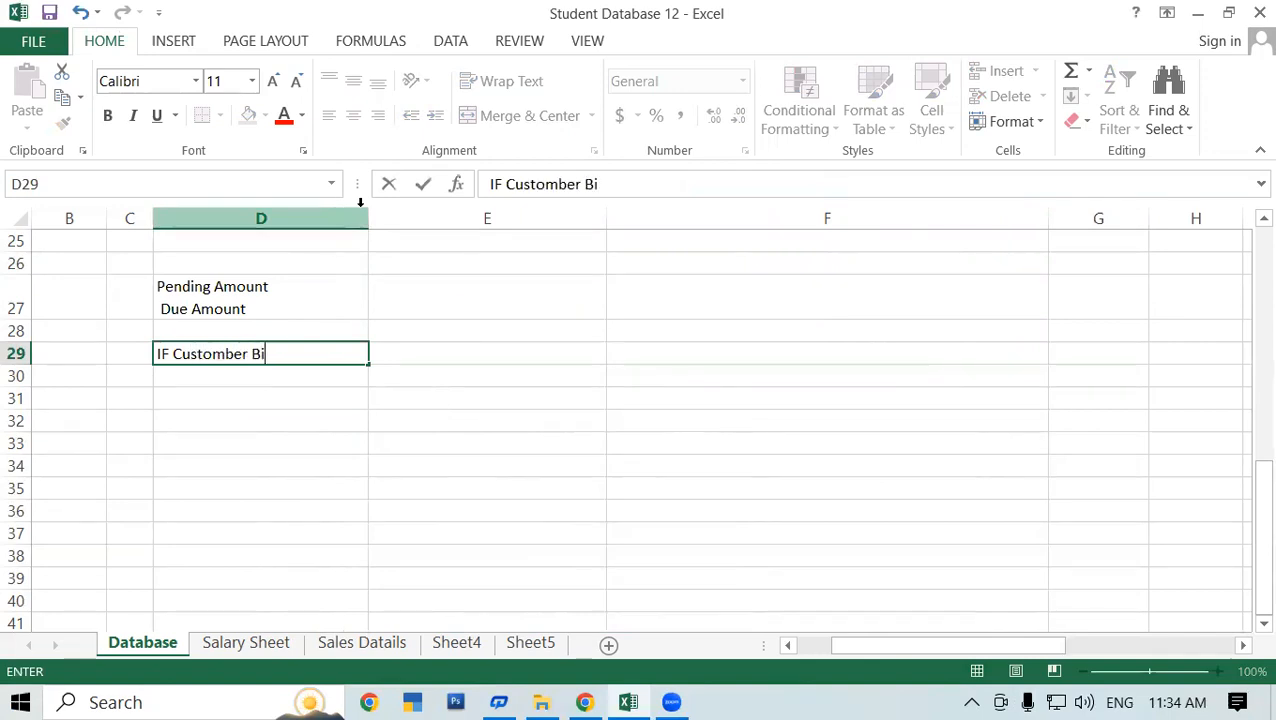
pyautogui.write('ll>')
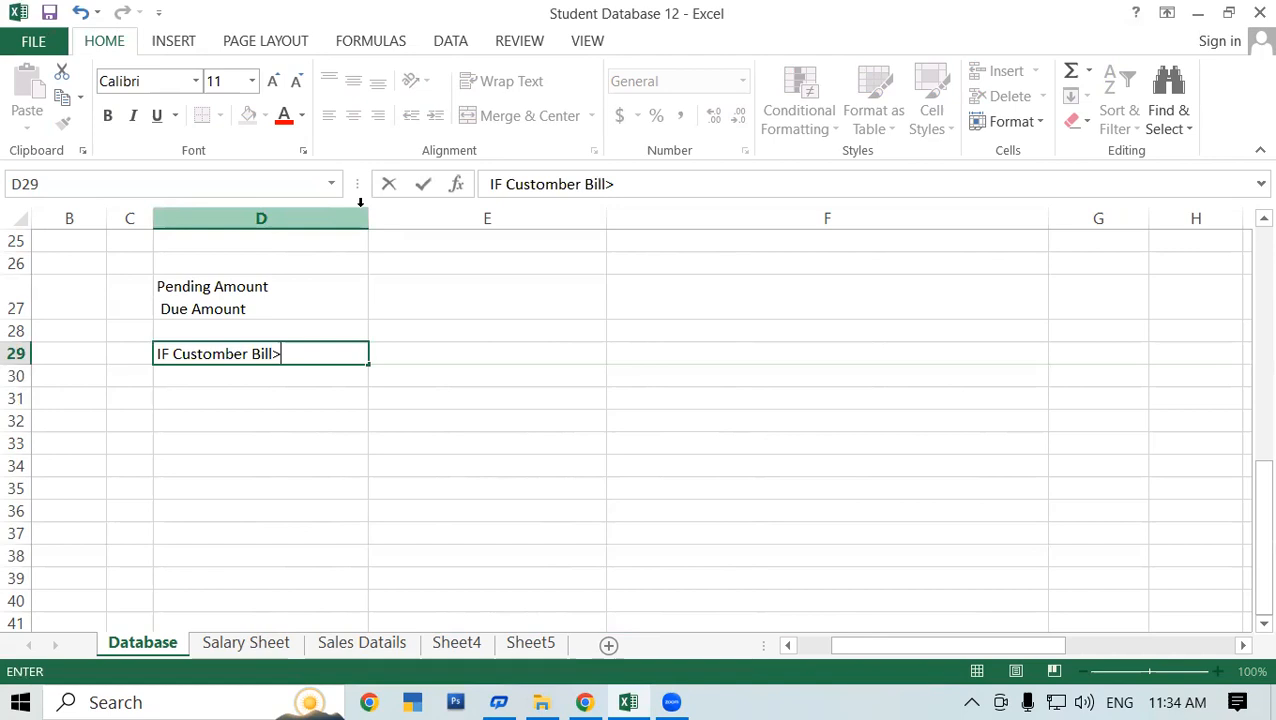
pyautogui.write('=1000')
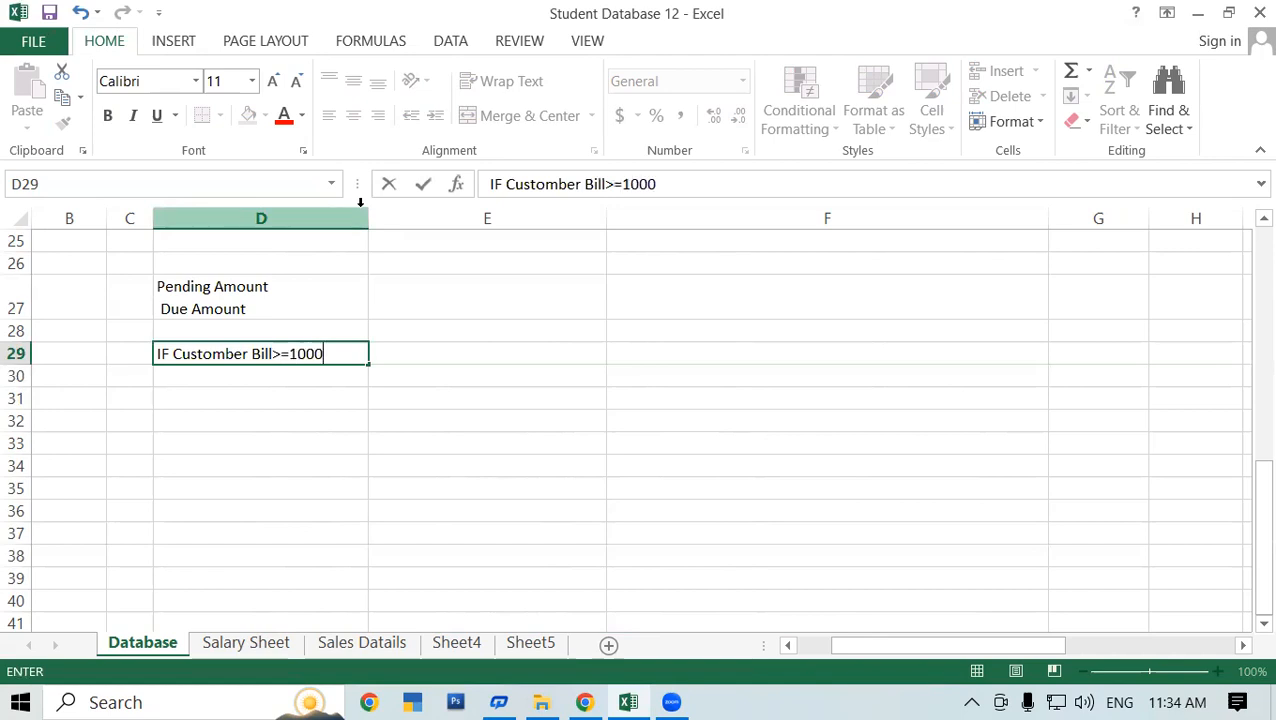
pyautogui.write(' Di')
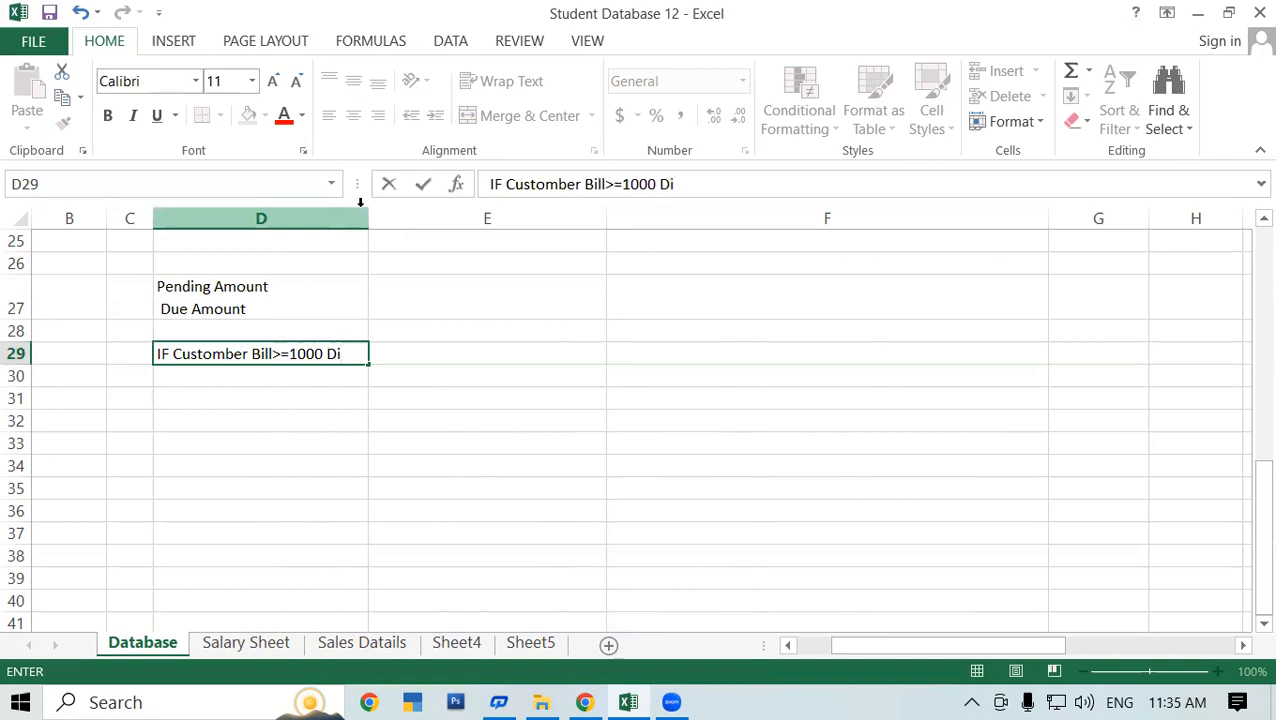
pyautogui.write('scount 10')
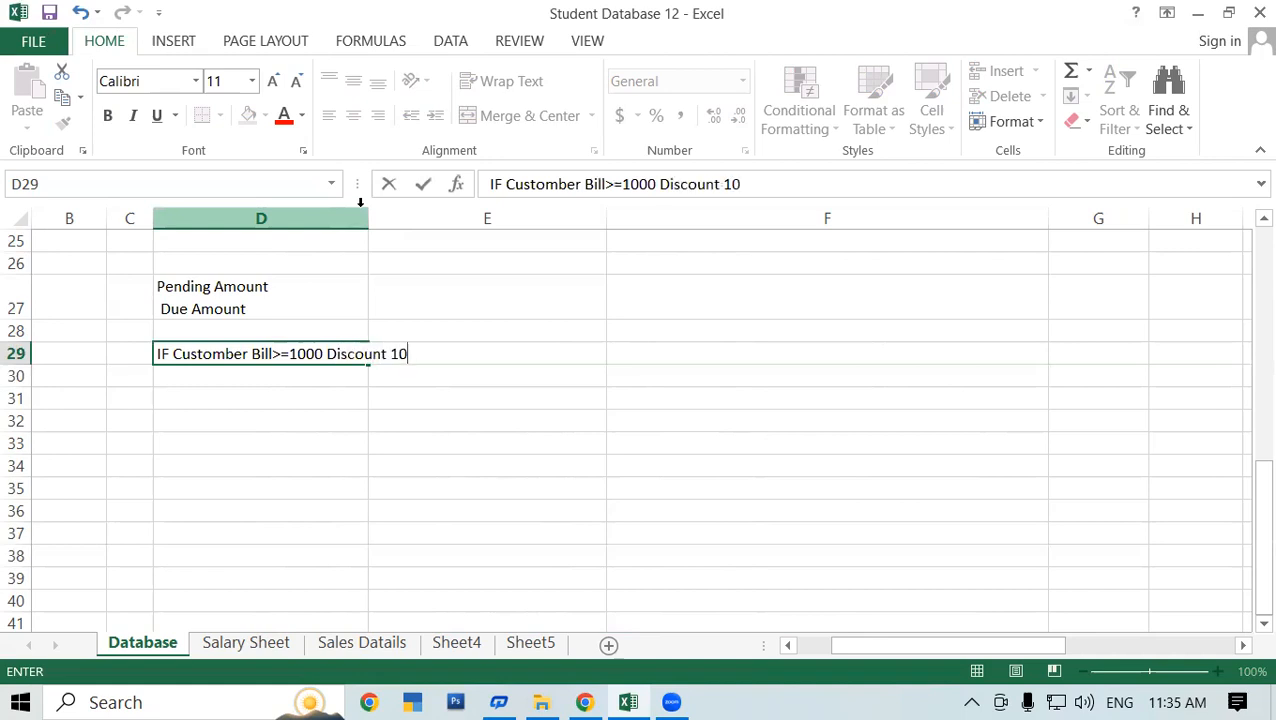
pyautogui.write('%')
pyautogui.click(439, 425)
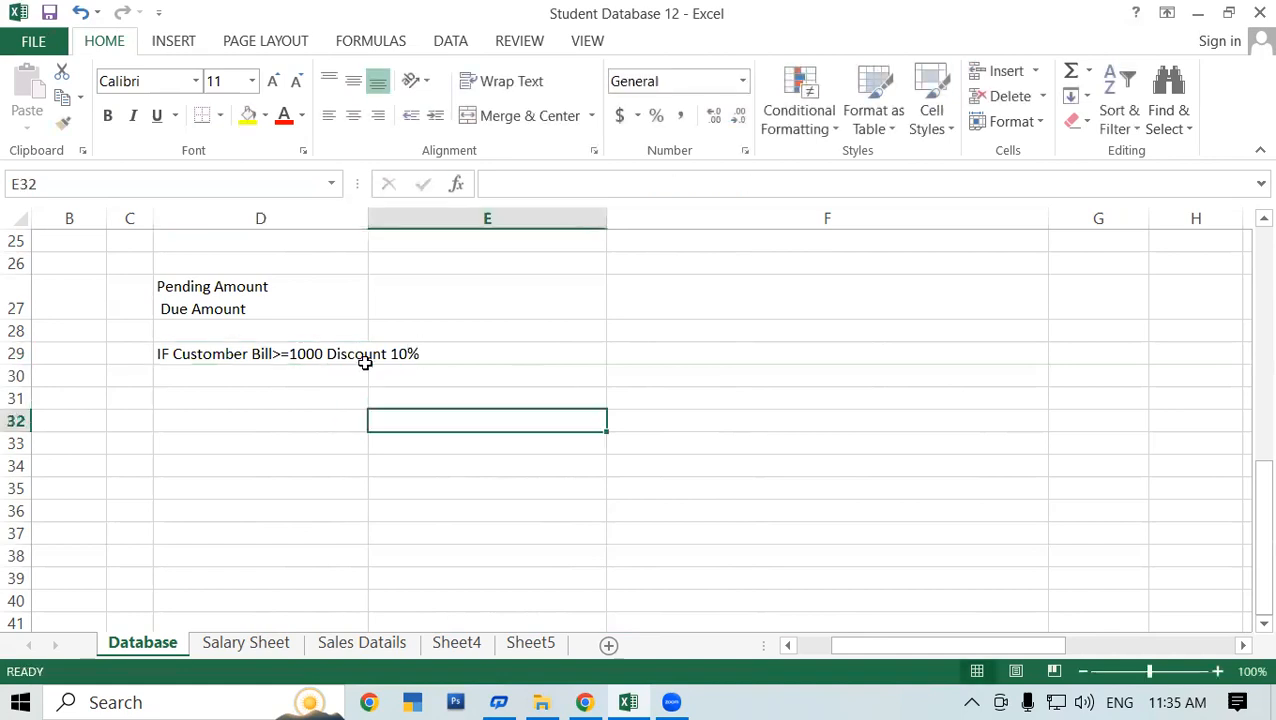
# Copy the discount text from cell D29 into cells E29, F29 and G29
pyautogui.click(303, 357)
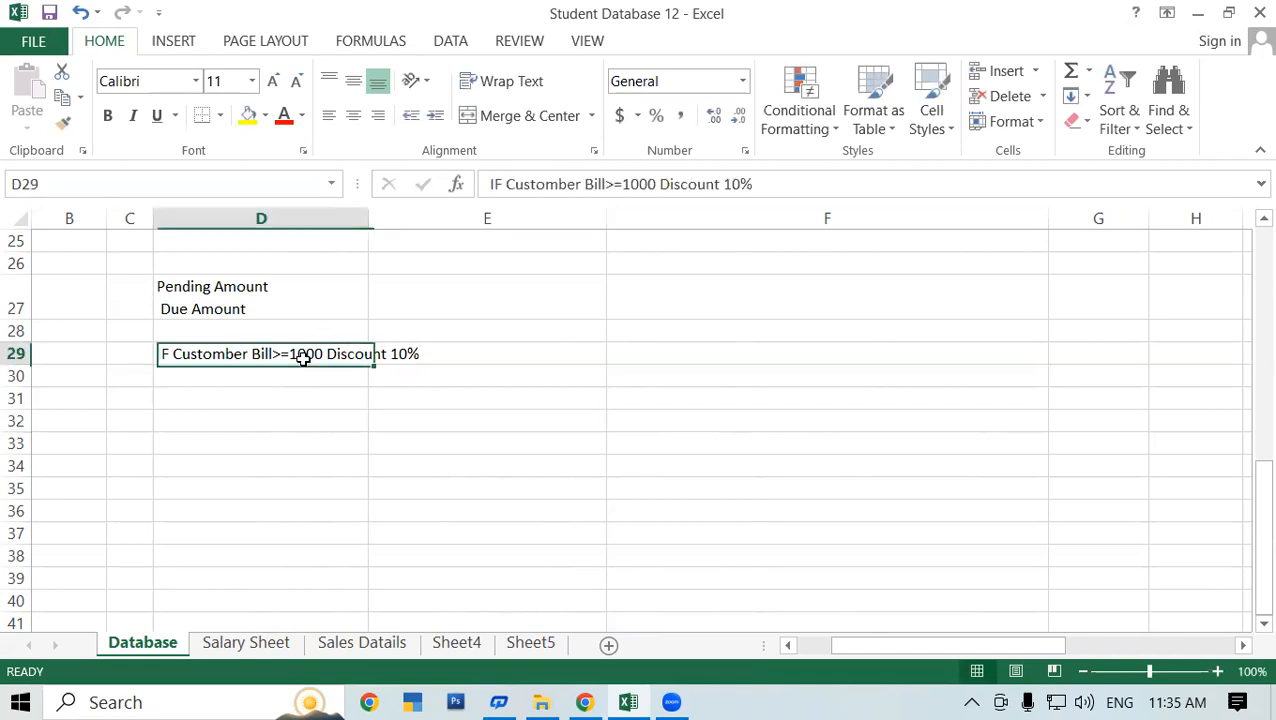
pyautogui.hotkey('ctrl', 'c')
pyautogui.click(467, 354)
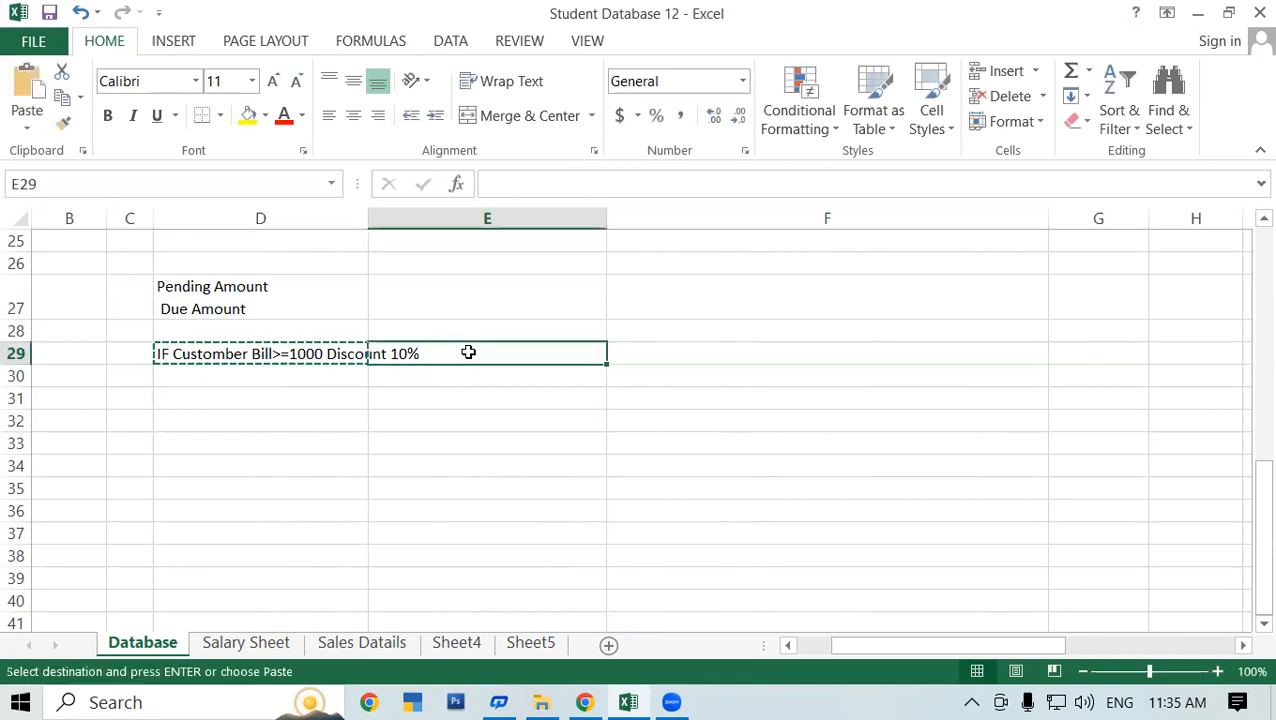
pyautogui.hotkey('ctrl', 'v')
pyautogui.click(700, 362)
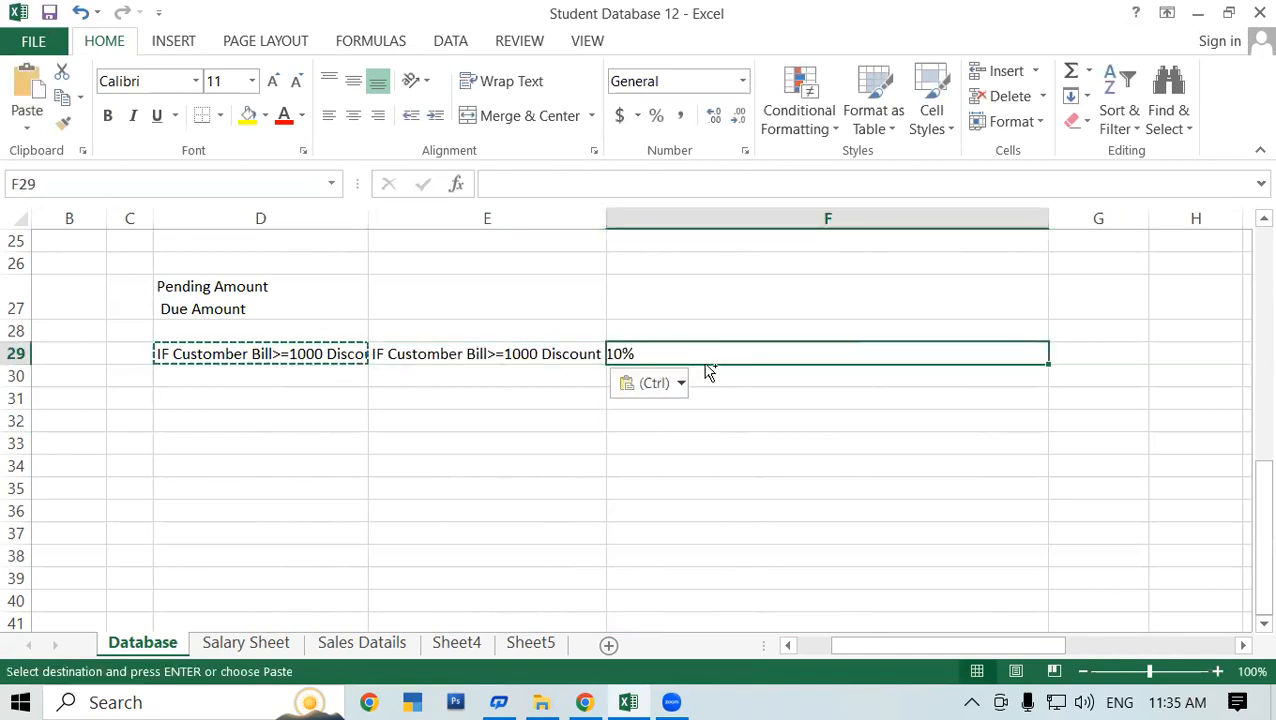
pyautogui.hotkey('ctrl', 'v')
pyautogui.click(1062, 356)
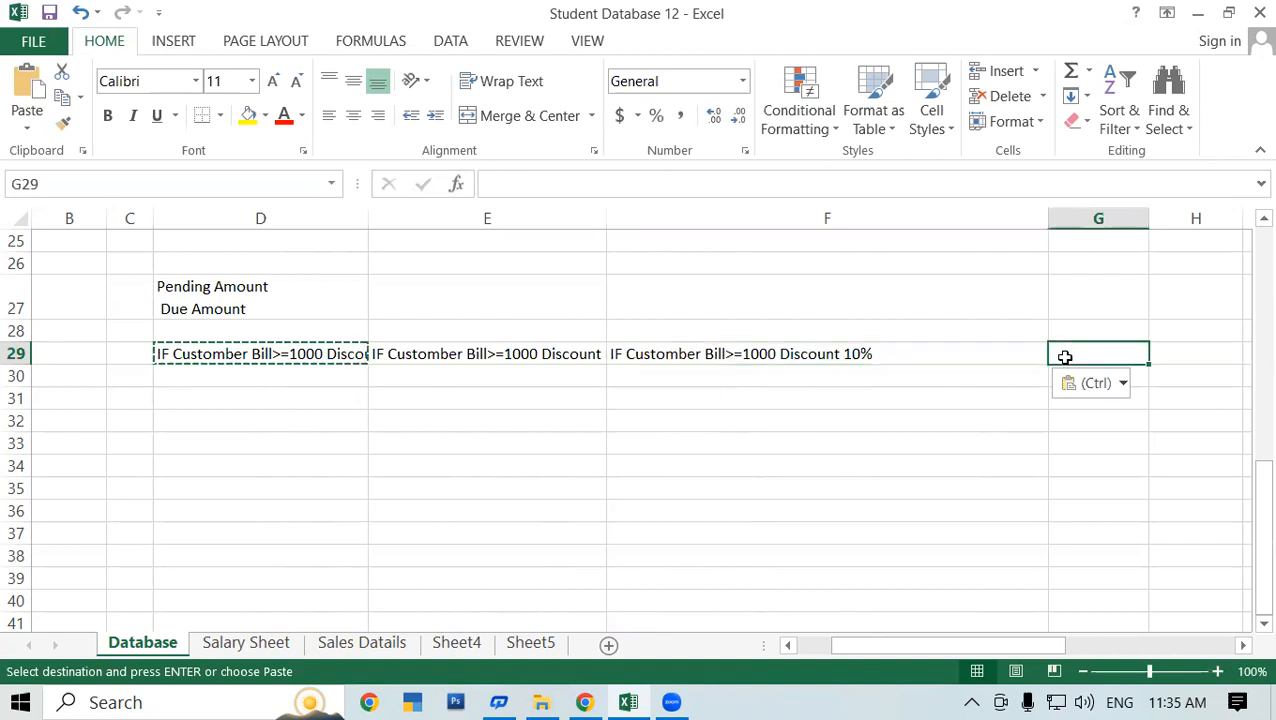
pyautogui.hotkey('ctrl', 'v')
pyautogui.click(978, 418)
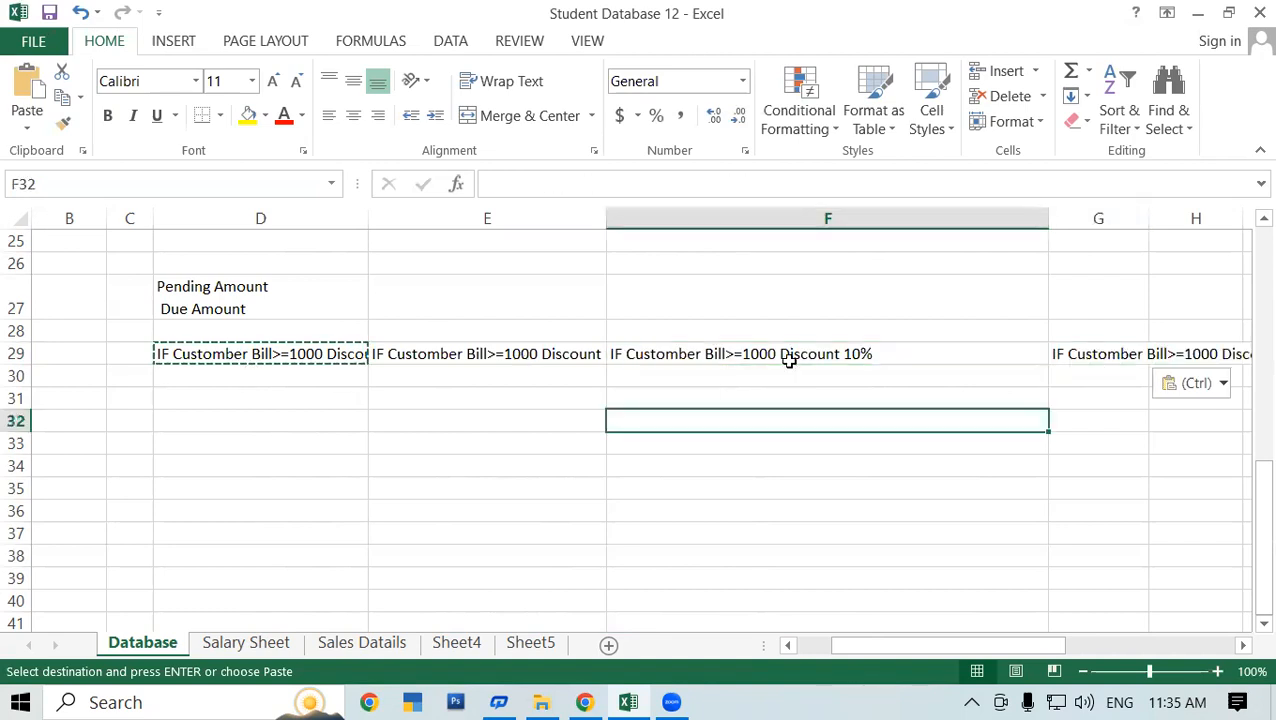
# Narrow columns D, E and F to less than the width of the text in row 29, and narrow column G slightly
pyautogui.click(305, 353)
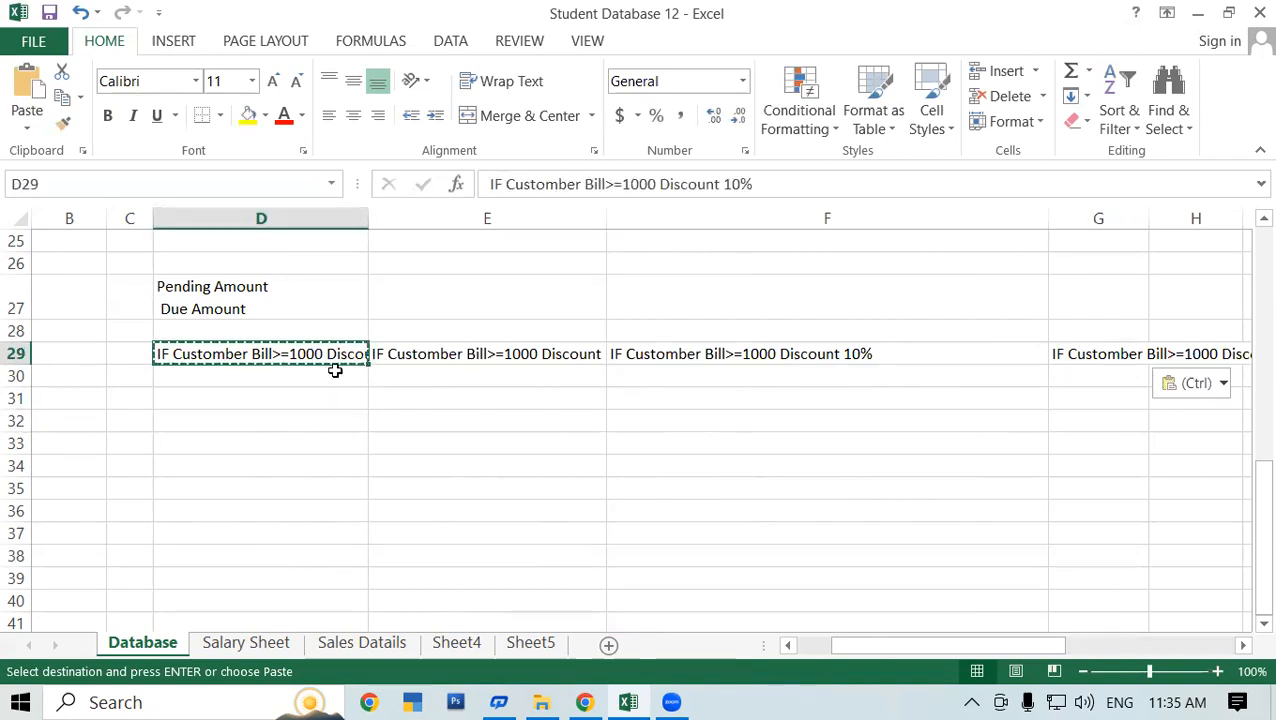
pyautogui.moveTo(369, 216); pyautogui.dragTo(302, 239)
pyautogui.moveTo(538, 222); pyautogui.dragTo(437, 250)
pyautogui.moveTo(884, 216); pyautogui.dragTo(604, 268)
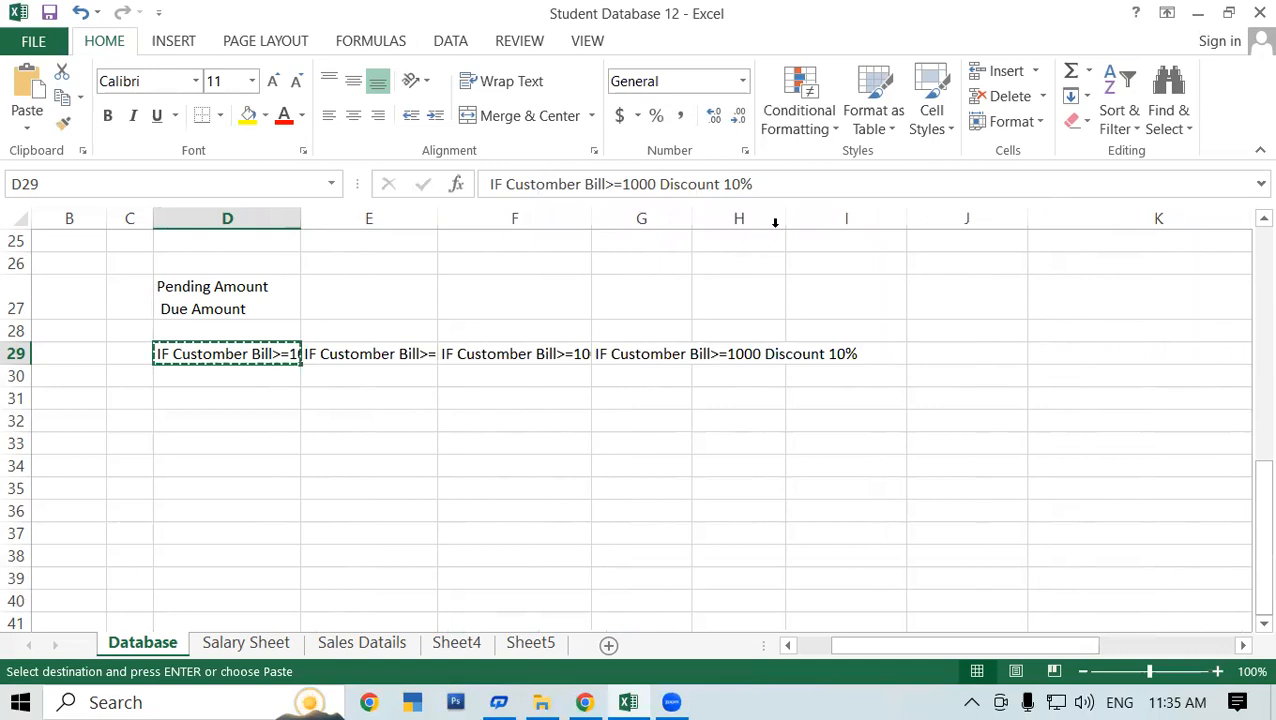
pyautogui.moveTo(689, 219); pyautogui.dragTo(699, 245)
# Turn on Wrap Text for the discount texts in cells D29 to G29
pyautogui.click(924, 333)
pyautogui.click(680, 361)
pyautogui.click(728, 356)
pyautogui.click(641, 355)
pyautogui.click(253, 357)
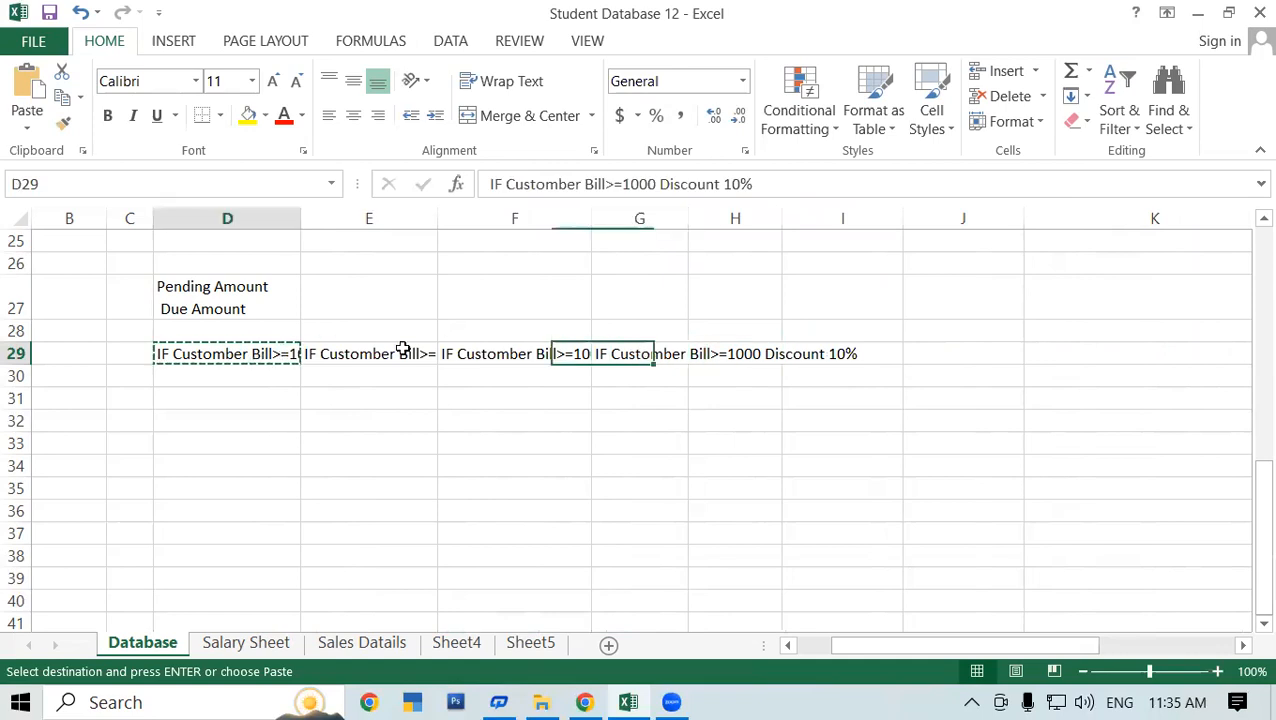
pyautogui.moveTo(402, 349); pyautogui.dragTo(662, 341)
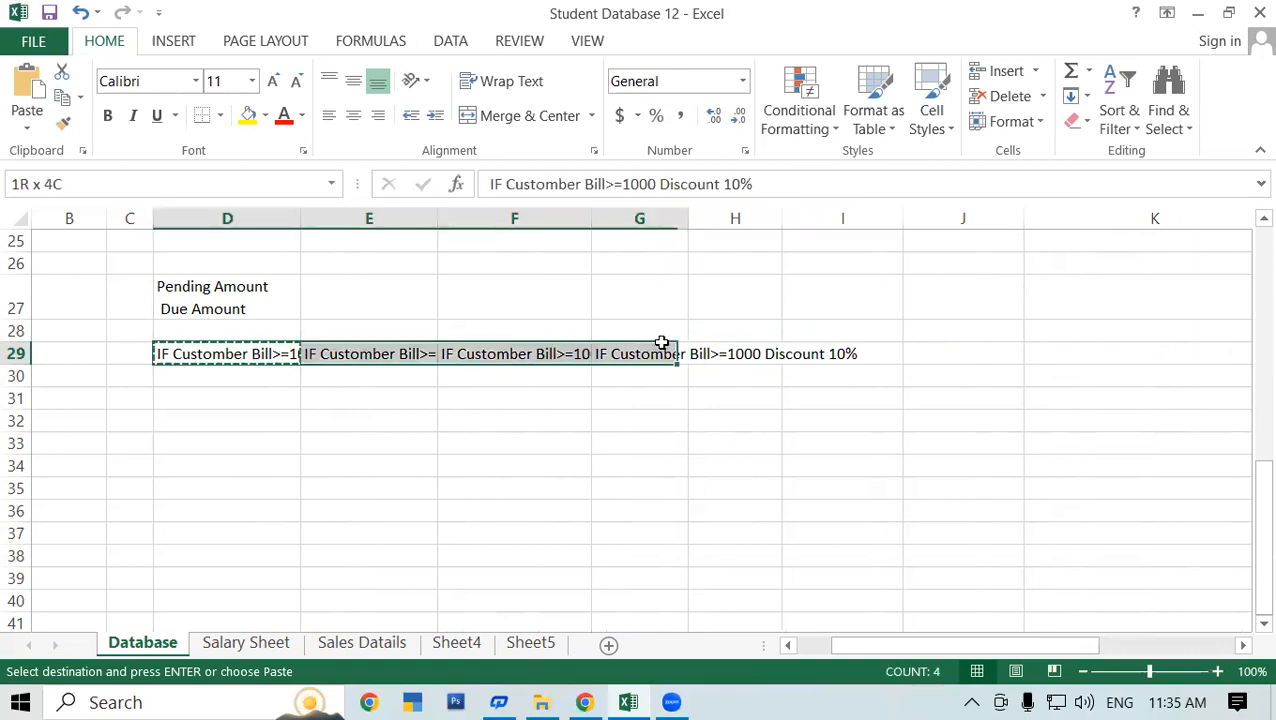
pyautogui.click(507, 86)
pyautogui.click(729, 384)
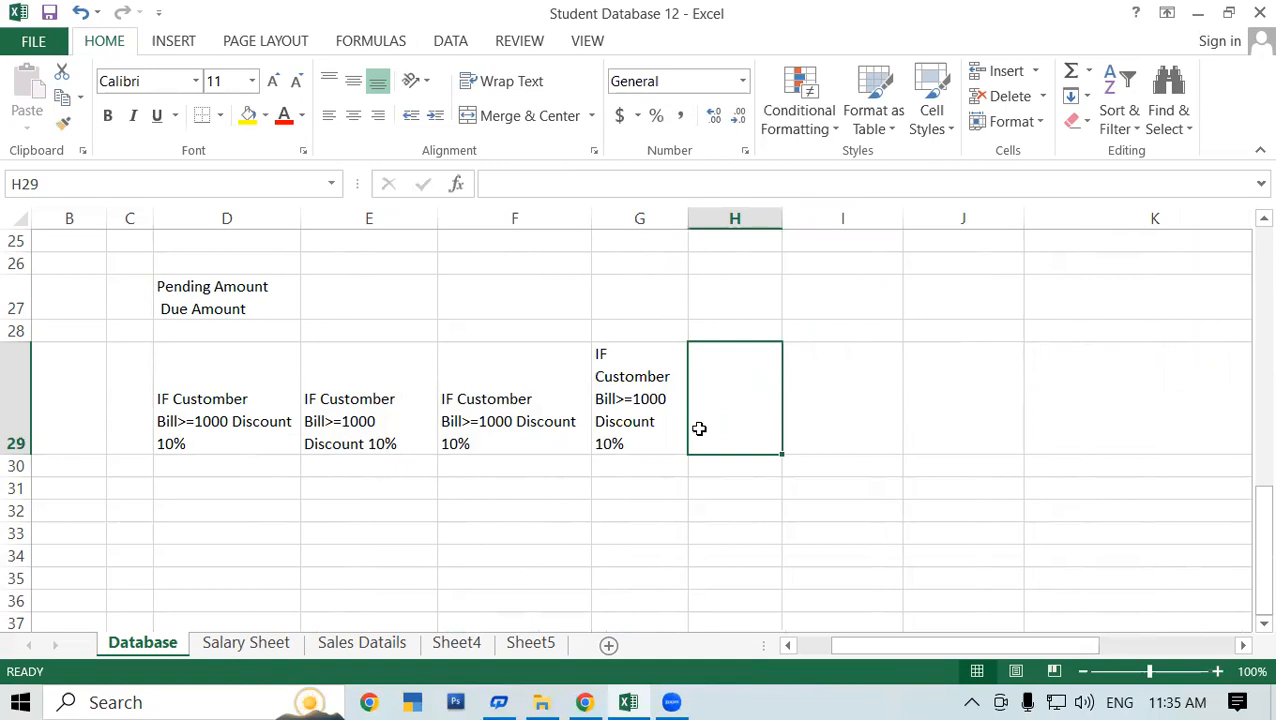
# Turn off Wrap Text across row 29 from column B onward and clear the contents of those cells
pyautogui.click(100, 396)
pyautogui.moveTo(273, 393); pyautogui.dragTo(1235, 395)
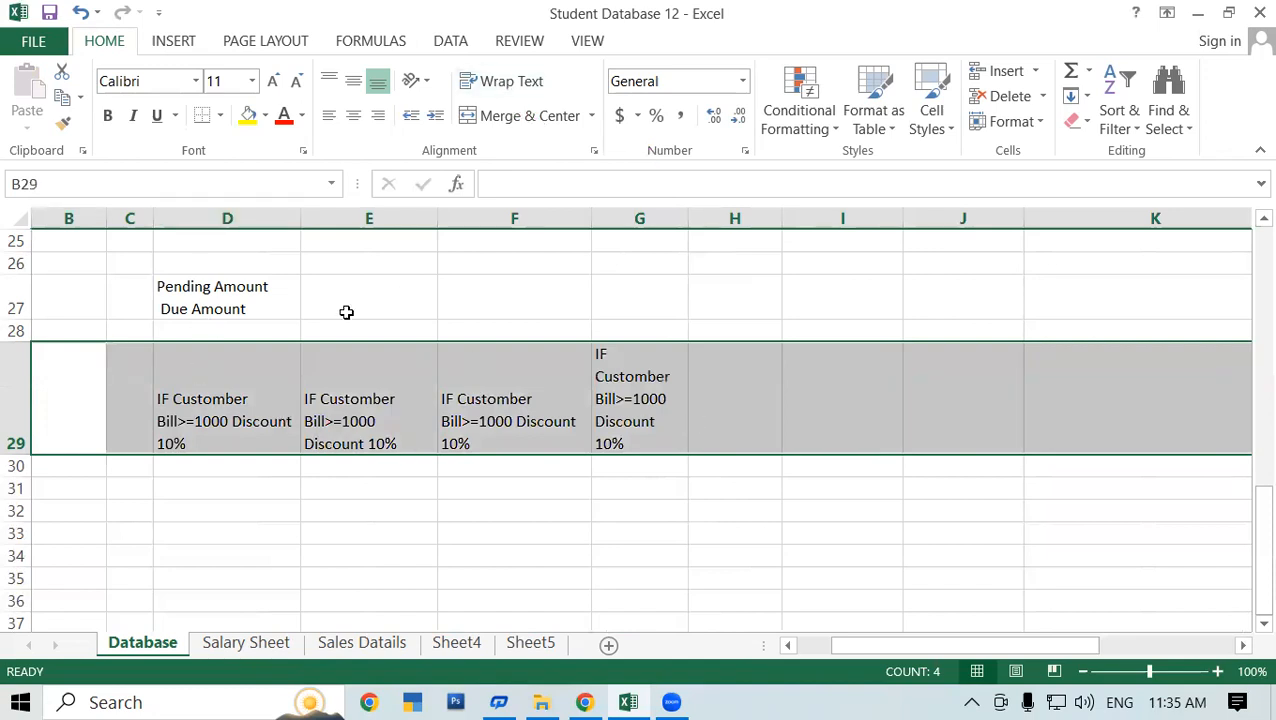
pyautogui.click(503, 82)
pyautogui.click(503, 82)
pyautogui.click(501, 81)
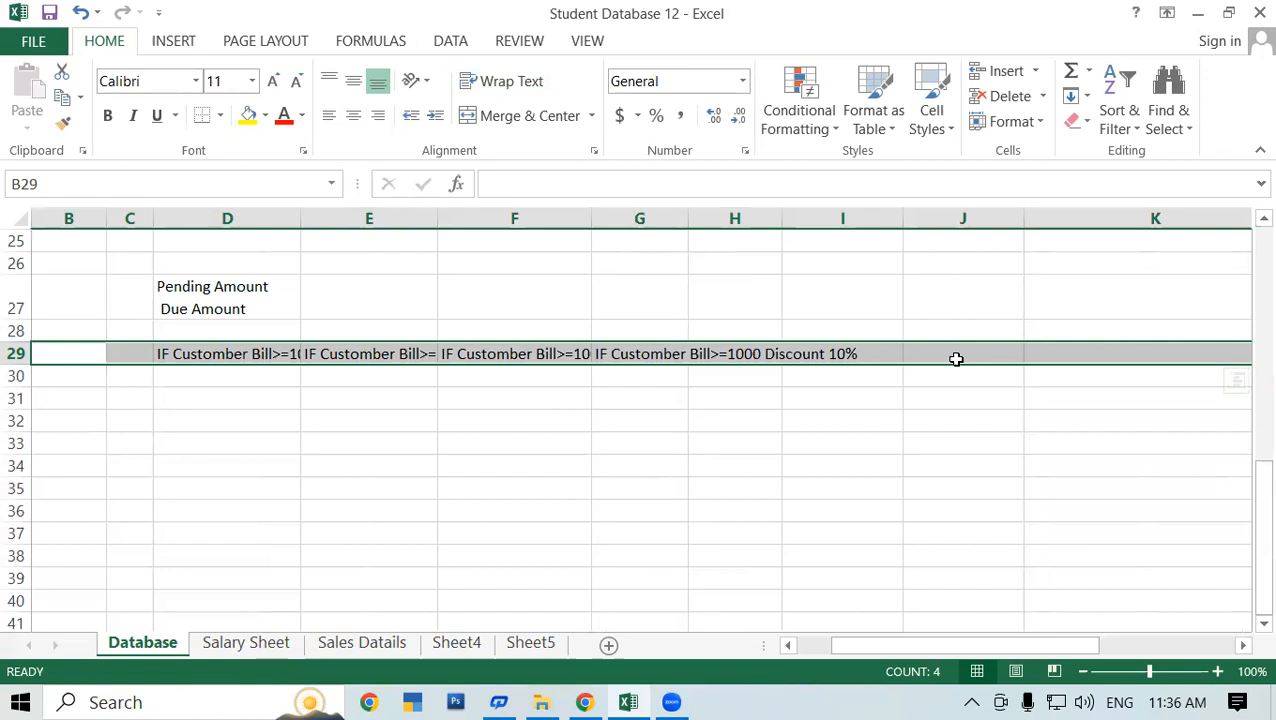
pyautogui.press('Delete')
# Enter the heading "Percentage" in cell I20, in the empty area below the student table
pyautogui.scroll(3, 399, 462)
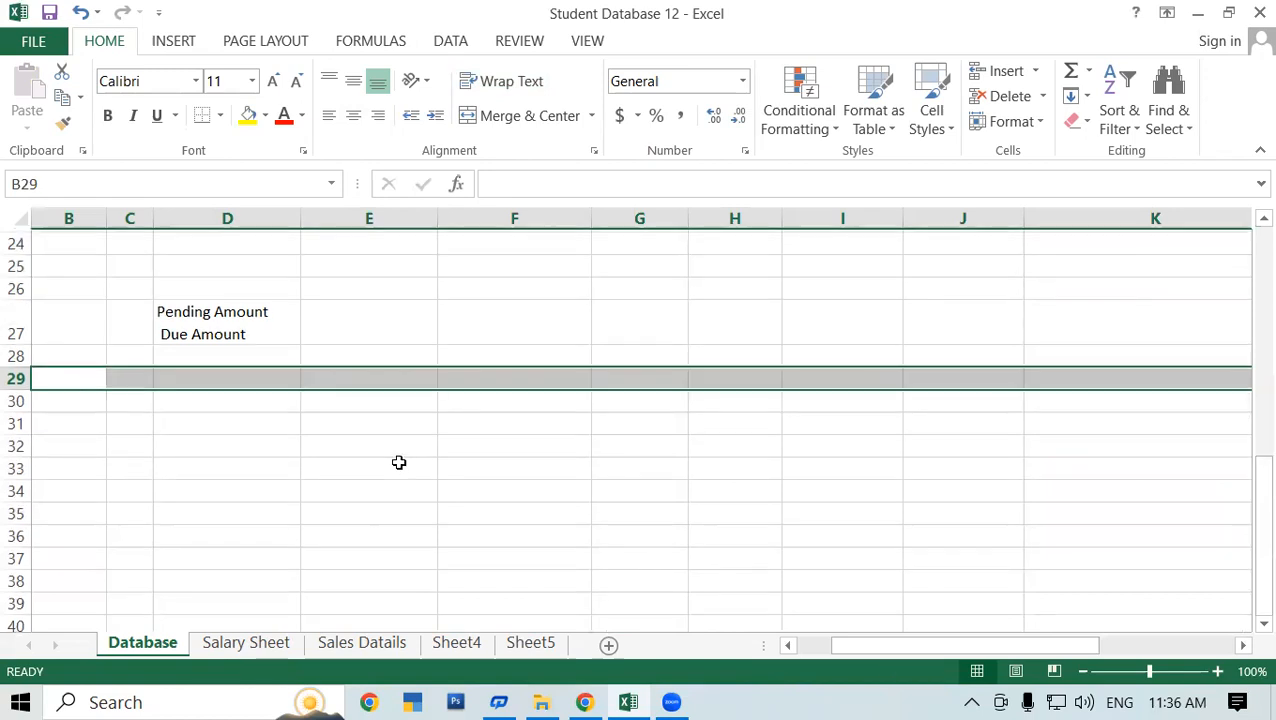
pyautogui.click(493, 333)
pyautogui.scroll(3, 494, 373)
pyautogui.scroll(2, 494, 373)
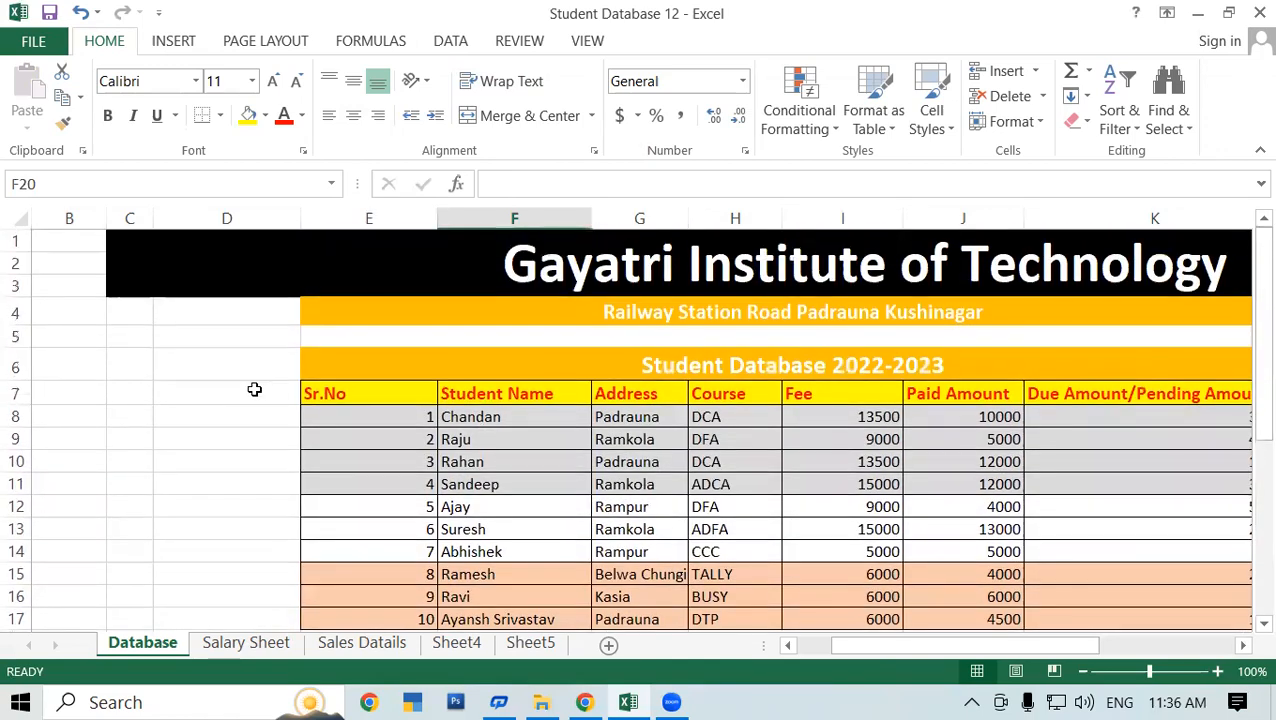
pyautogui.click(253, 390)
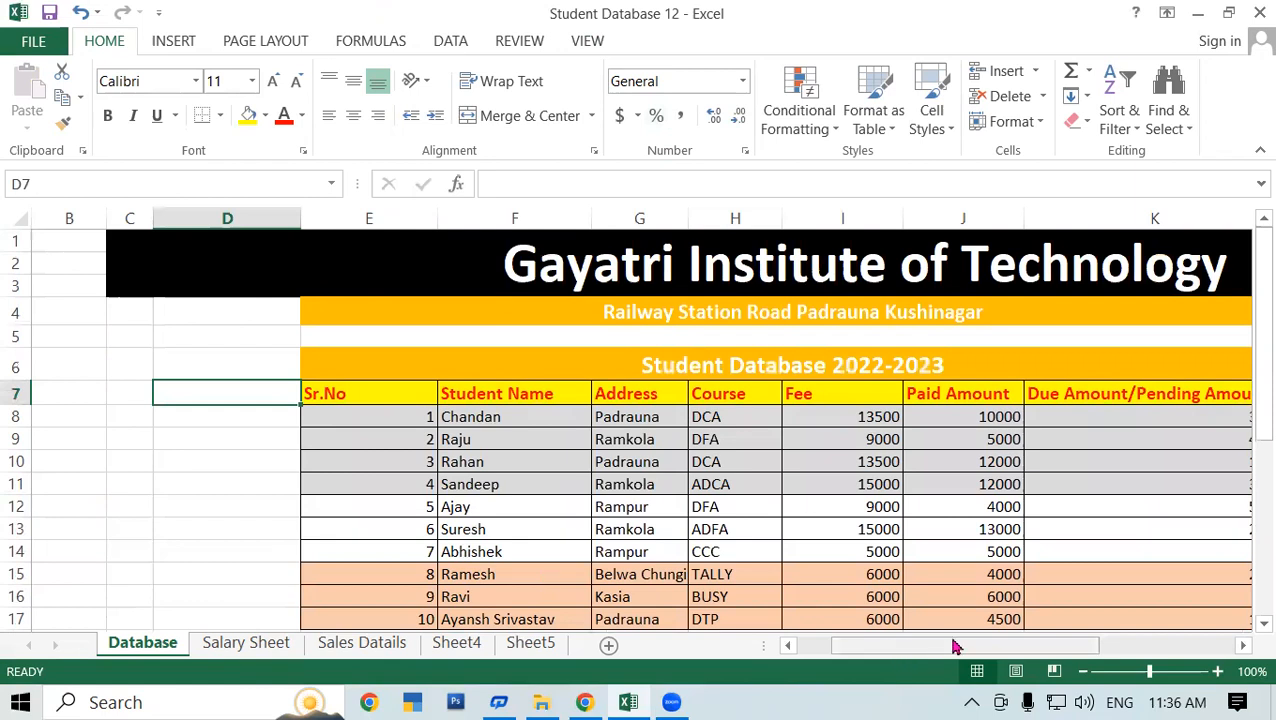
pyautogui.moveTo(1057, 648); pyautogui.dragTo(1097, 645)
pyautogui.scroll(-5, 695, 458)
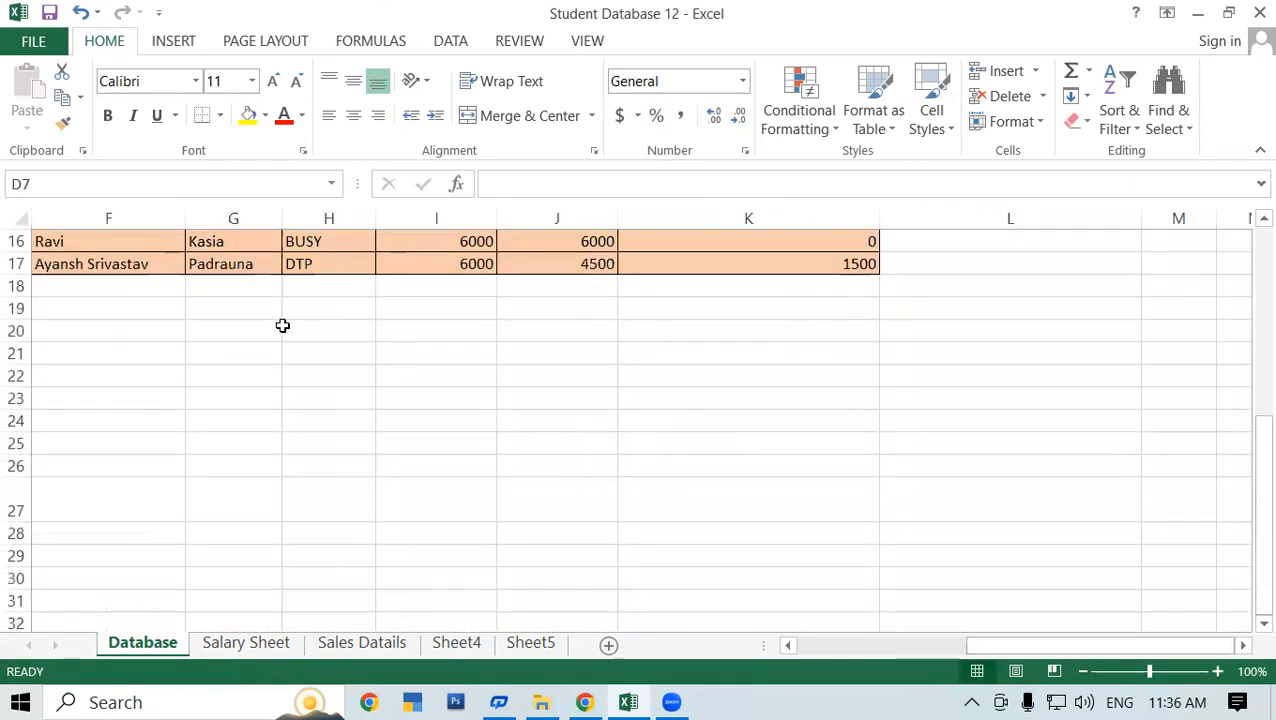
pyautogui.click(318, 331)
pyautogui.click(434, 336)
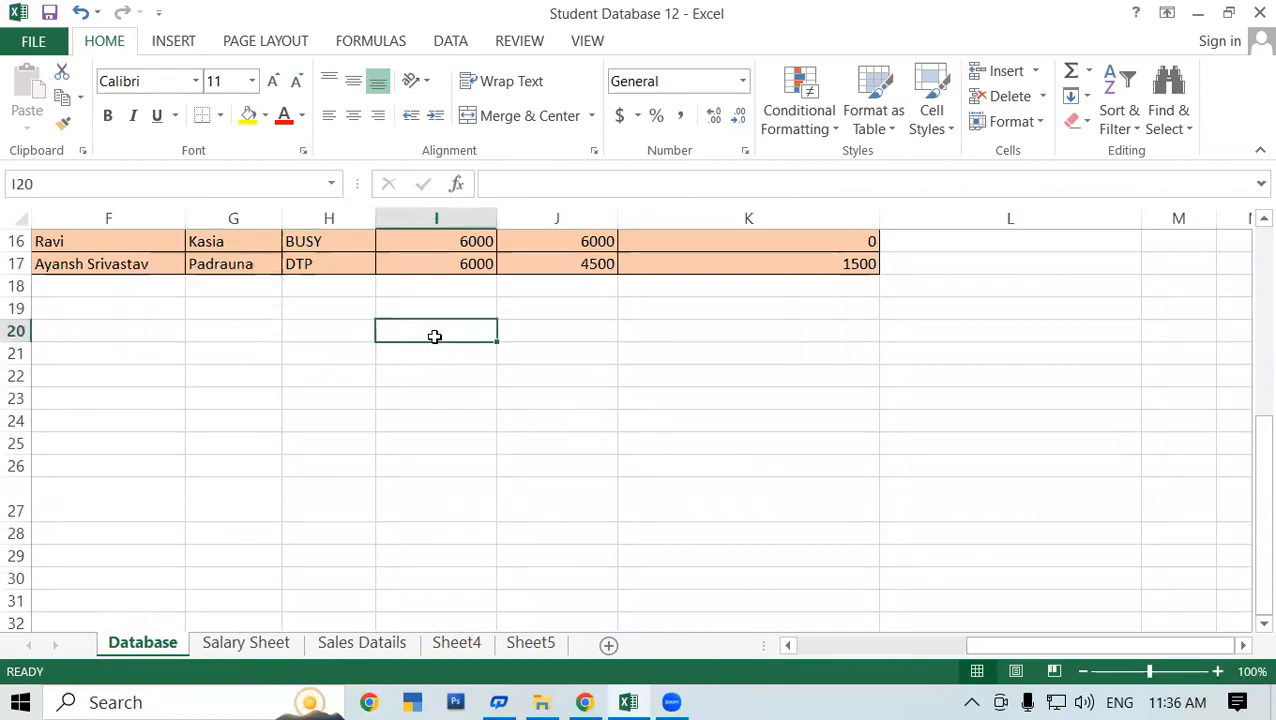
pyautogui.write('Perc')
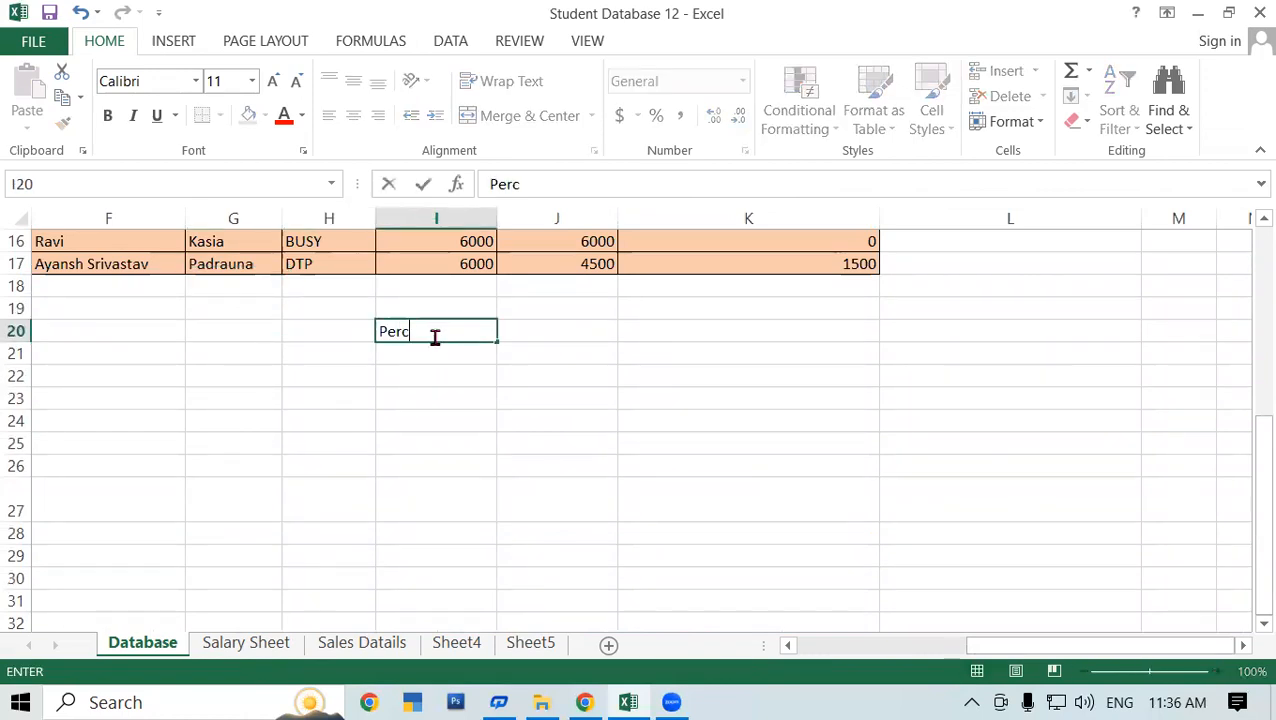
pyautogui.write('entage')
pyautogui.press('Return')
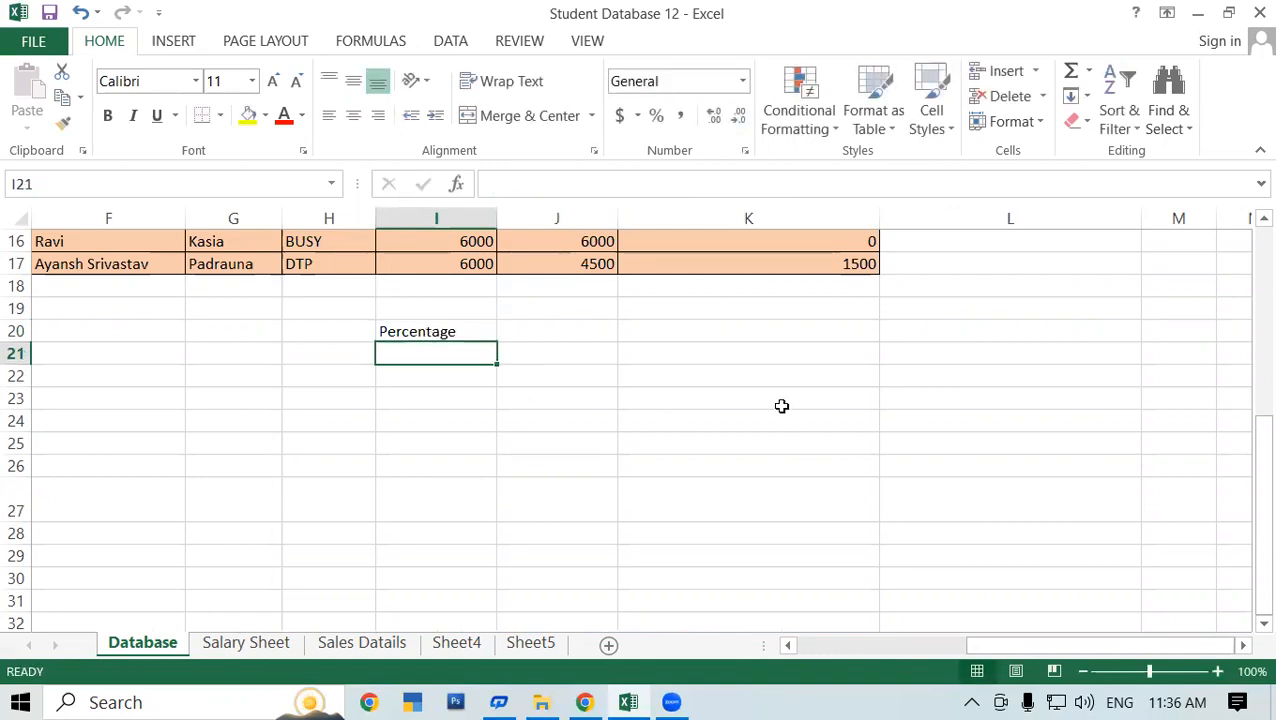
# Enter 1%, 2% and 5% in cells I21 to I23 under the Percentage heading
pyautogui.write('1')
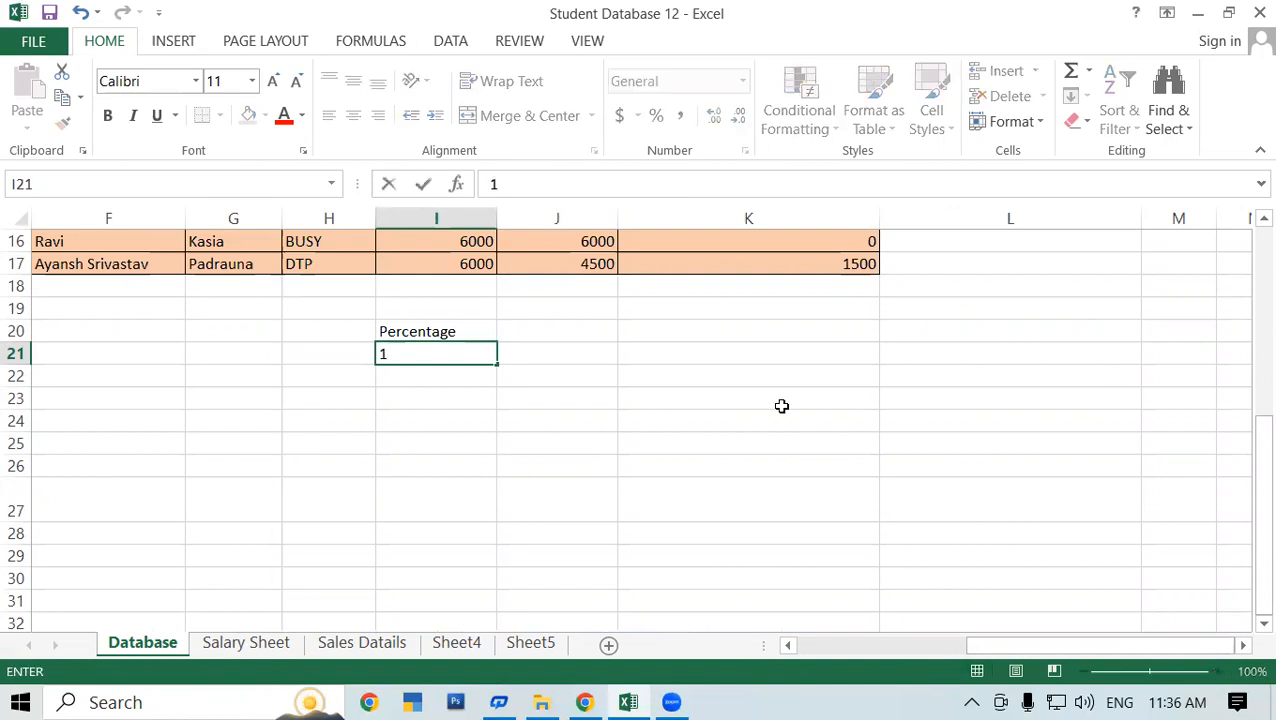
pyautogui.write('%')
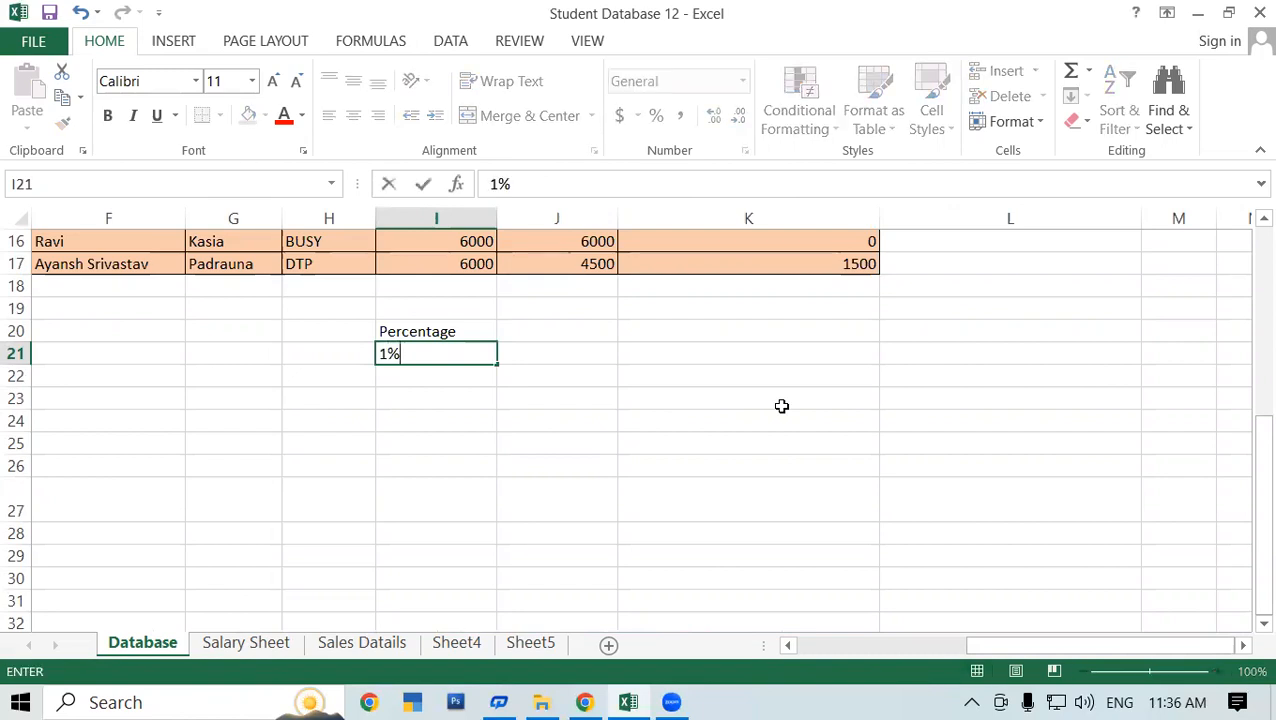
pyautogui.press('Return')
pyautogui.write('2')
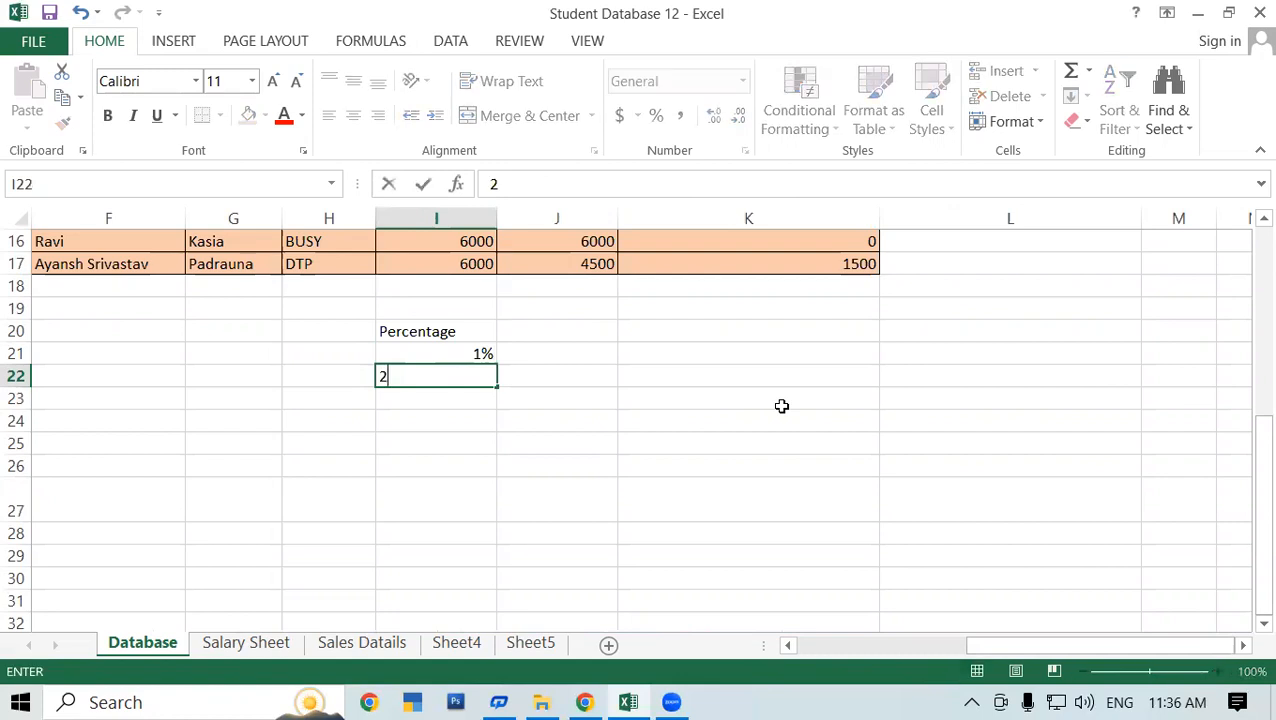
pyautogui.write('%')
pyautogui.press('Return')
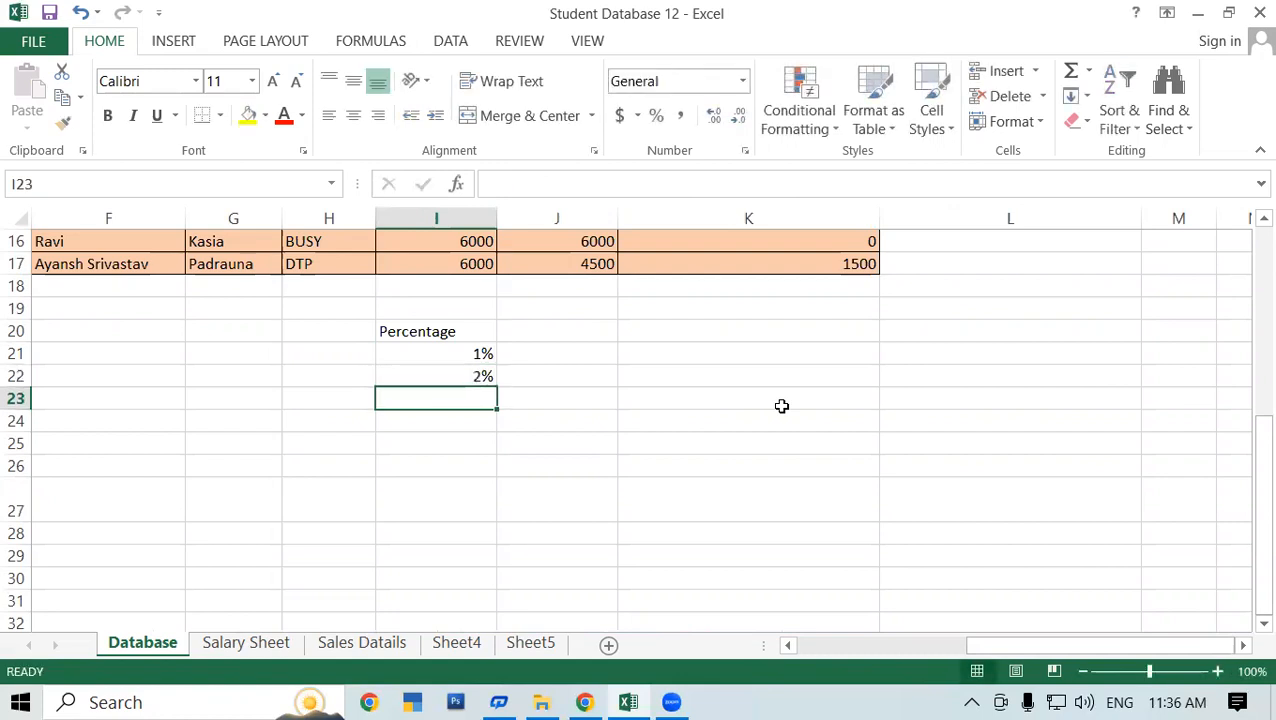
pyautogui.write('5%')
pyautogui.press('Return')
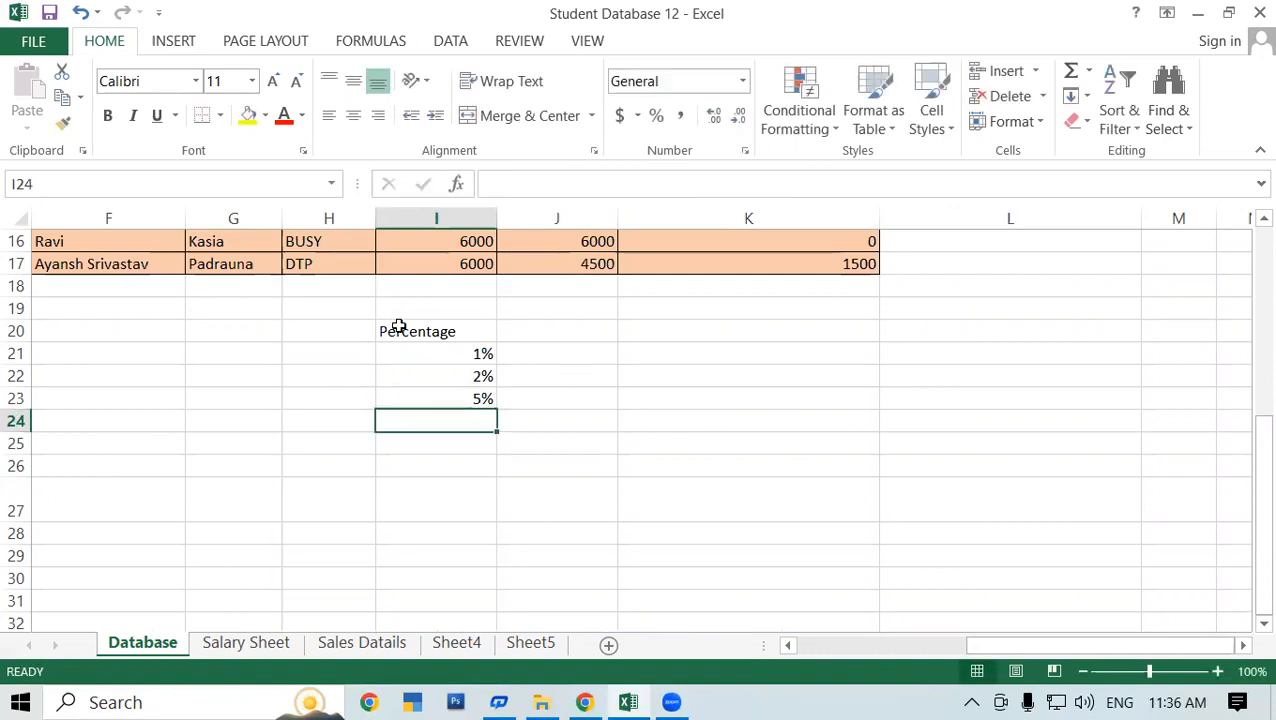
pyautogui.moveTo(427, 357); pyautogui.dragTo(451, 584)
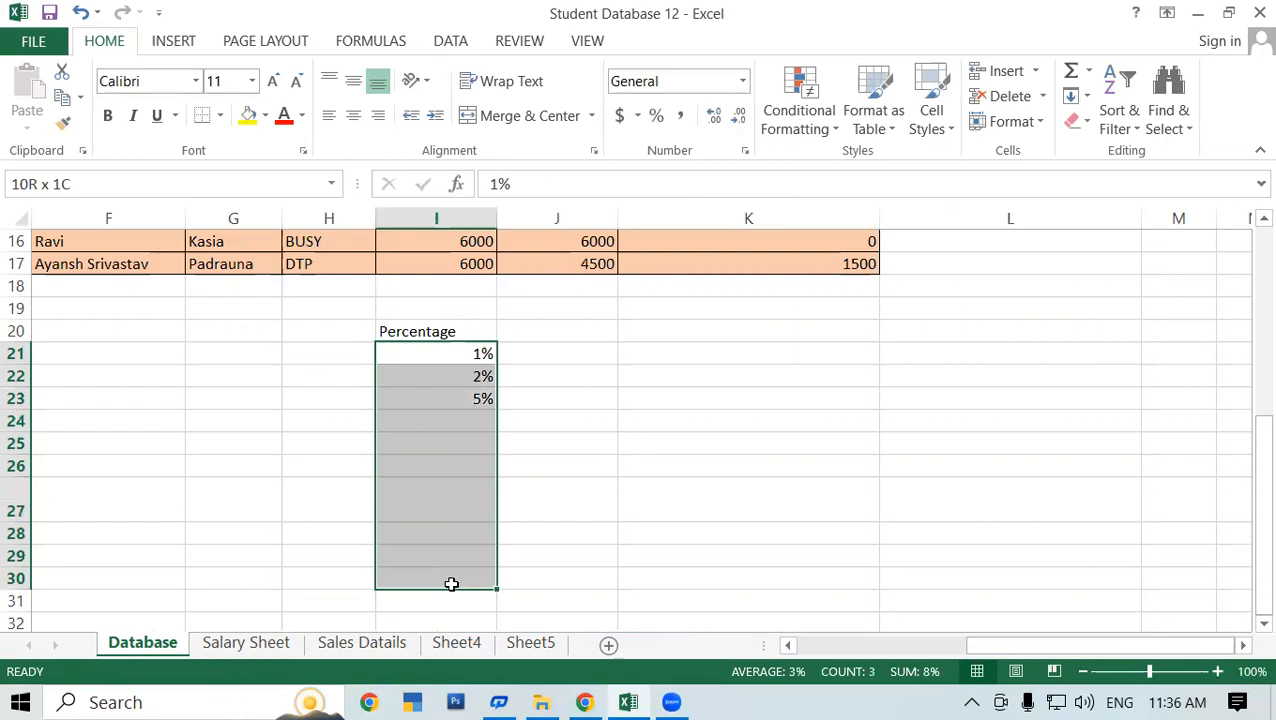
pyautogui.click(654, 483)
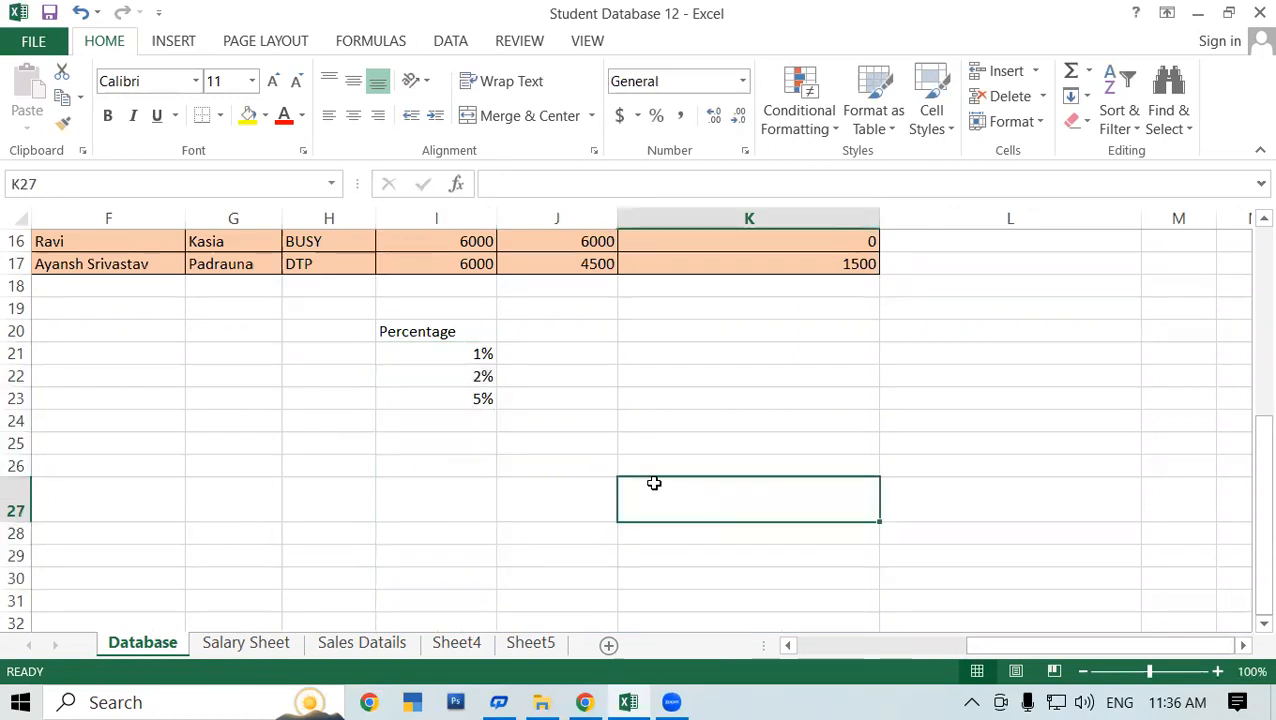
# Apply the Percentage number format to the empty cells J20 to J31
pyautogui.moveTo(558, 327); pyautogui.dragTo(557, 592)
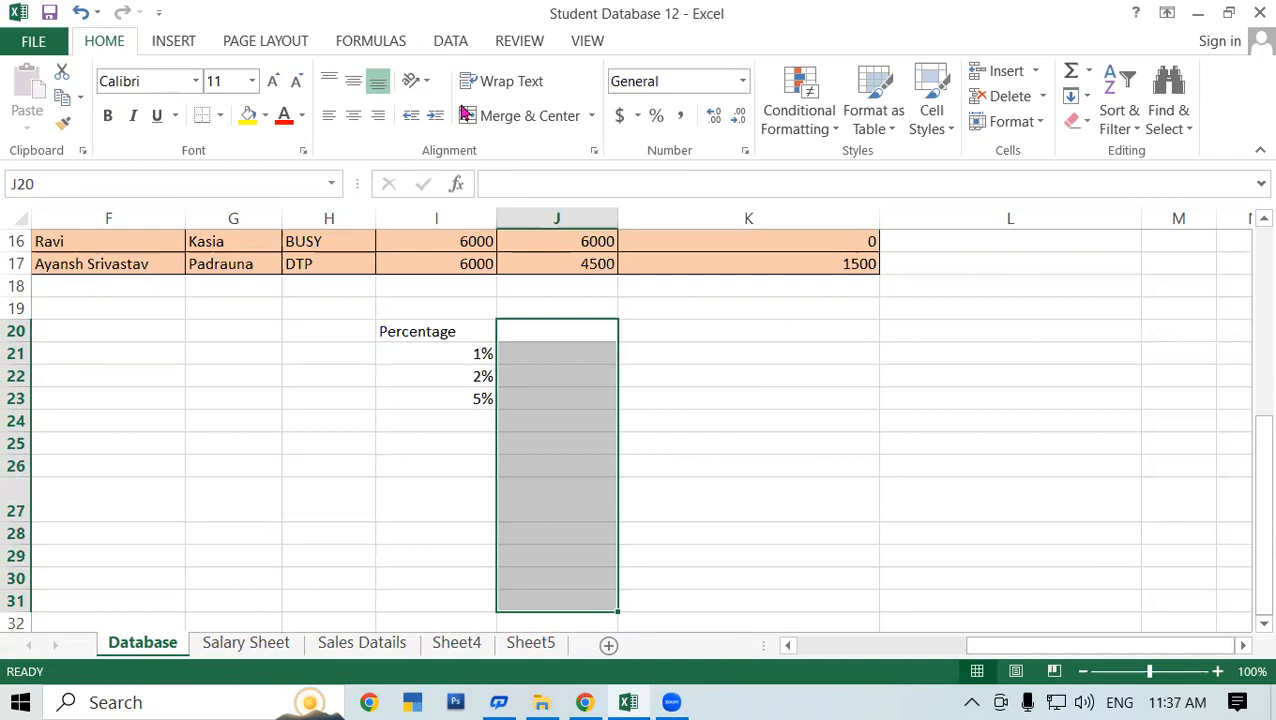
pyautogui.click(745, 80)
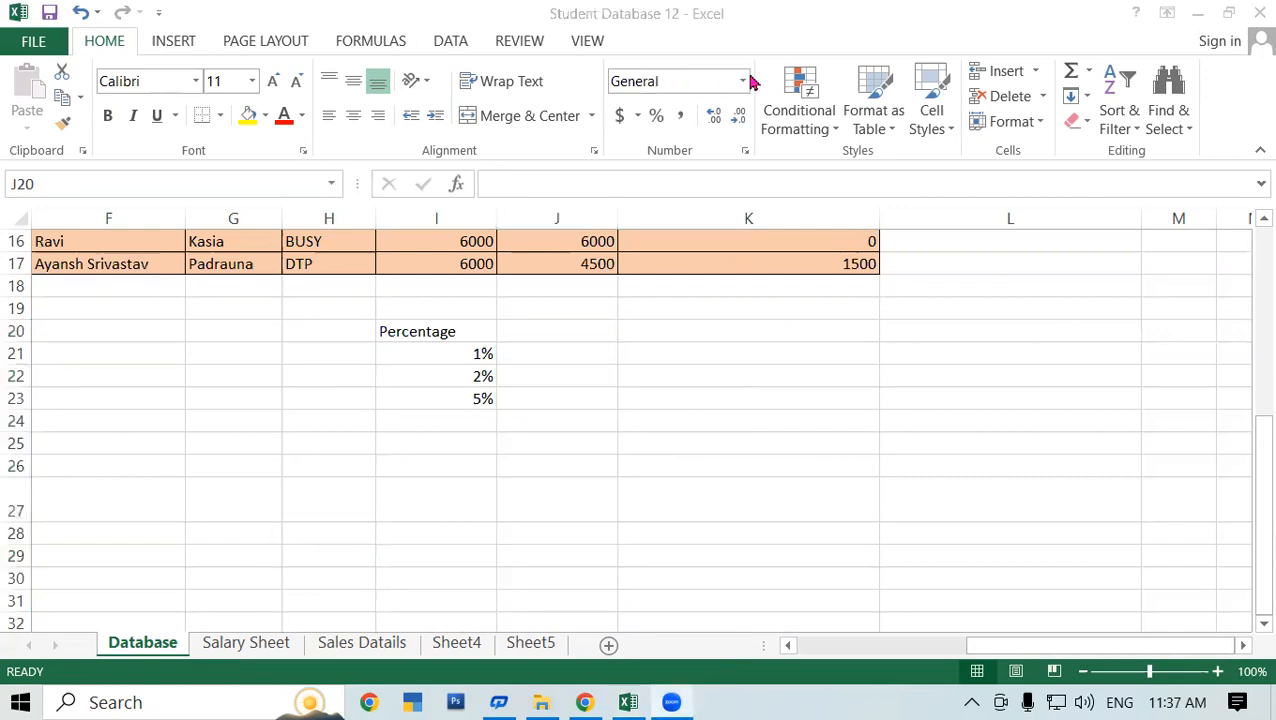
pyautogui.click(745, 80)
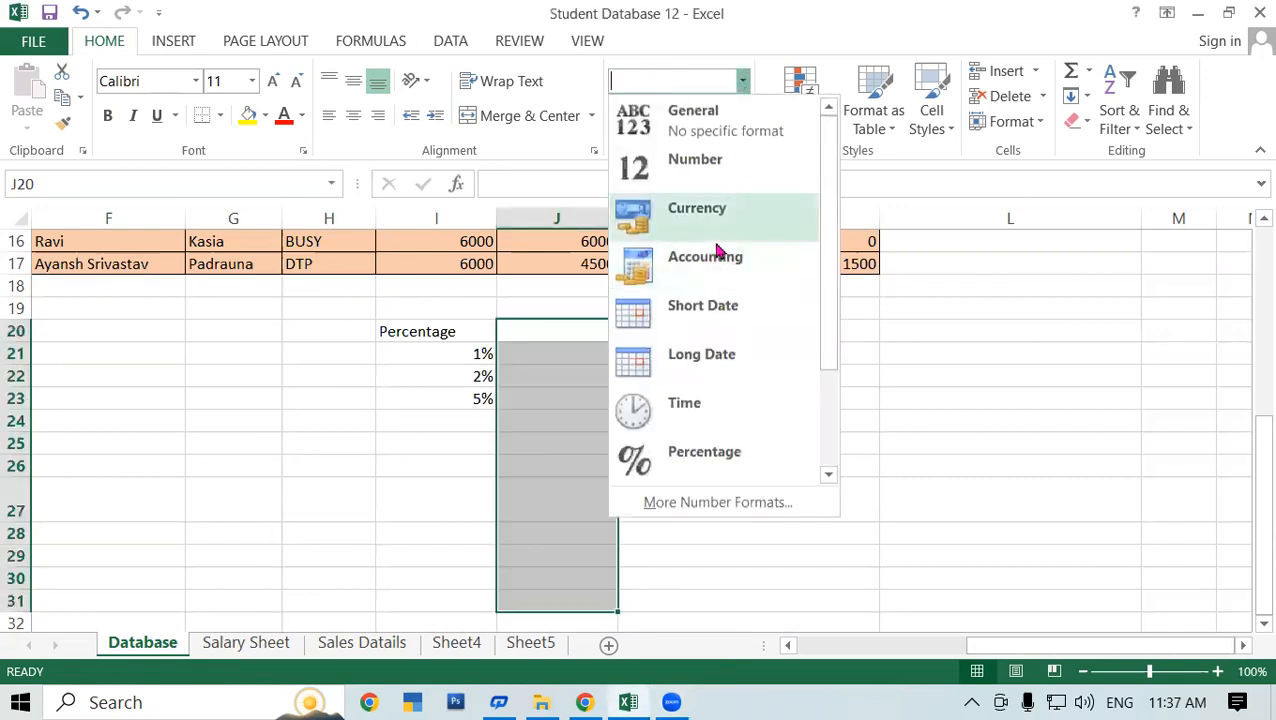
pyautogui.click(706, 452)
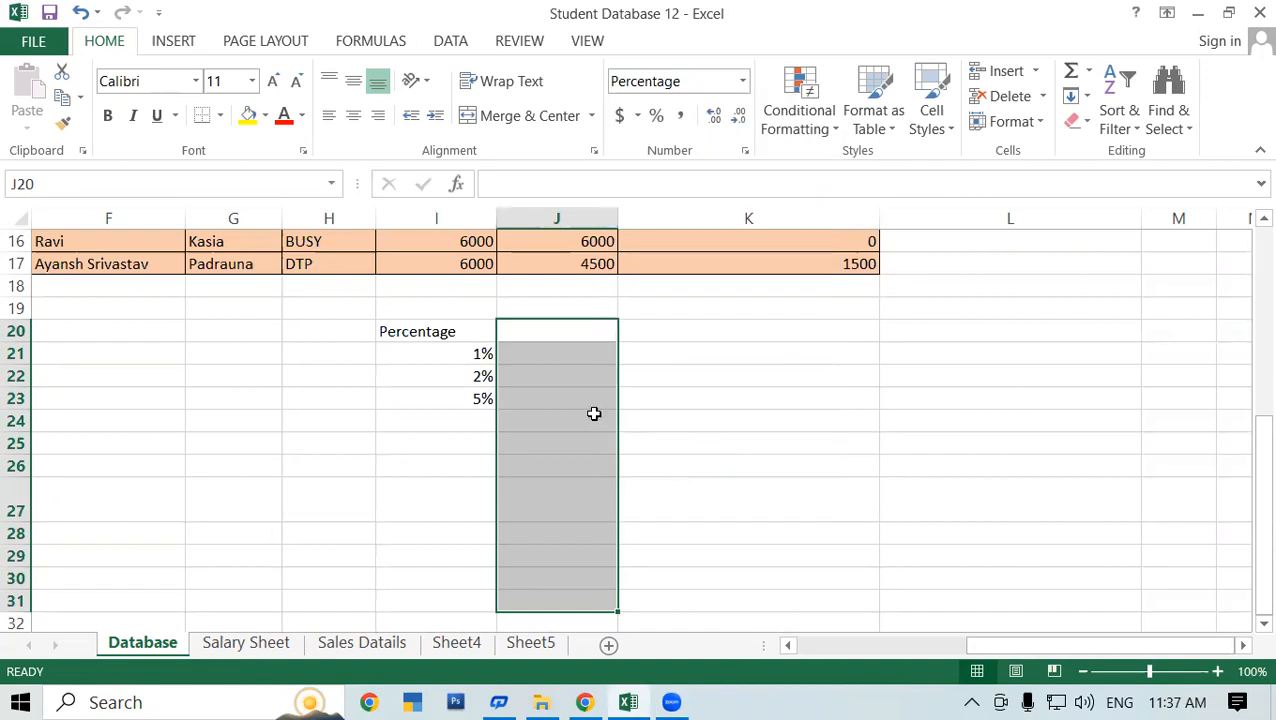
# Enter 1%, 5%, 9%, 10% and 6% in cells J21 to J25
pyautogui.click(541, 336)
pyautogui.click(550, 355)
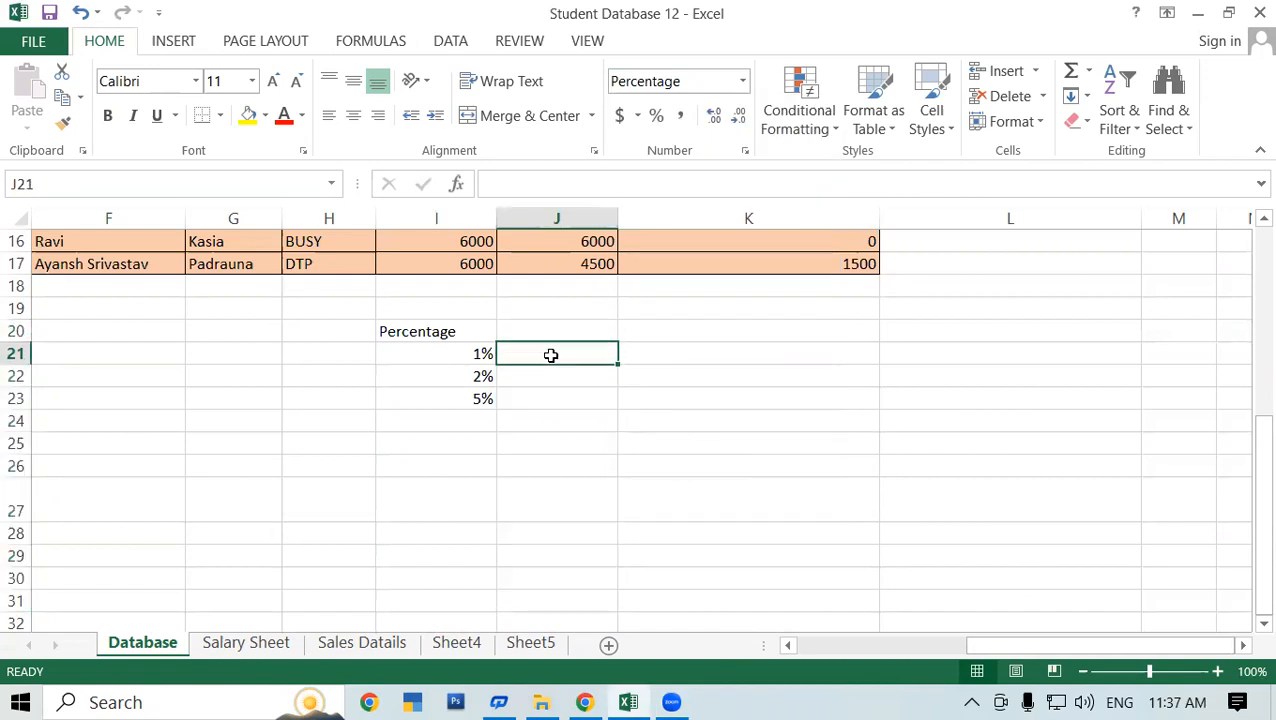
pyautogui.write('1%')
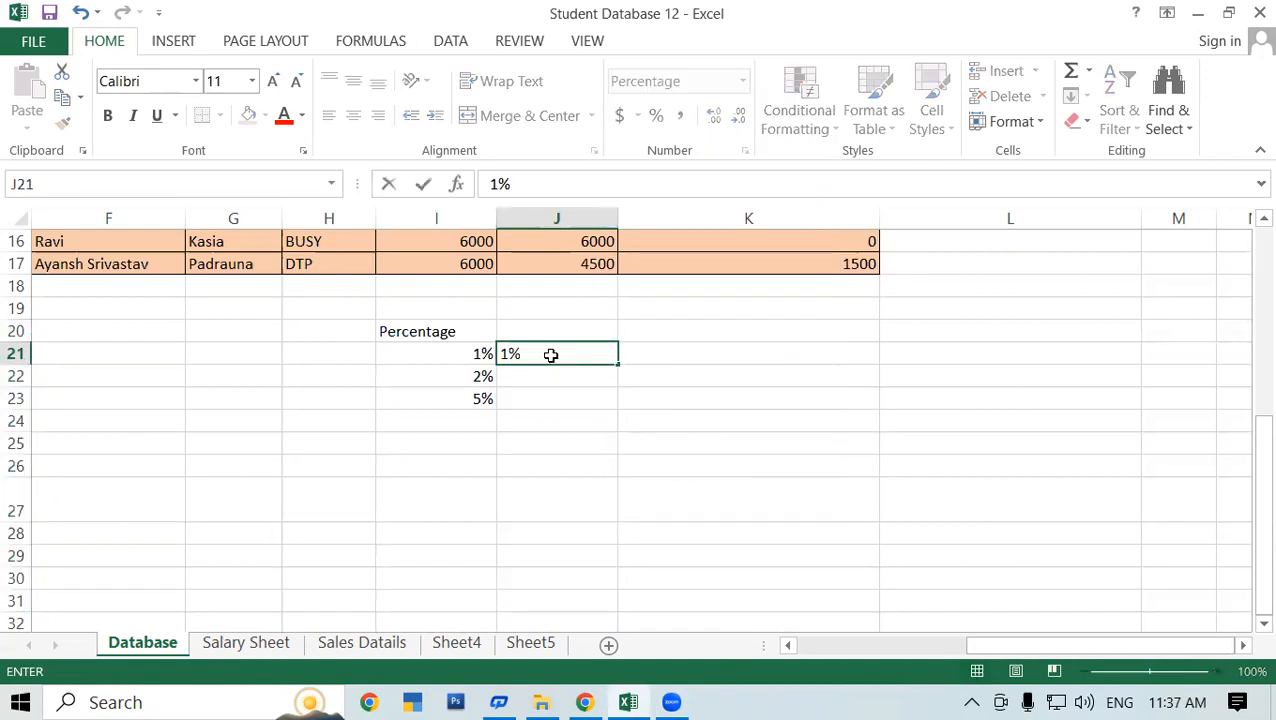
pyautogui.press('Return')
pyautogui.write('5%')
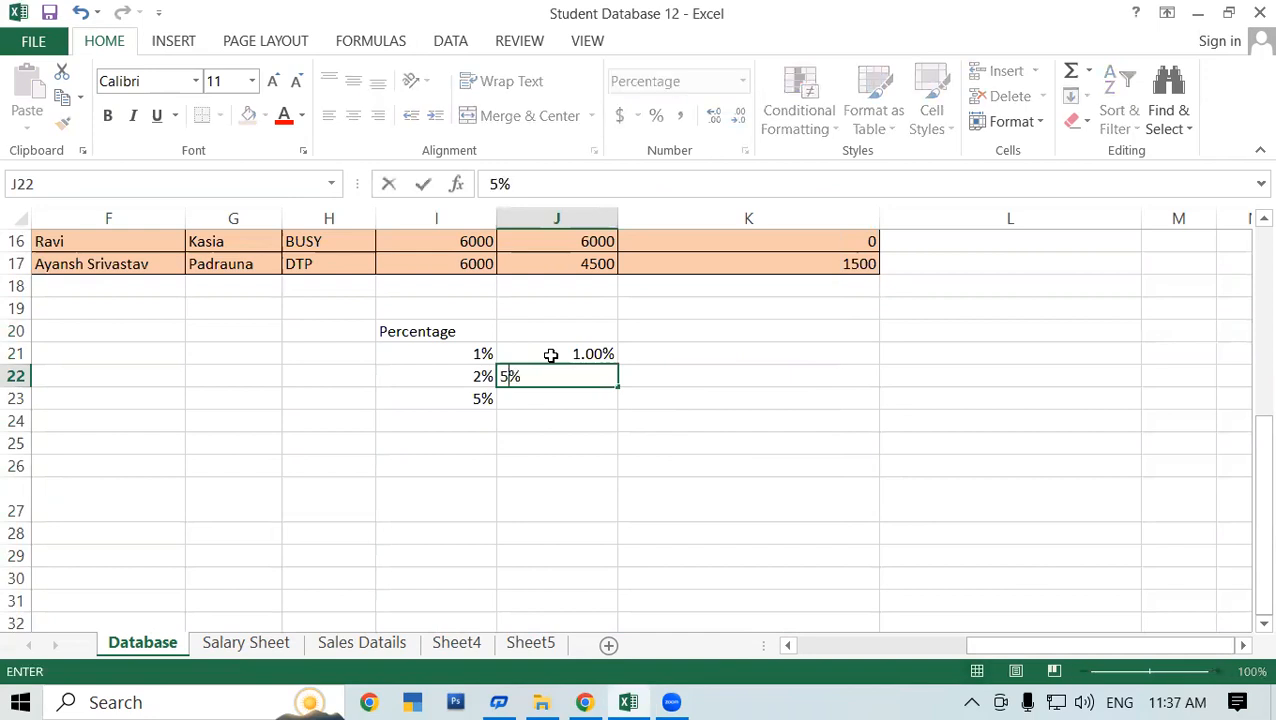
pyautogui.press('Return')
pyautogui.write('9%')
pyautogui.press('Return')
pyautogui.write('1%0')
pyautogui.press('Return')
pyautogui.write('6')
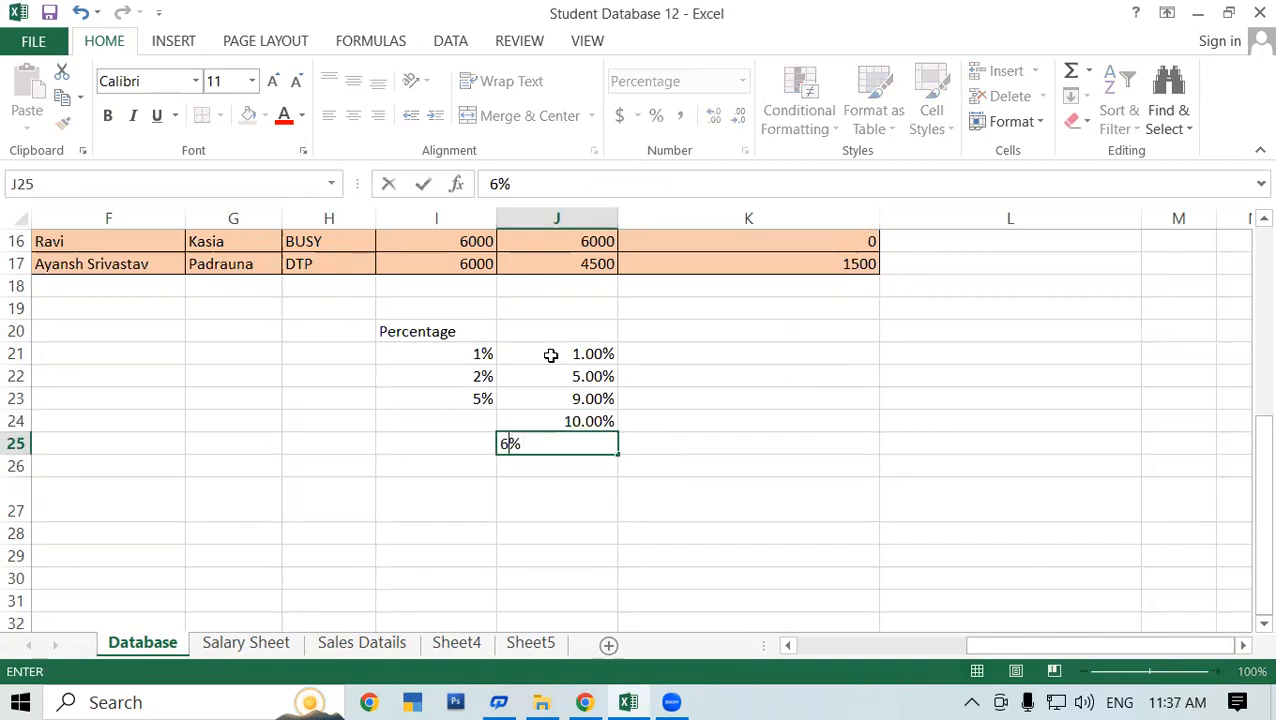
pyautogui.press('Return')
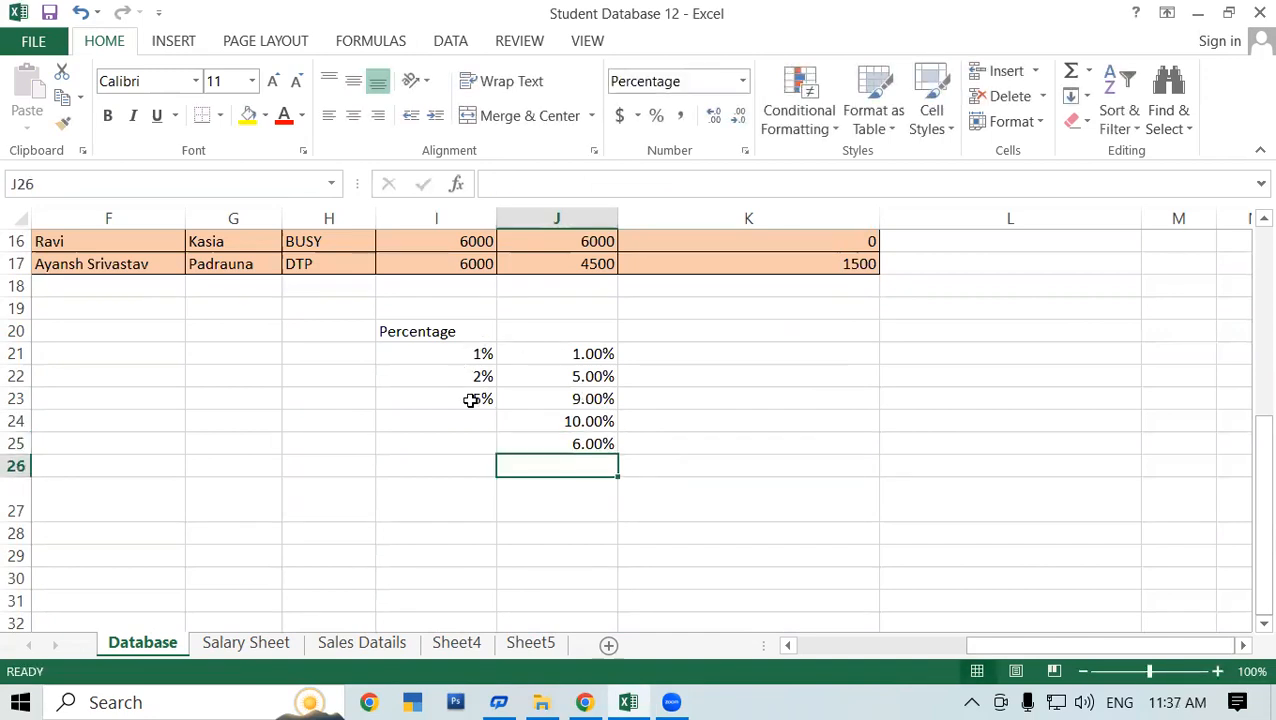
# Reduce the percentages in cells J21 to J25 to zero decimal places
pyautogui.moveTo(582, 354); pyautogui.dragTo(590, 441)
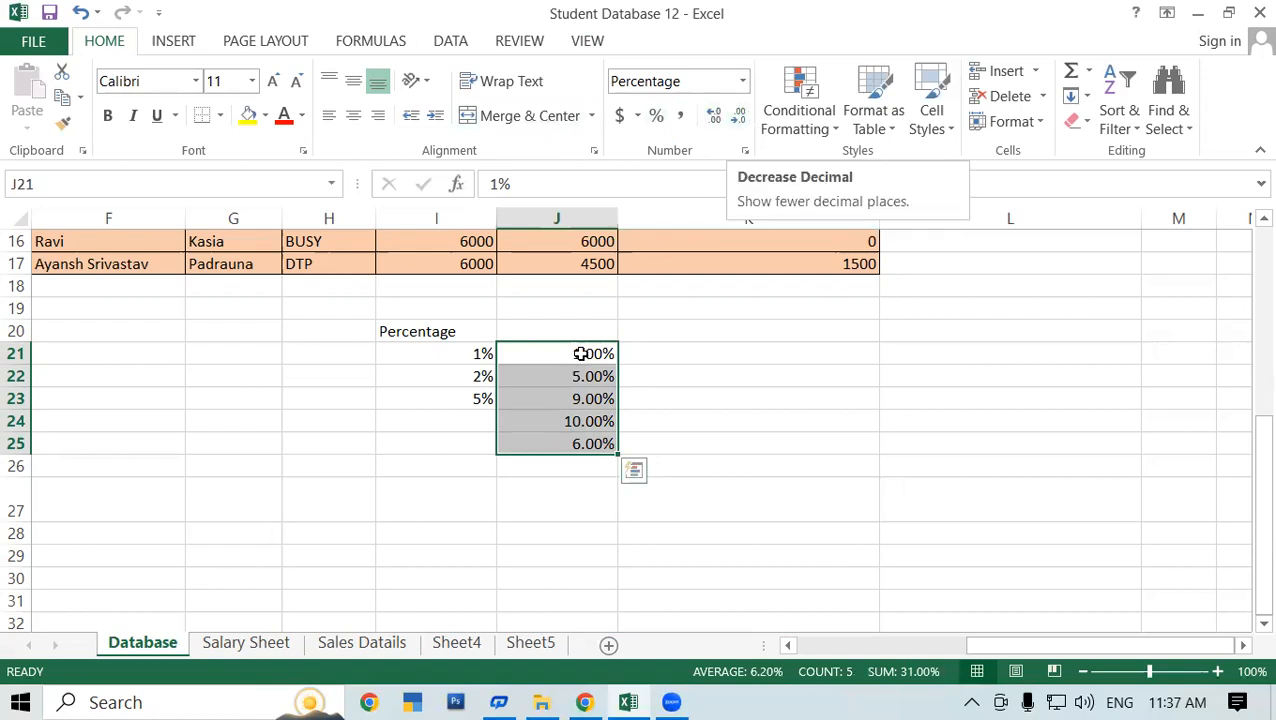
pyautogui.click(740, 115)
pyautogui.click(740, 115)
pyautogui.click(697, 352)
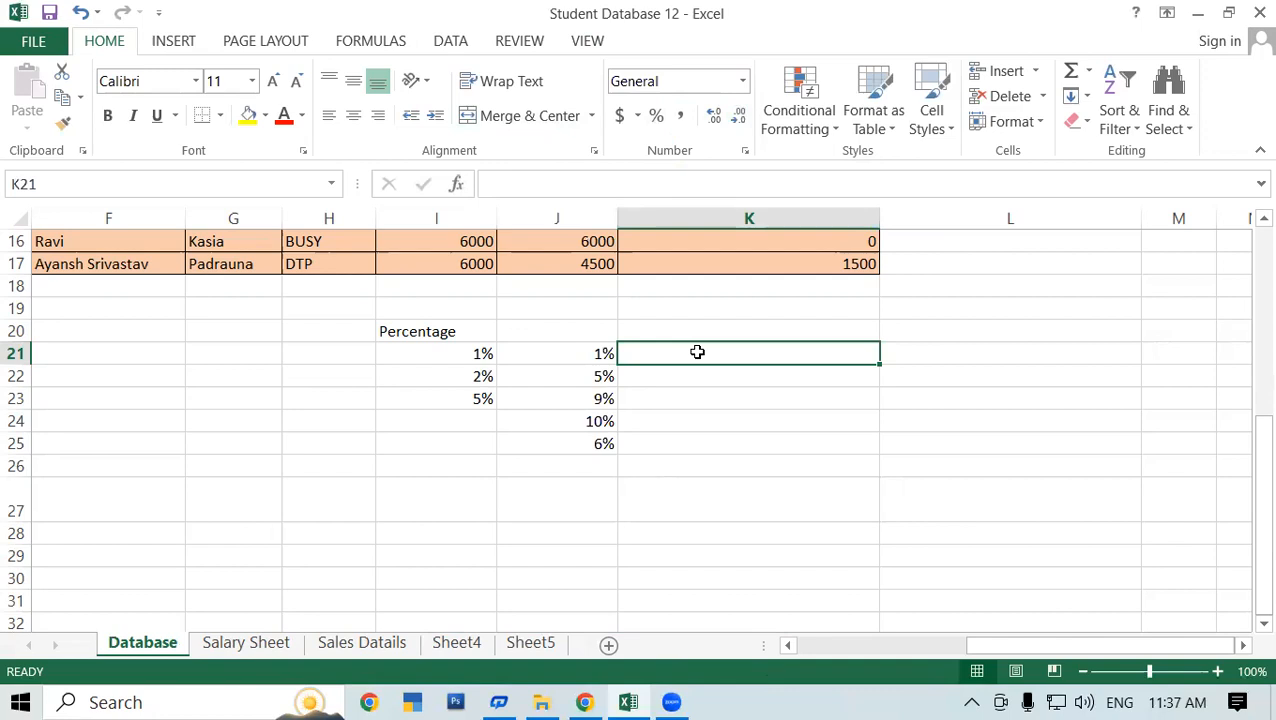
# Apply the dollar Accounting number format to the empty cells K21 to K28
pyautogui.click(700, 438)
pyautogui.moveTo(685, 346); pyautogui.dragTo(686, 530)
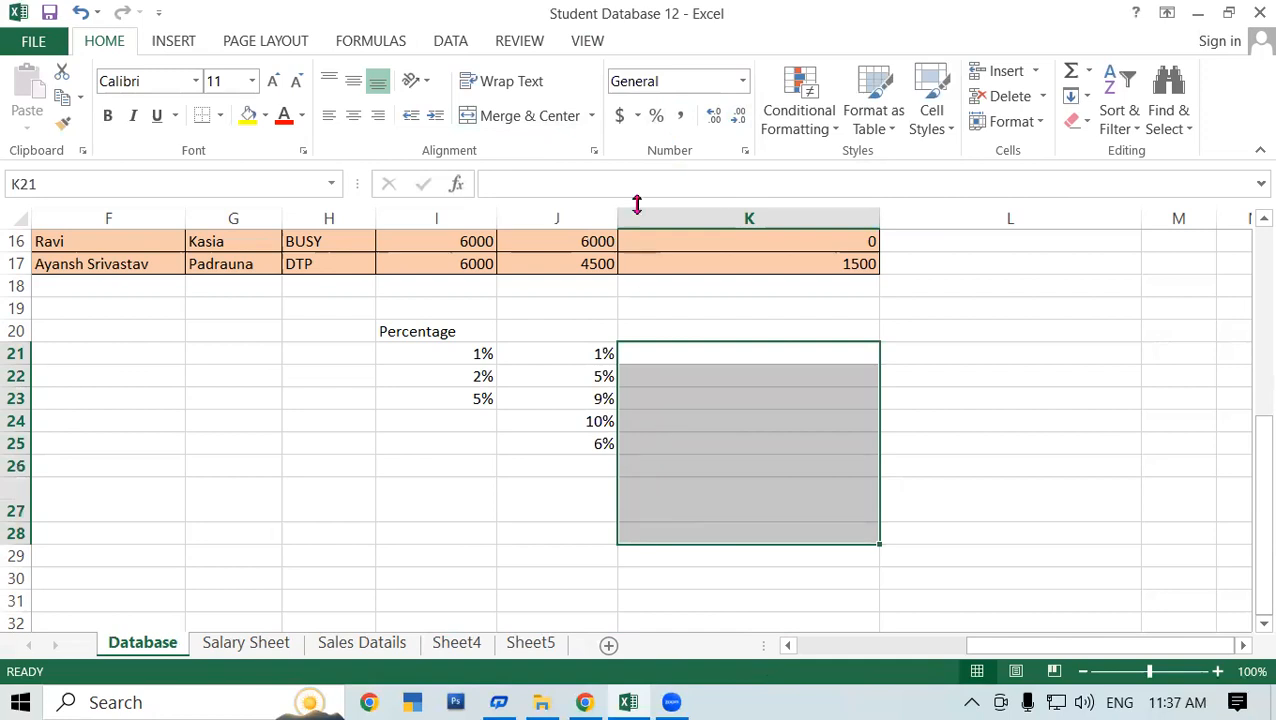
pyautogui.click(619, 115)
# Enter 5, 6, 9, 4, 6 and 6 in cells K21 to K26
pyautogui.click(689, 353)
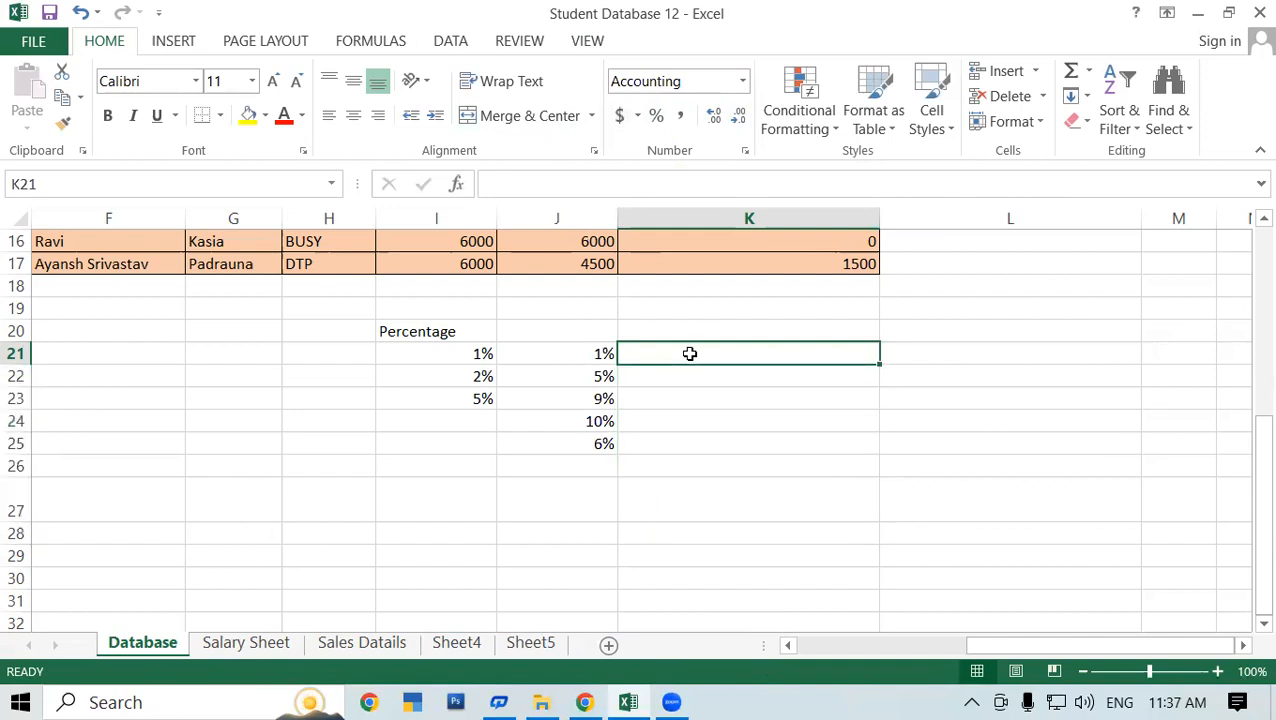
pyautogui.write('5')
pyautogui.press('Return')
pyautogui.write('6')
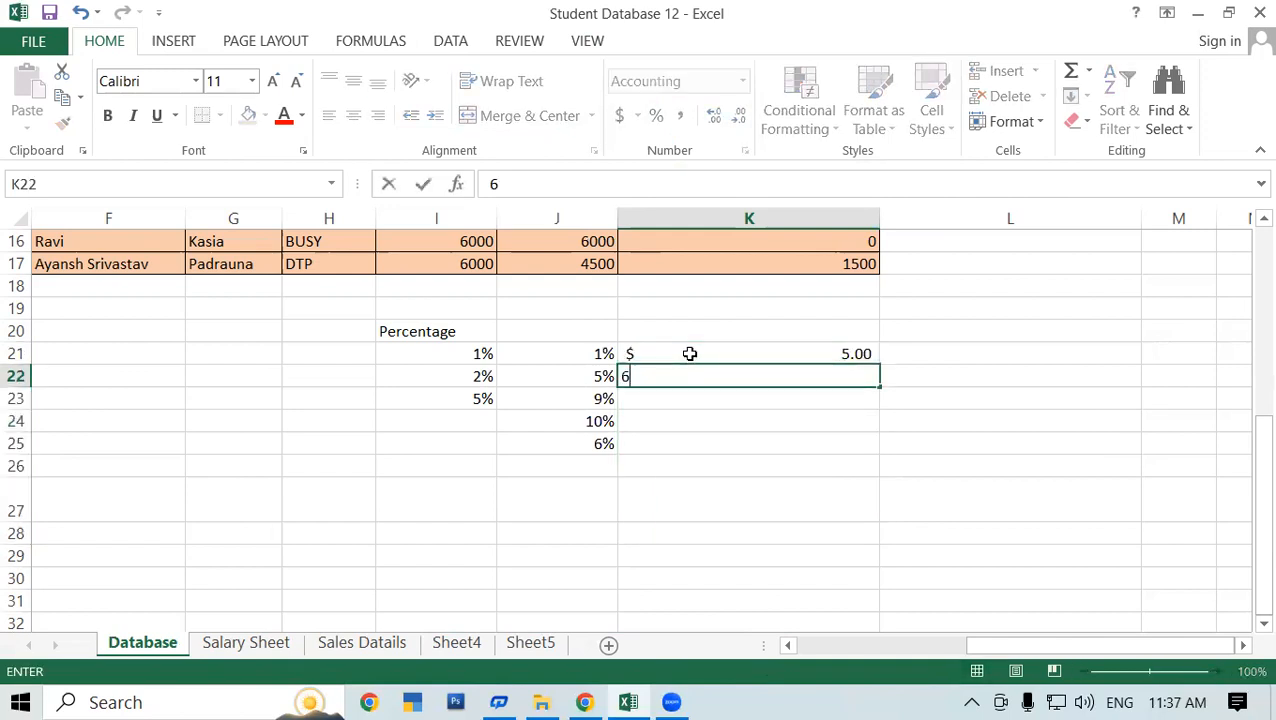
pyautogui.press('Return')
pyautogui.write('9')
pyautogui.press('Return')
pyautogui.write('4')
pyautogui.press('Return')
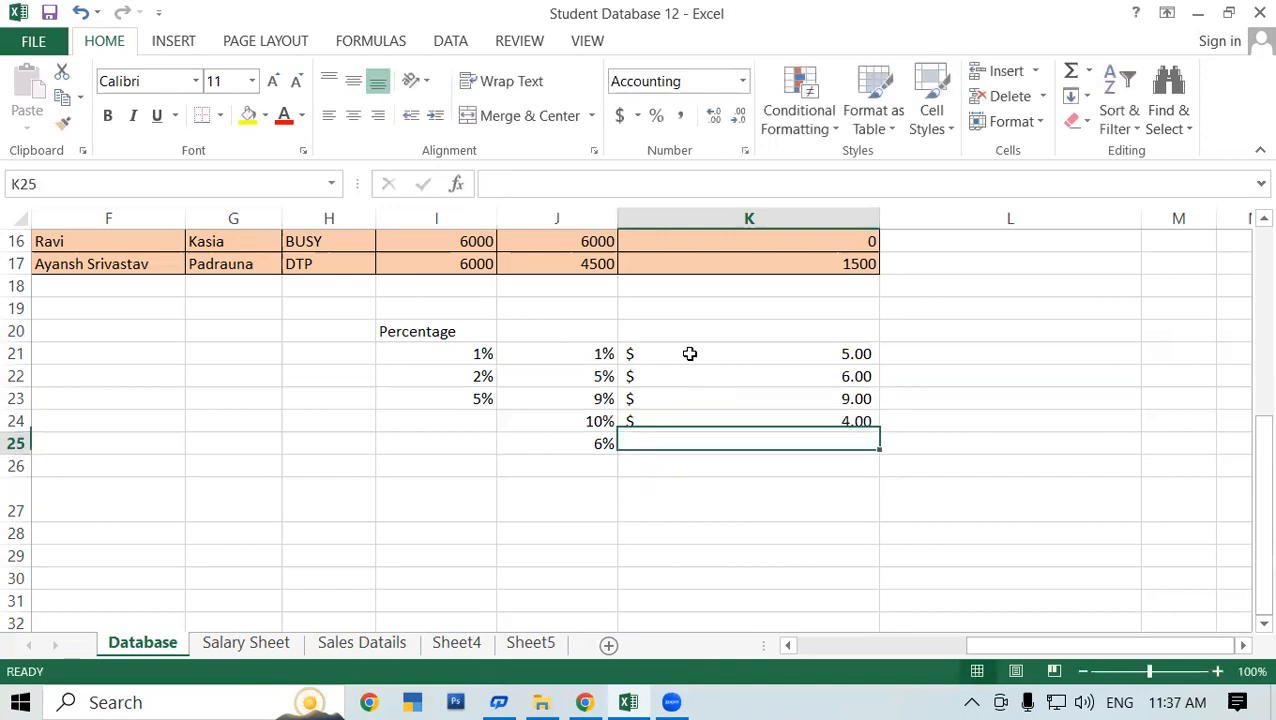
pyautogui.write('6')
pyautogui.press('Return')
pyautogui.write('6')
pyautogui.press('Return')
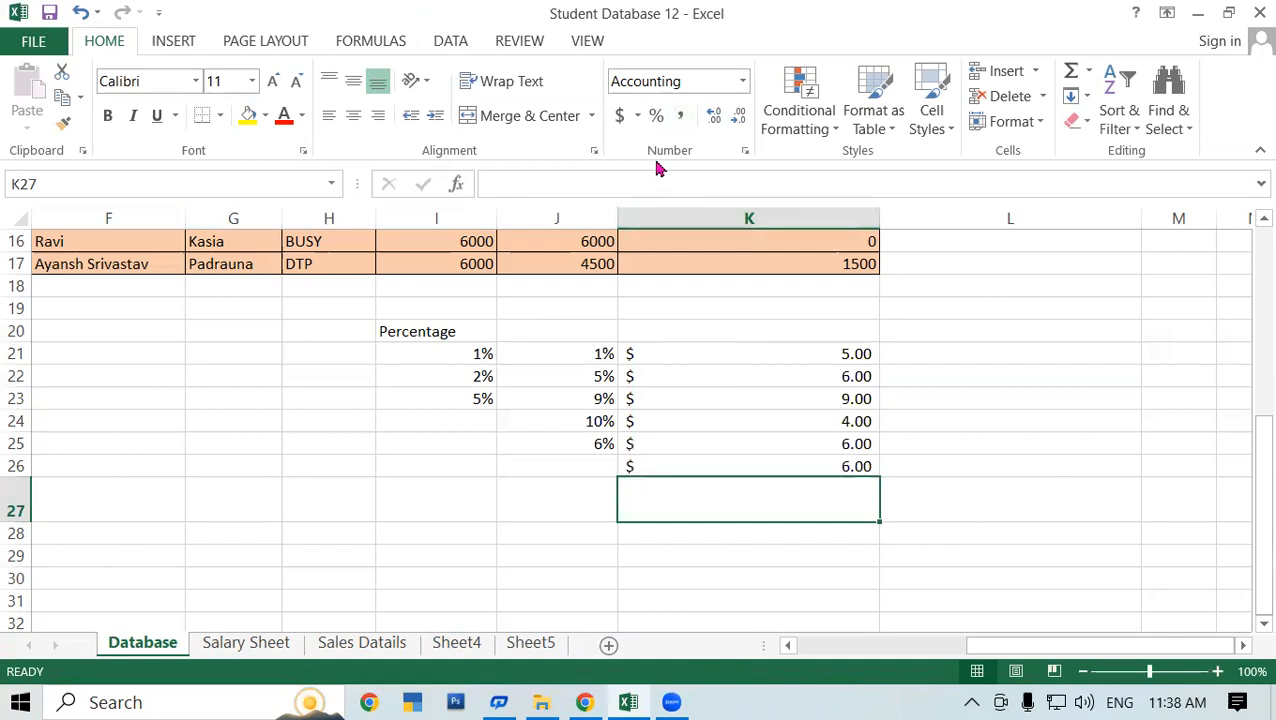
# Enter 5, 6, 9, 9, 6 and 5 in cells L21 to L26
pyautogui.moveTo(703, 362); pyautogui.dragTo(697, 449)
pyautogui.click(952, 356)
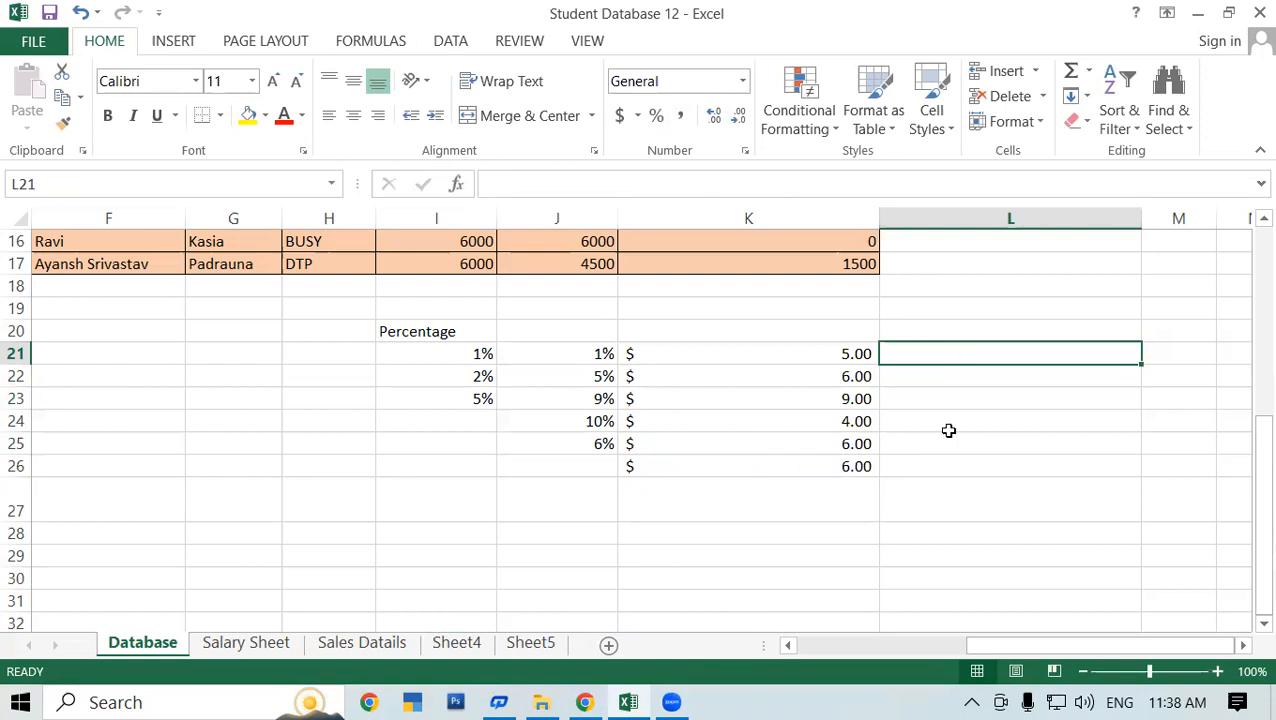
pyautogui.press('Down')
pyautogui.press('Down')
pyautogui.press('Down')
pyautogui.press('Down')
pyautogui.click(960, 347)
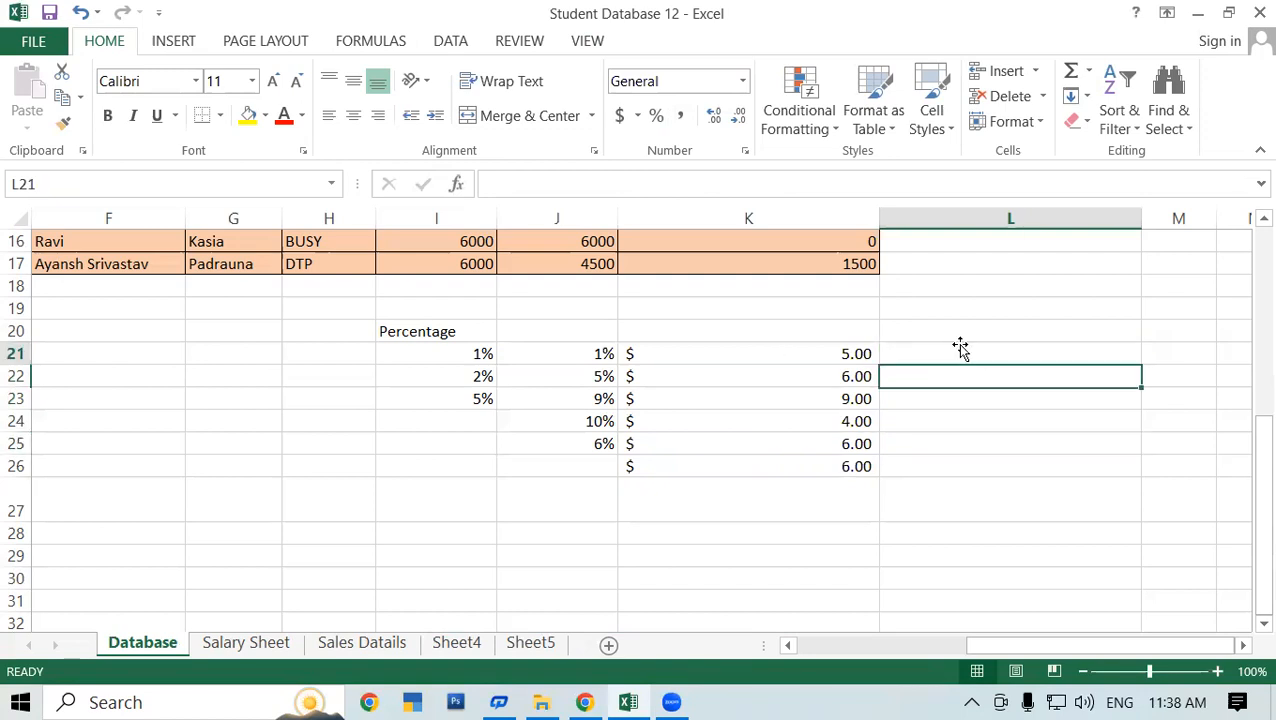
pyautogui.write('5')
pyautogui.press('Return')
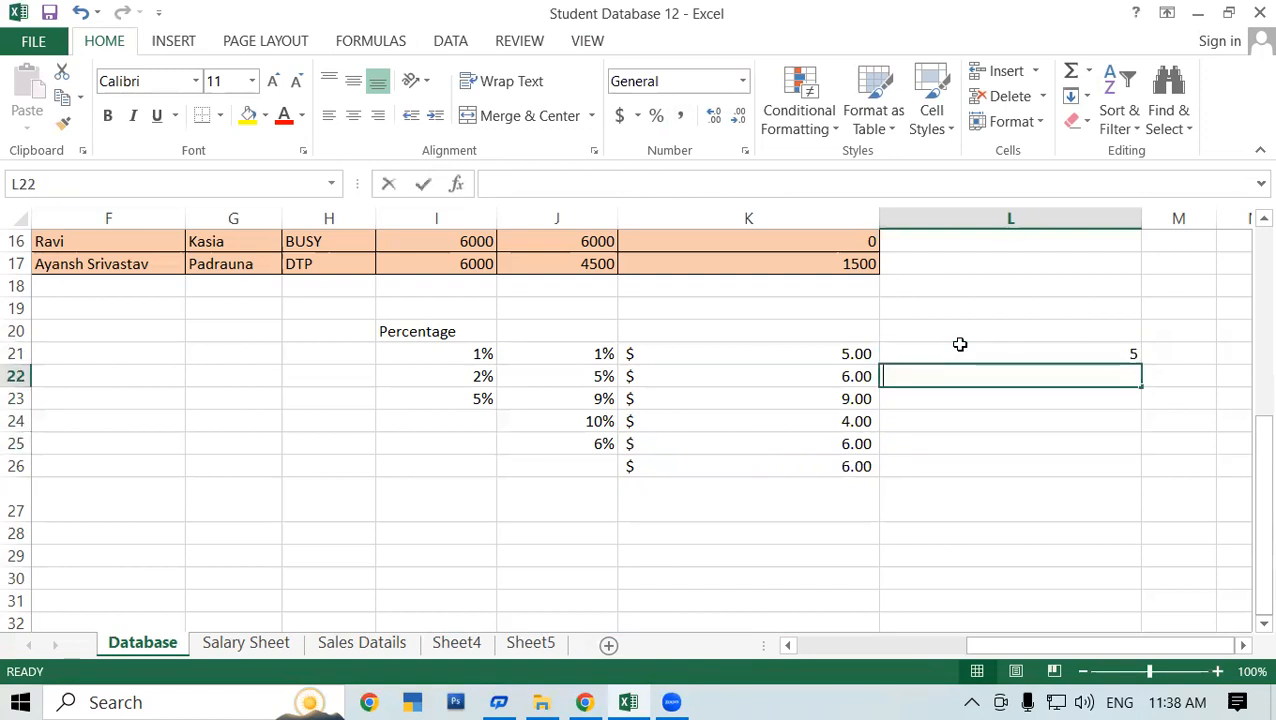
pyautogui.write('6')
pyautogui.press('Return')
pyautogui.write('9')
pyautogui.press('Return')
pyautogui.write('9')
pyautogui.press('Return')
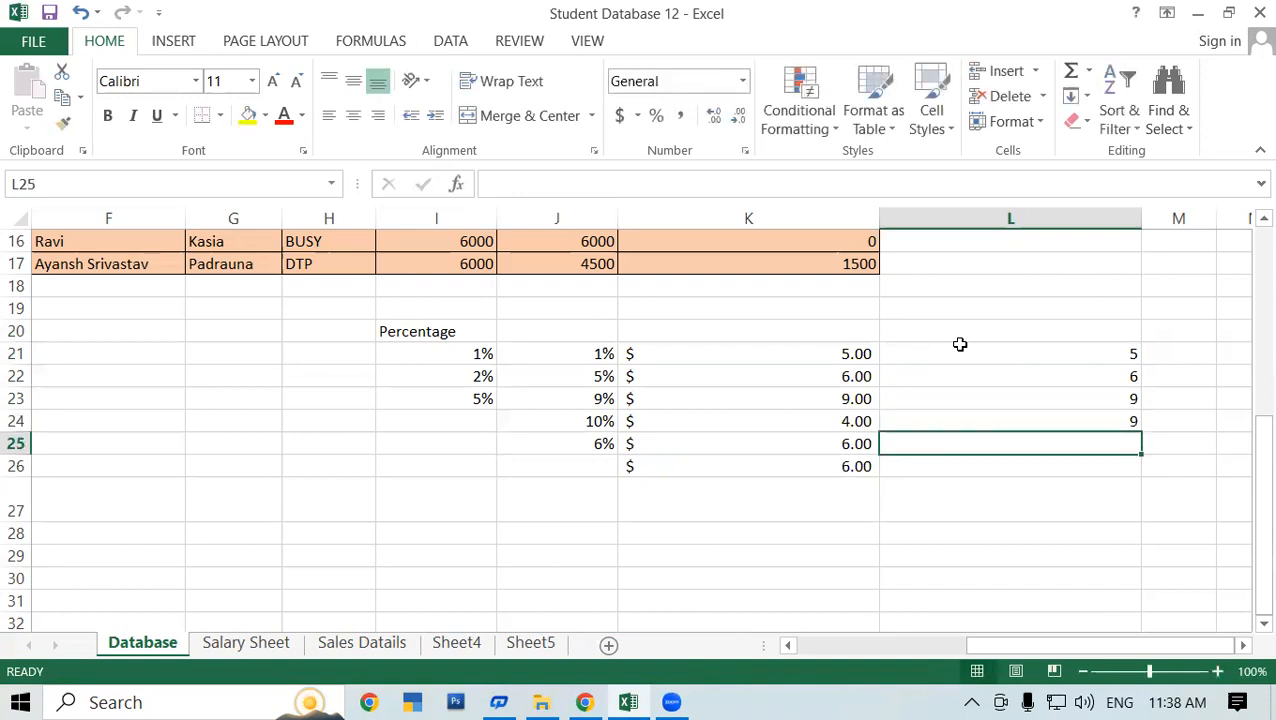
pyautogui.write('6')
pyautogui.press('Return')
pyautogui.write('5')
pyautogui.press('Return')
# Format cells L21 to L26 as Accounting with the ₹ English (India) currency symbol
pyautogui.moveTo(963, 353); pyautogui.dragTo(994, 456)
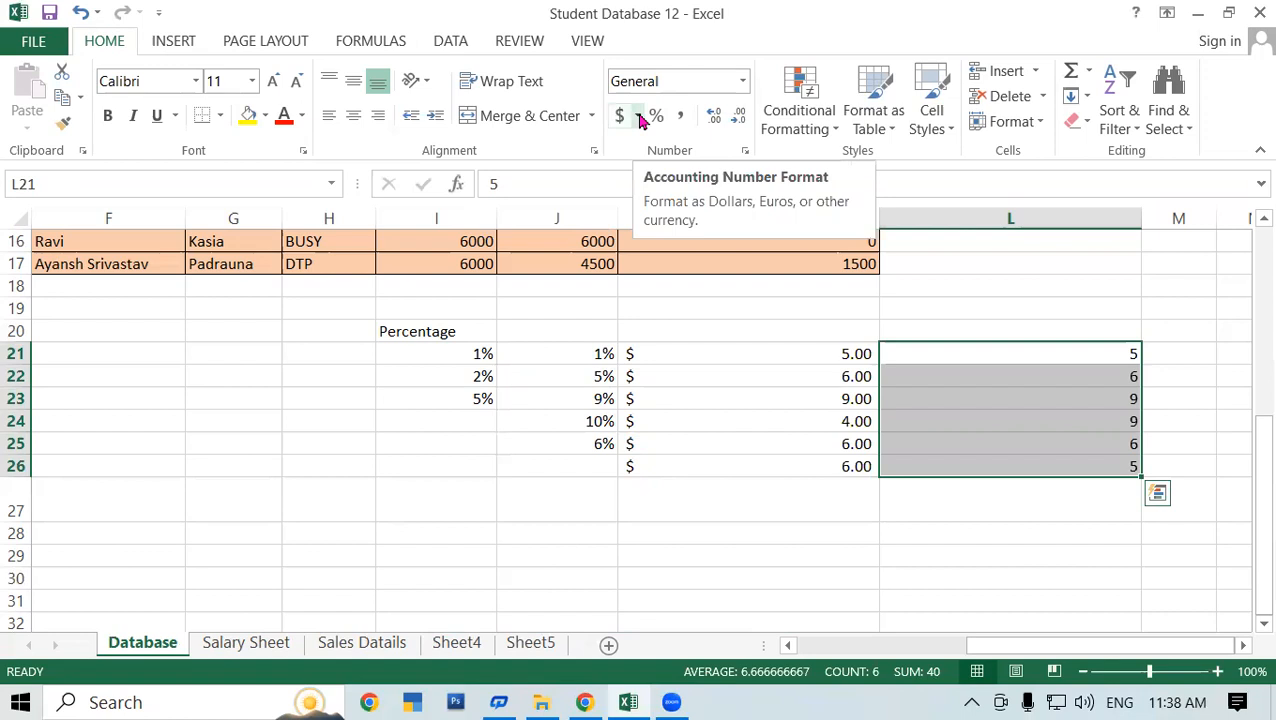
pyautogui.click(639, 117)
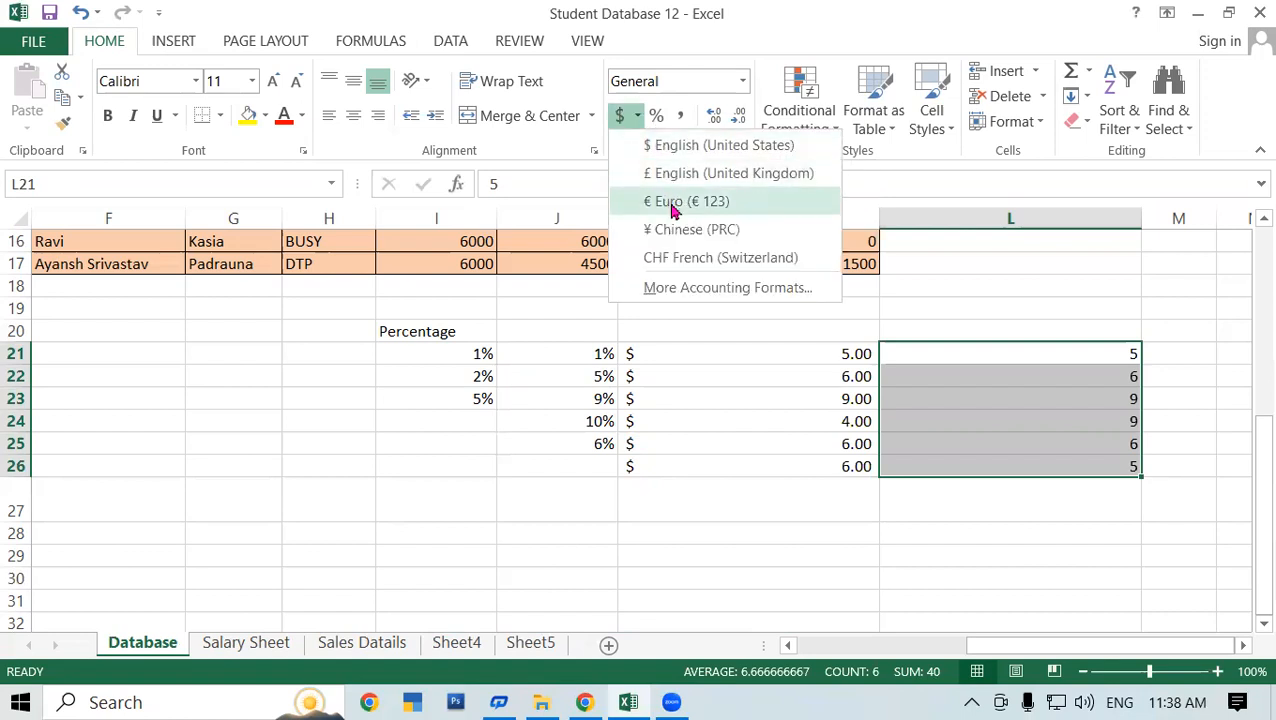
pyautogui.click(693, 290)
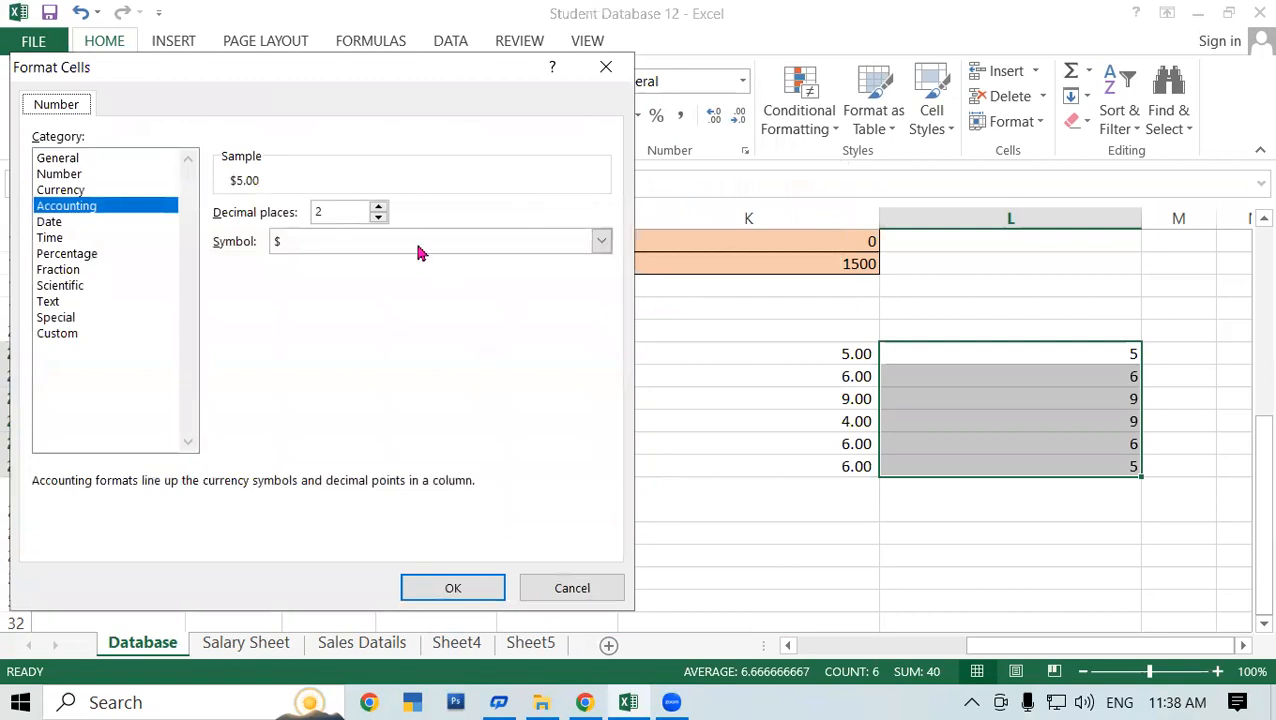
pyautogui.moveTo(214, 77); pyautogui.dragTo(512, 78)
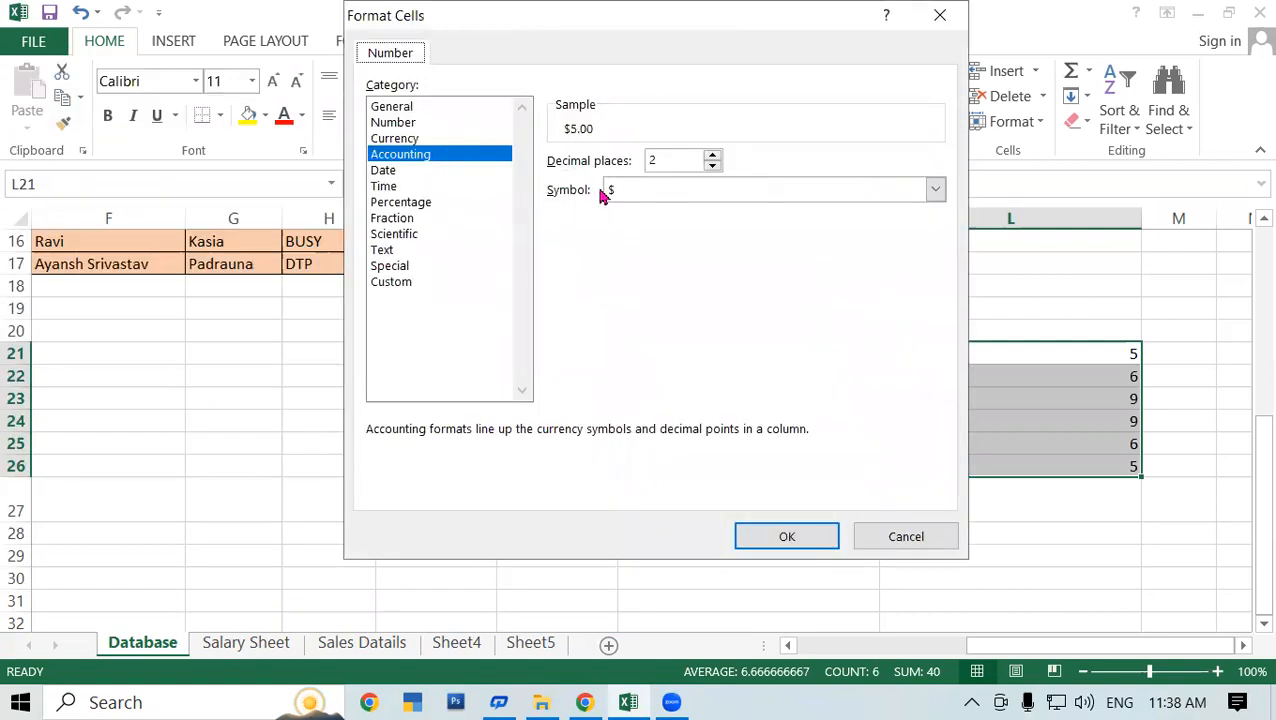
pyautogui.click(645, 191)
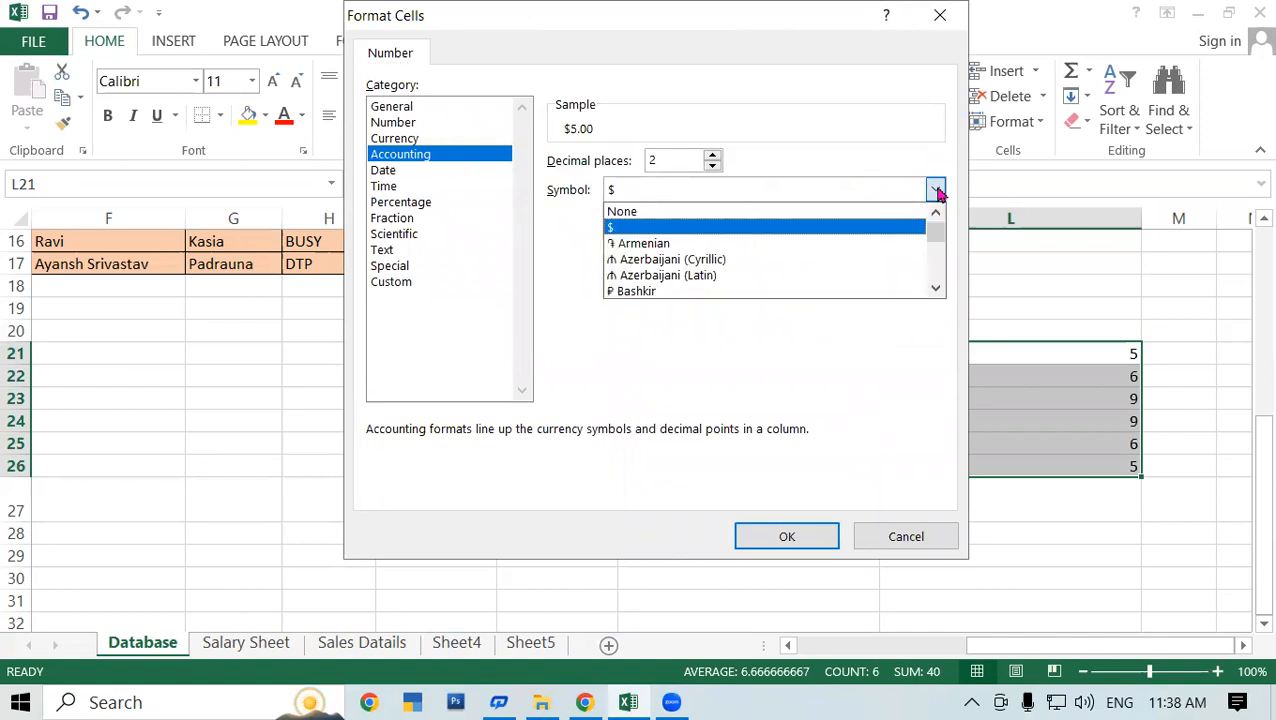
pyautogui.click(935, 288)
pyautogui.click(935, 288)
pyautogui.click(935, 288)
pyautogui.click(935, 288)
pyautogui.click(935, 288)
pyautogui.click(935, 288)
pyautogui.click(935, 288)
pyautogui.click(935, 288)
pyautogui.click(935, 288)
pyautogui.click(935, 288)
pyautogui.click(935, 288)
pyautogui.click(935, 288)
pyautogui.click(935, 288)
pyautogui.click(935, 288)
pyautogui.click(935, 288)
pyautogui.click(935, 288)
pyautogui.click(935, 288)
pyautogui.click(935, 288)
pyautogui.click(935, 288)
pyautogui.click(935, 288)
pyautogui.click(935, 288)
pyautogui.click(935, 288)
pyautogui.click(935, 288)
pyautogui.click(935, 288)
pyautogui.click(935, 288)
pyautogui.click(935, 288)
pyautogui.click(935, 288)
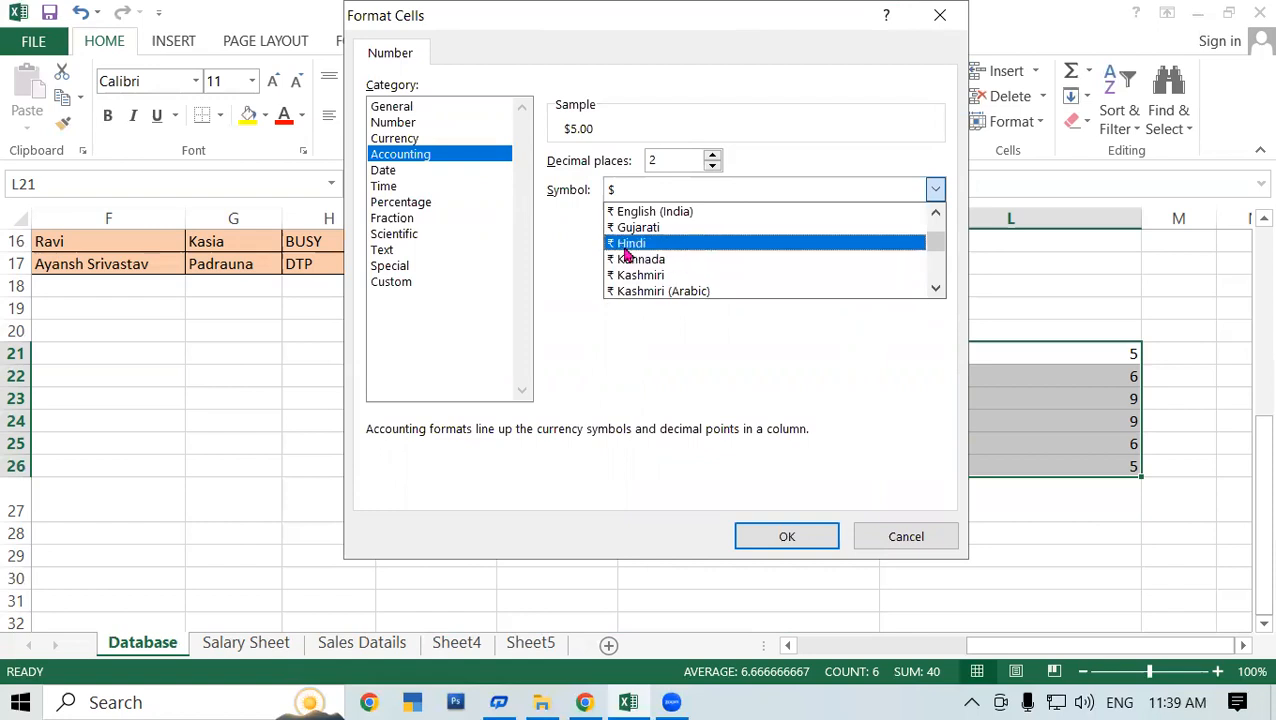
pyautogui.click(630, 212)
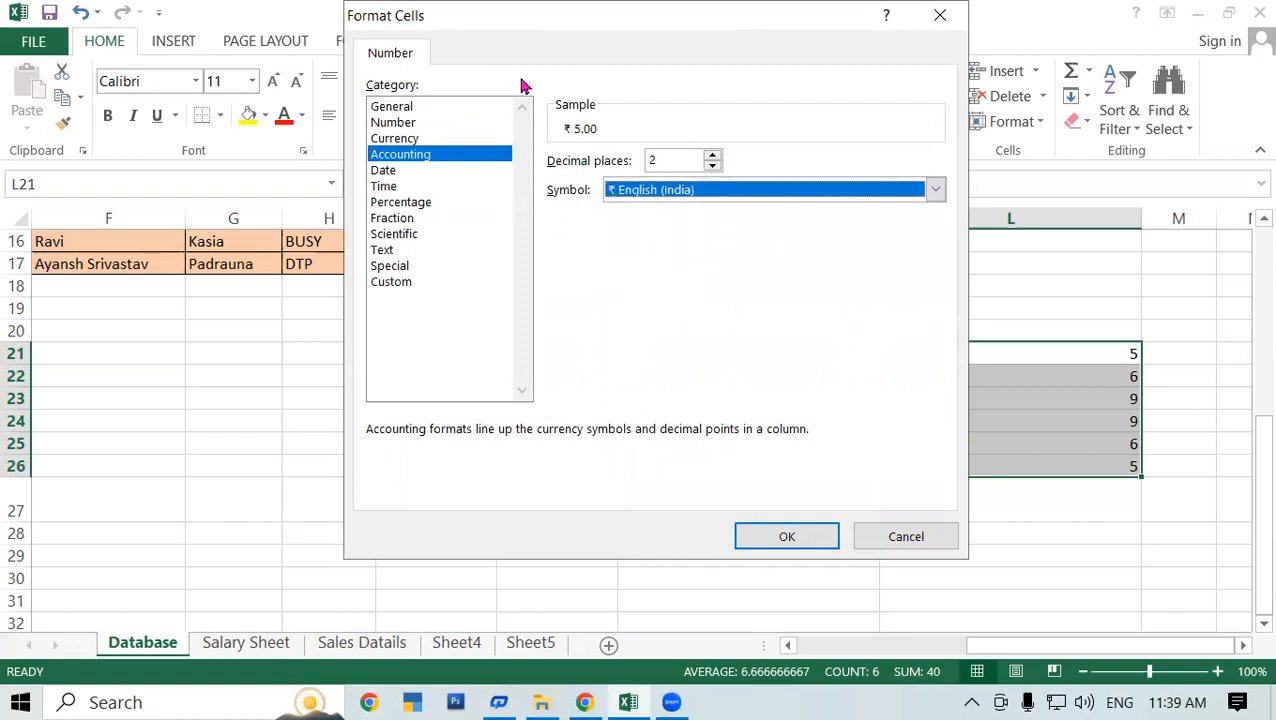
pyautogui.click(789, 537)
pyautogui.click(941, 516)
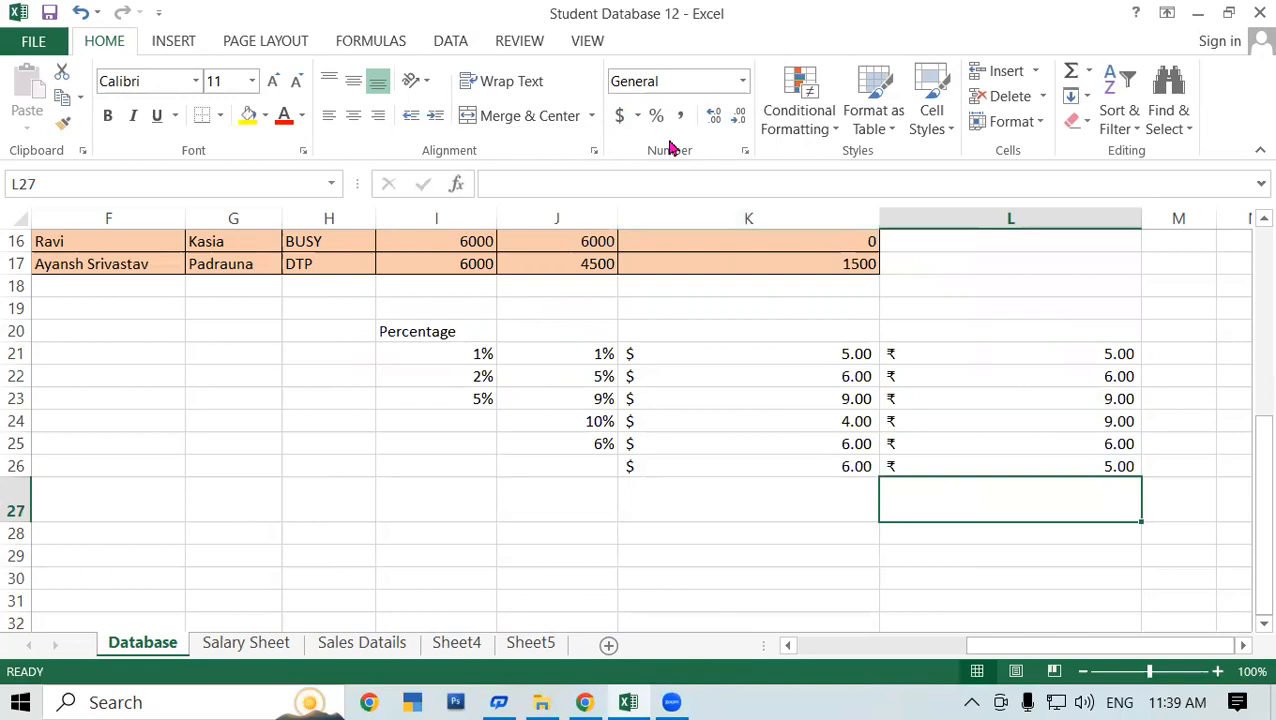
# Enter the date 01/6/2023 in cell G21
pyautogui.click(236, 467)
pyautogui.scroll(-1, 450, 400)
pyautogui.click(148, 287)
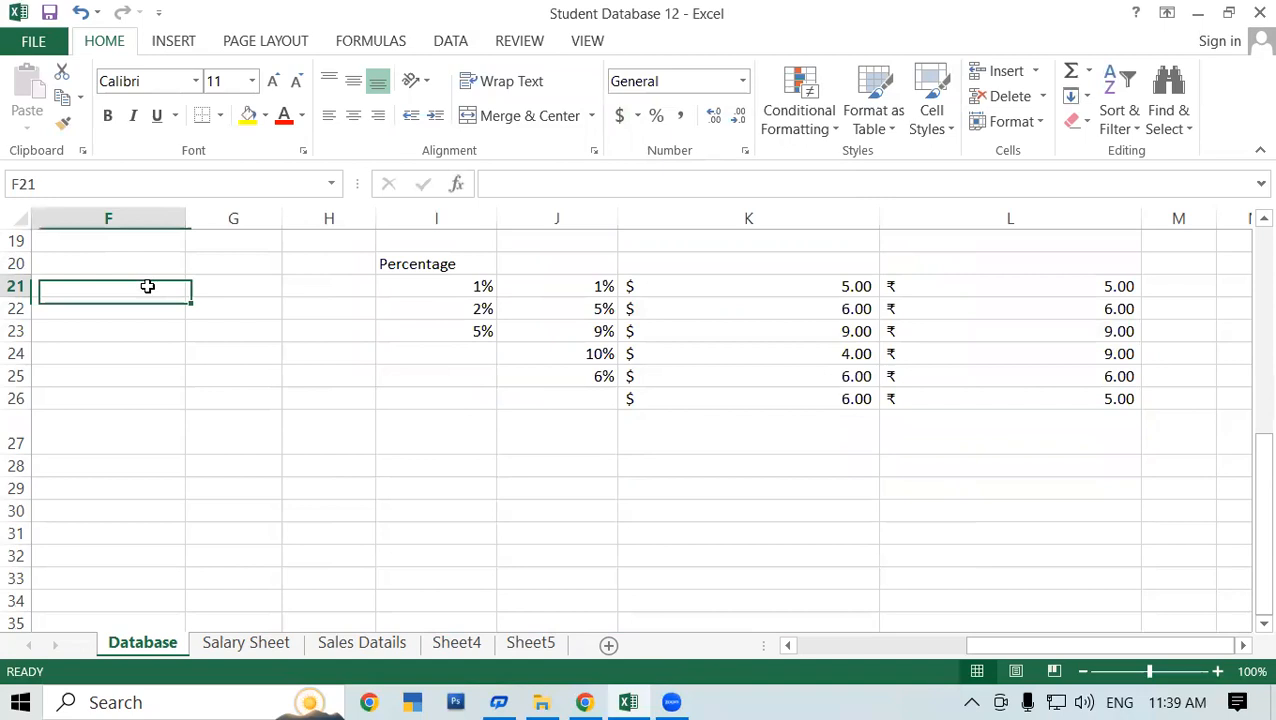
pyautogui.click(213, 281)
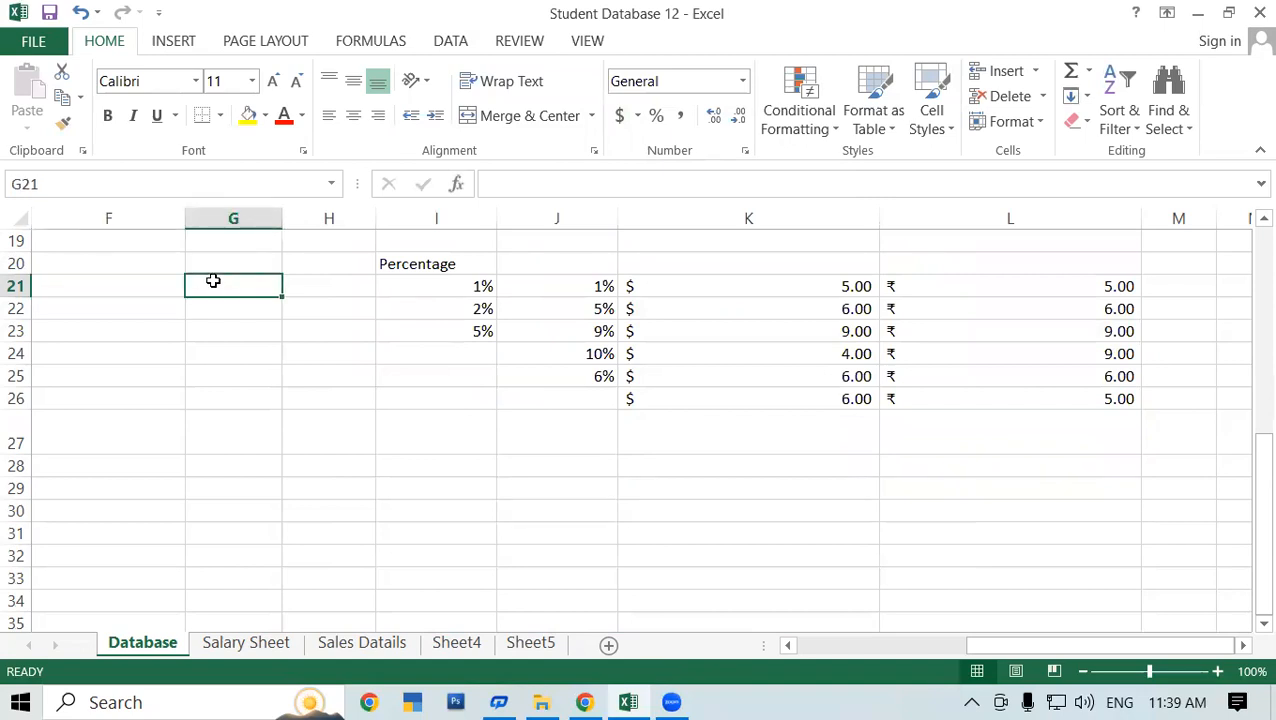
pyautogui.write('0')
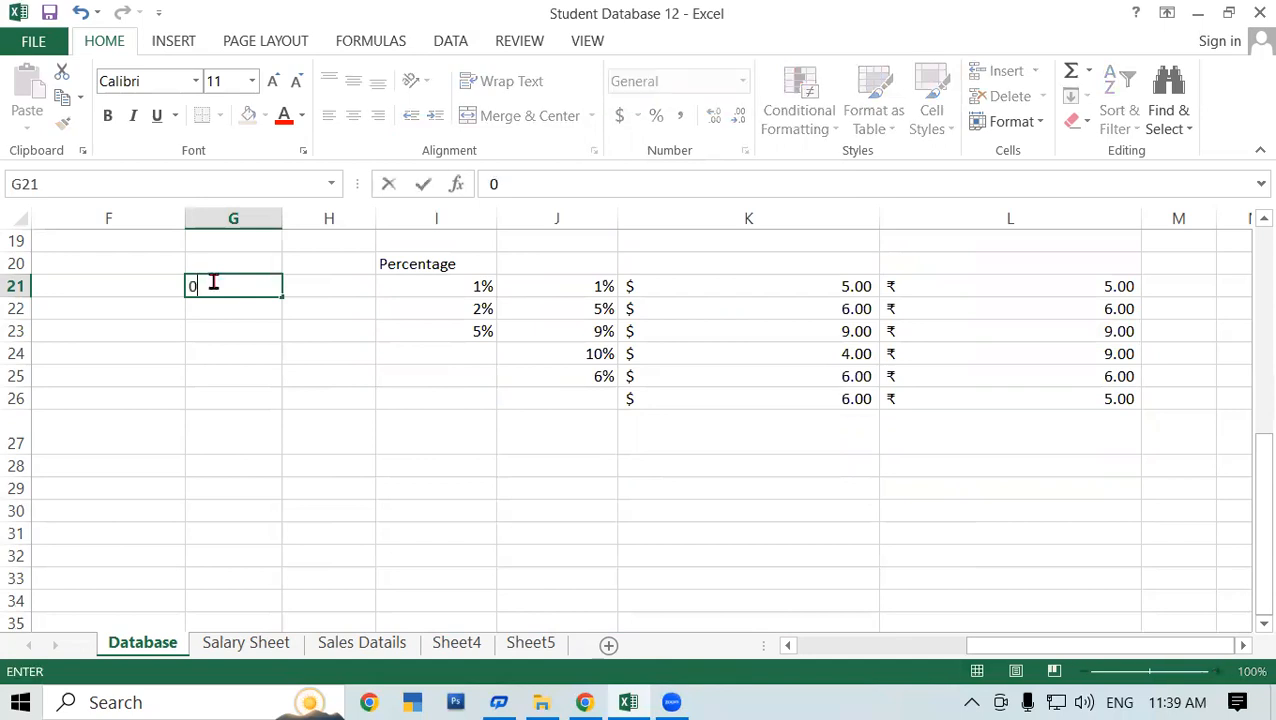
pyautogui.write('1/6/2023')
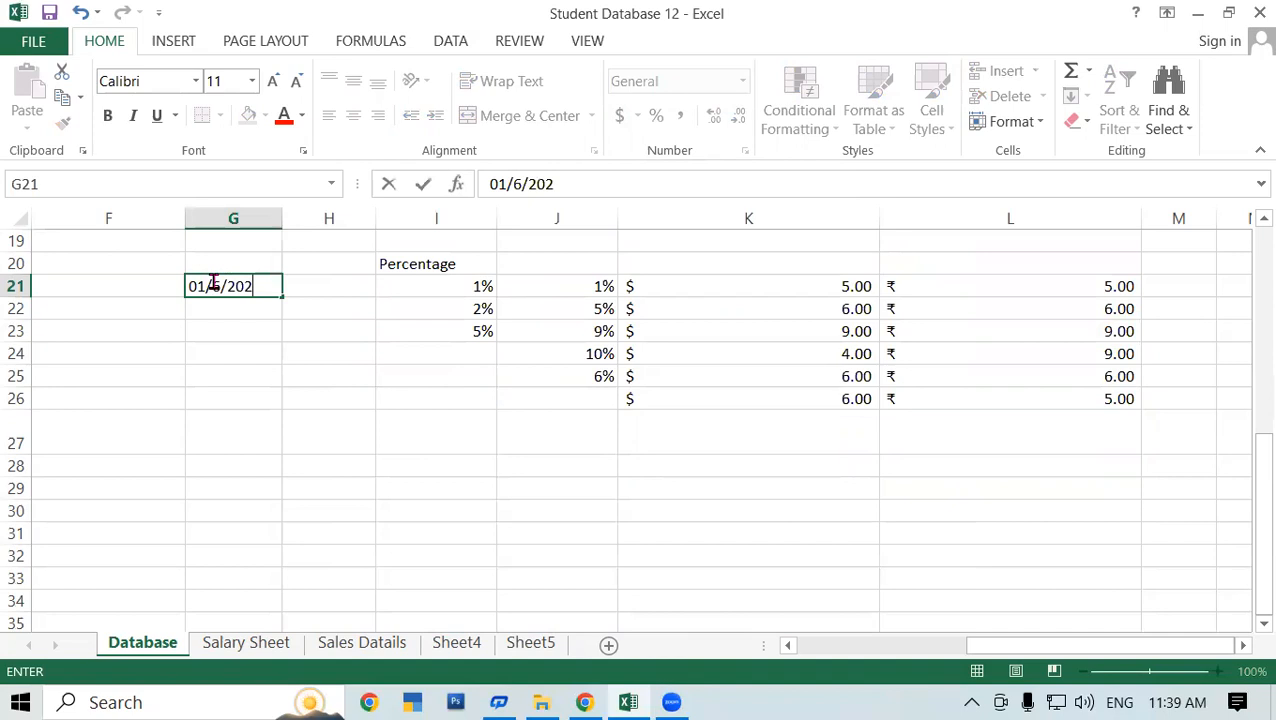
pyautogui.press('Return')
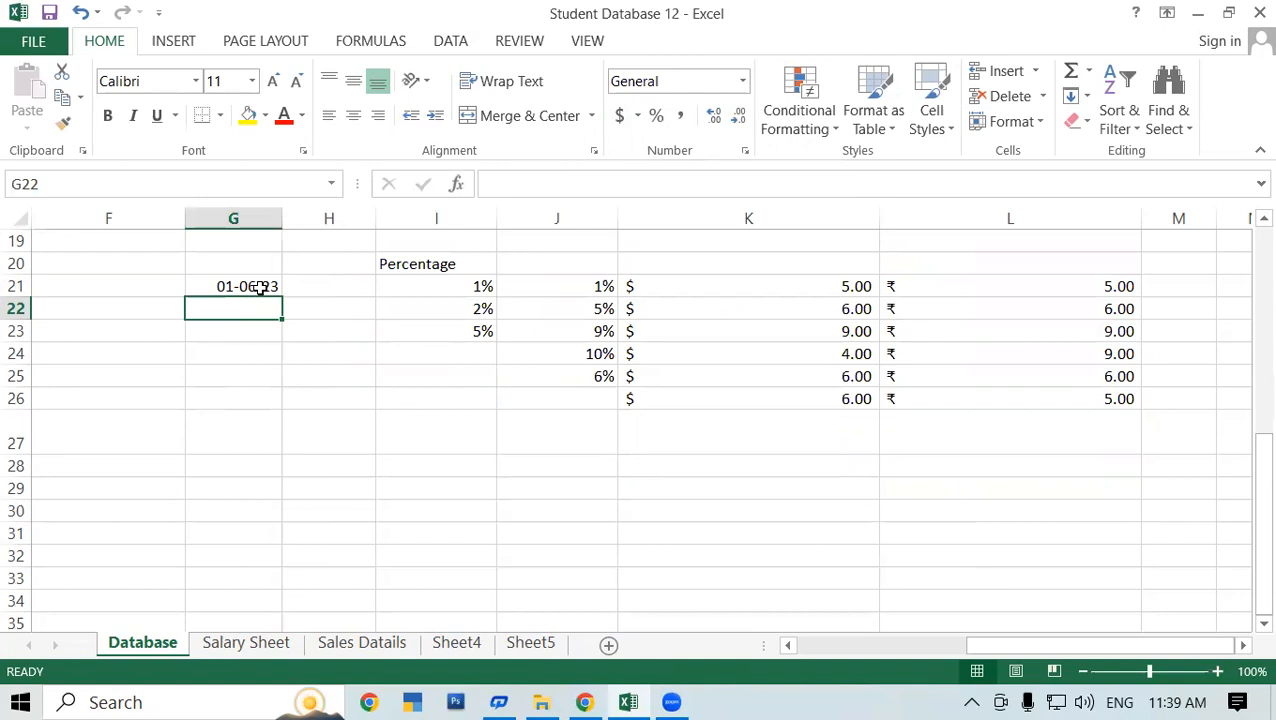
pyautogui.click(237, 443)
pyautogui.moveTo(251, 285); pyautogui.dragTo(241, 569)
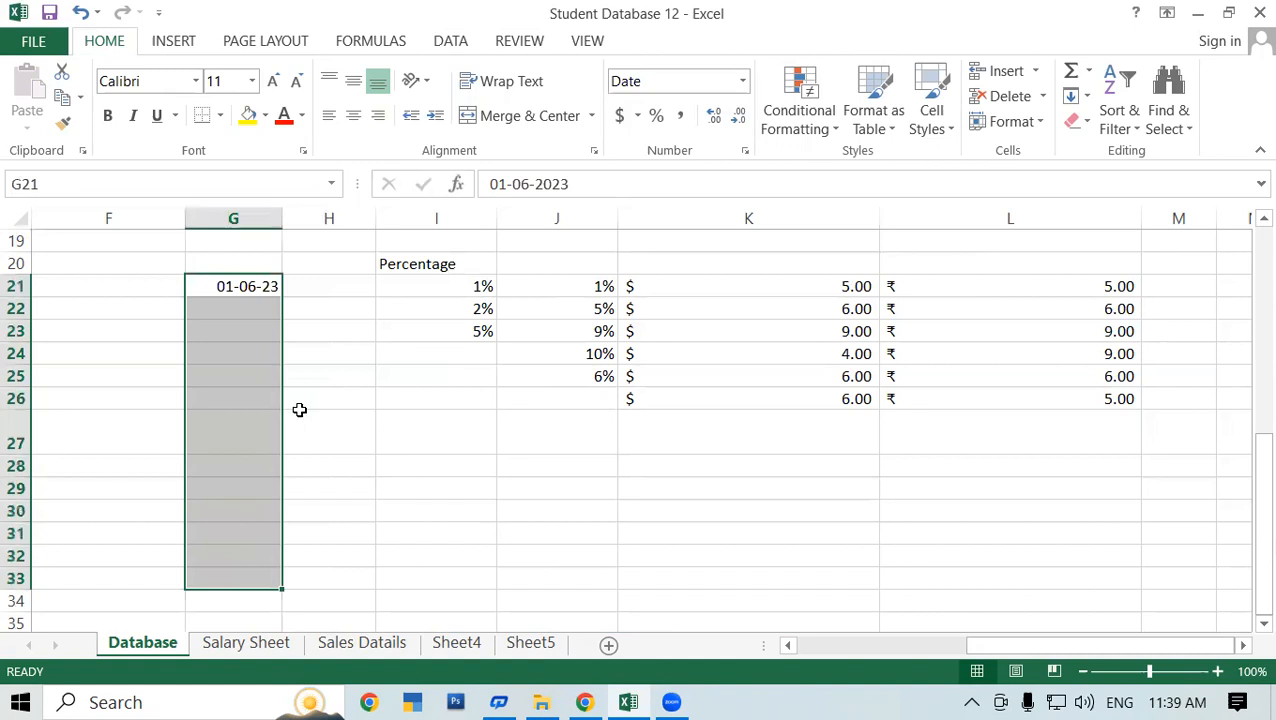
pyautogui.click(326, 286)
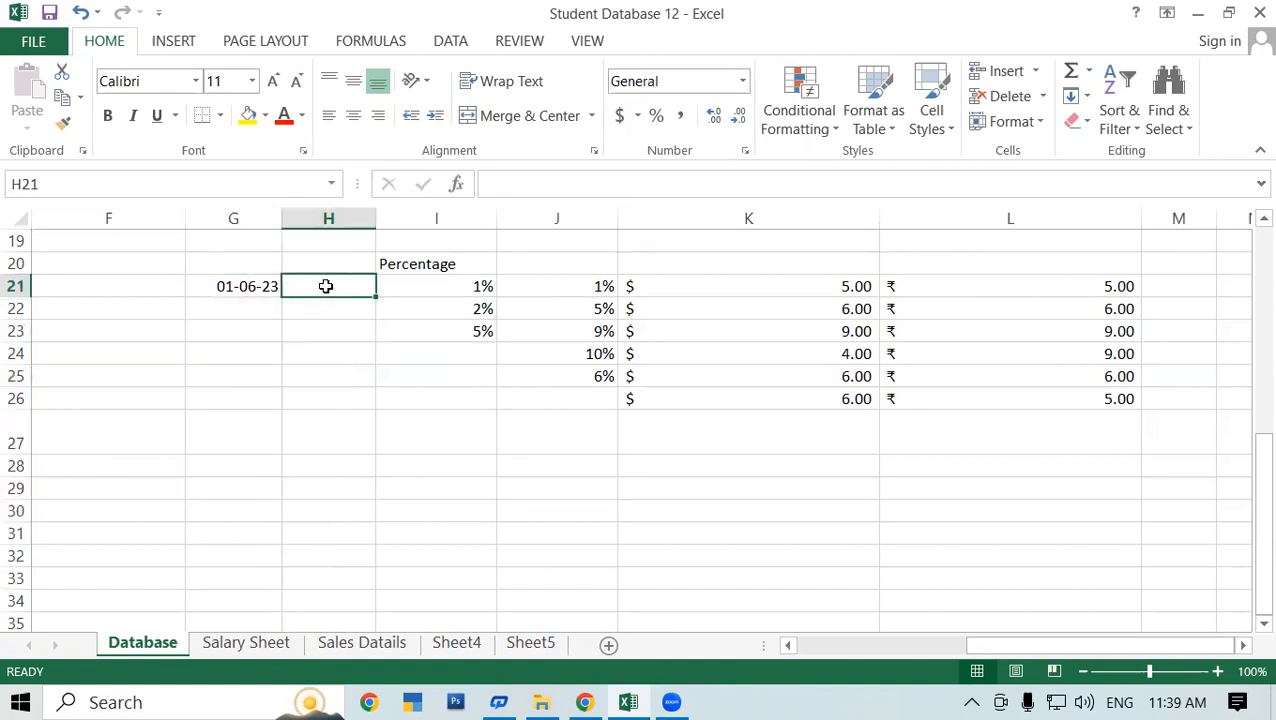
# Enter the date 01-06 in cell H21 and the date 02/7 in cell F21
pyautogui.write('01-')
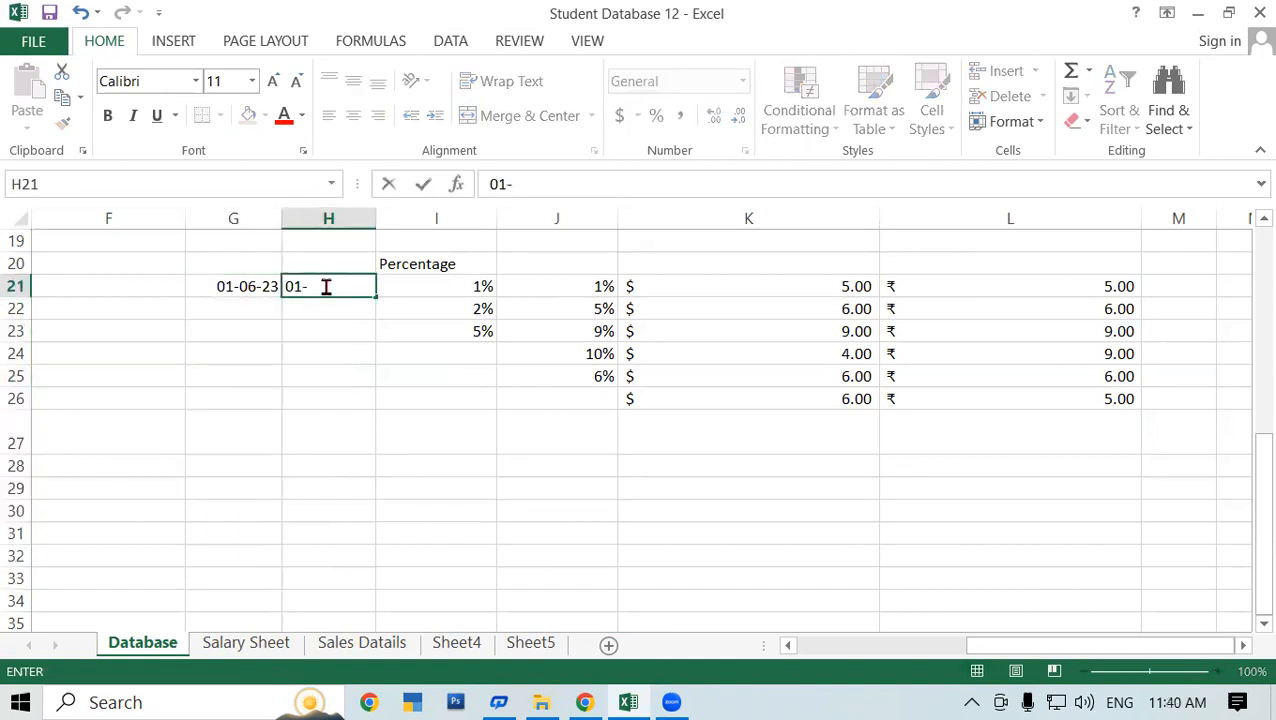
pyautogui.write('06')
pyautogui.press('Return')
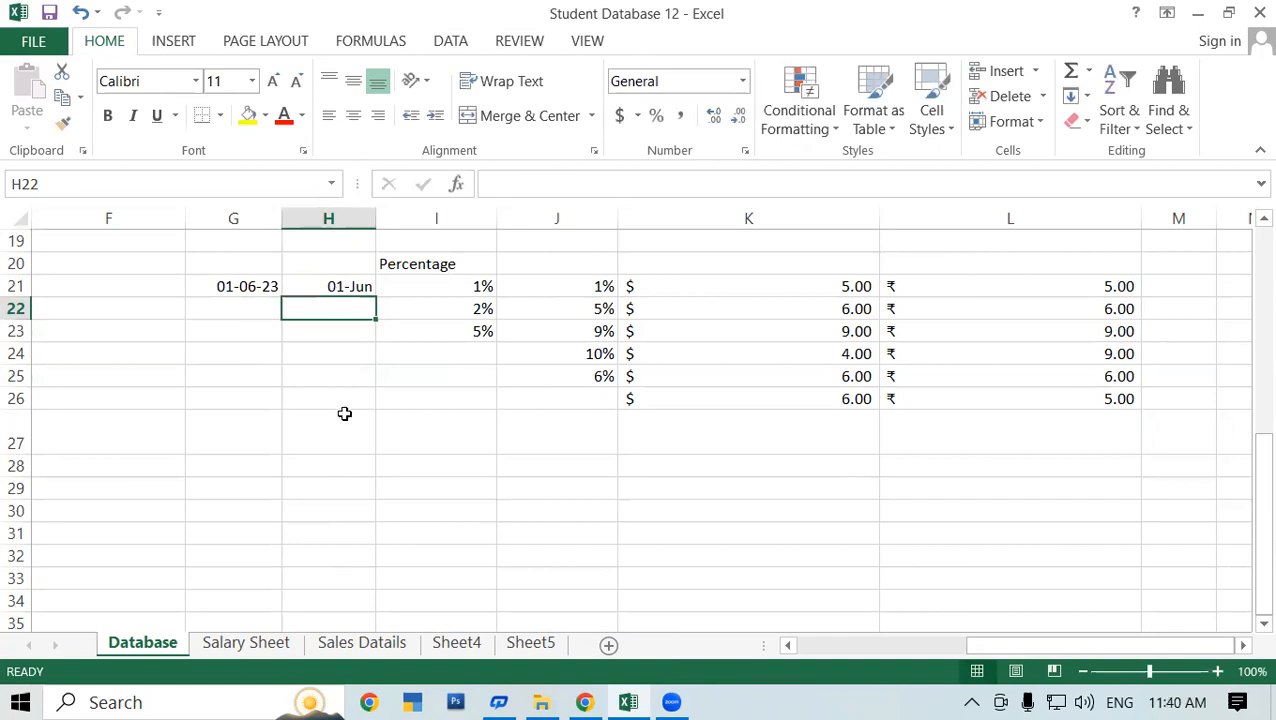
pyautogui.click(123, 291)
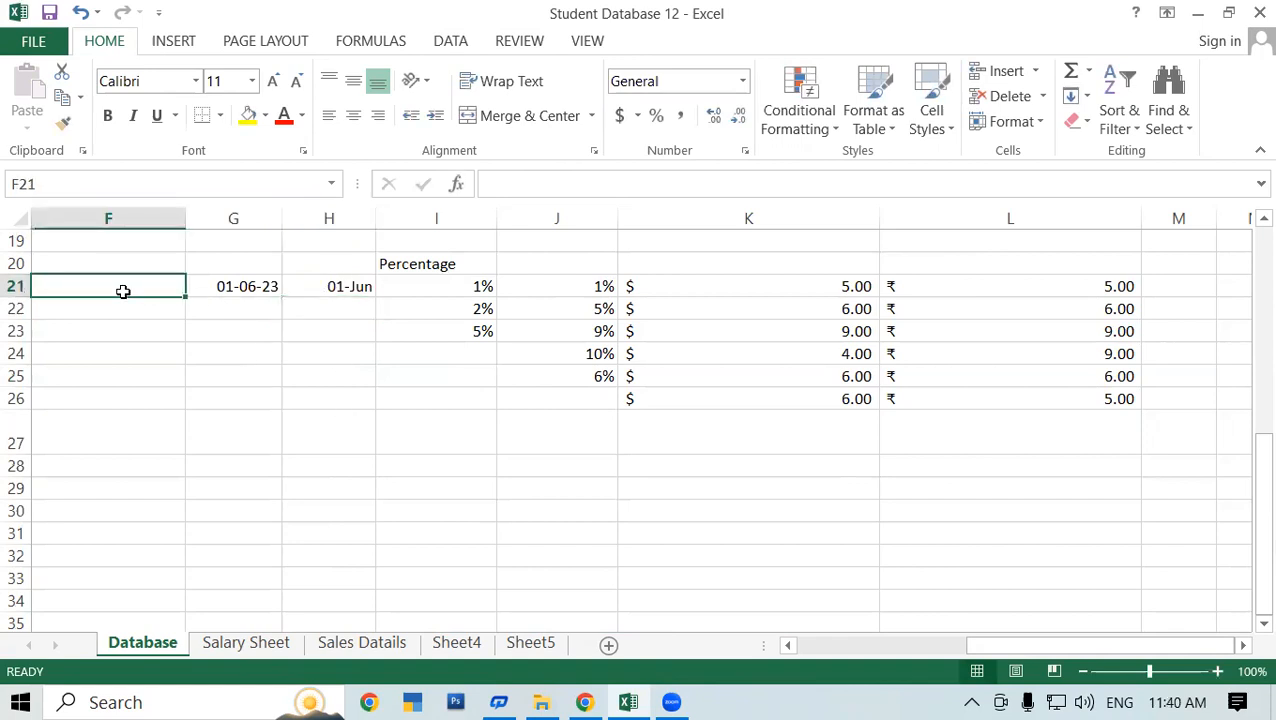
pyautogui.write('02/7')
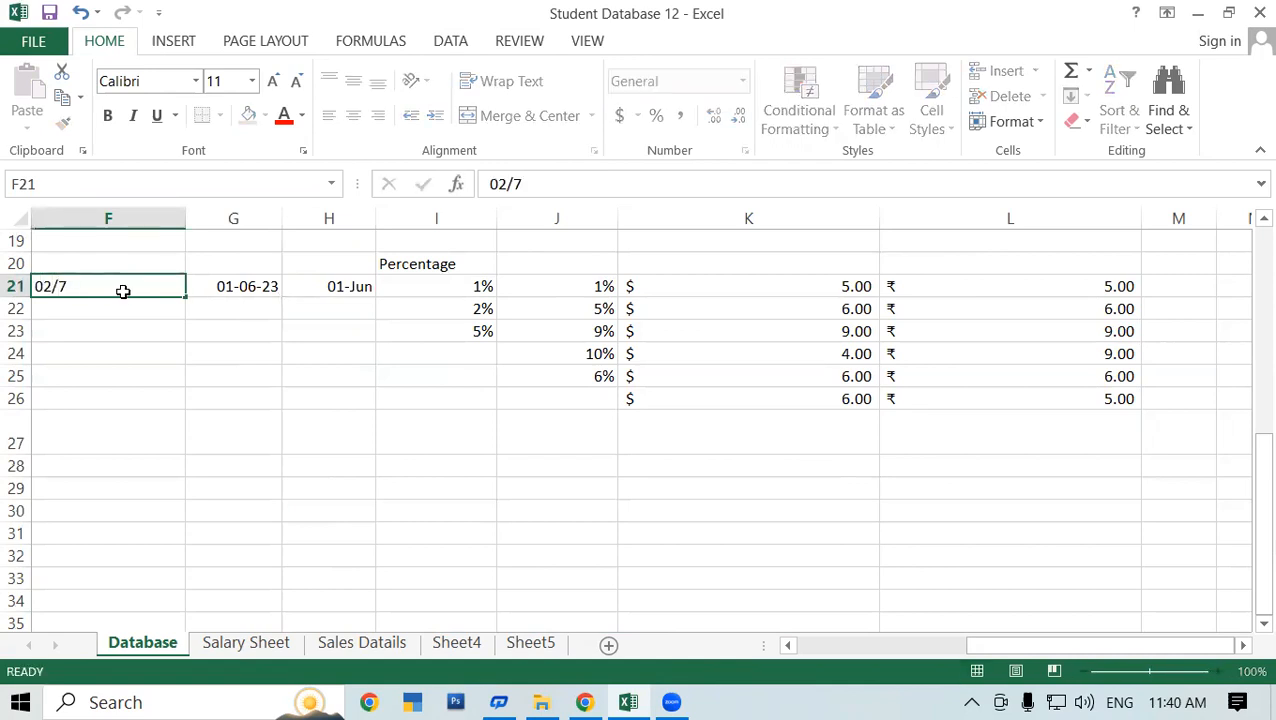
pyautogui.press('Return')
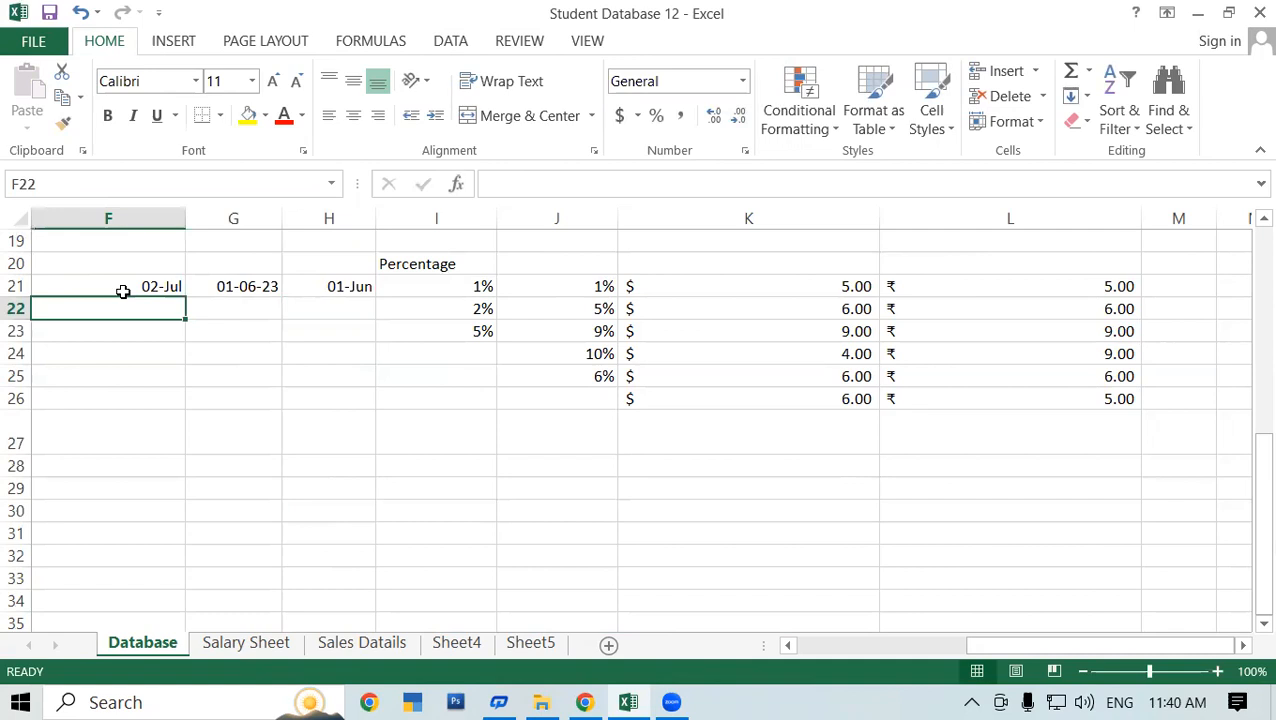
pyautogui.moveTo(128, 287); pyautogui.dragTo(296, 440)
pyautogui.click(270, 400)
pyautogui.moveTo(222, 288); pyautogui.dragTo(231, 478)
pyautogui.click(310, 286)
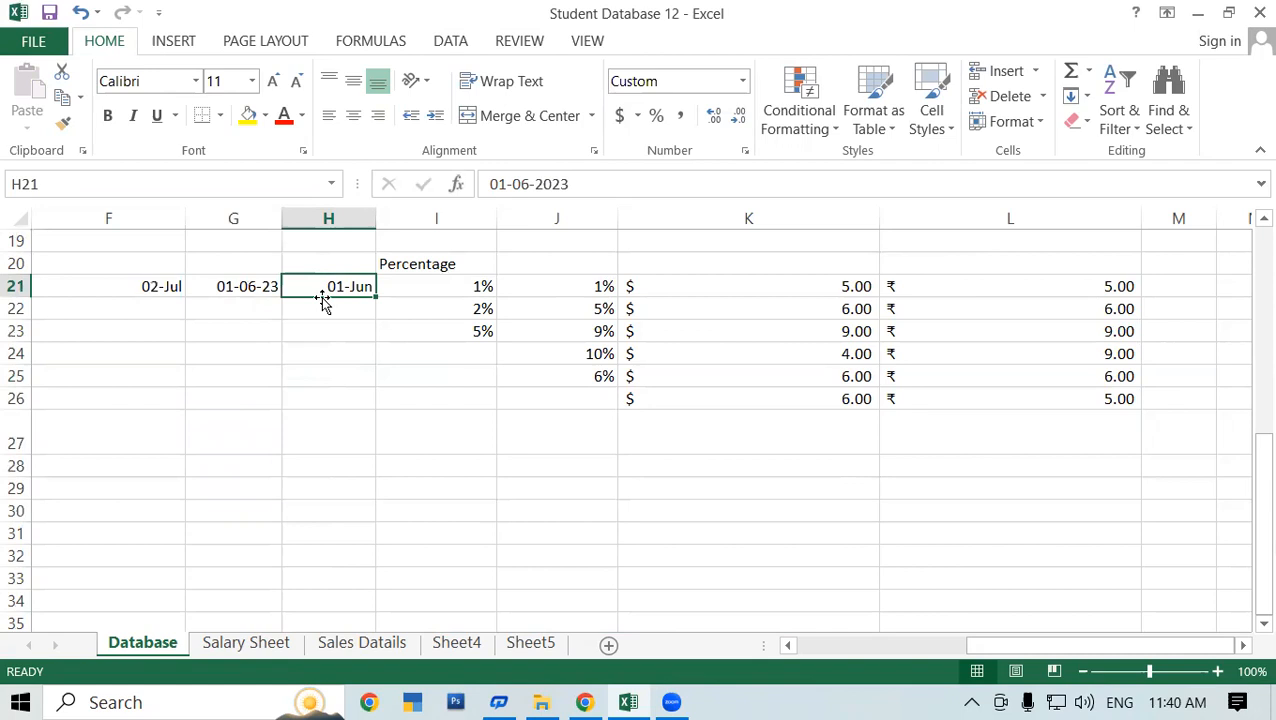
# Format the empty cells I36 to I47 as Date with the 14-Mar-2012 type
pyautogui.scroll(-5, 300, 400)
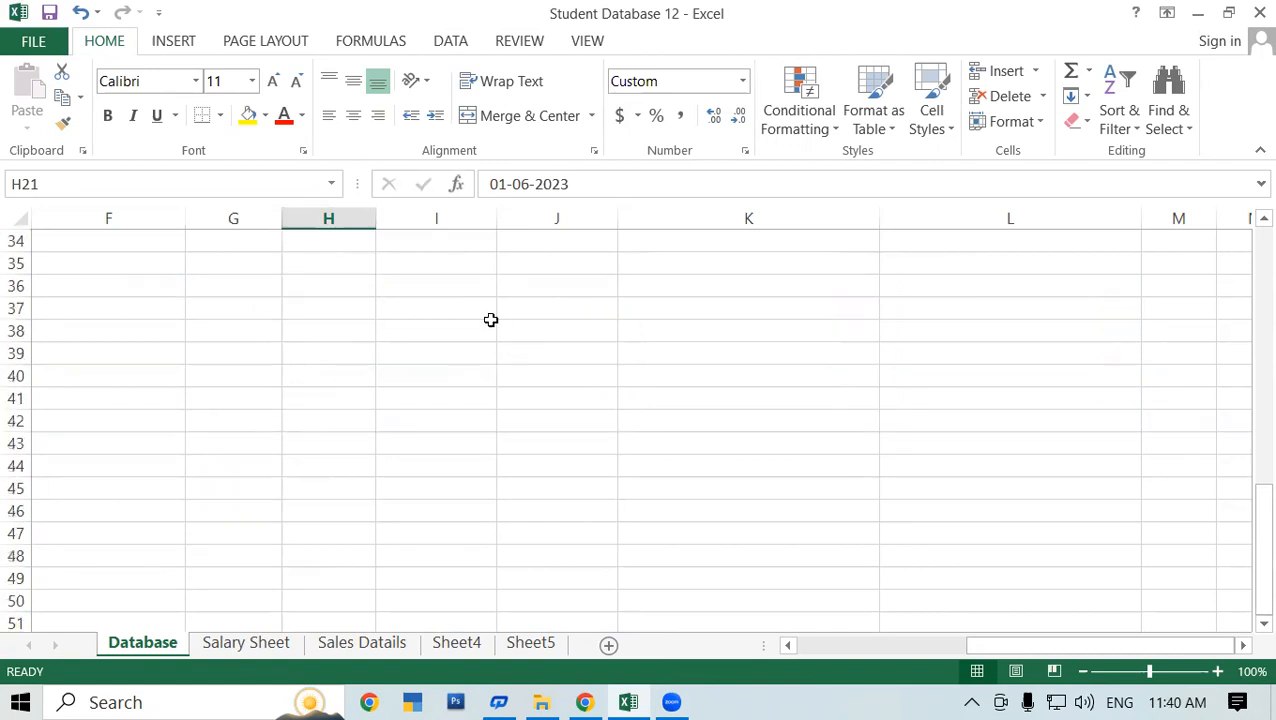
pyautogui.moveTo(438, 286); pyautogui.dragTo(430, 538)
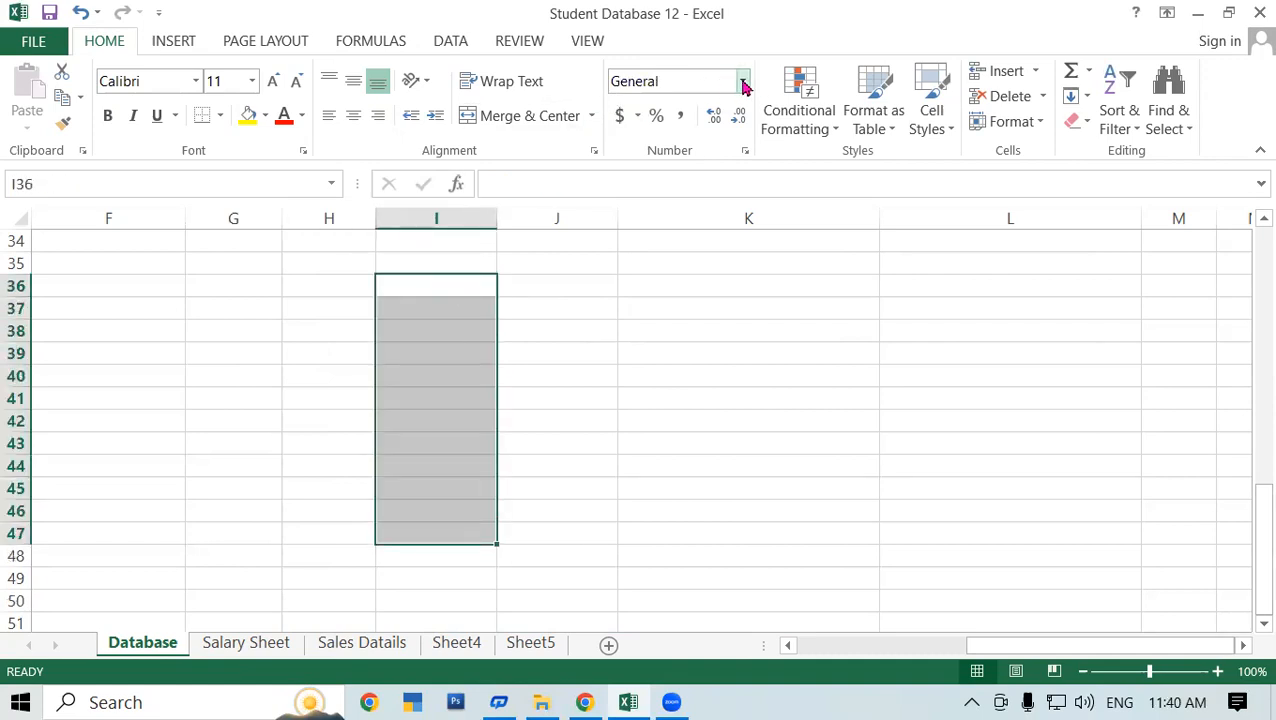
pyautogui.click(640, 118)
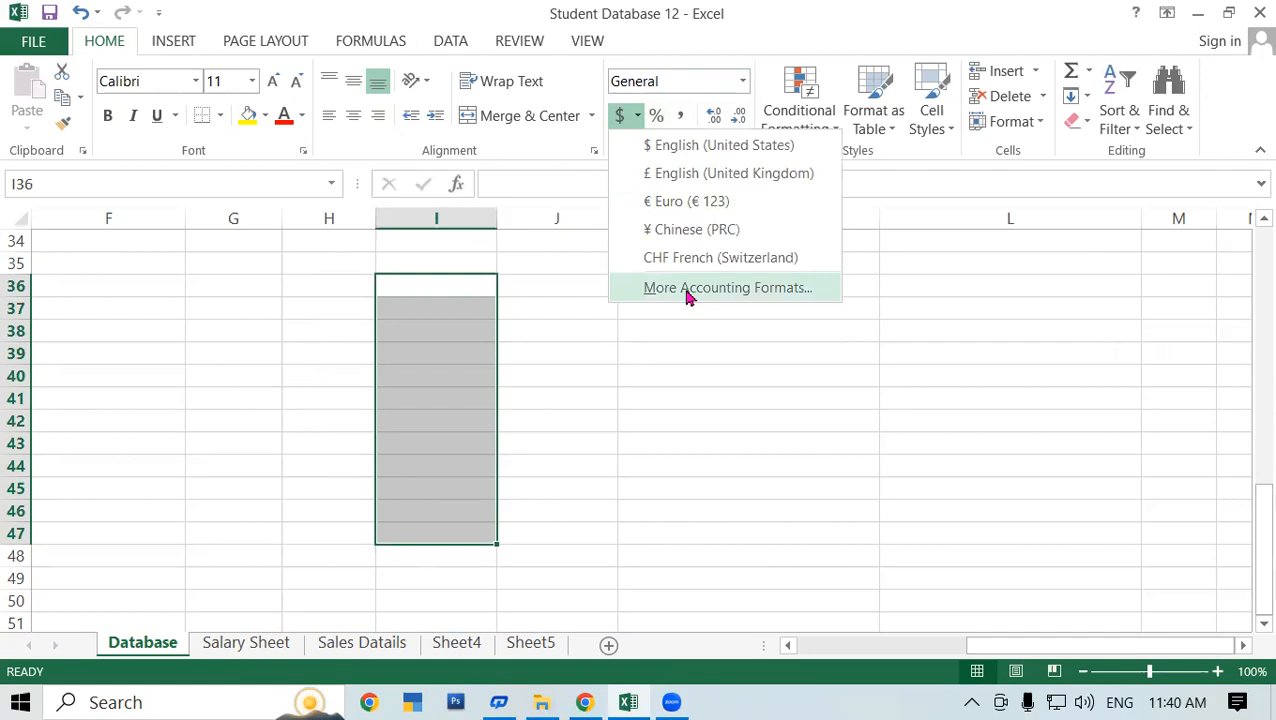
pyautogui.click(687, 296)
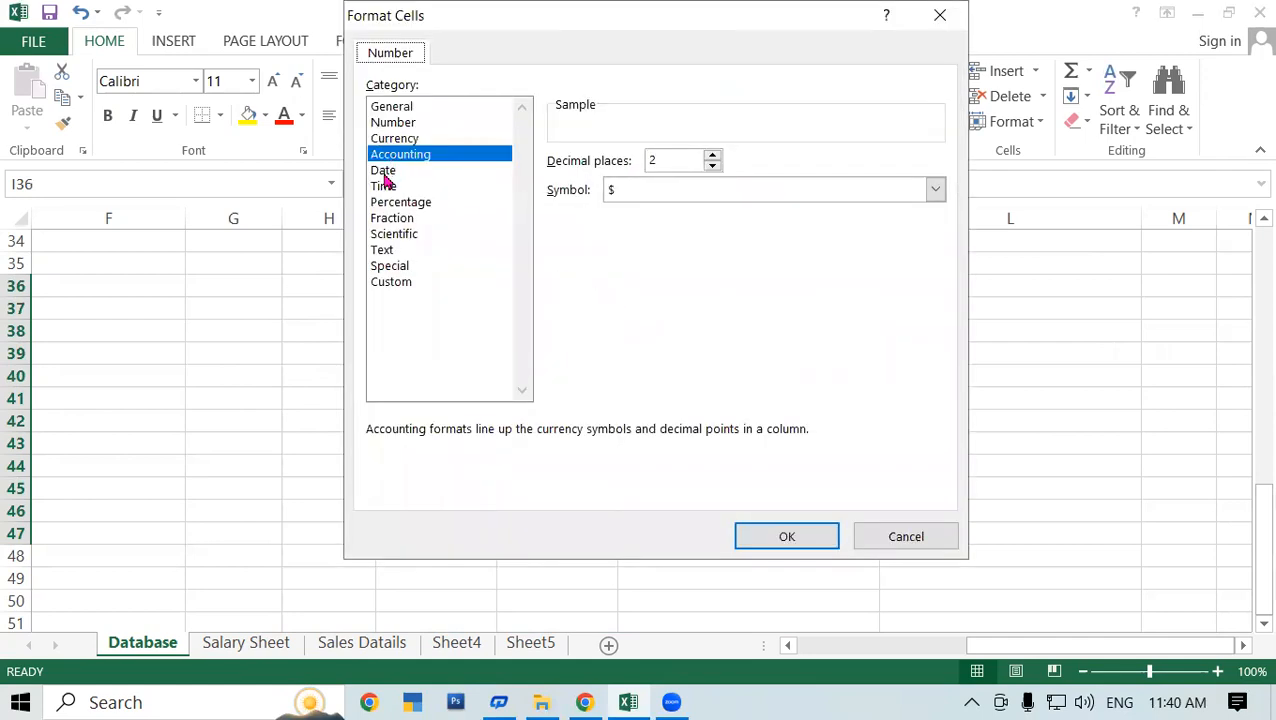
pyautogui.click(386, 172)
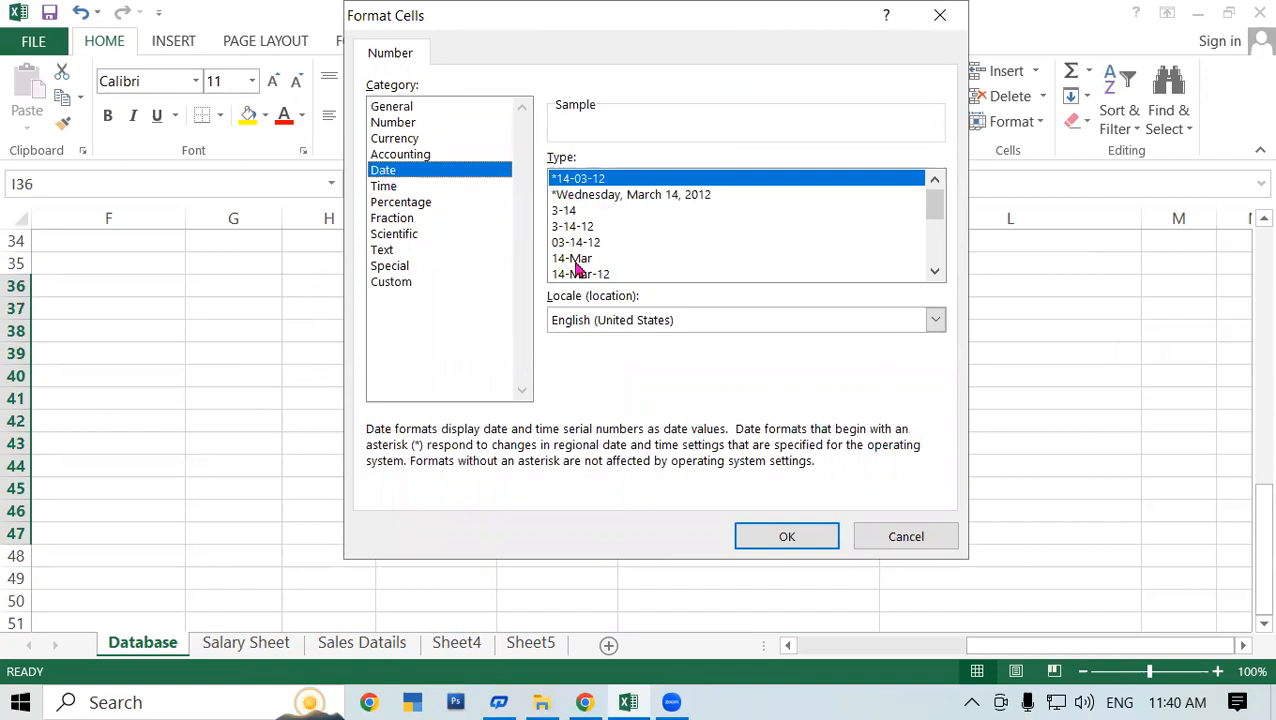
pyautogui.moveTo(929, 221); pyautogui.dragTo(932, 246)
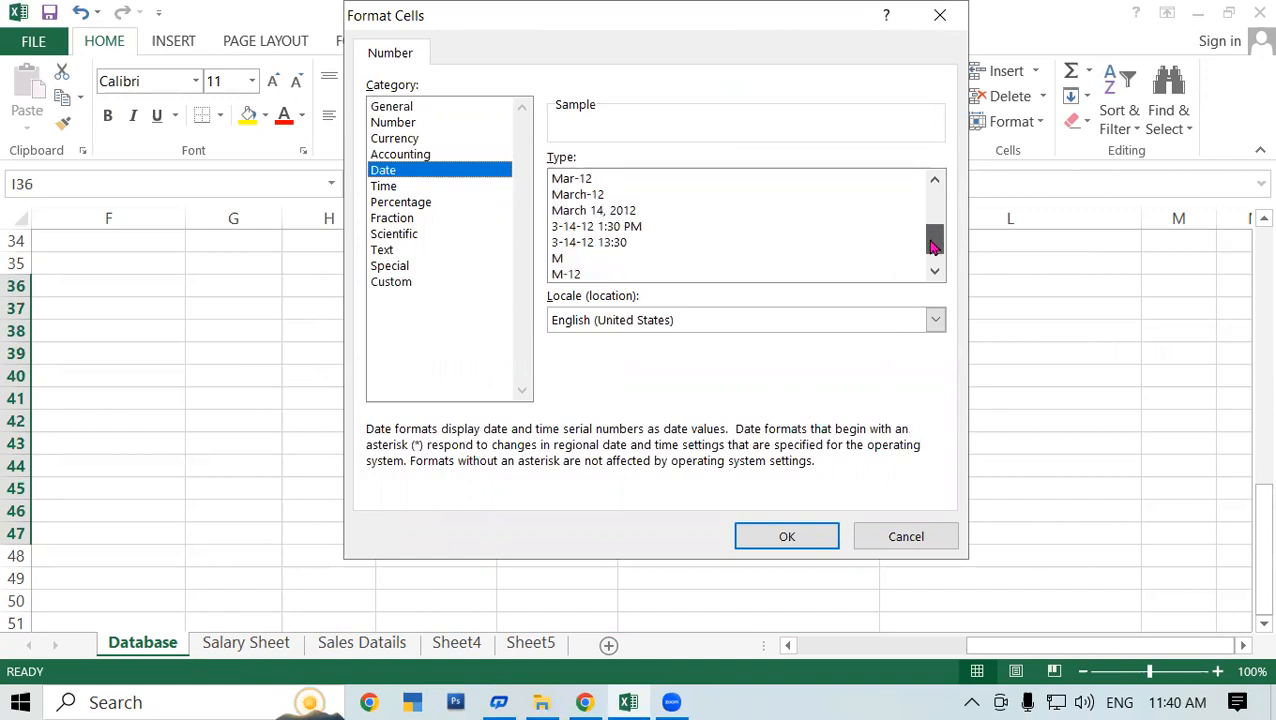
pyautogui.click(578, 196)
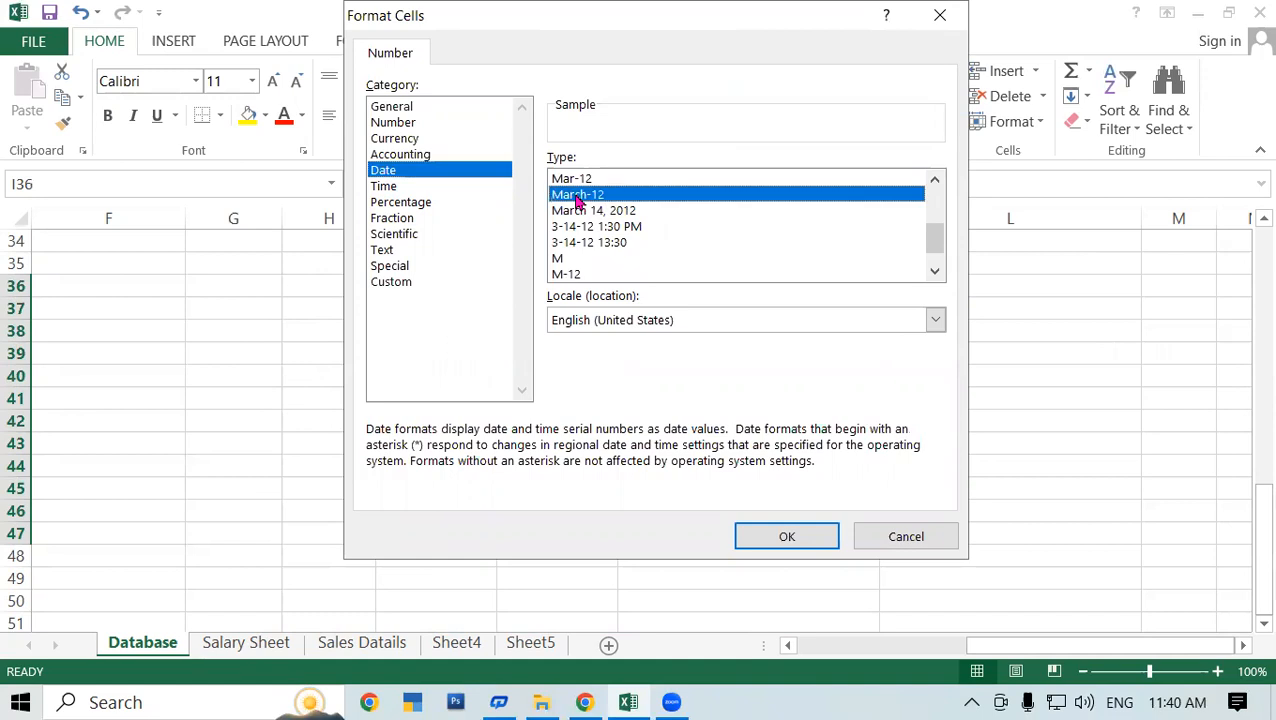
pyautogui.click(571, 178)
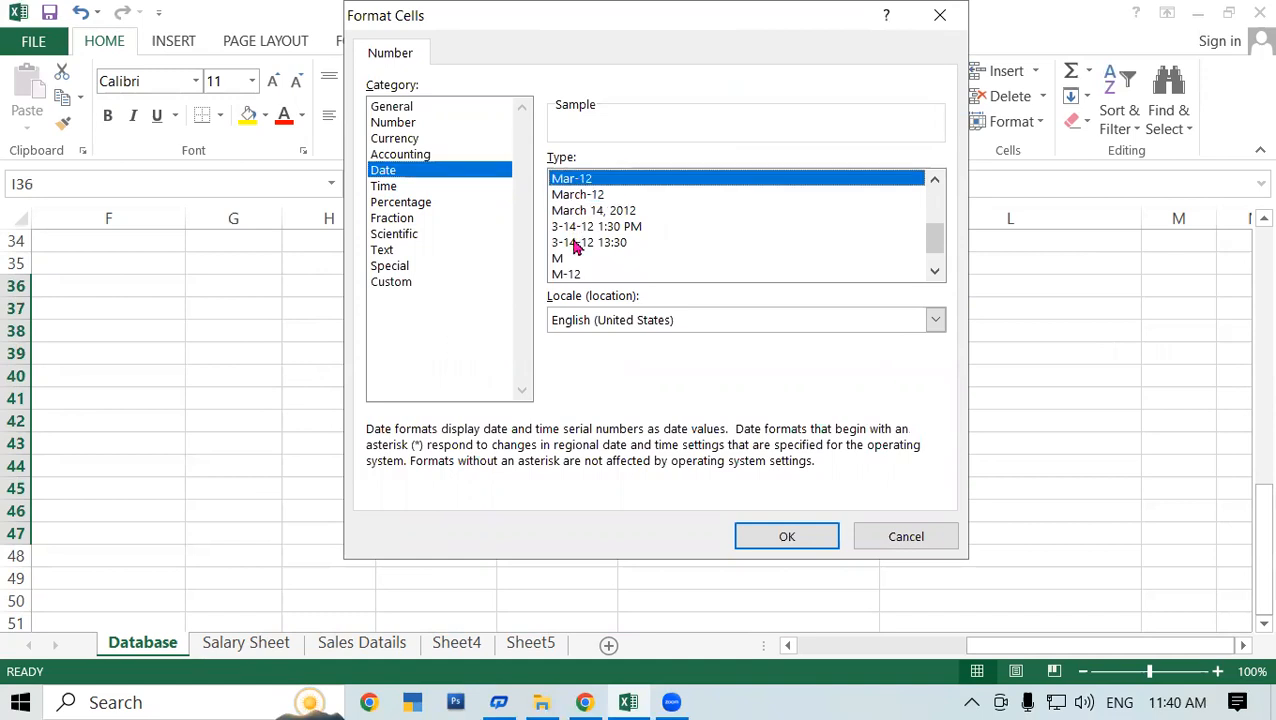
pyautogui.scroll(-1, 575, 272)
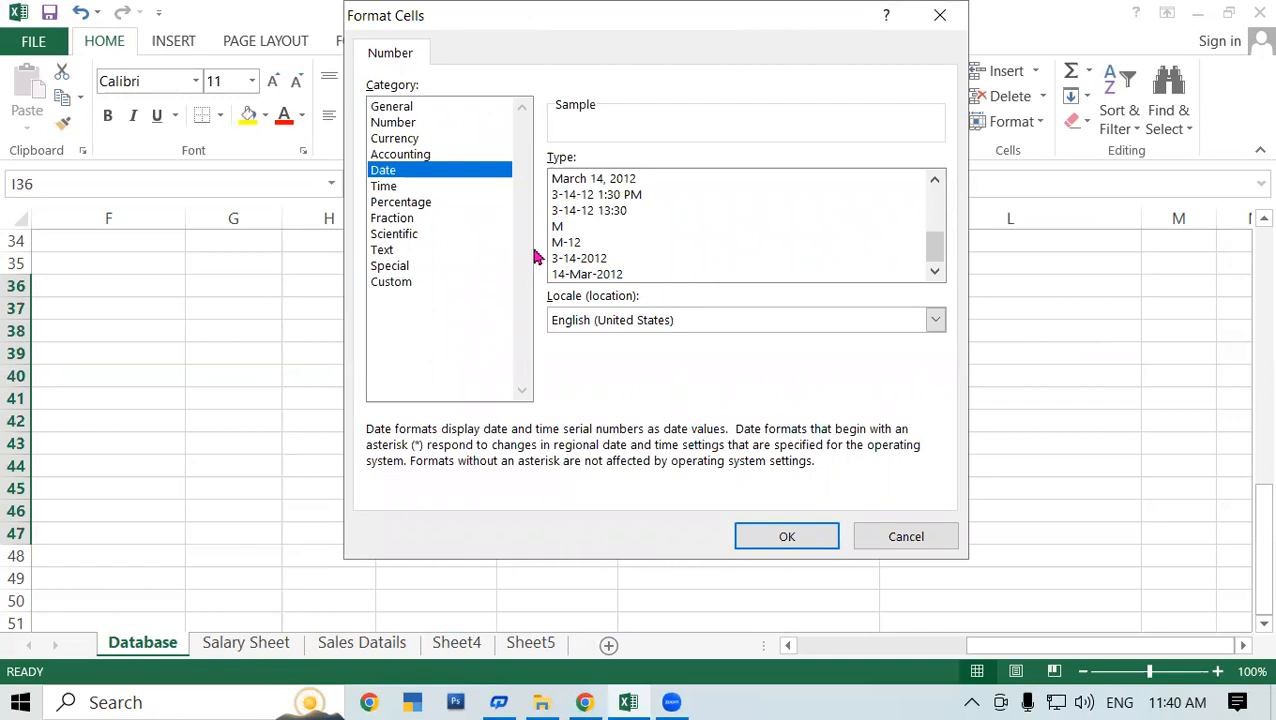
pyautogui.click(580, 274)
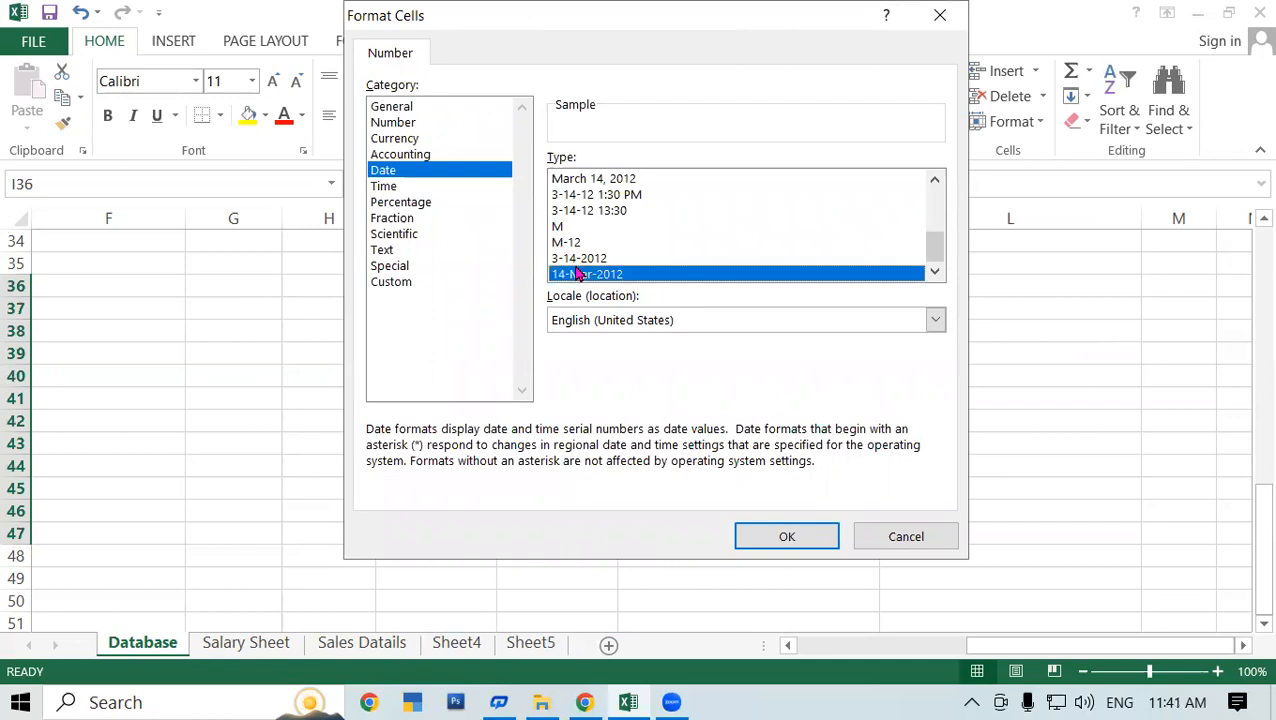
pyautogui.click(775, 533)
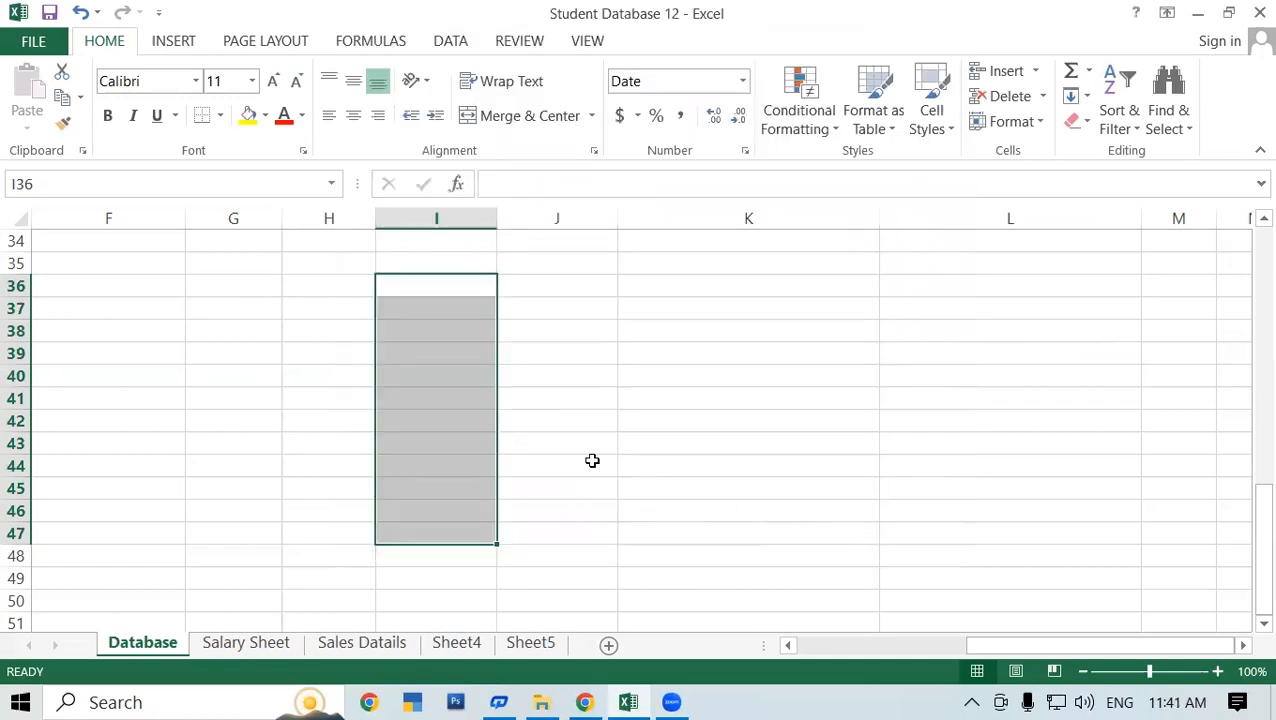
# Enter the date 01/6/2023 in cell I36
pyautogui.click(419, 286)
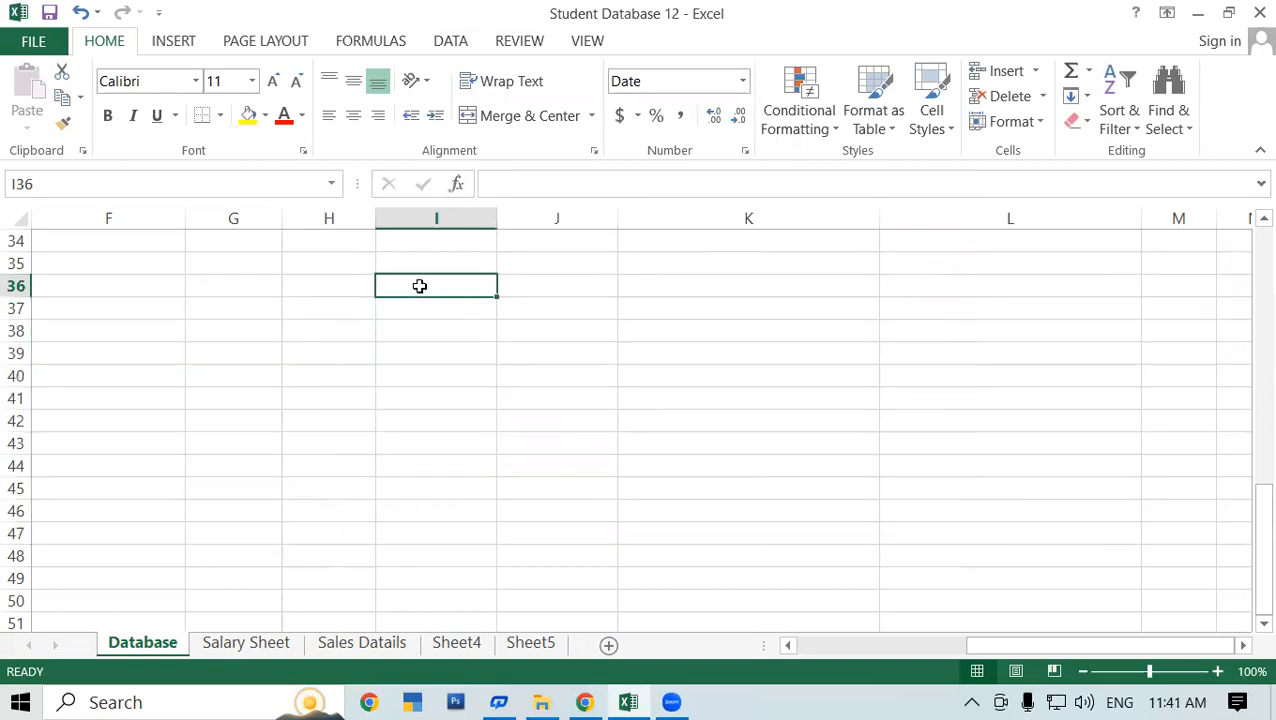
pyautogui.write('06')
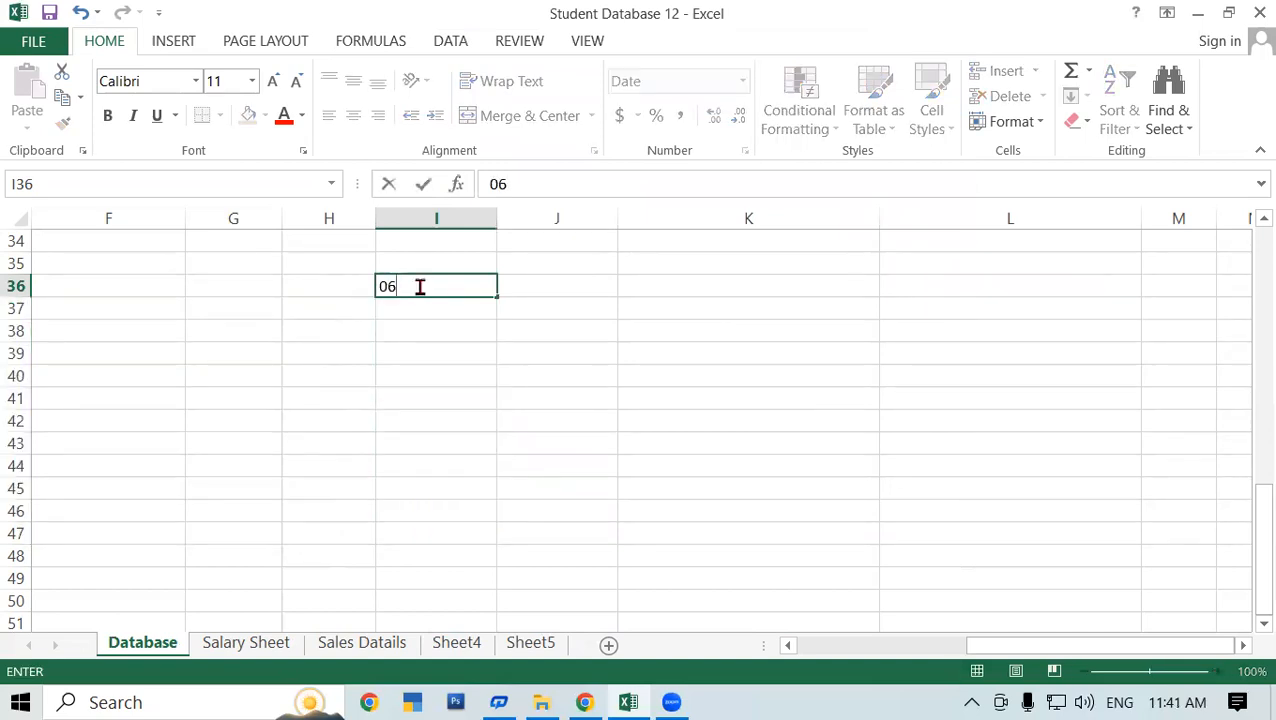
pyautogui.press('BackSpace')
pyautogui.write('1/6/2023')
pyautogui.press('Return')
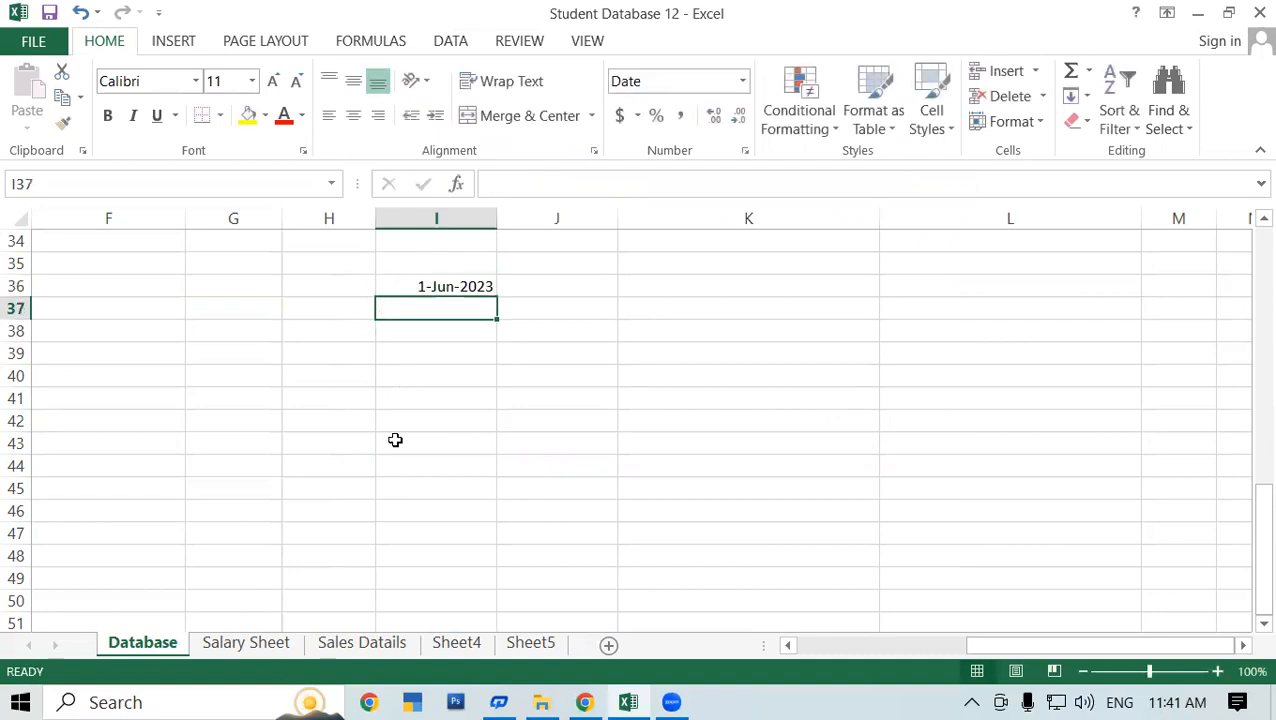
# Examine the Time format types available in the Format Cells settings for cell J36
pyautogui.click(535, 286)
pyautogui.scroll(4, 276, 407)
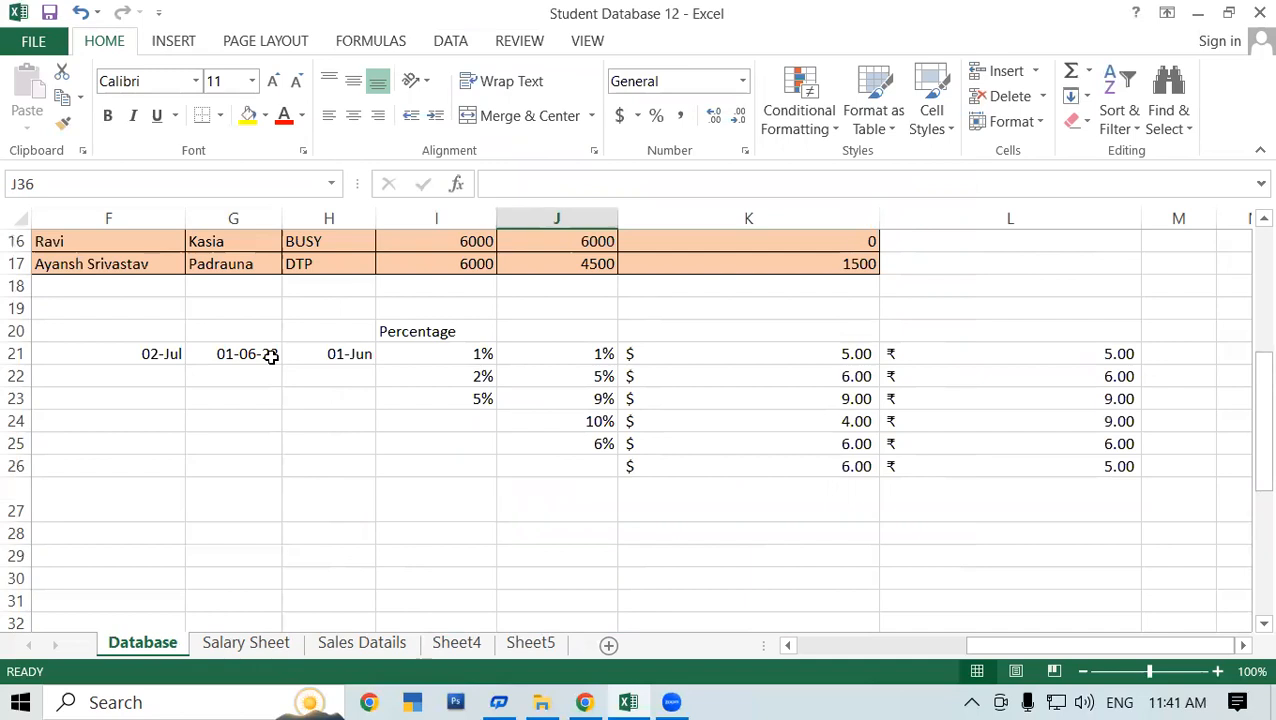
pyautogui.scroll(-5, 268, 358)
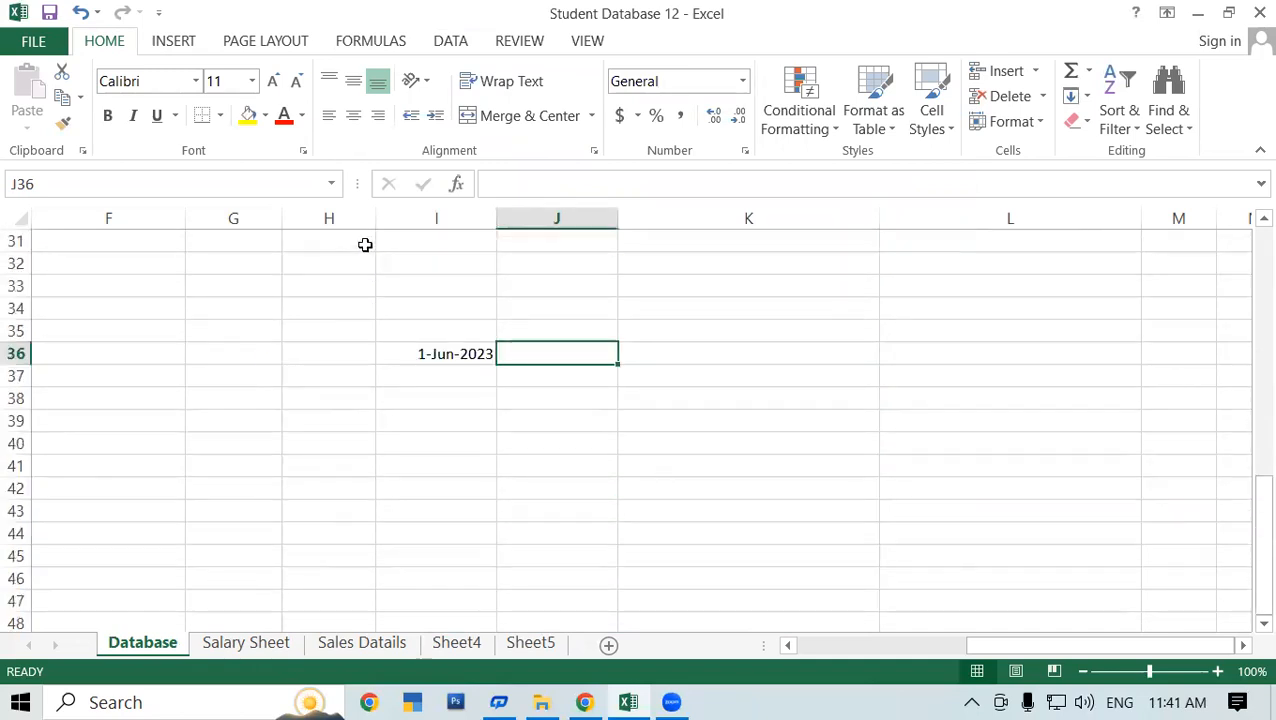
pyautogui.click(637, 117)
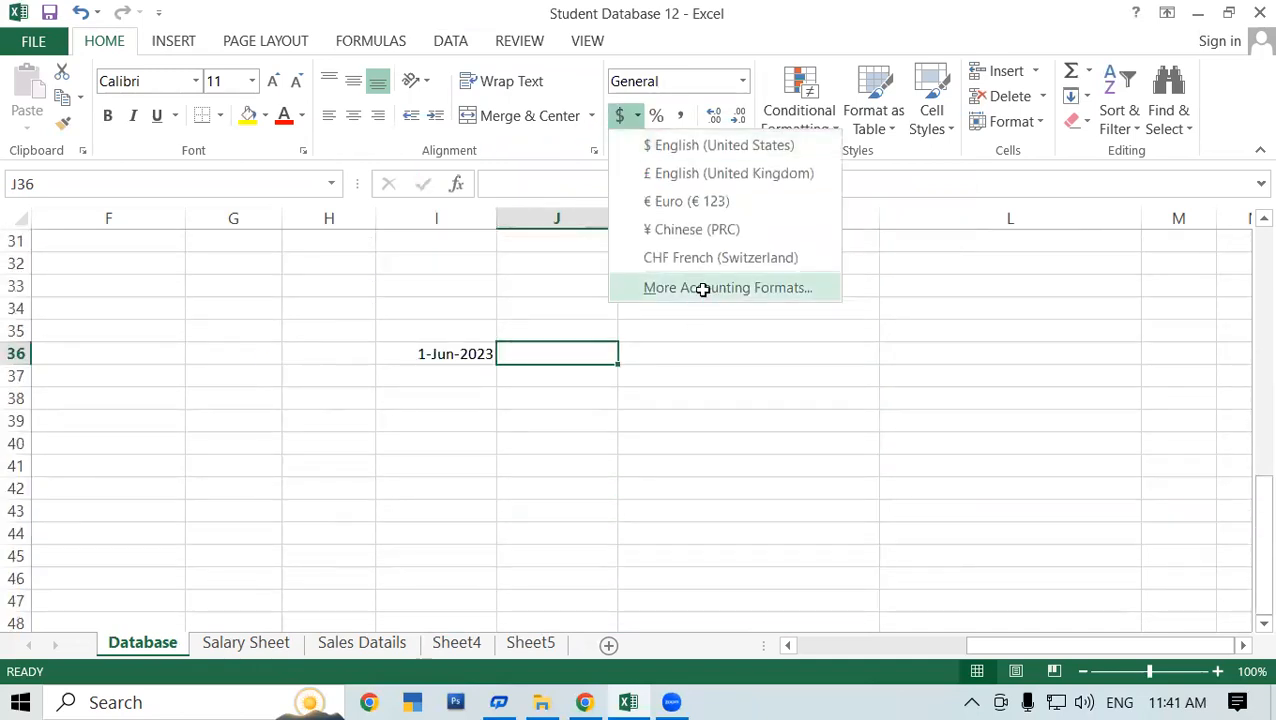
pyautogui.click(703, 289)
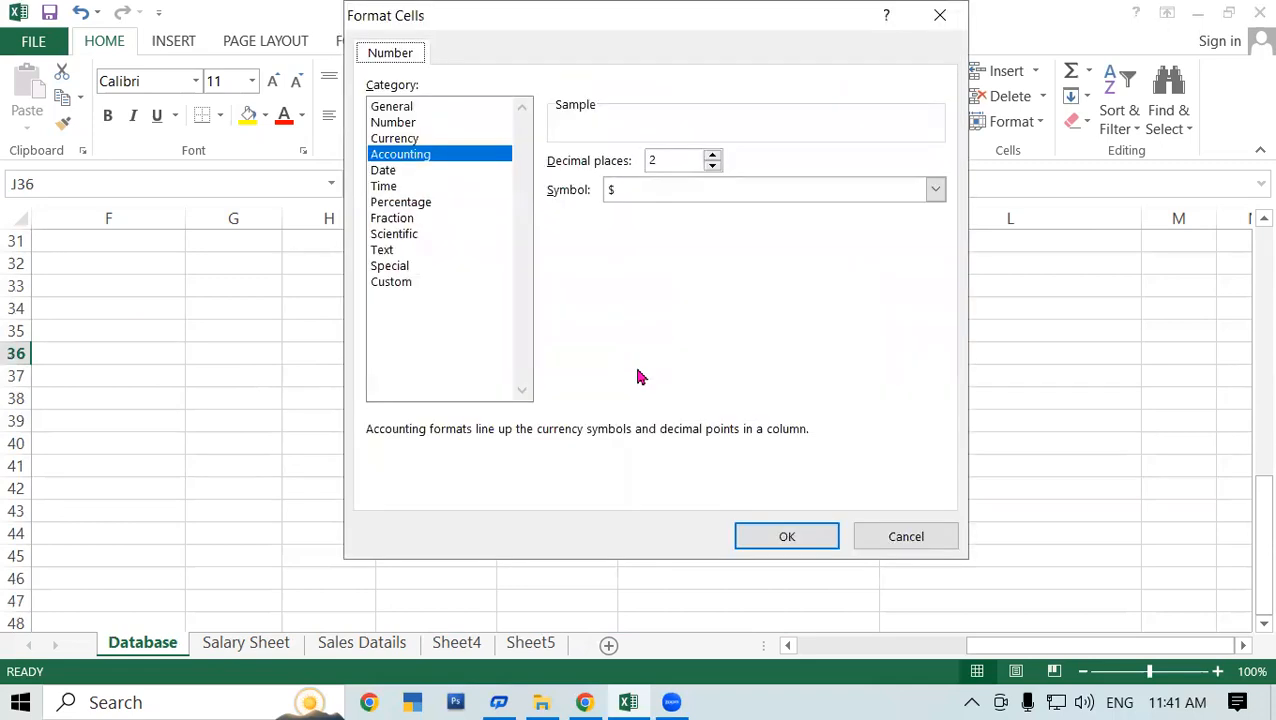
pyautogui.click(390, 186)
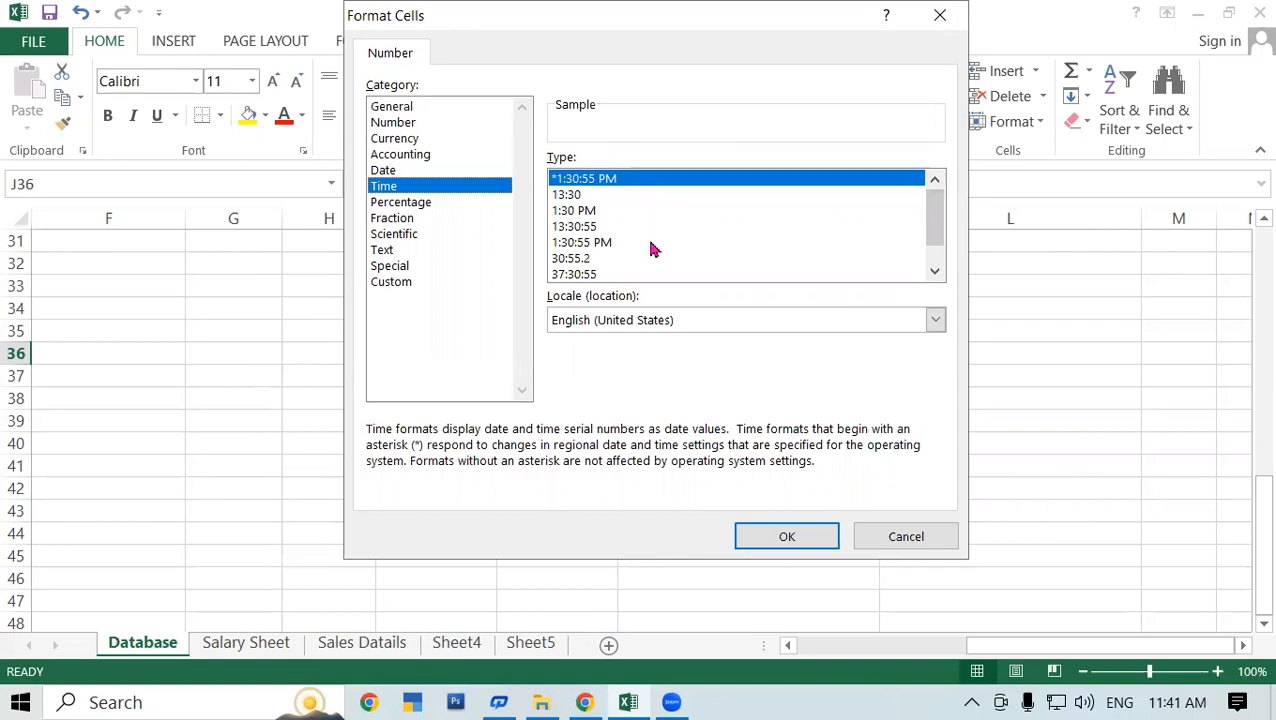
pyautogui.moveTo(931, 236); pyautogui.dragTo(935, 263)
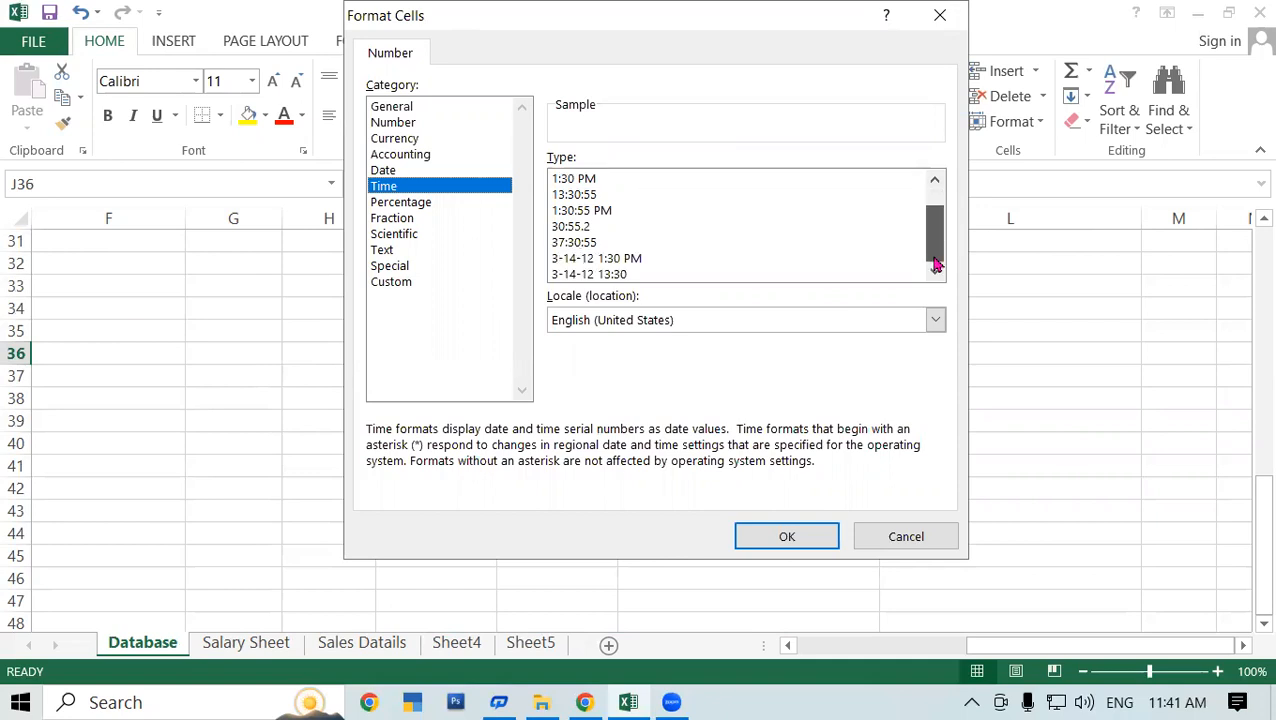
# Review the Accounting, Currency, Number, General, Text, Special and Custom format categories for cell J36, and close the settings without applying any
pyautogui.click(399, 157)
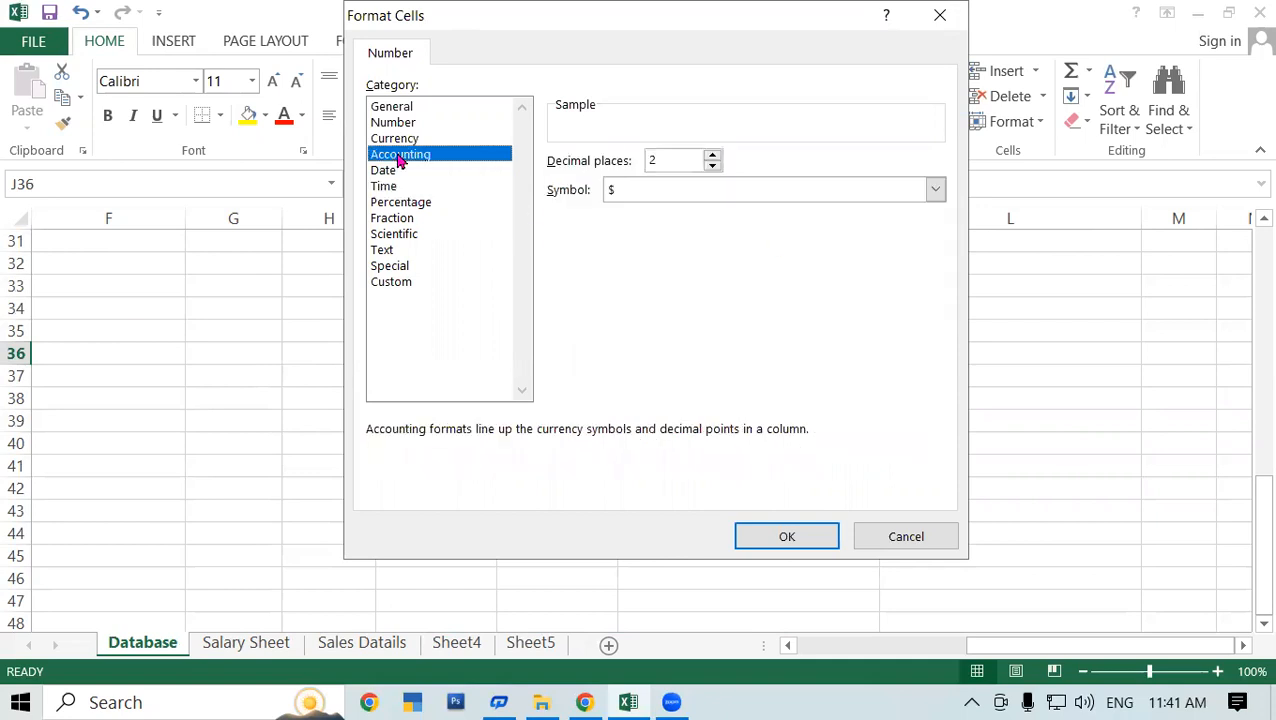
pyautogui.click(398, 140)
pyautogui.click(397, 124)
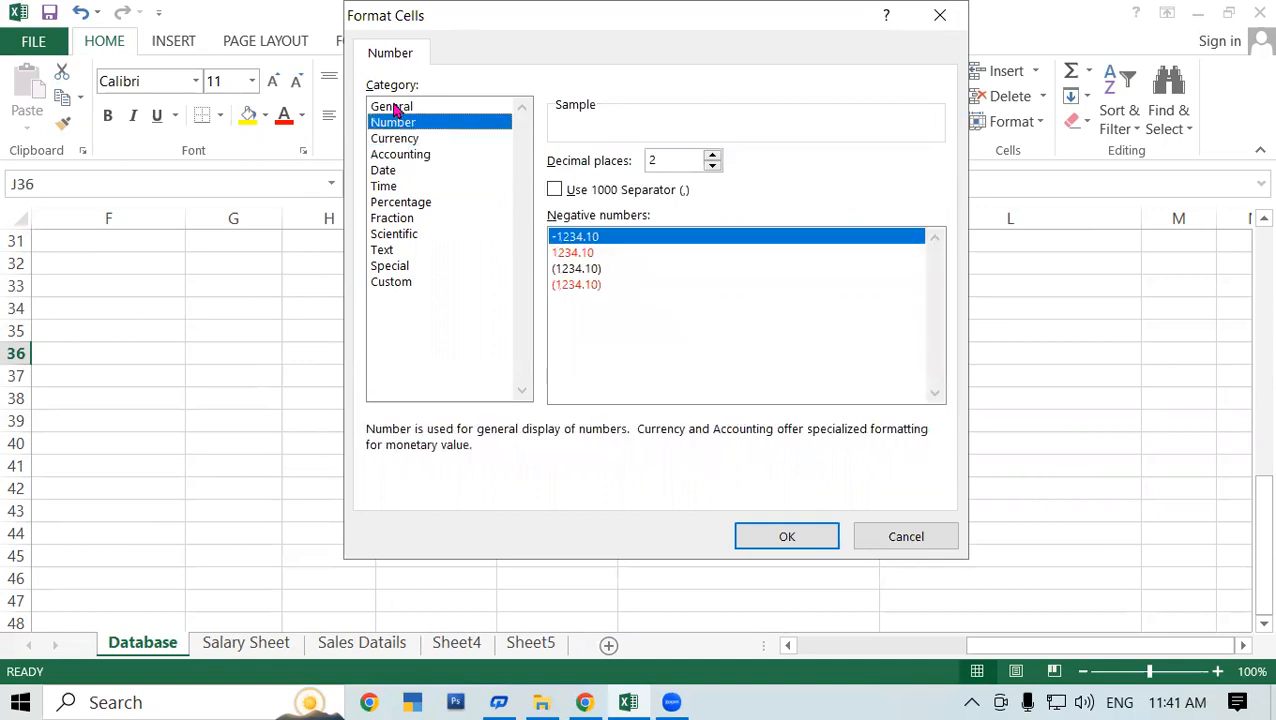
pyautogui.click(395, 108)
pyautogui.click(400, 251)
pyautogui.click(405, 267)
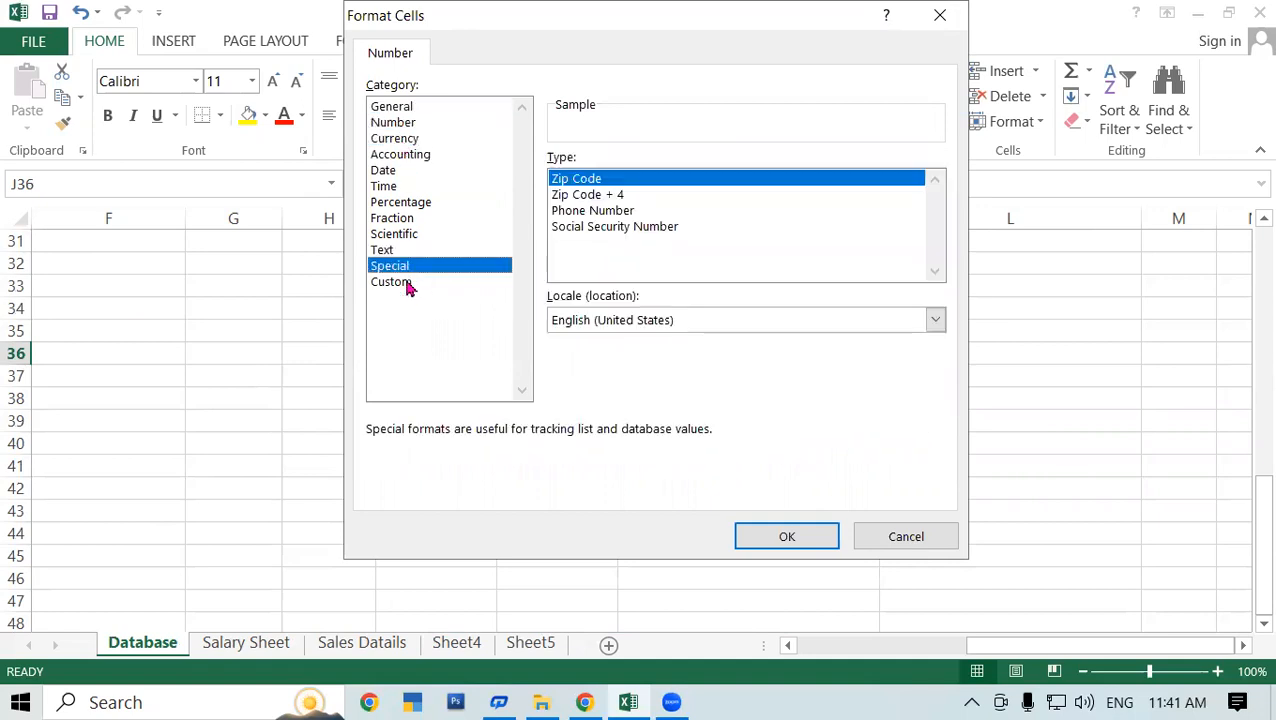
pyautogui.click(405, 283)
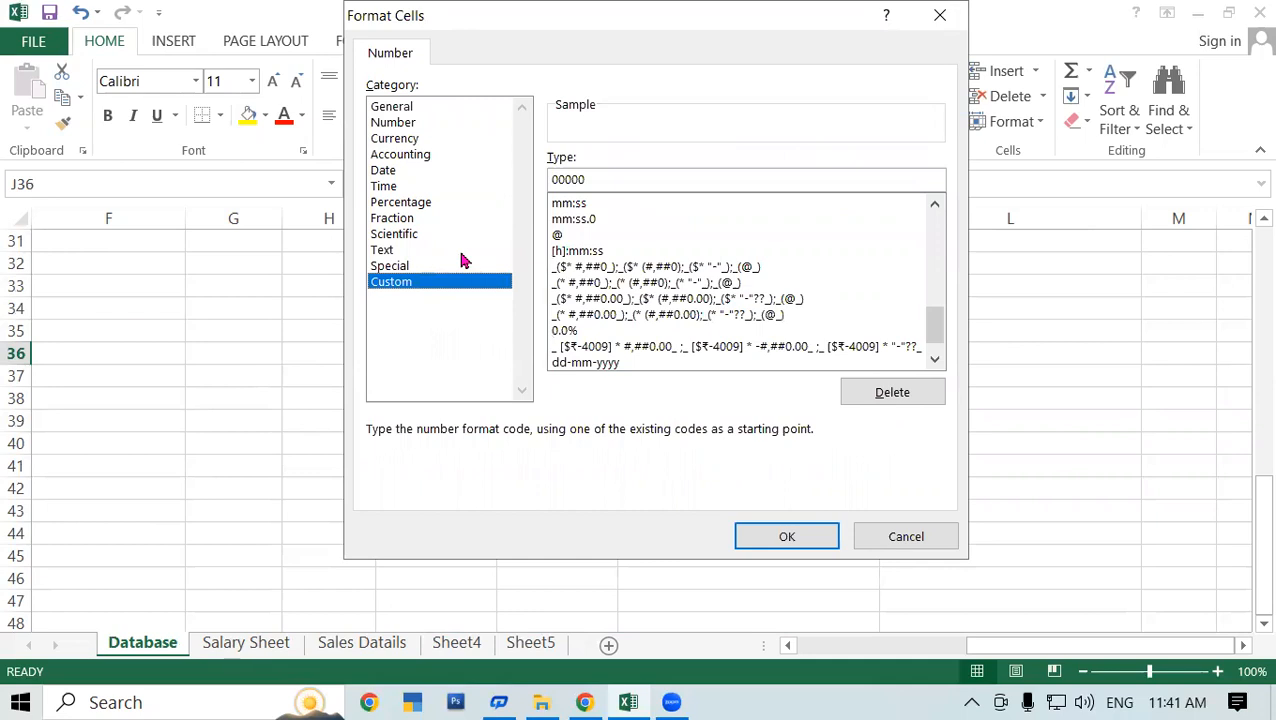
pyautogui.click(897, 530)
pyautogui.click(550, 484)
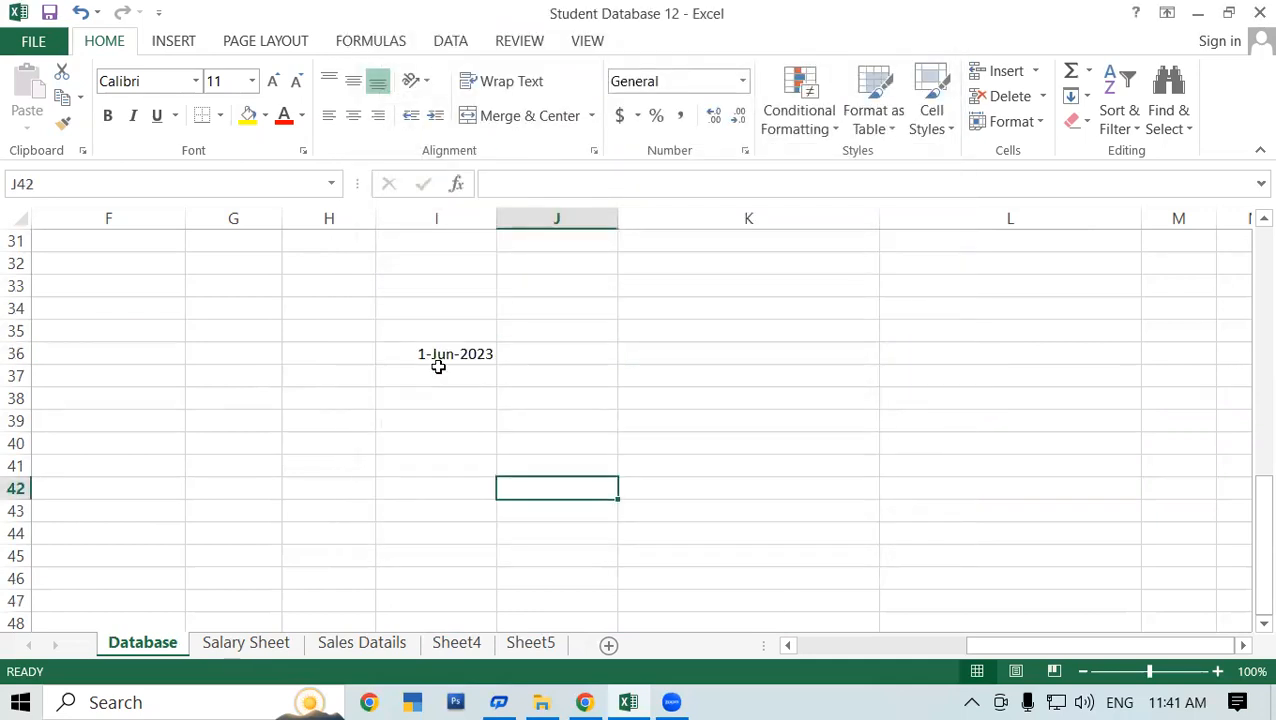
pyautogui.click(438, 362)
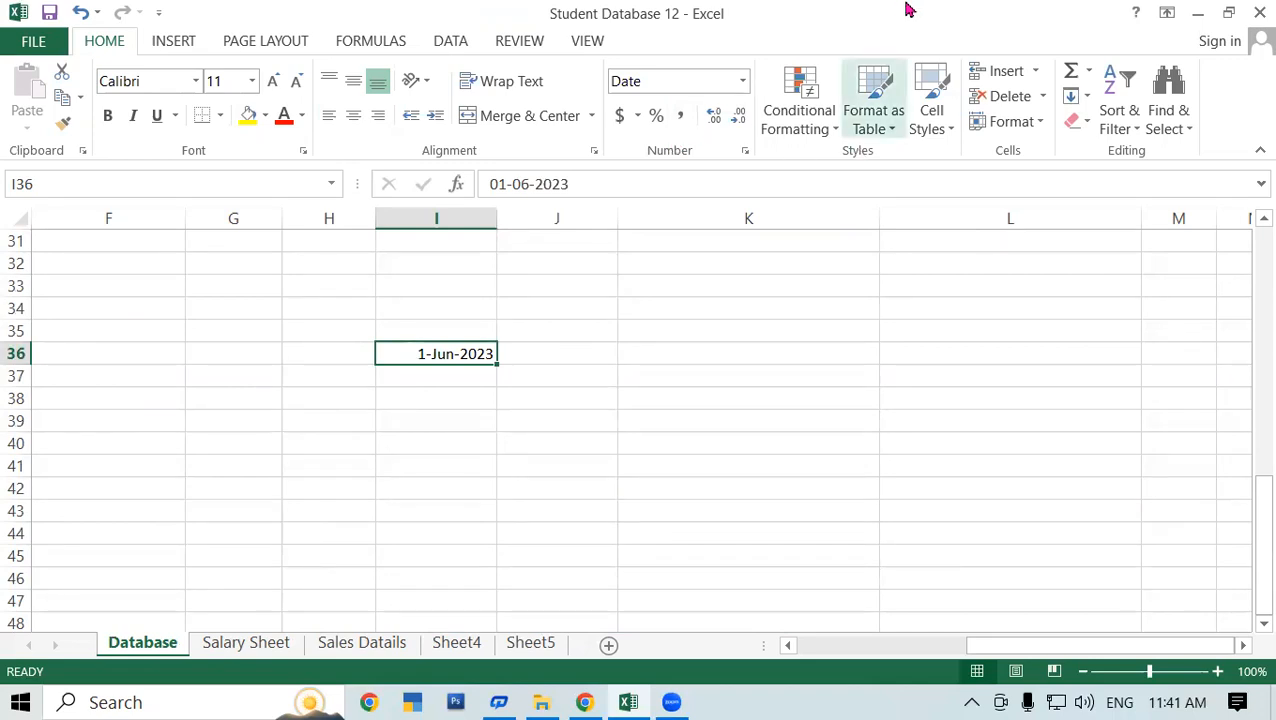
pyautogui.click(971, 305)
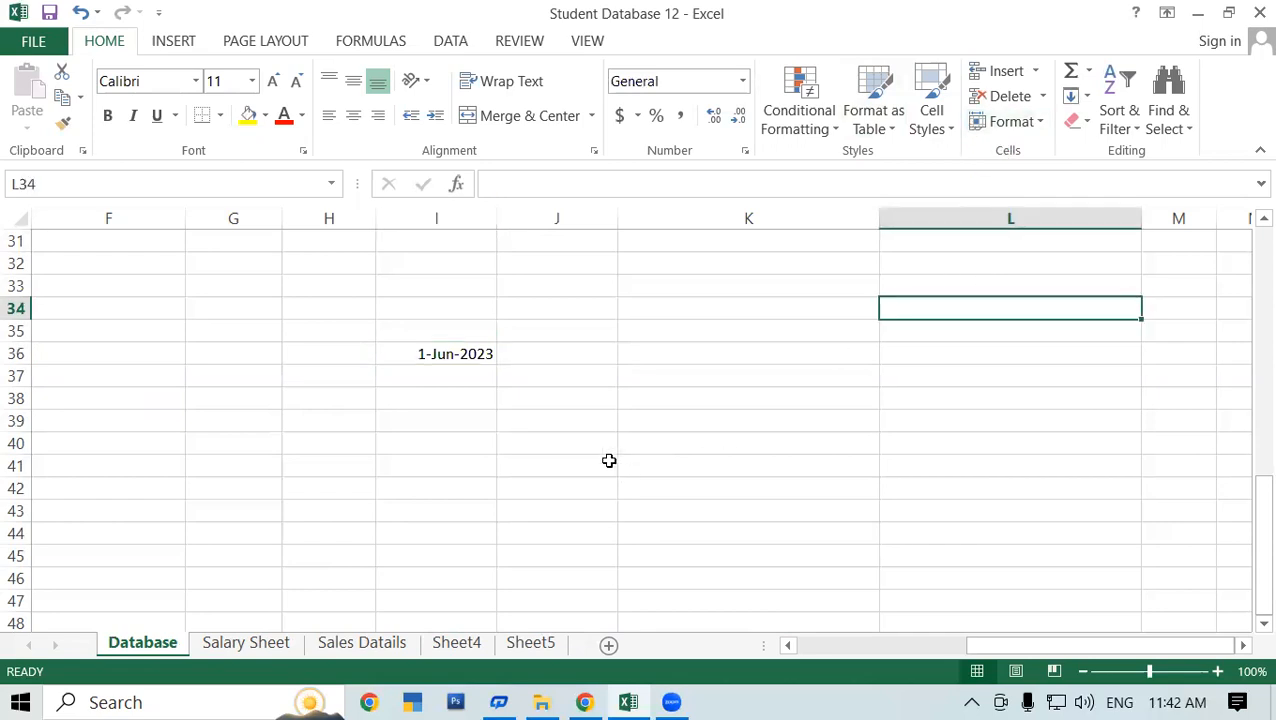
# Delete columns B to D in front of the student table's Sr.No column
pyautogui.scroll(4, 609, 460)
pyautogui.scroll(6, 609, 460)
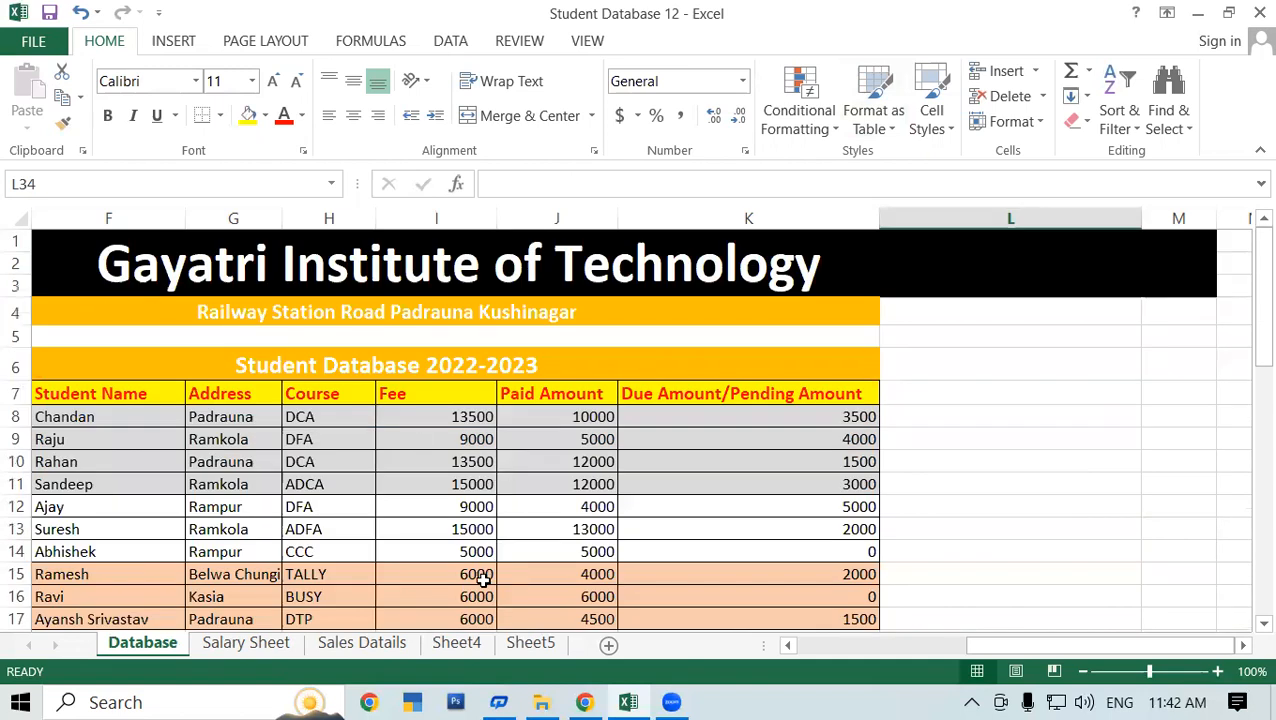
pyautogui.moveTo(985, 648); pyautogui.dragTo(850, 652)
pyautogui.moveTo(75, 218); pyautogui.dragTo(233, 218)
pyautogui.click(1003, 96)
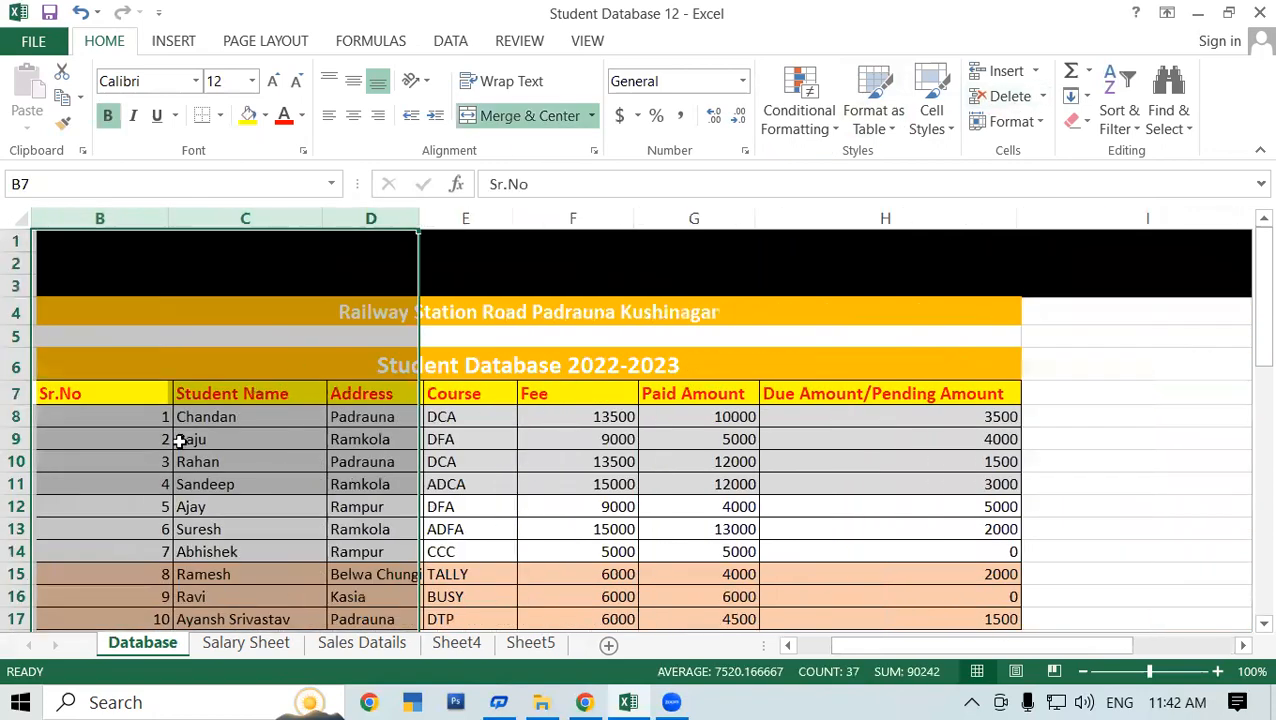
pyautogui.click(200, 461)
pyautogui.click(612, 436)
pyautogui.scroll(-3, 530, 402)
pyautogui.scroll(3, 527, 399)
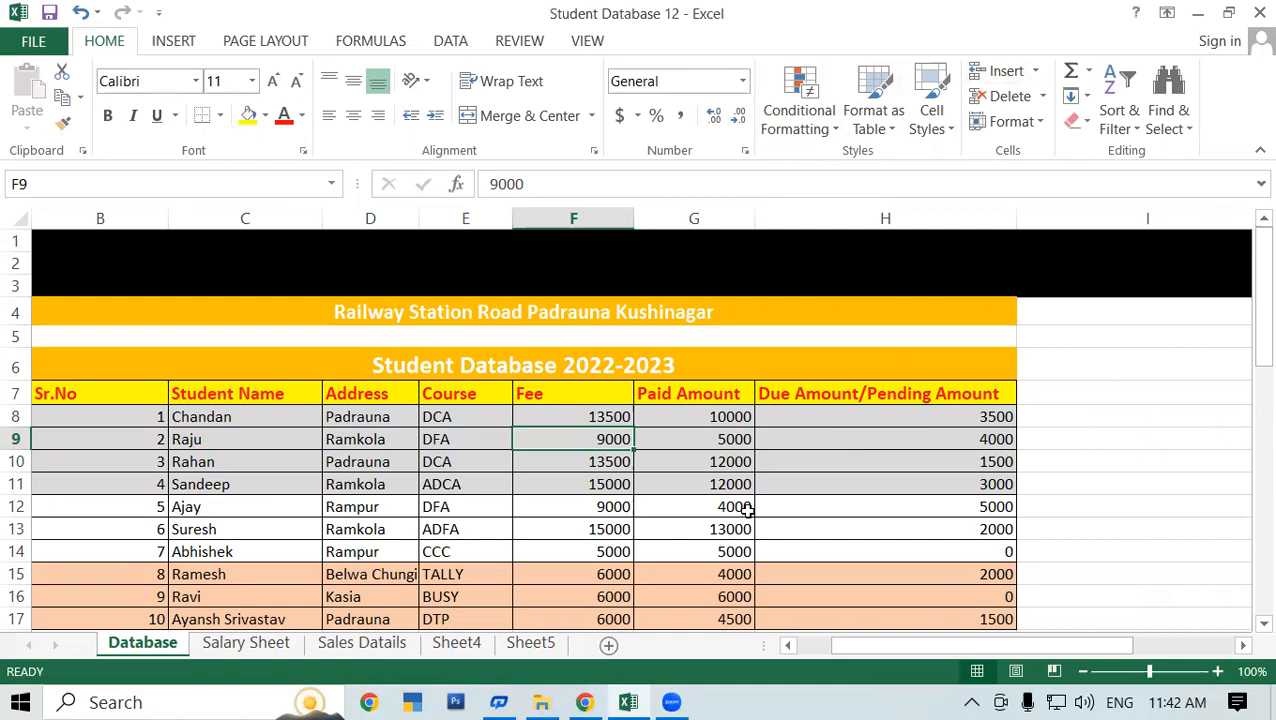
pyautogui.press('Left')
pyautogui.scroll(-1, 250, 438)
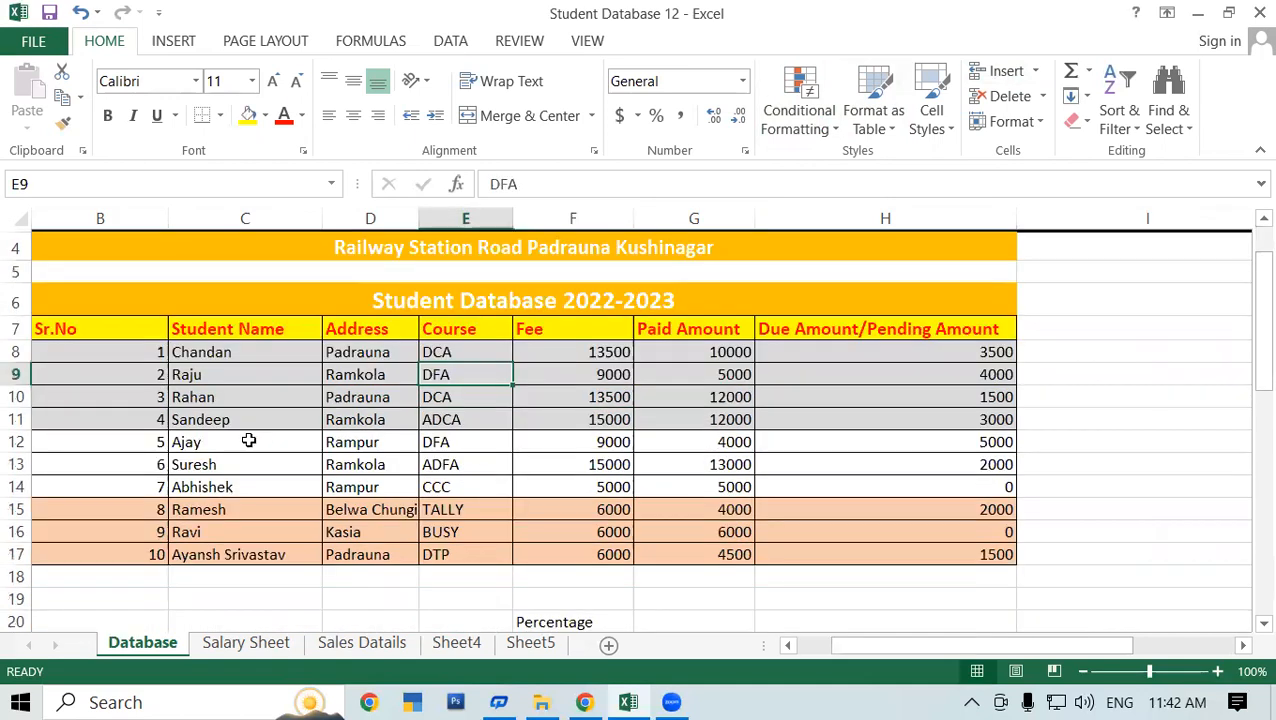
# Examine the Sr.No, Student Name and Address columns and the available options for inserting cells, rows, columns or sheets
pyautogui.moveTo(74, 330); pyautogui.dragTo(105, 552)
pyautogui.moveTo(243, 326); pyautogui.dragTo(252, 552)
pyautogui.moveTo(365, 326); pyautogui.dragTo(373, 558)
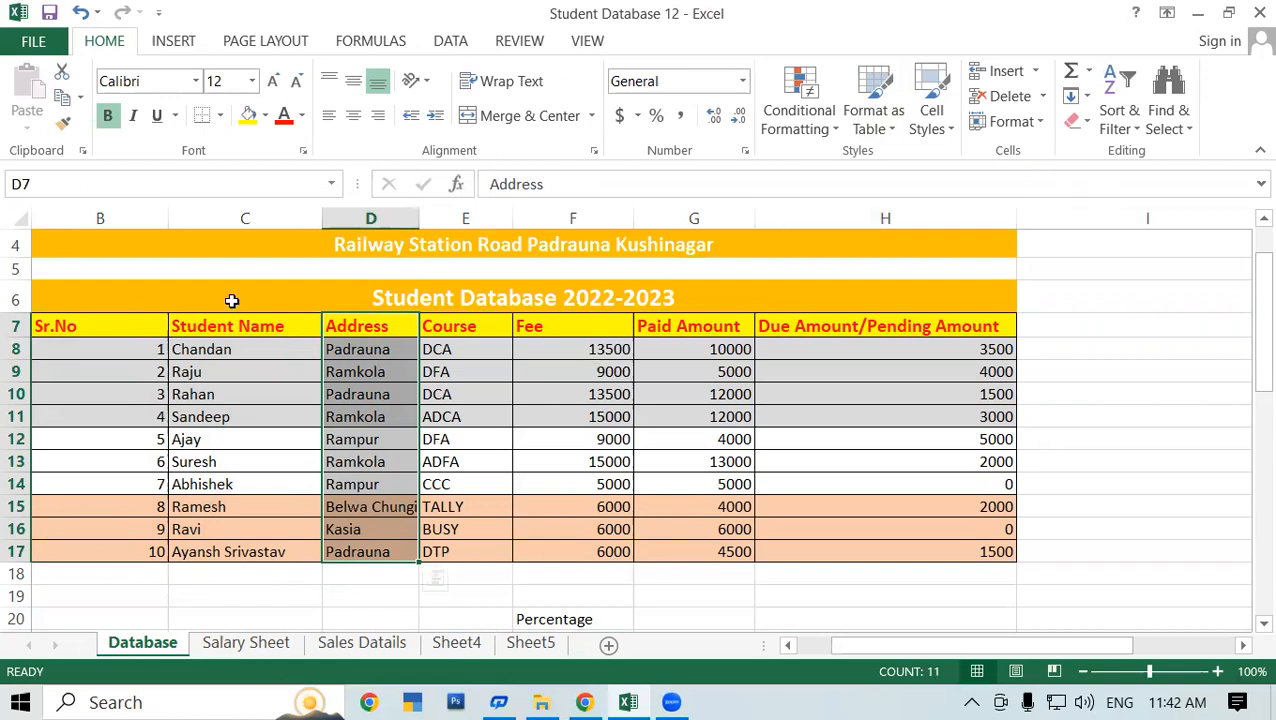
pyautogui.click(1038, 72)
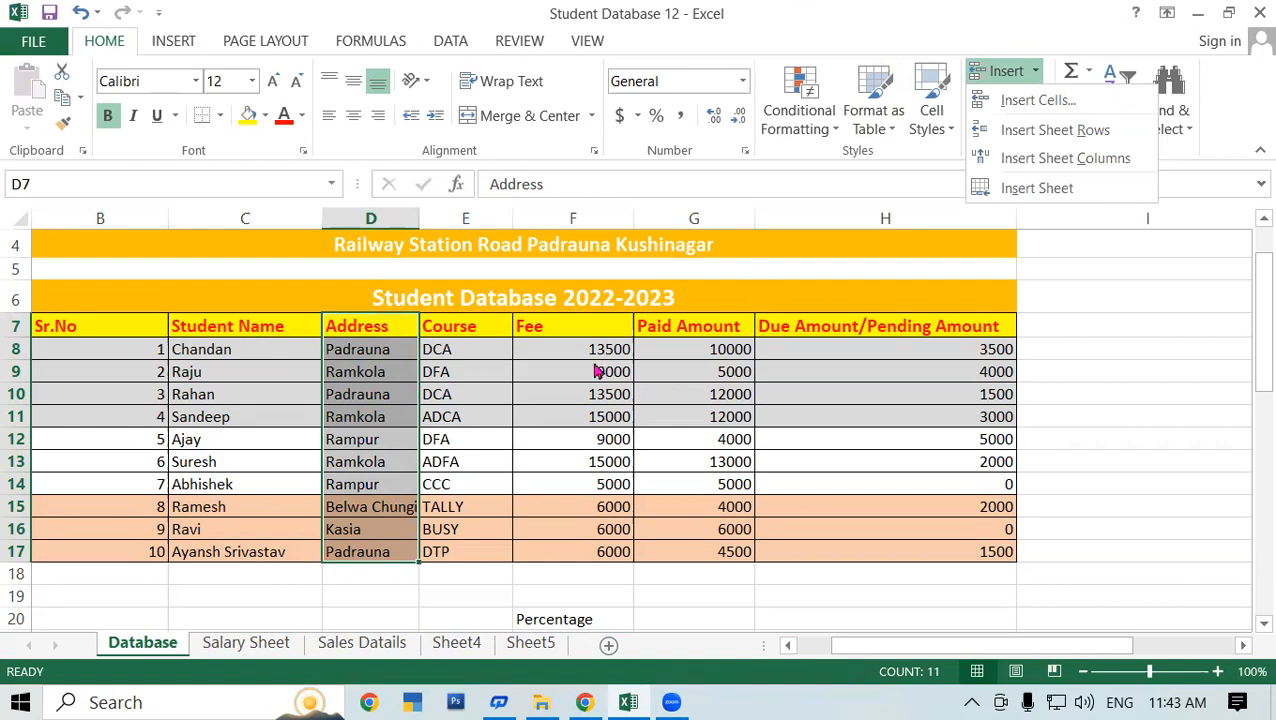
pyautogui.click(340, 372)
pyautogui.click(365, 370)
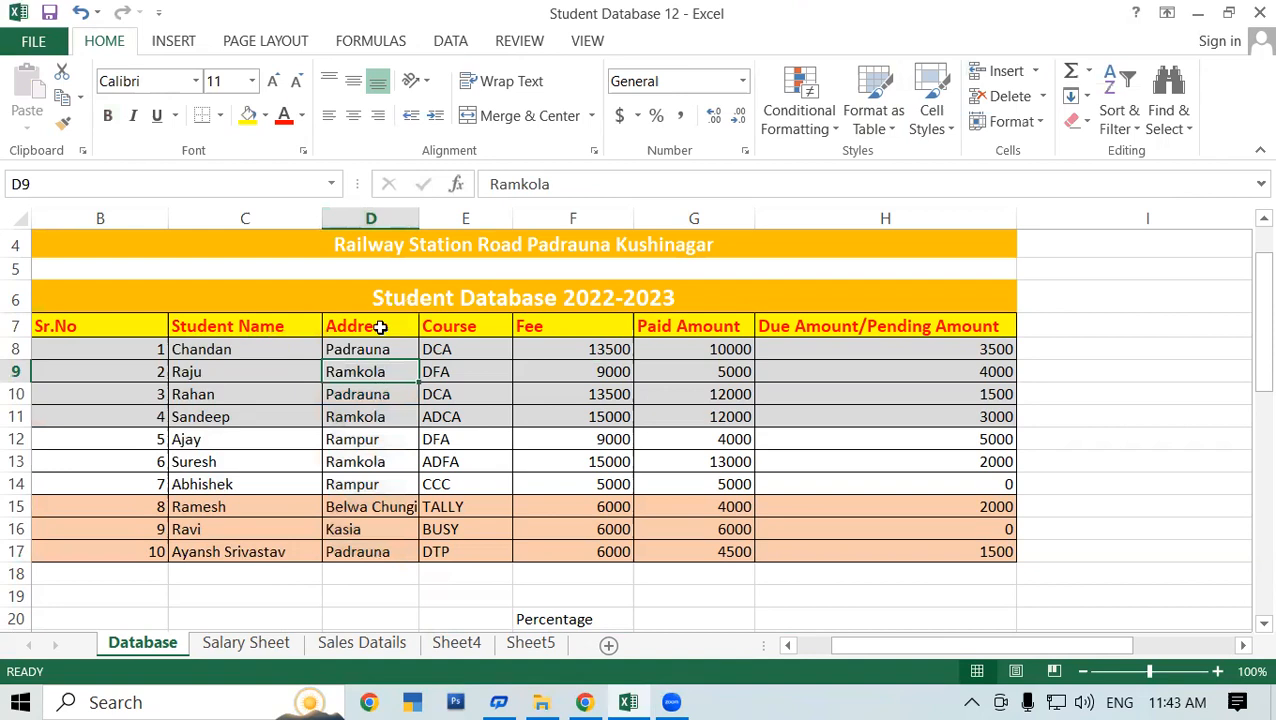
# Insert a new sheet column before the Address column and enter the heading Father's Name in cell D7
pyautogui.click(371, 217)
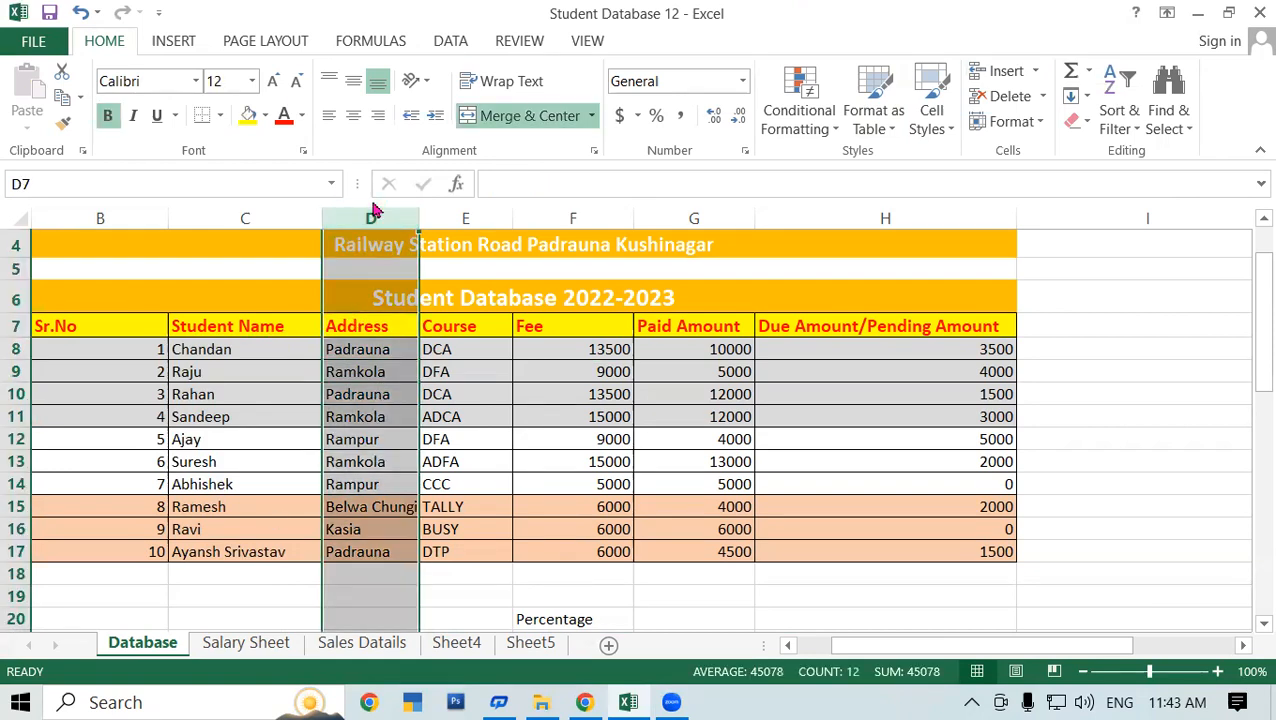
pyautogui.click(1040, 72)
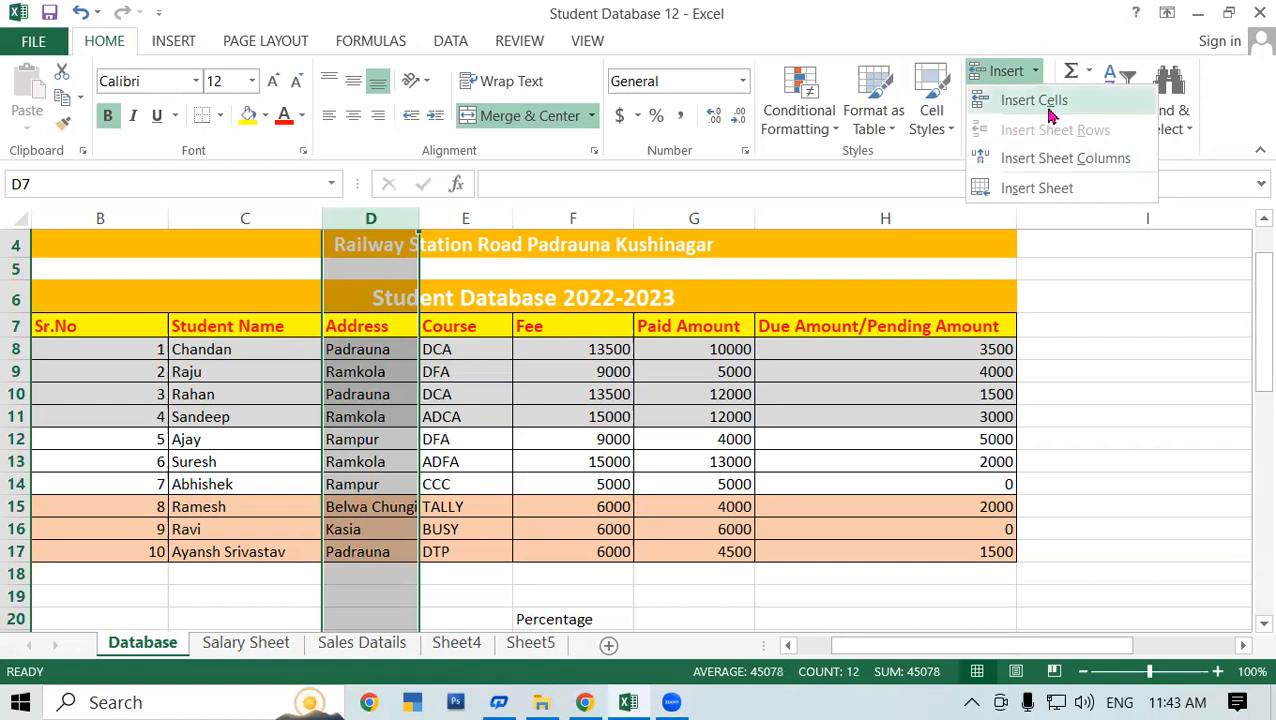
pyautogui.click(1066, 158)
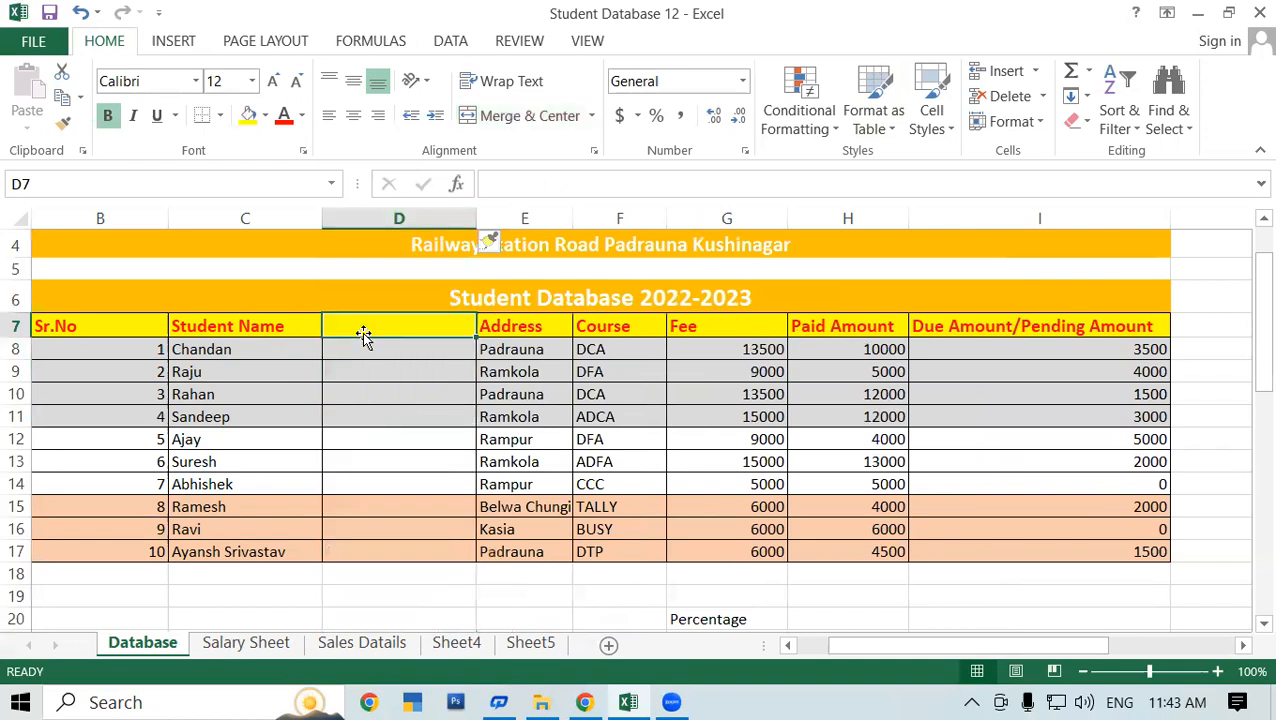
pyautogui.write('Father')
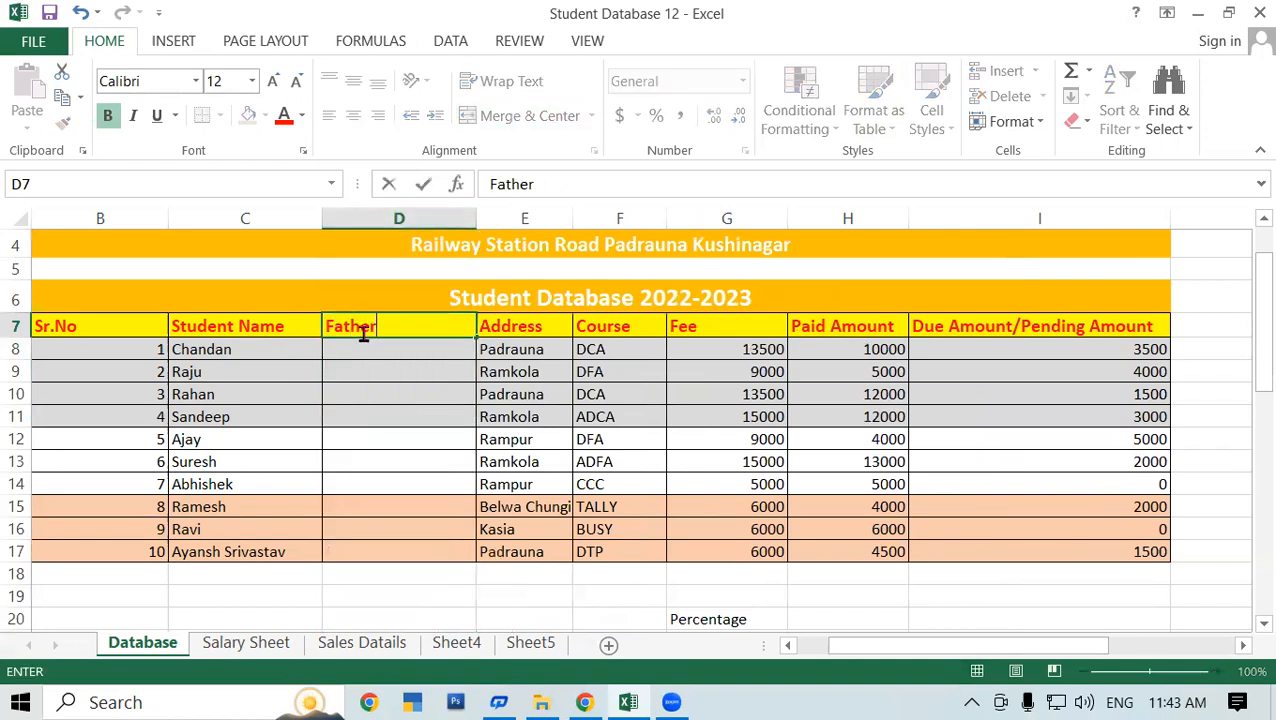
pyautogui.write("'s N")
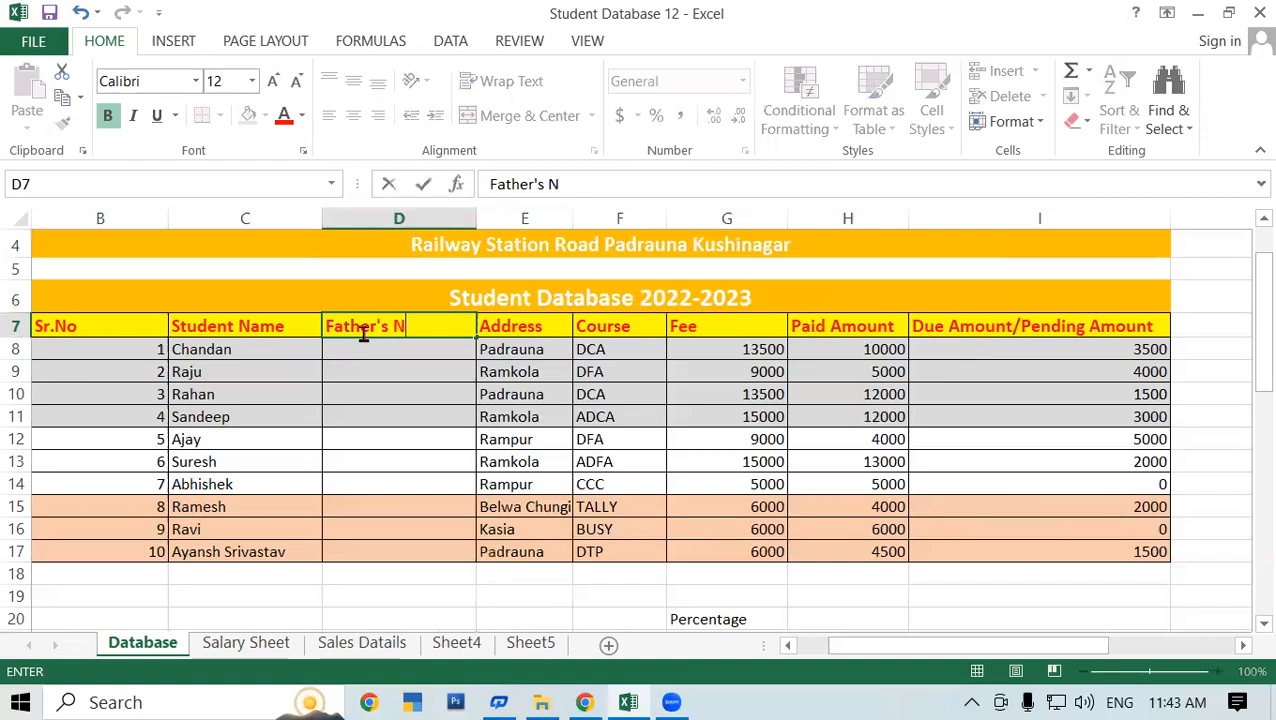
pyautogui.write('ame')
pyautogui.click(363, 349)
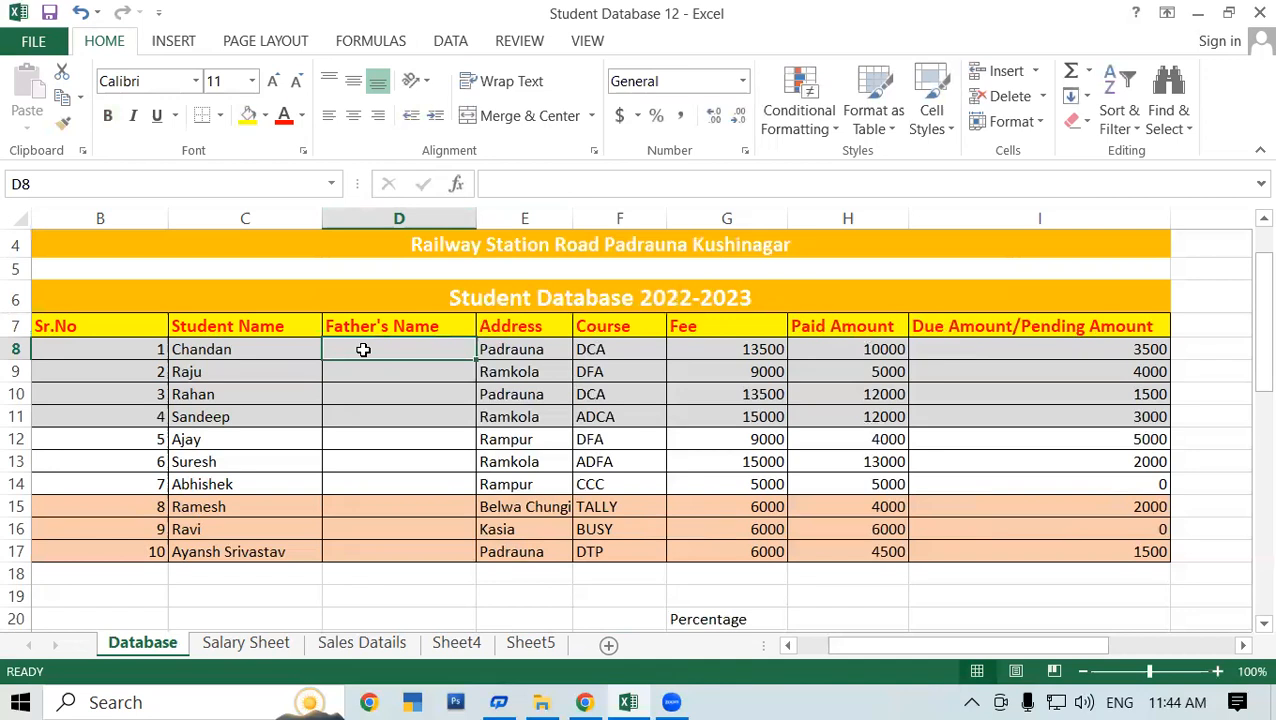
pyautogui.click(398, 217)
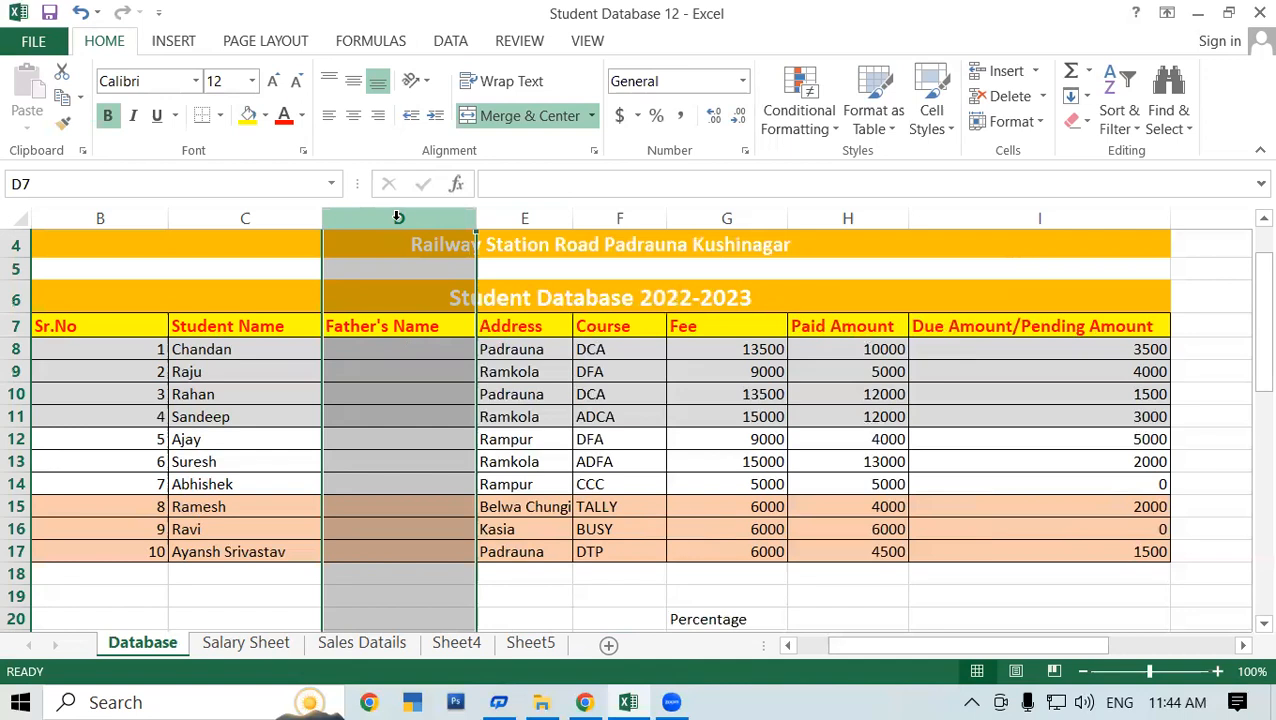
pyautogui.click(516, 385)
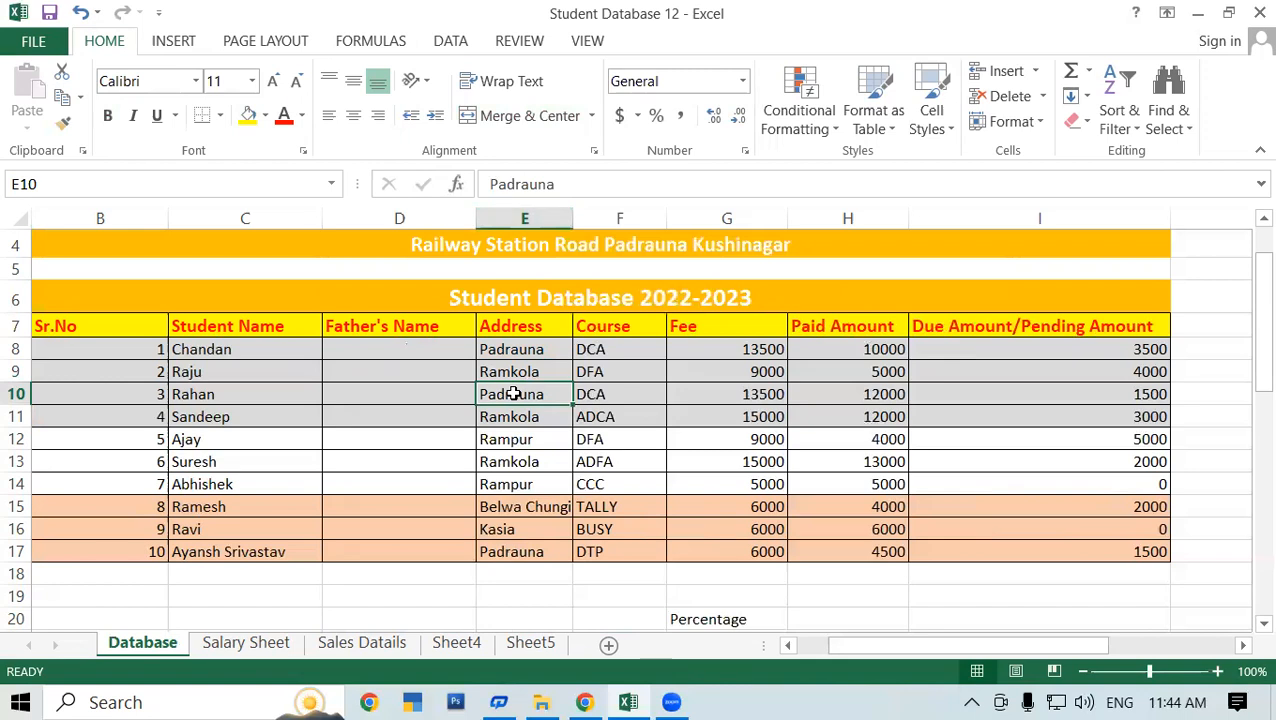
pyautogui.click(520, 218)
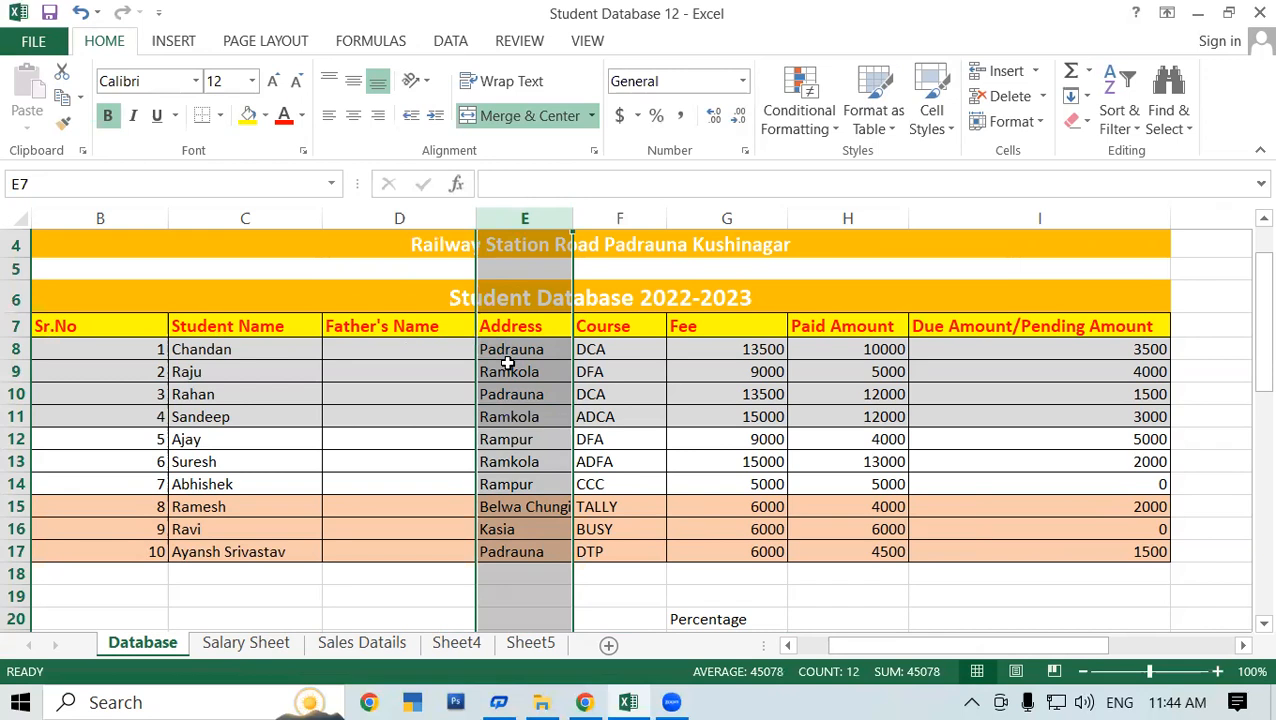
pyautogui.click(423, 393)
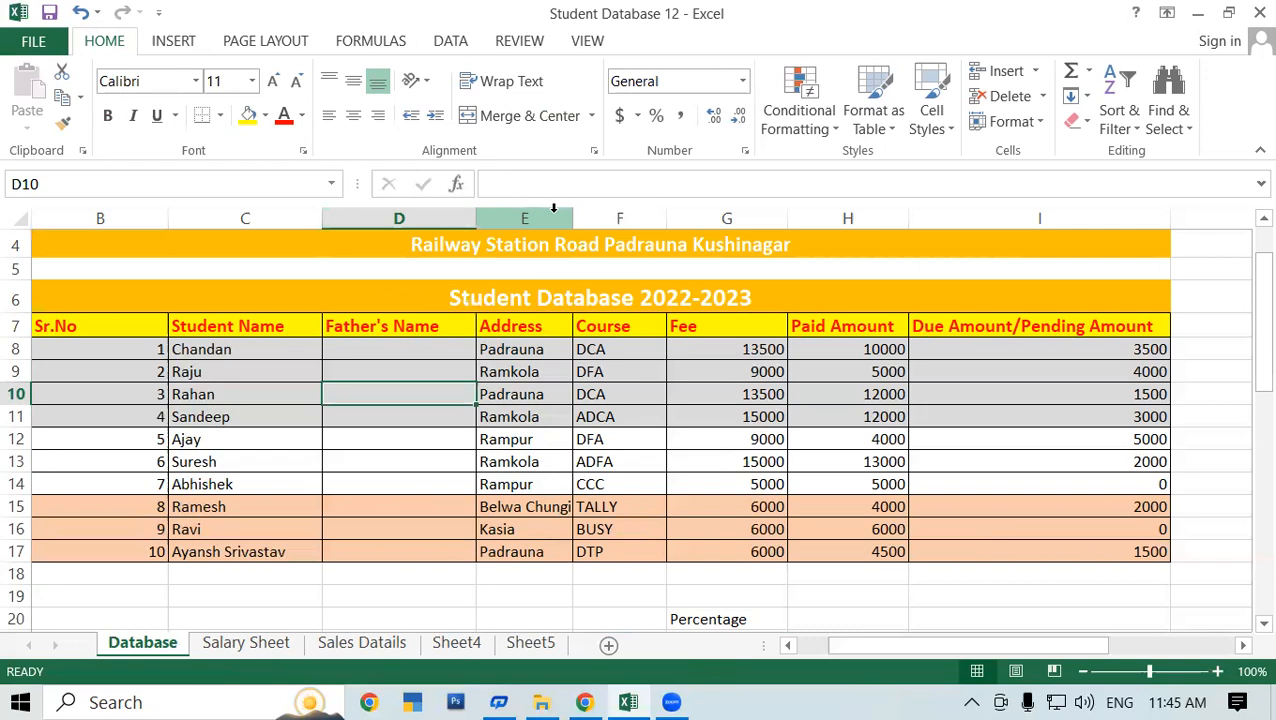
pyautogui.click(419, 486)
pyautogui.click(378, 344)
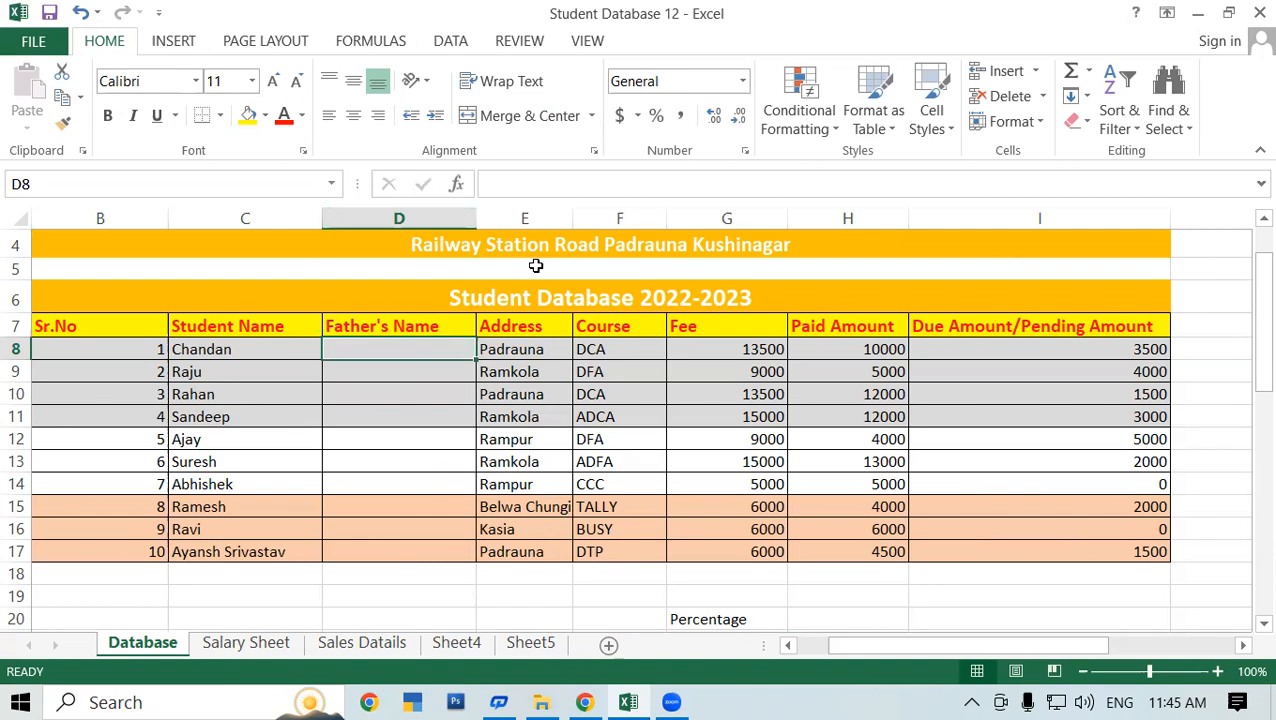
# Remove the Father's Name heading and the whole column inserted before Address
pyautogui.press('Up')
pyautogui.press('Delete')
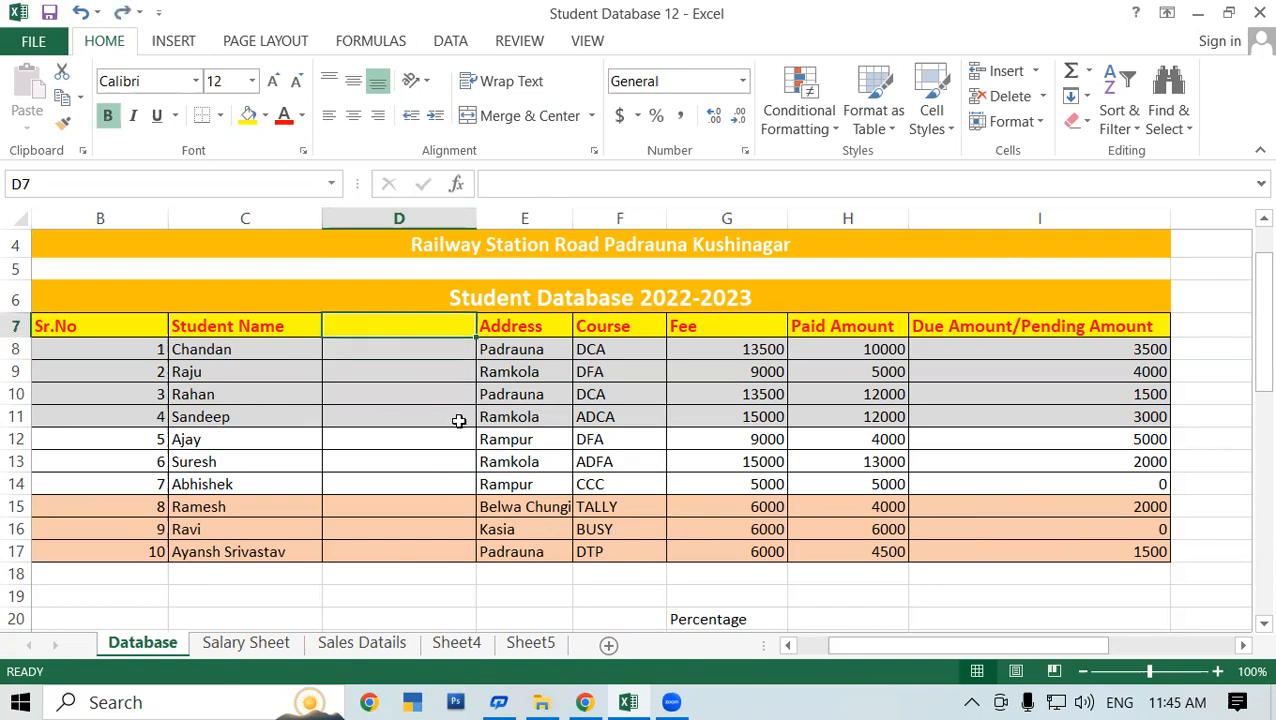
pyautogui.hotkey('ctrl', 'space')
pyautogui.hotkey('ctrl', '-')
pyautogui.click(368, 378)
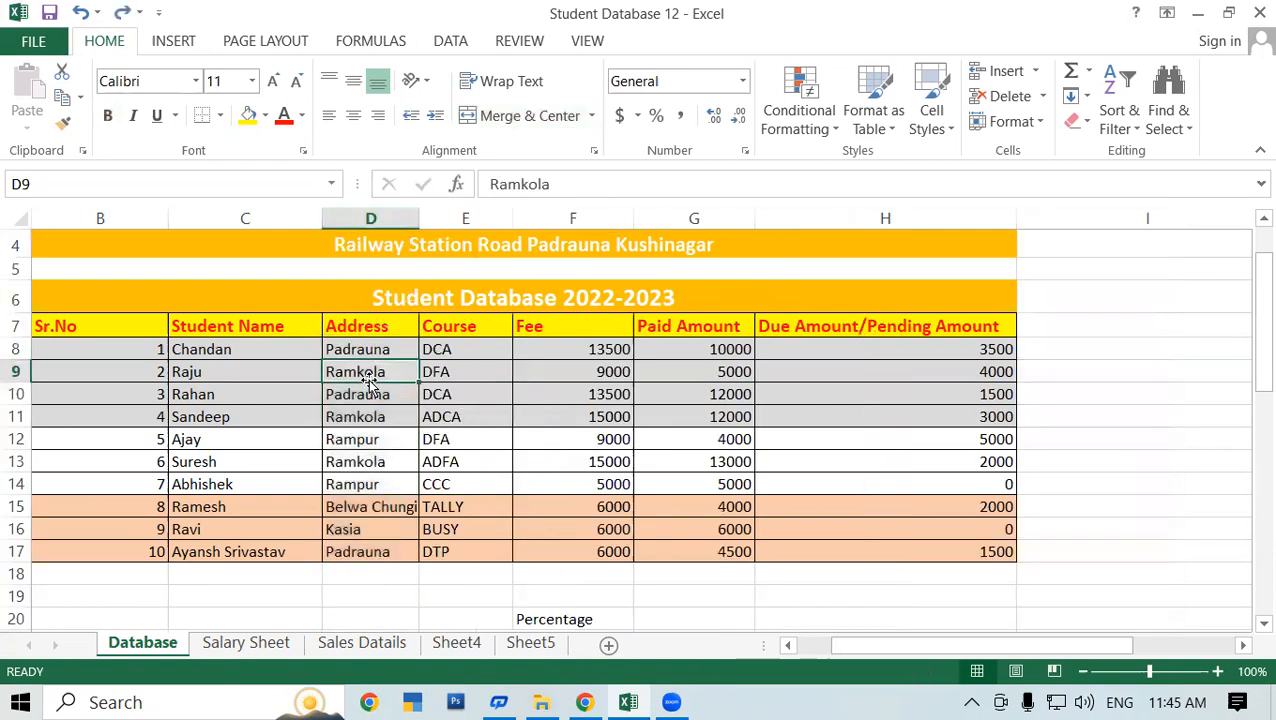
# Insert two sheet columns before the Address column, and undo the insertion
pyautogui.click(368, 217)
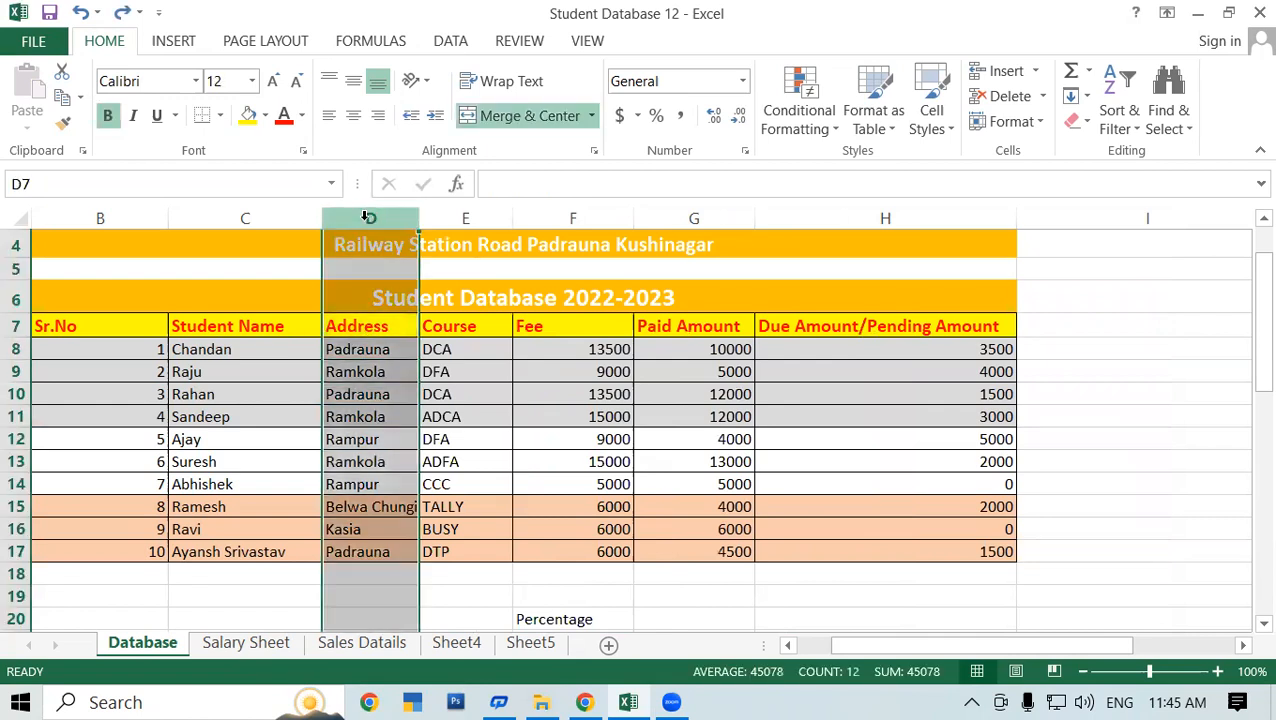
pyautogui.click(576, 396)
pyautogui.click(369, 217)
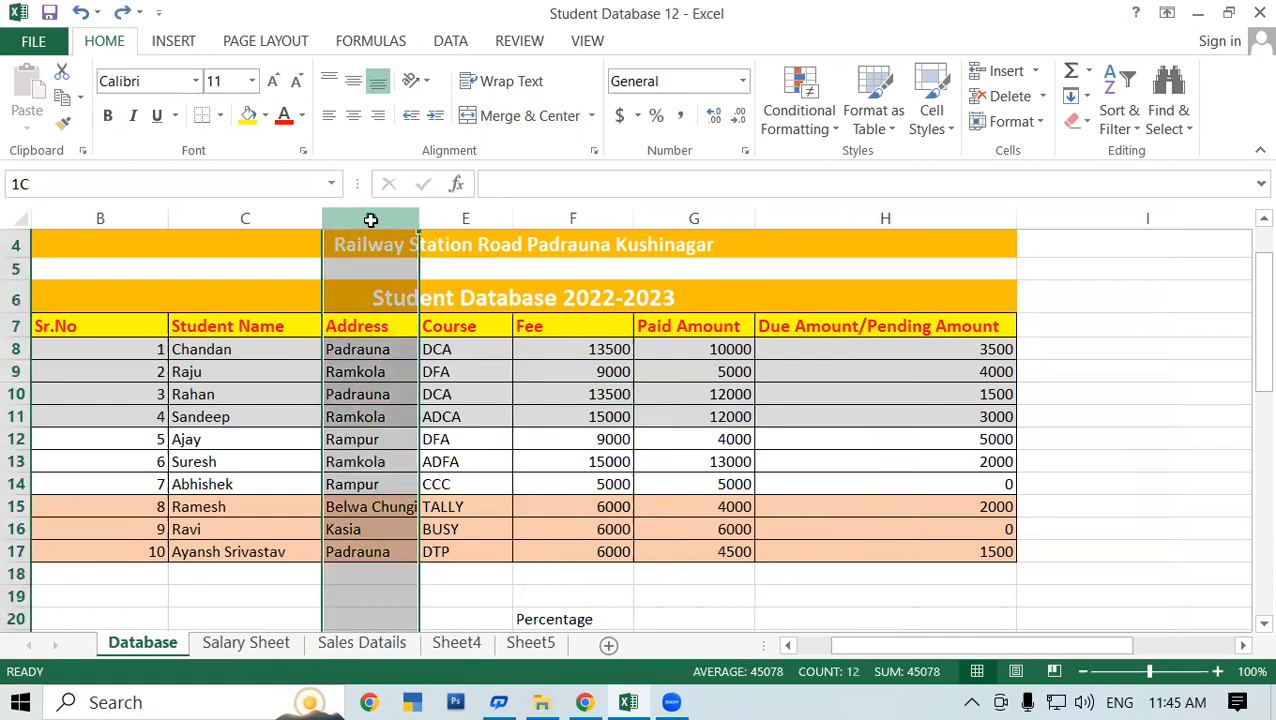
pyautogui.moveTo(370, 220); pyautogui.dragTo(456, 214)
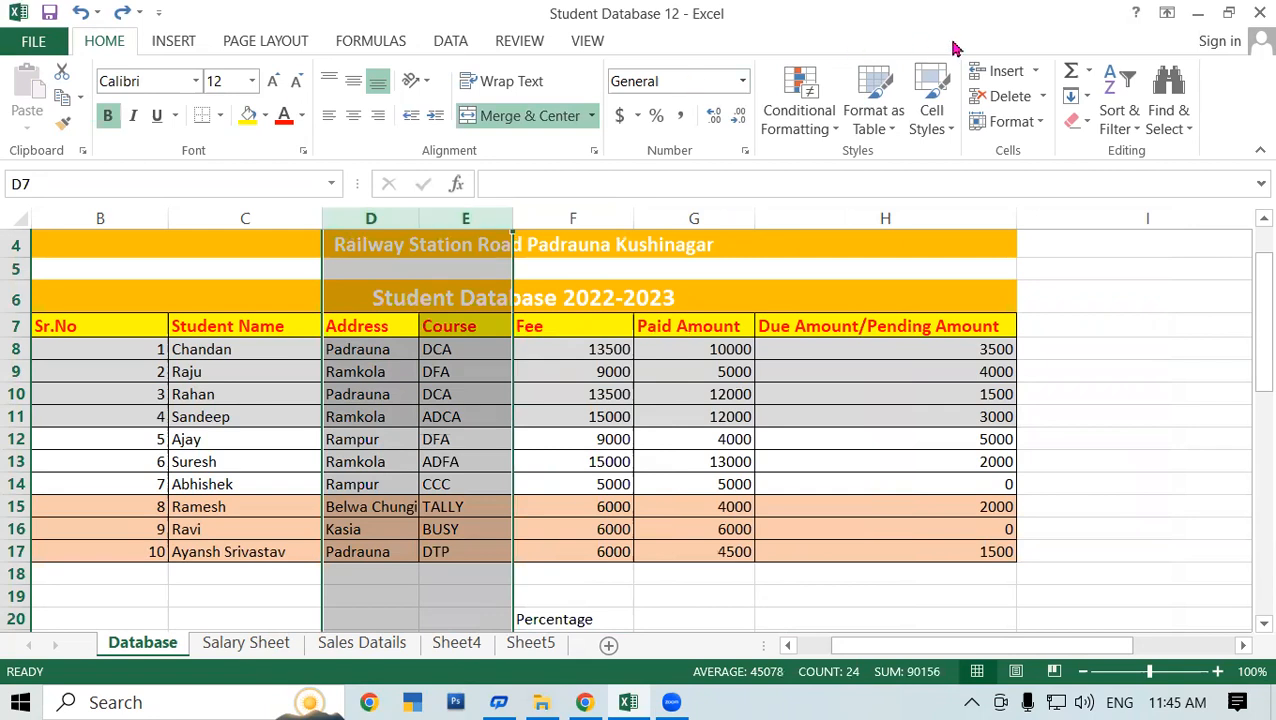
pyautogui.click(1037, 71)
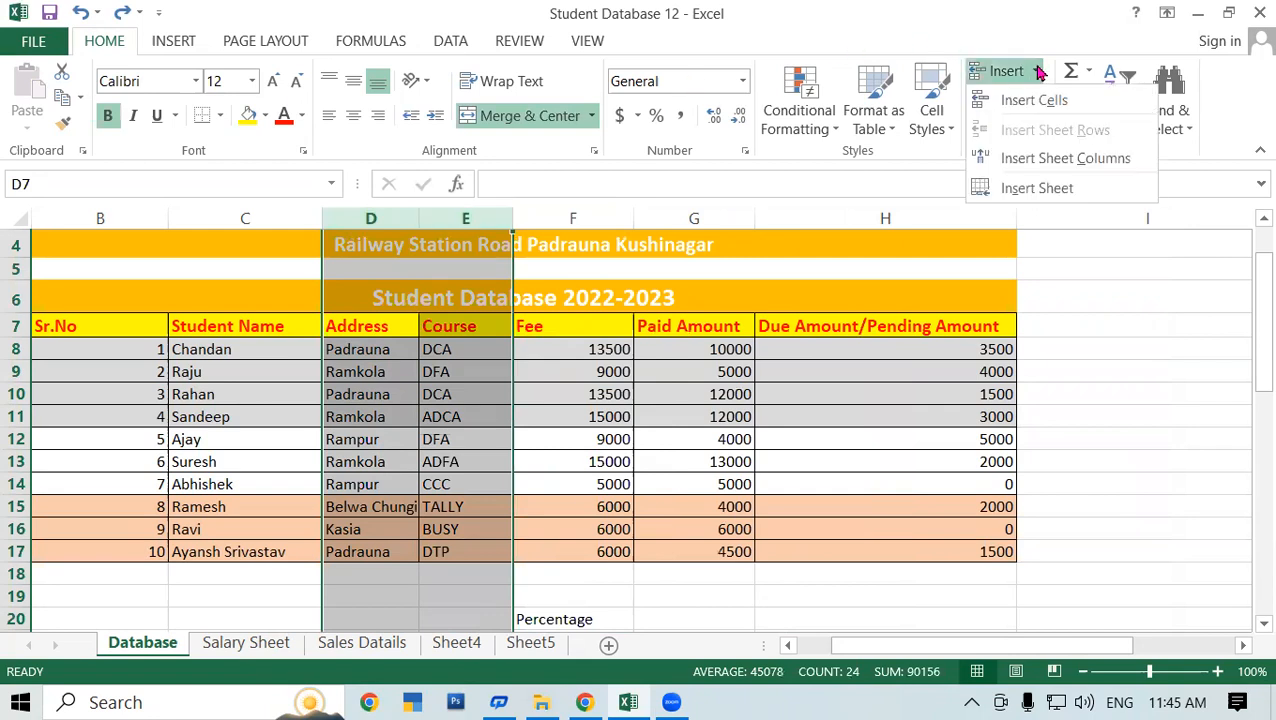
pyautogui.click(1040, 158)
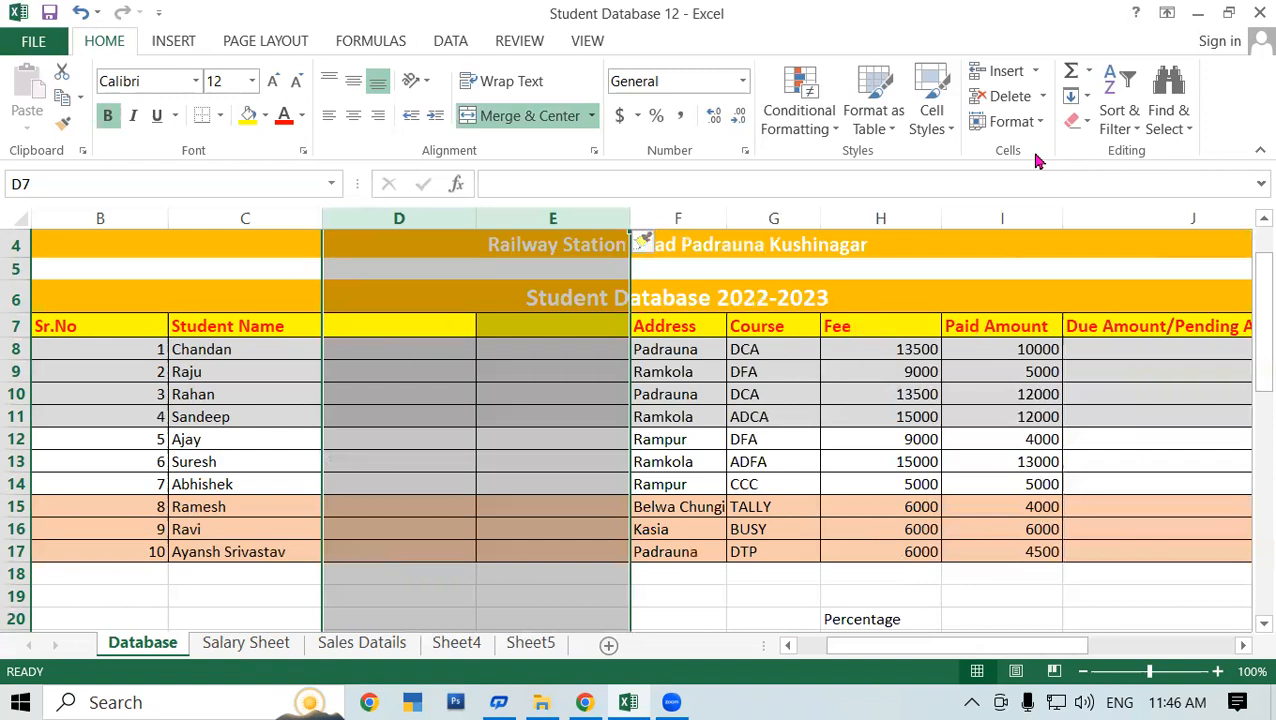
pyautogui.hotkey('ctrl', 'z')
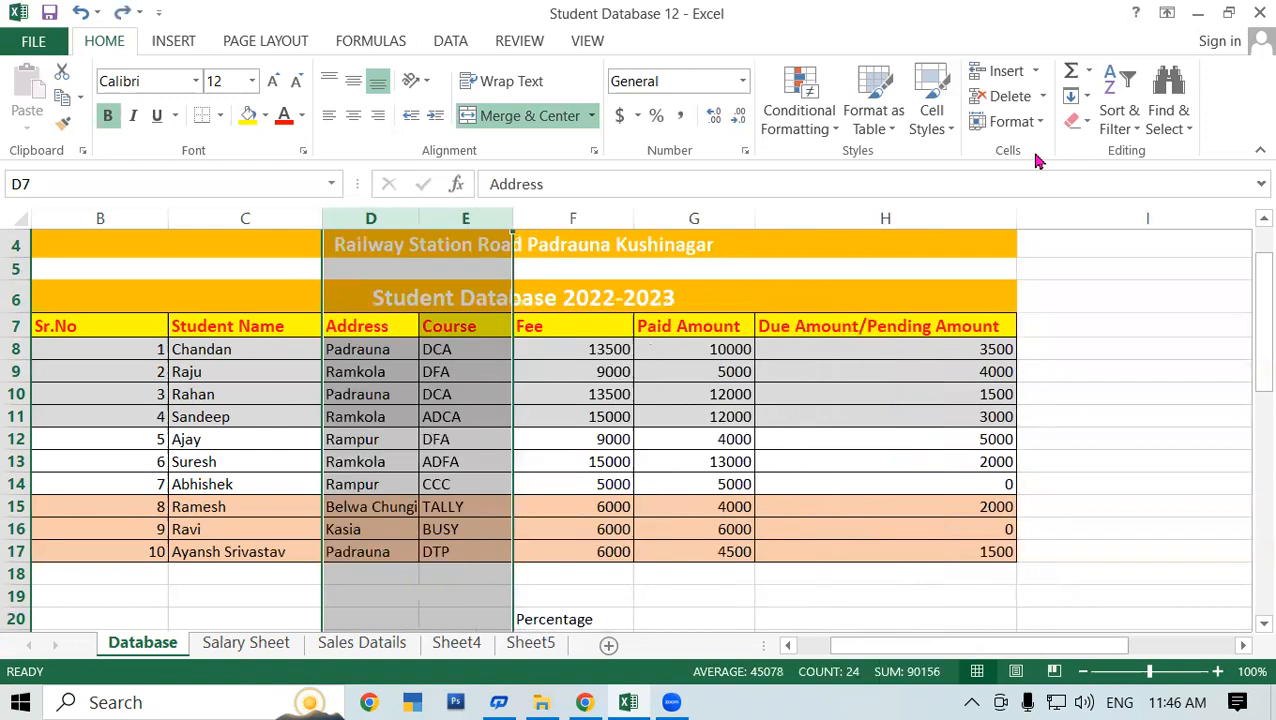
# Insert three sheet columns at once before the Address column, and undo the insertion
pyautogui.moveTo(352, 214); pyautogui.dragTo(578, 212)
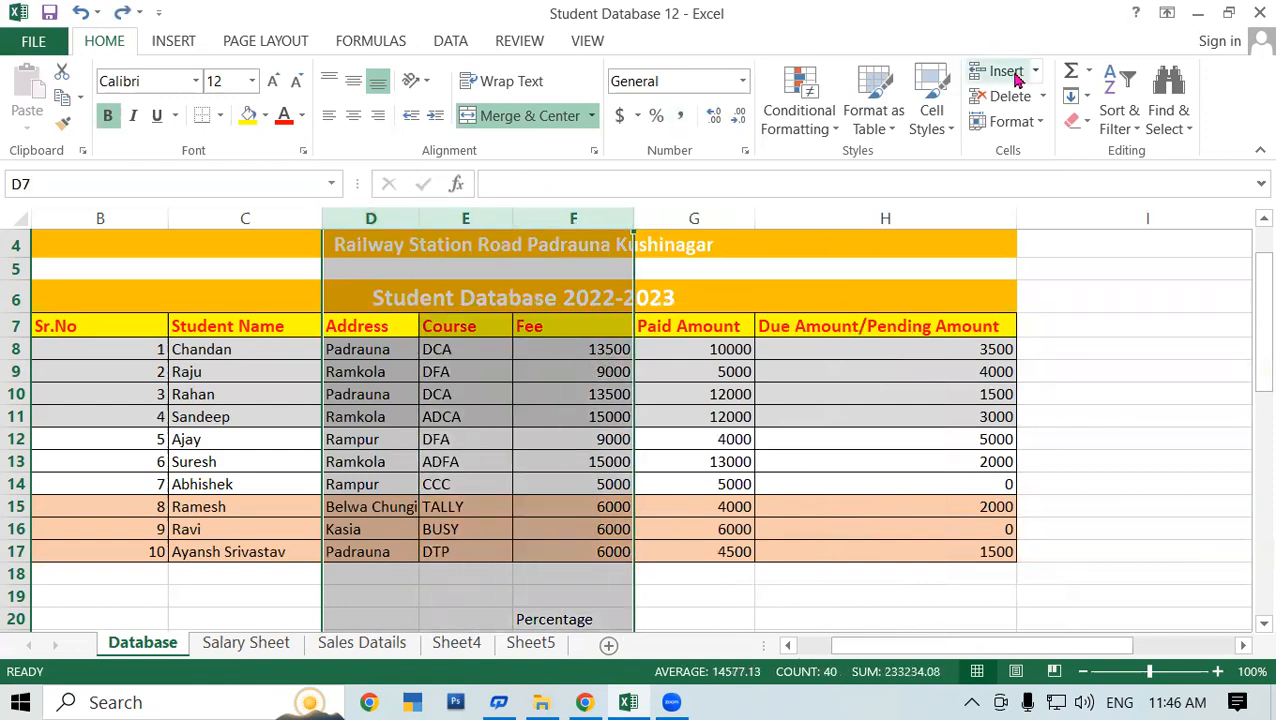
pyautogui.click(1007, 72)
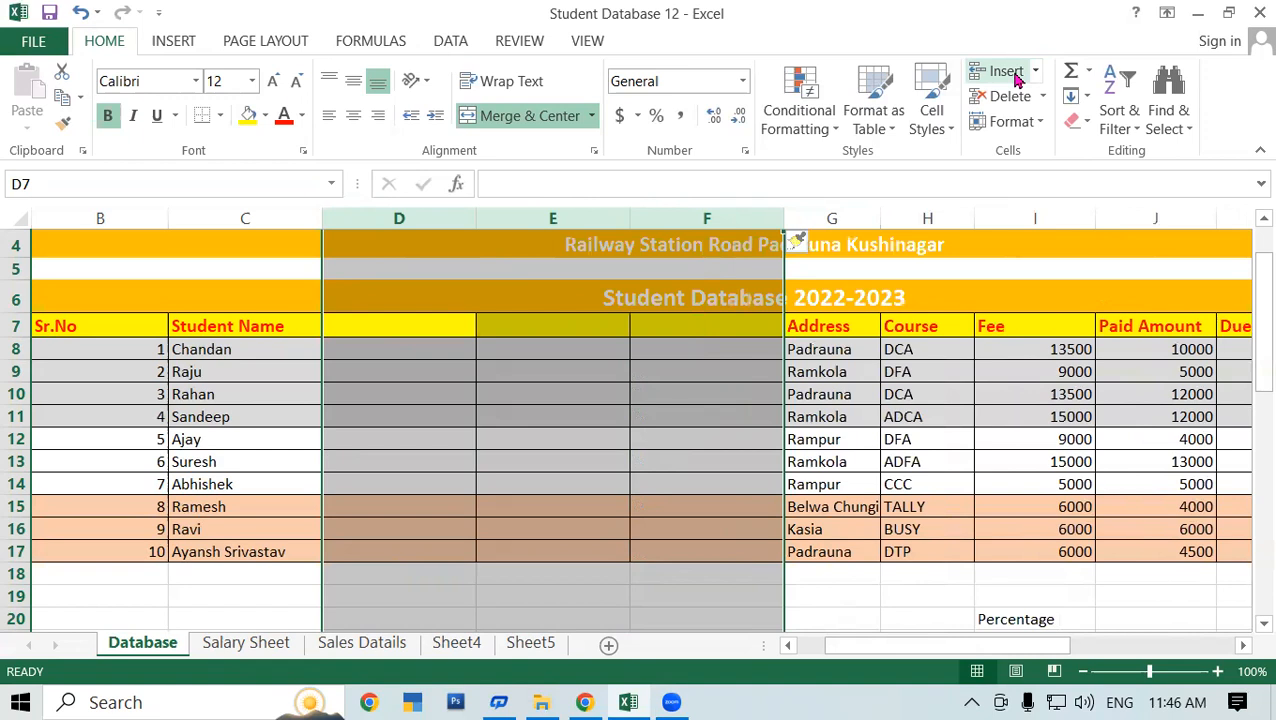
pyautogui.hotkey('ctrl', 'z')
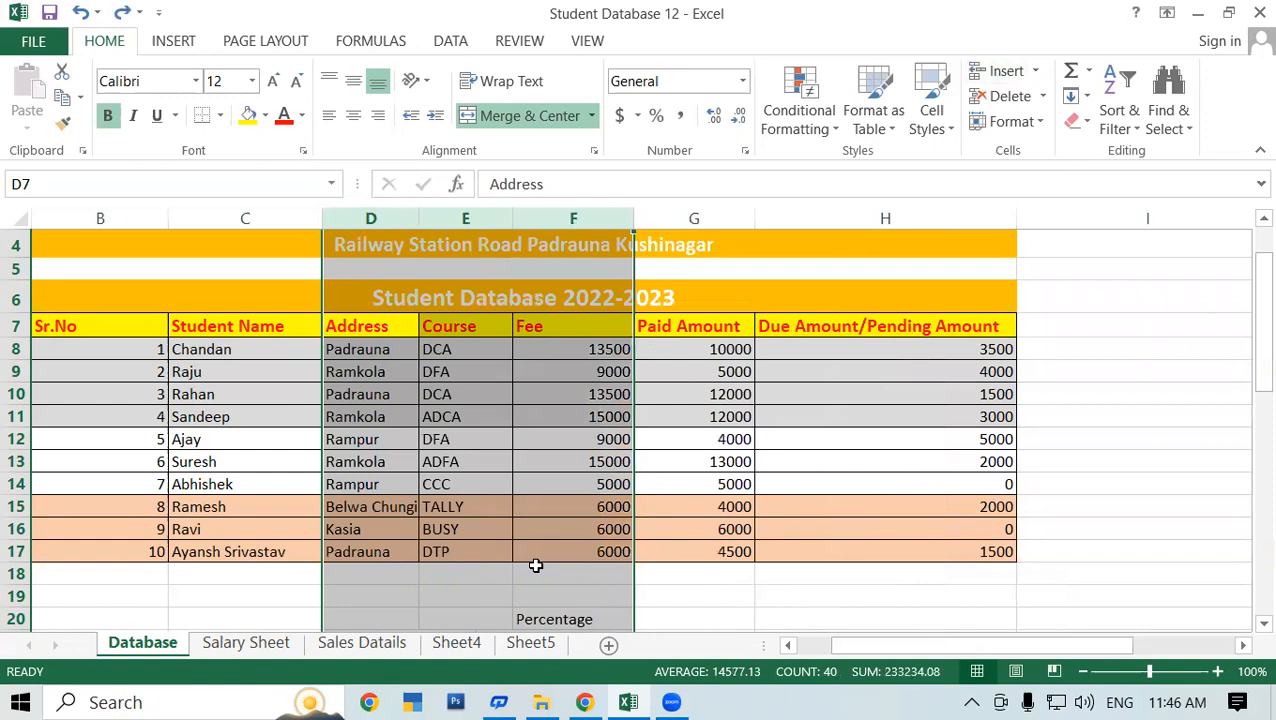
pyautogui.moveTo(870, 649); pyautogui.dragTo(836, 649)
pyautogui.click(238, 463)
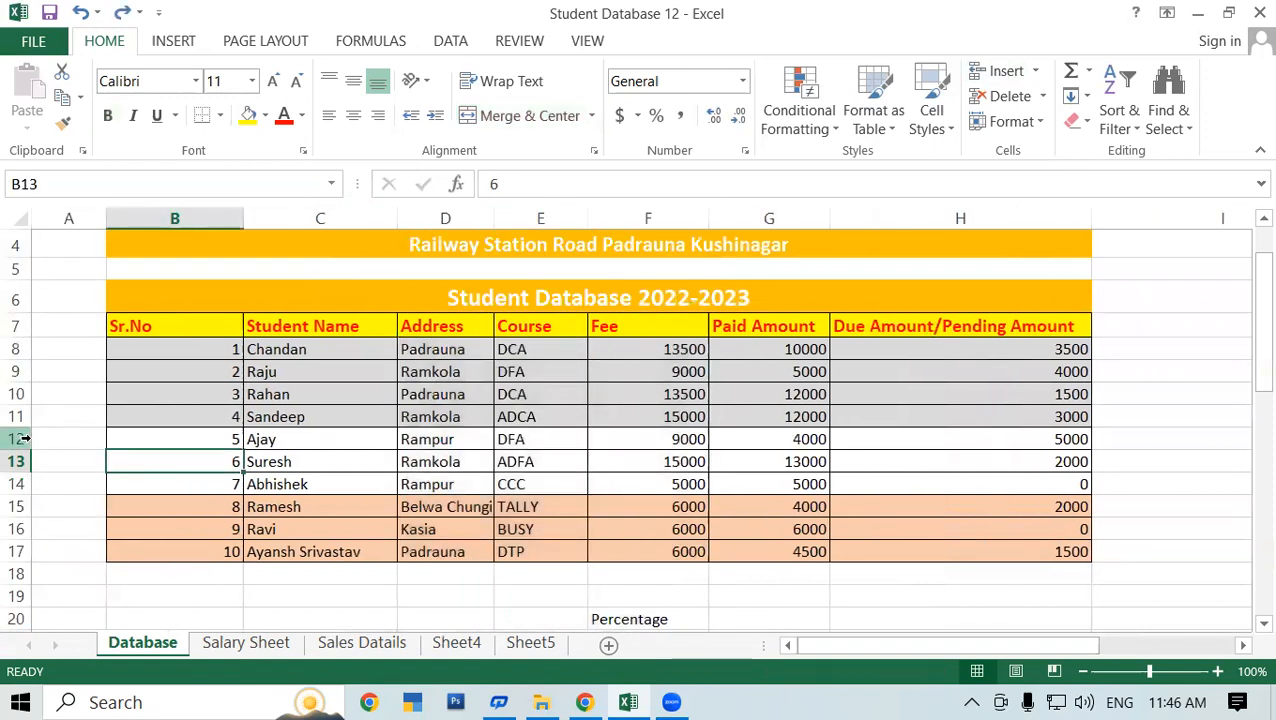
pyautogui.click(16, 329)
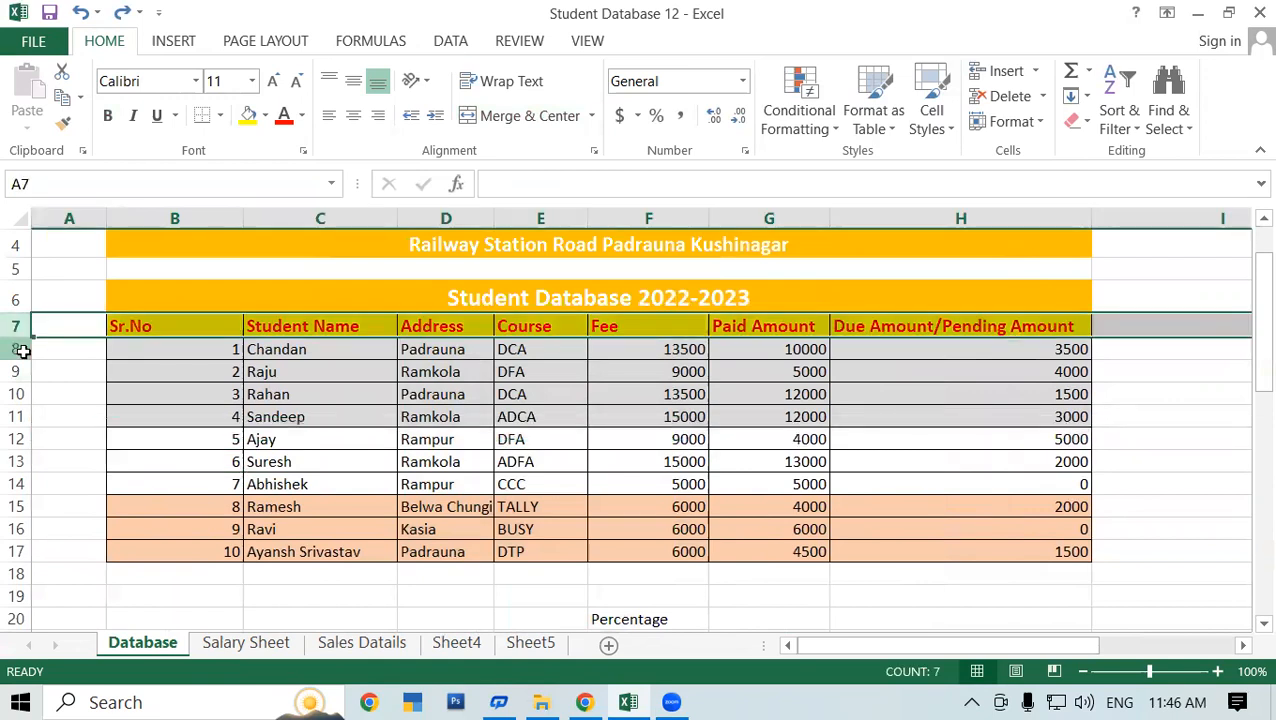
pyautogui.click(20, 351)
pyautogui.click(17, 396)
pyautogui.click(17, 440)
pyautogui.click(188, 458)
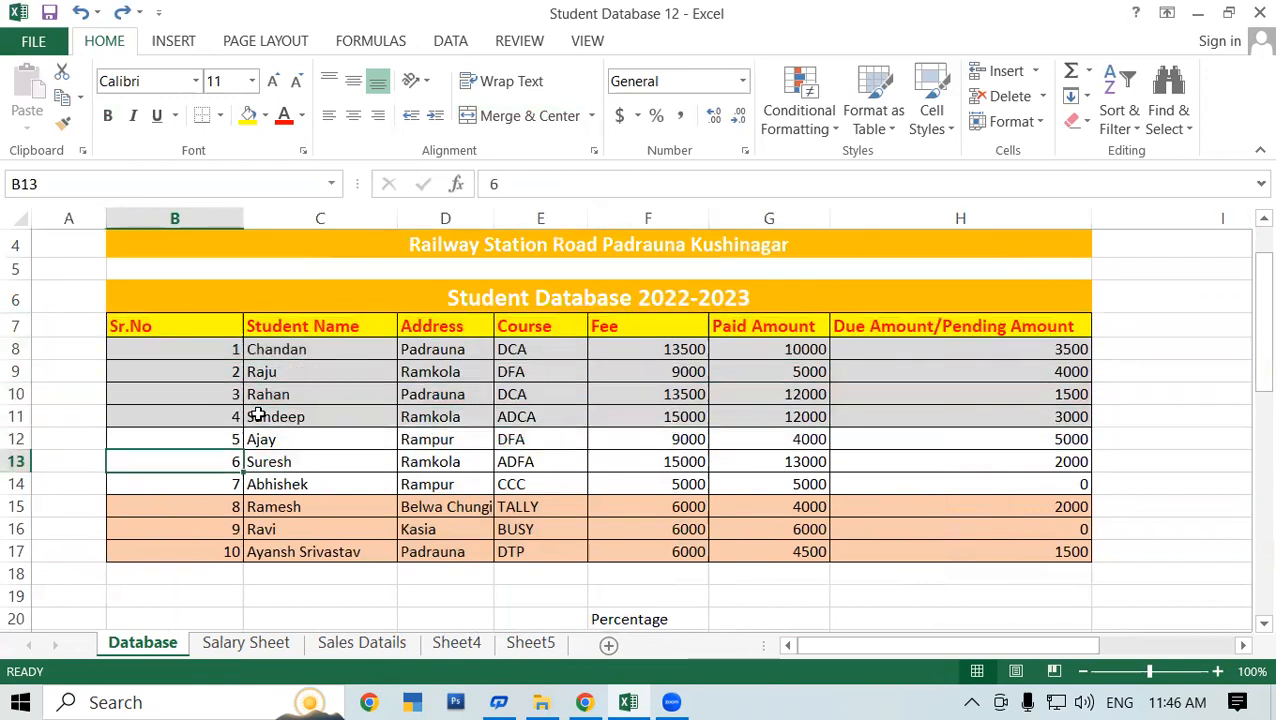
pyautogui.click(255, 412)
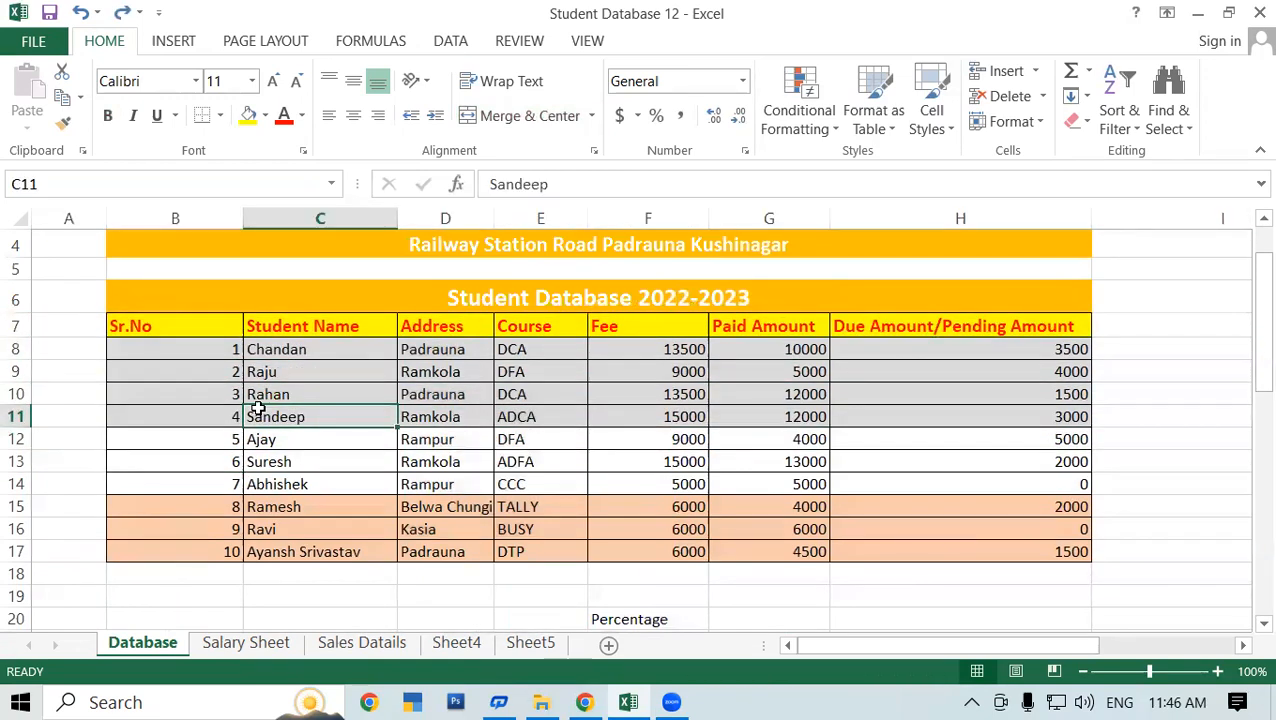
# Insert an empty row above row 11 of the student table, and undo the insertion
pyautogui.click(24, 413)
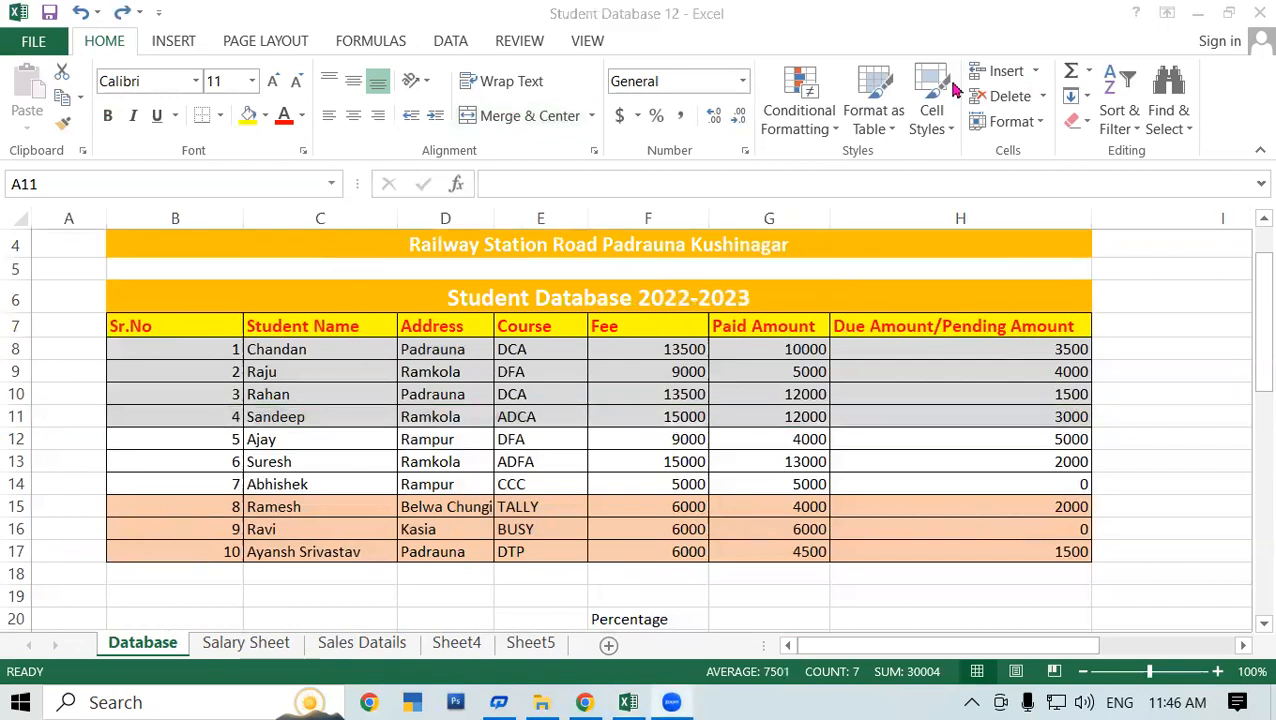
pyautogui.click(997, 76)
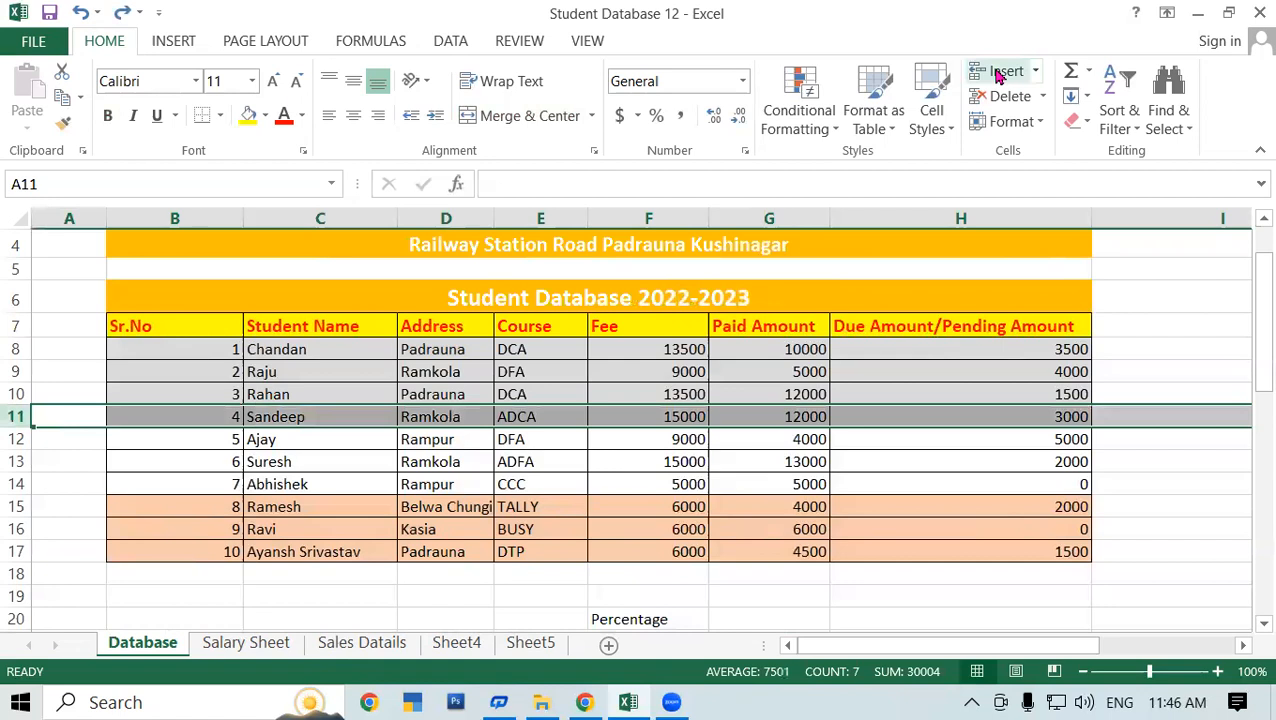
pyautogui.click(997, 76)
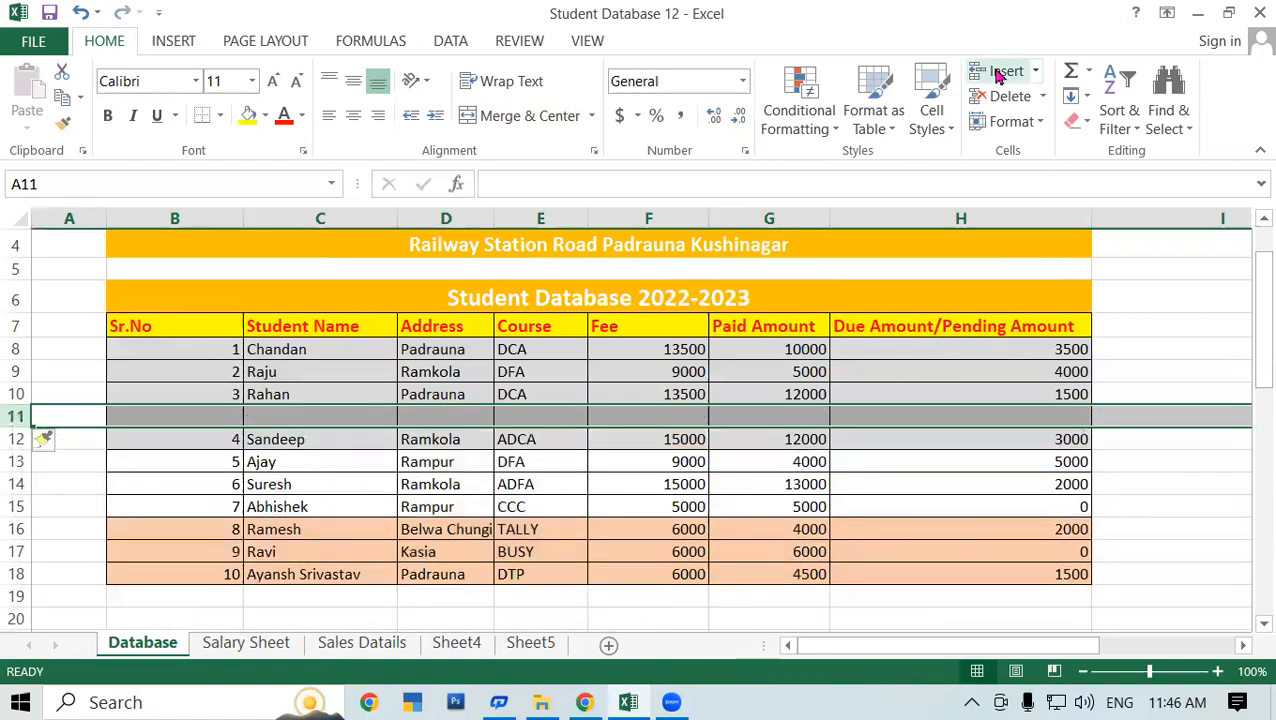
pyautogui.hotkey('ctrl', 'z')
# Insert a single sheet row above row 11 of the student table twice, undoing the insertion each time
pyautogui.click(1036, 74)
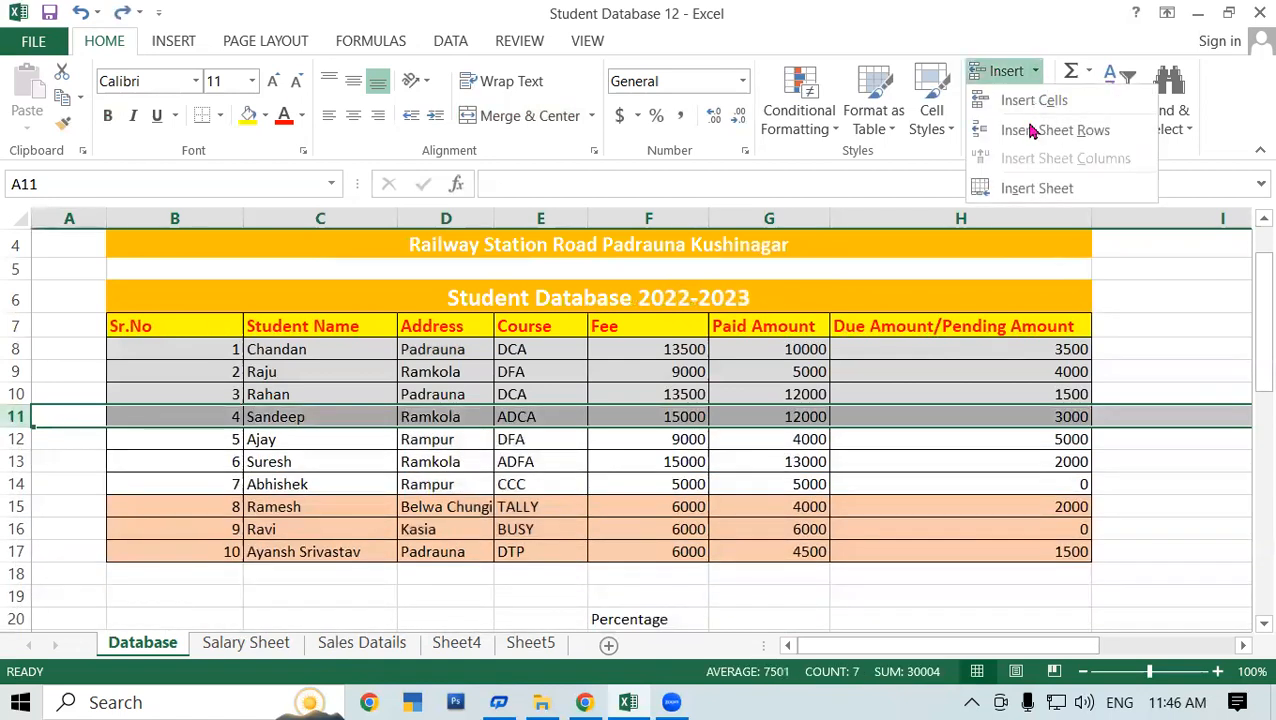
pyautogui.click(1005, 133)
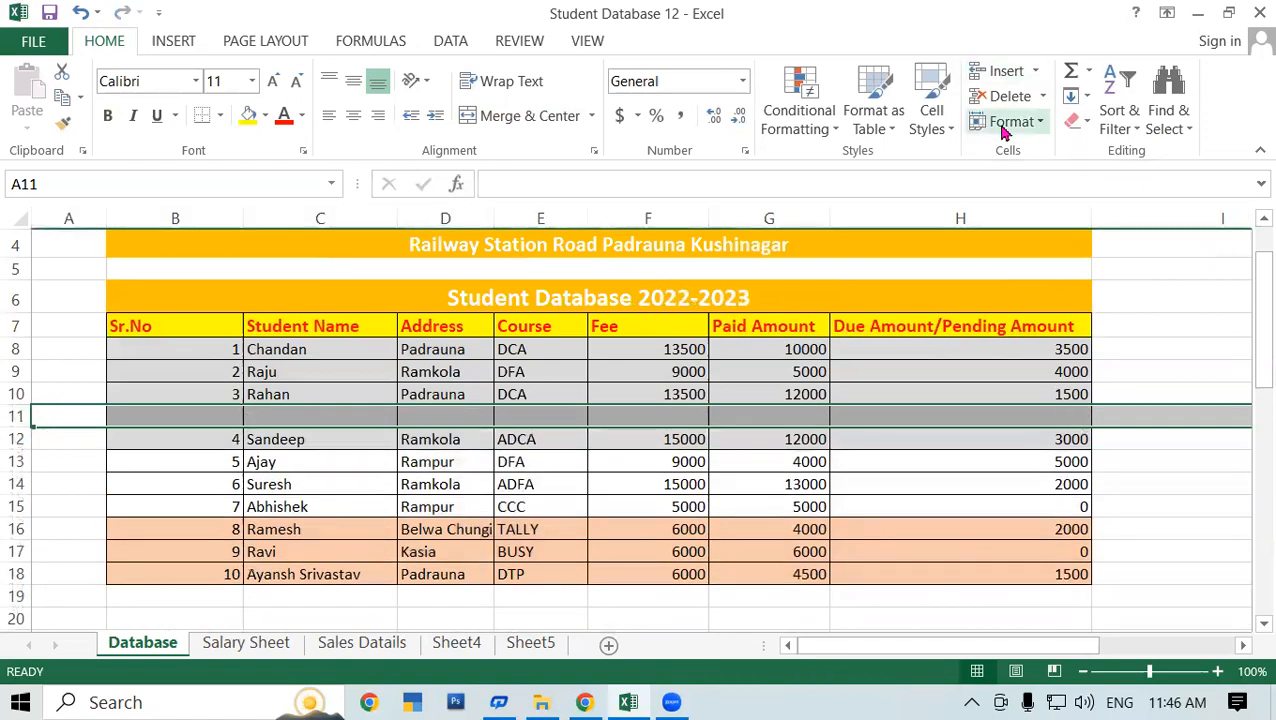
pyautogui.hotkey('ctrl', 'z')
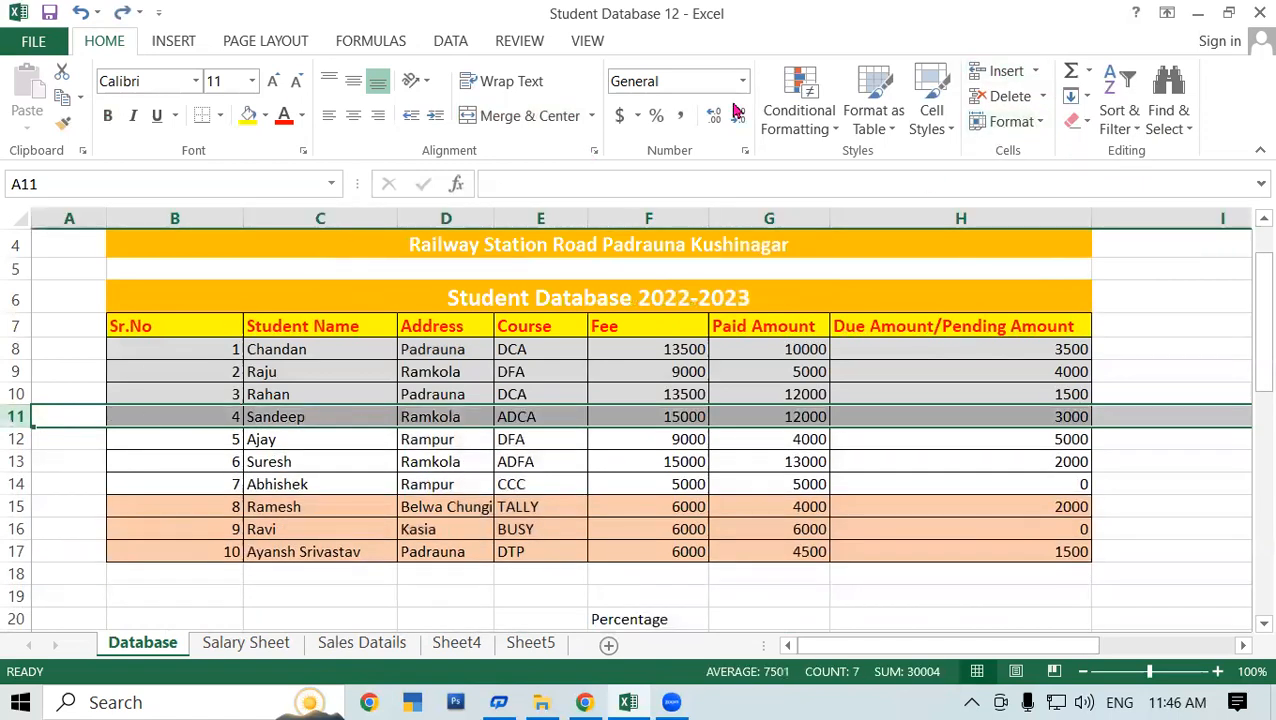
pyautogui.click(1008, 74)
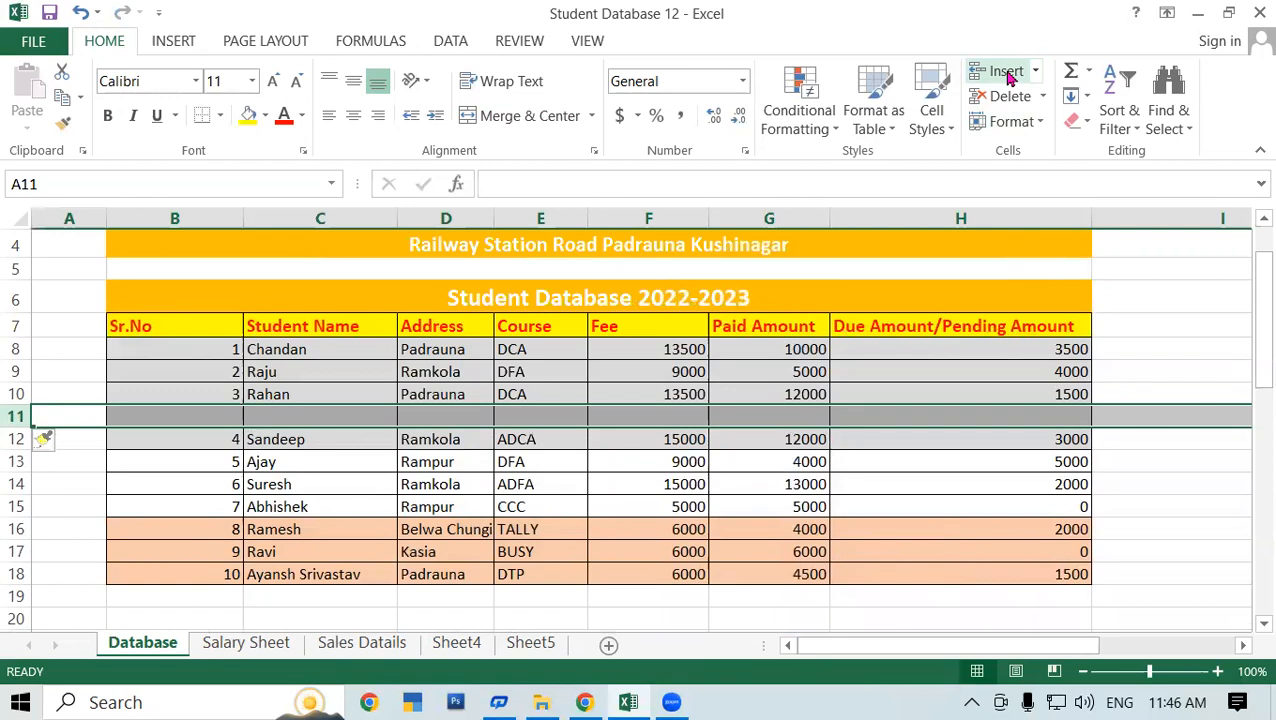
pyautogui.hotkey('ctrl', 'z')
# Insert four sheet rows at once above row 11, using rows 11 to 14, twice, undoing the insertion each time
pyautogui.moveTo(16, 422); pyautogui.dragTo(16, 486)
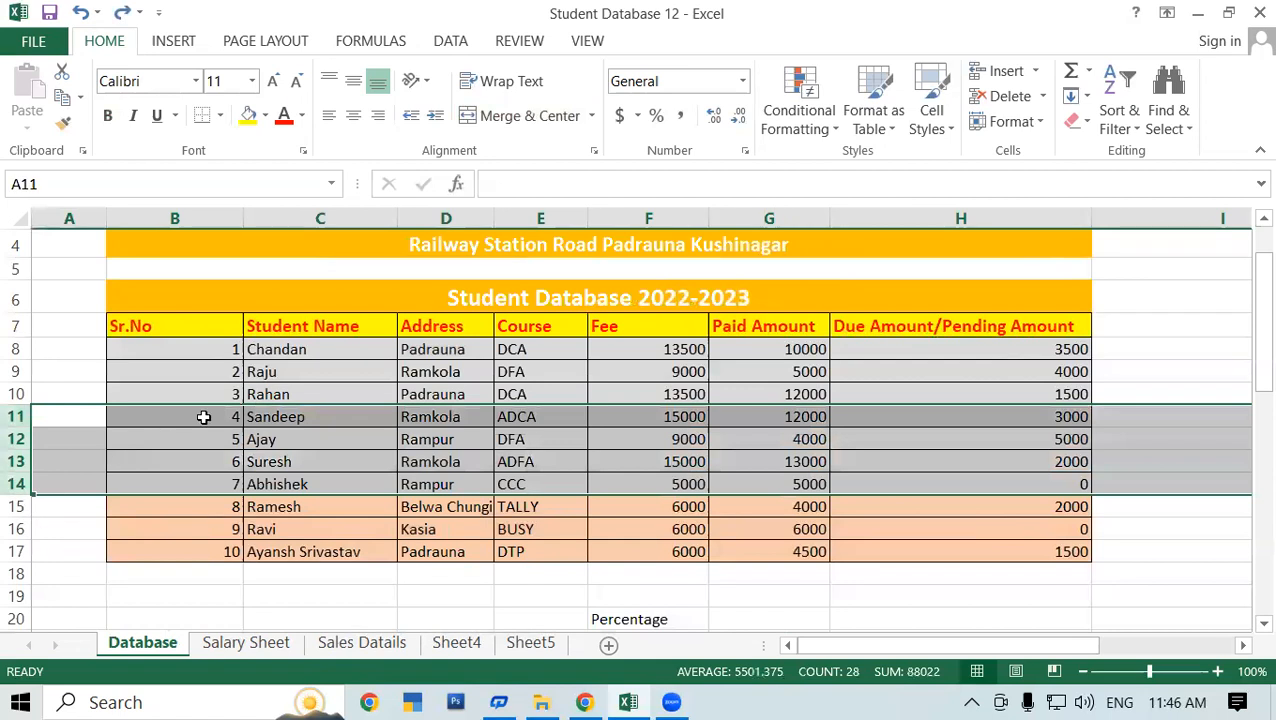
pyautogui.click(1003, 74)
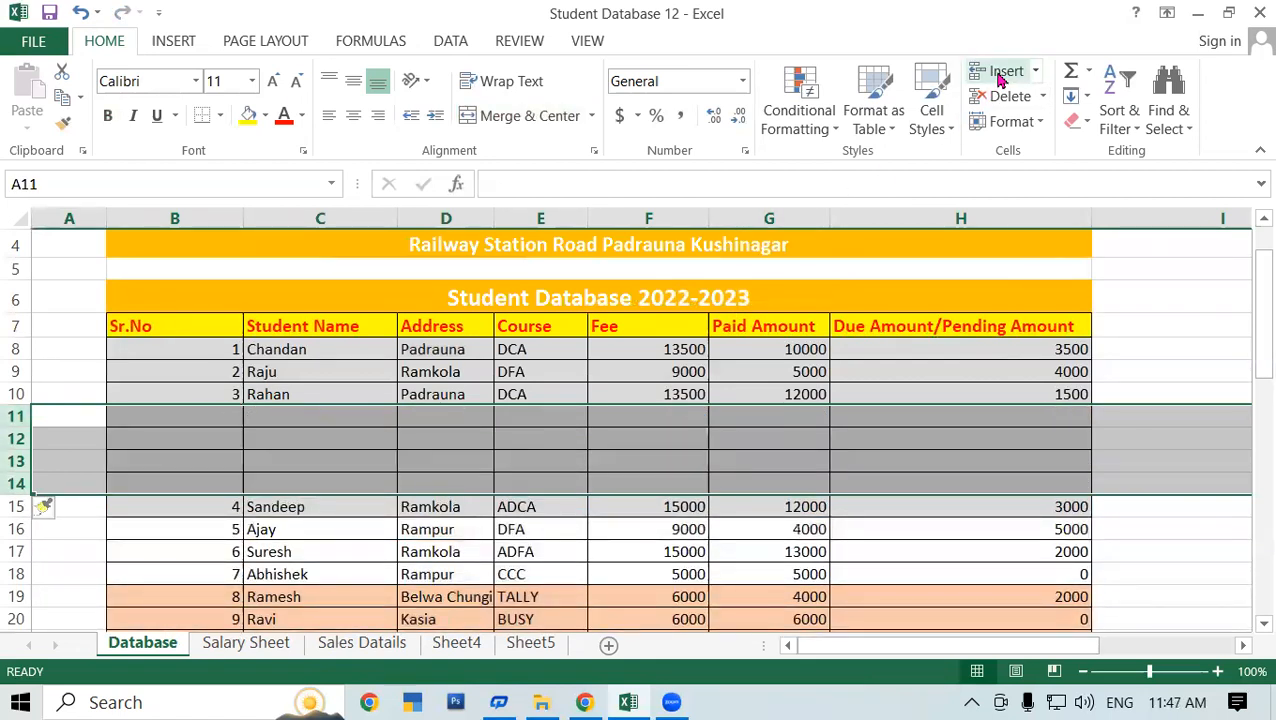
pyautogui.hotkey('ctrl', 'z')
pyautogui.click(1035, 71)
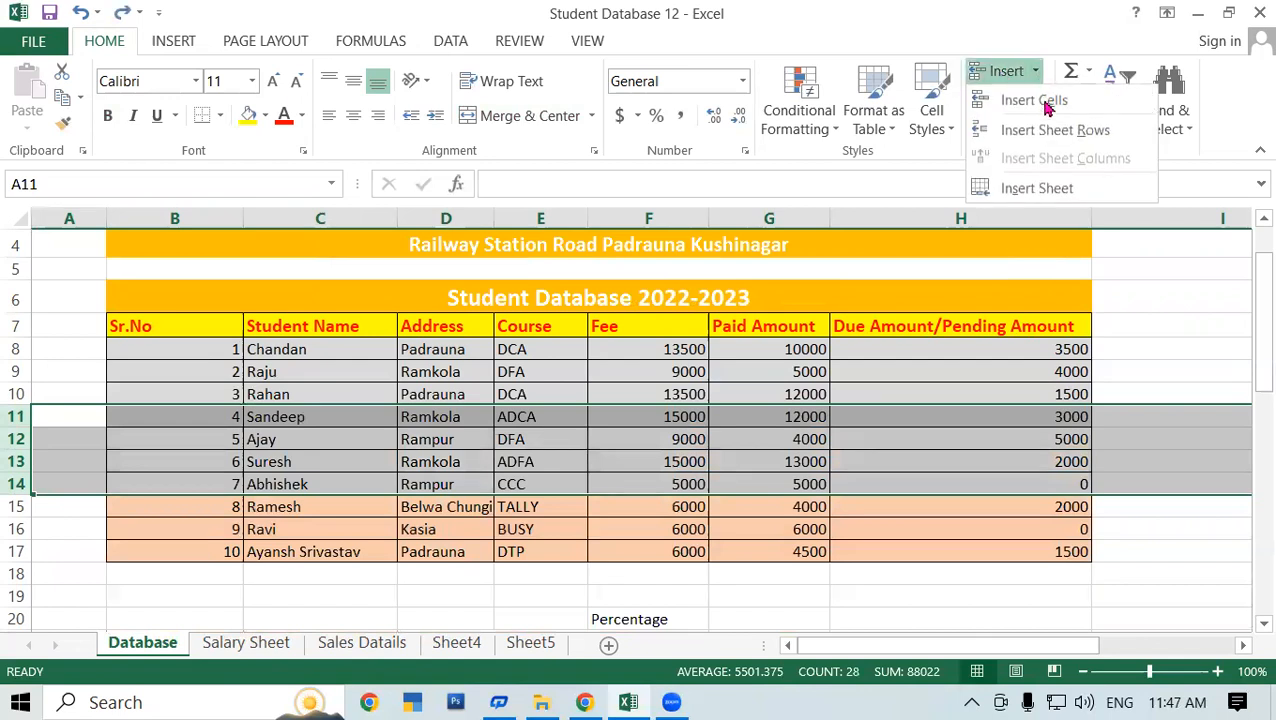
pyautogui.click(1055, 130)
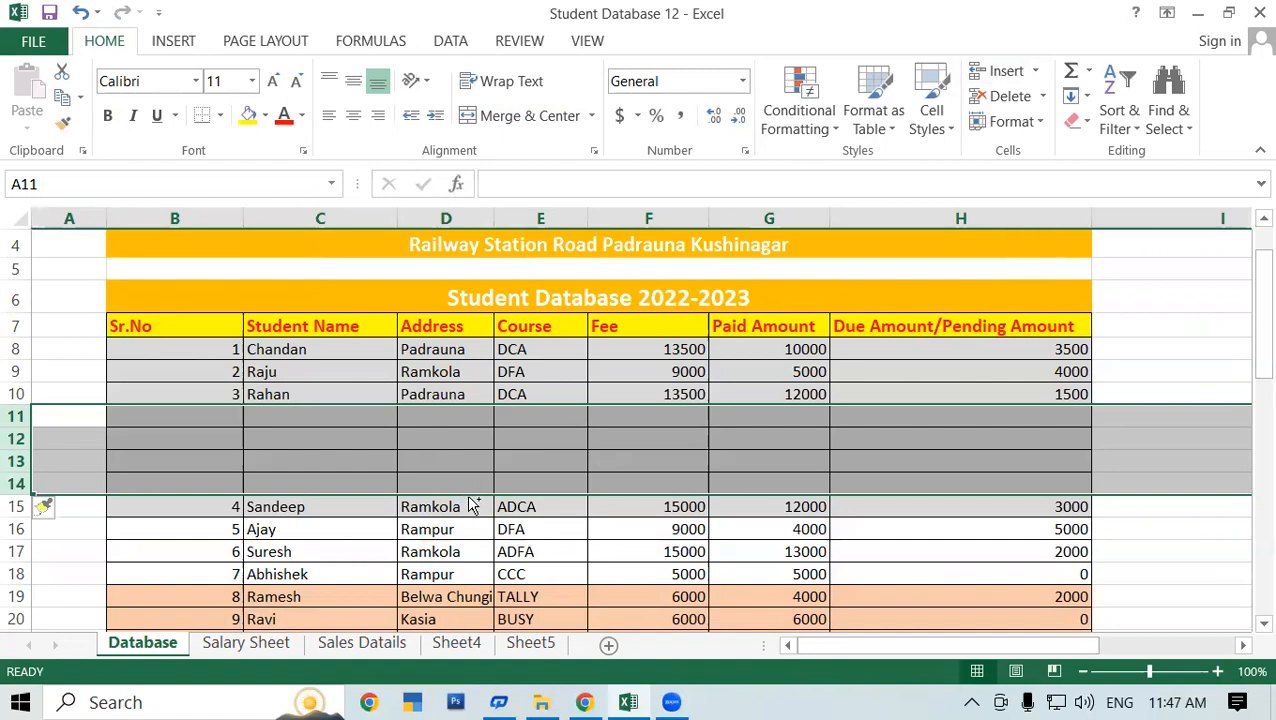
pyautogui.hotkey('ctrl', 'z')
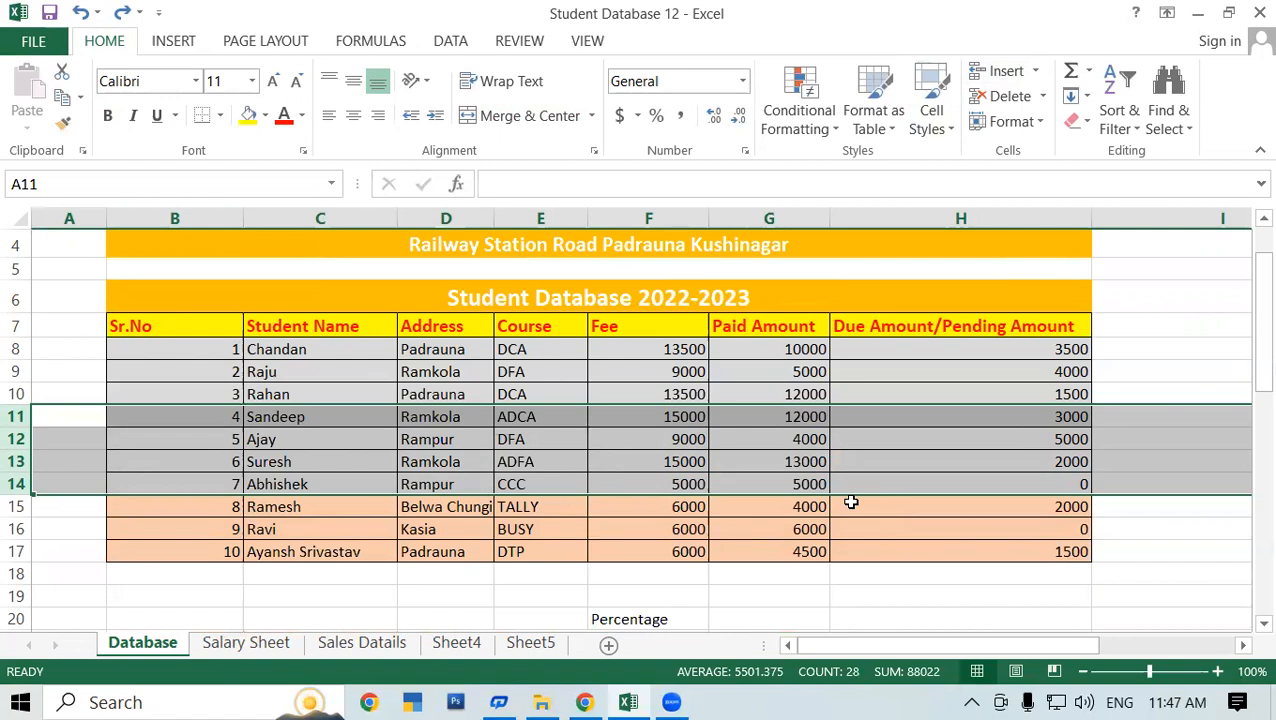
# Add three new blank worksheets to the workbook directly after the Database sheet
pyautogui.click(1035, 71)
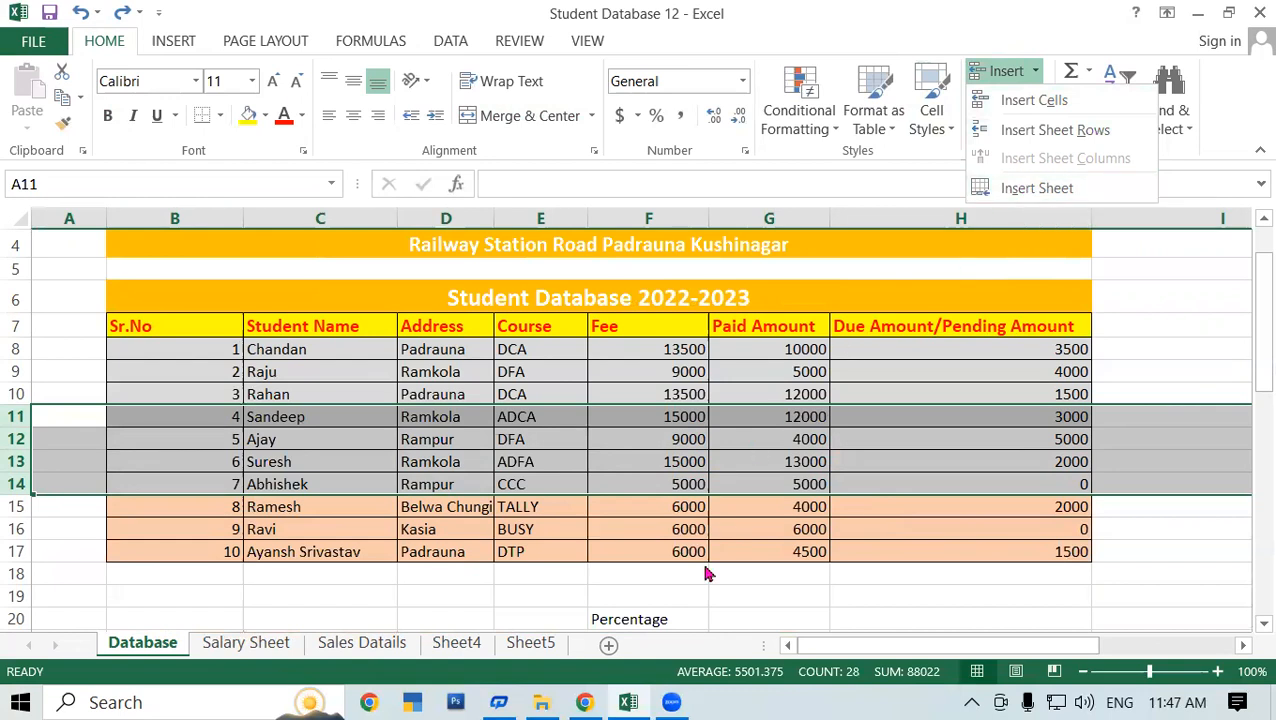
pyautogui.click(608, 645)
pyautogui.click(608, 645)
pyautogui.click(684, 647)
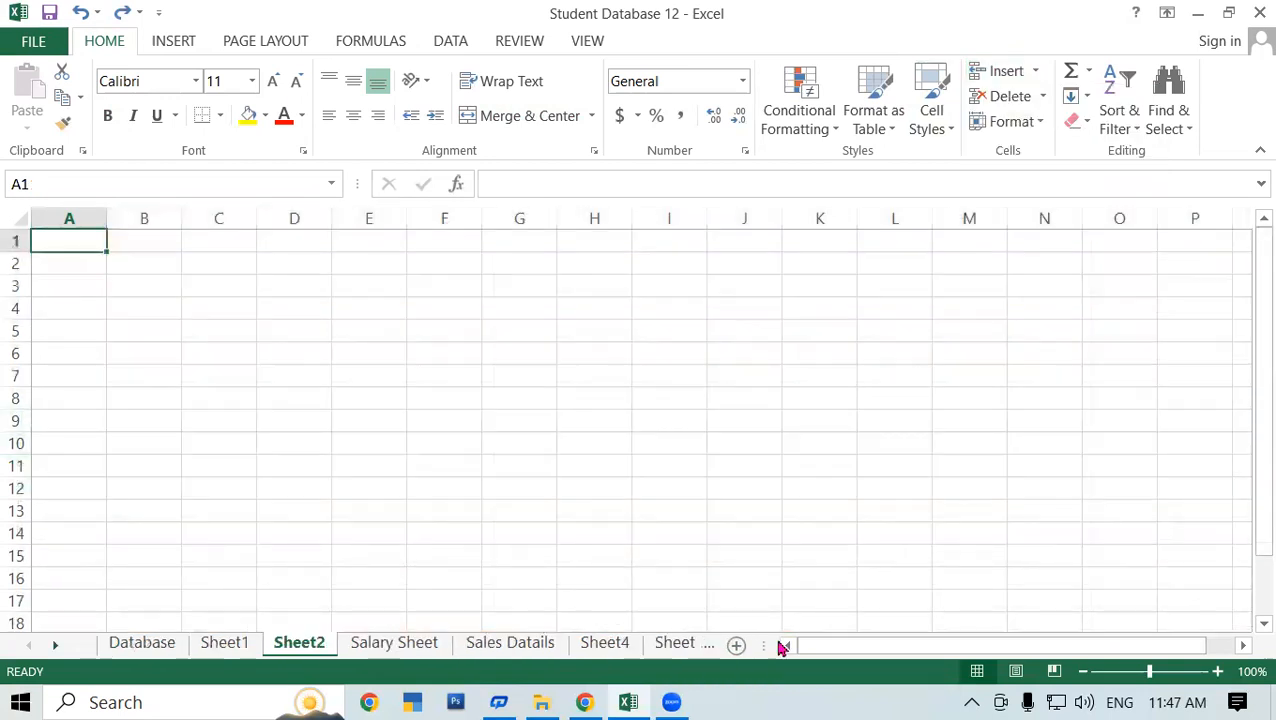
pyautogui.click(738, 647)
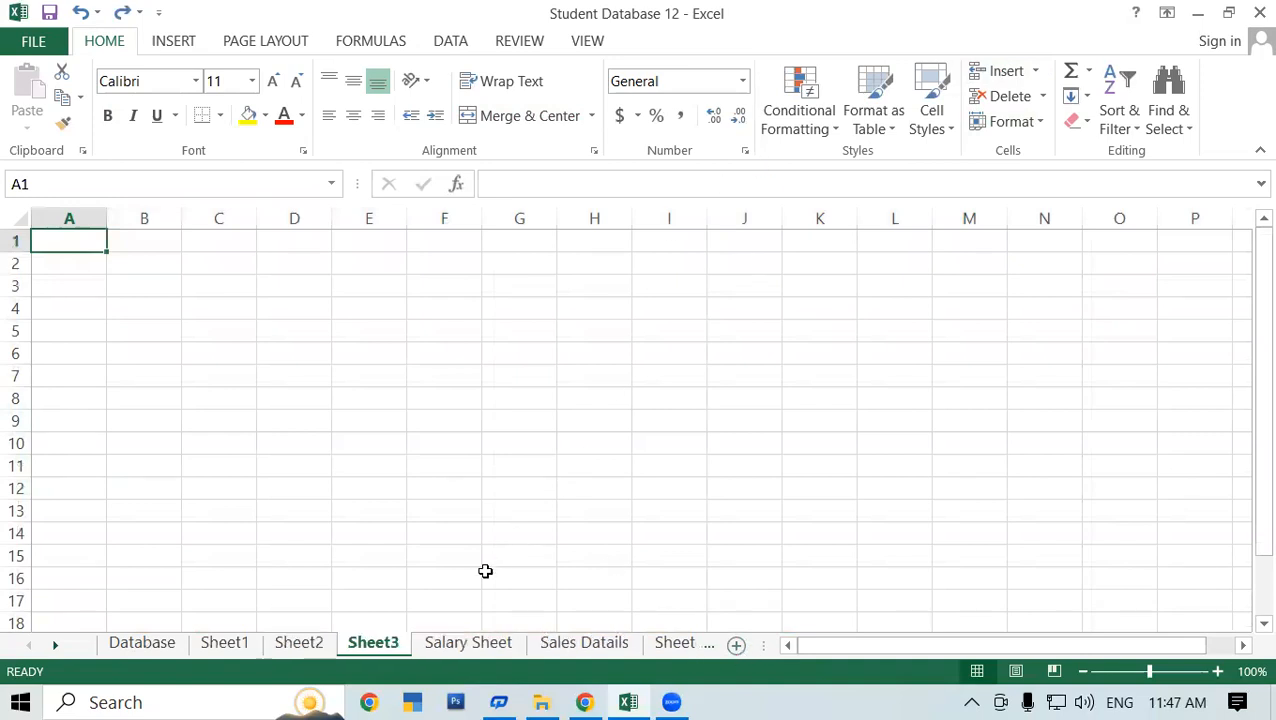
# Insert three more blank worksheets before Sheet3, one after another
pyautogui.click(1035, 71)
pyautogui.click(1032, 187)
pyautogui.click(1035, 71)
pyautogui.click(1048, 188)
pyautogui.click(1035, 71)
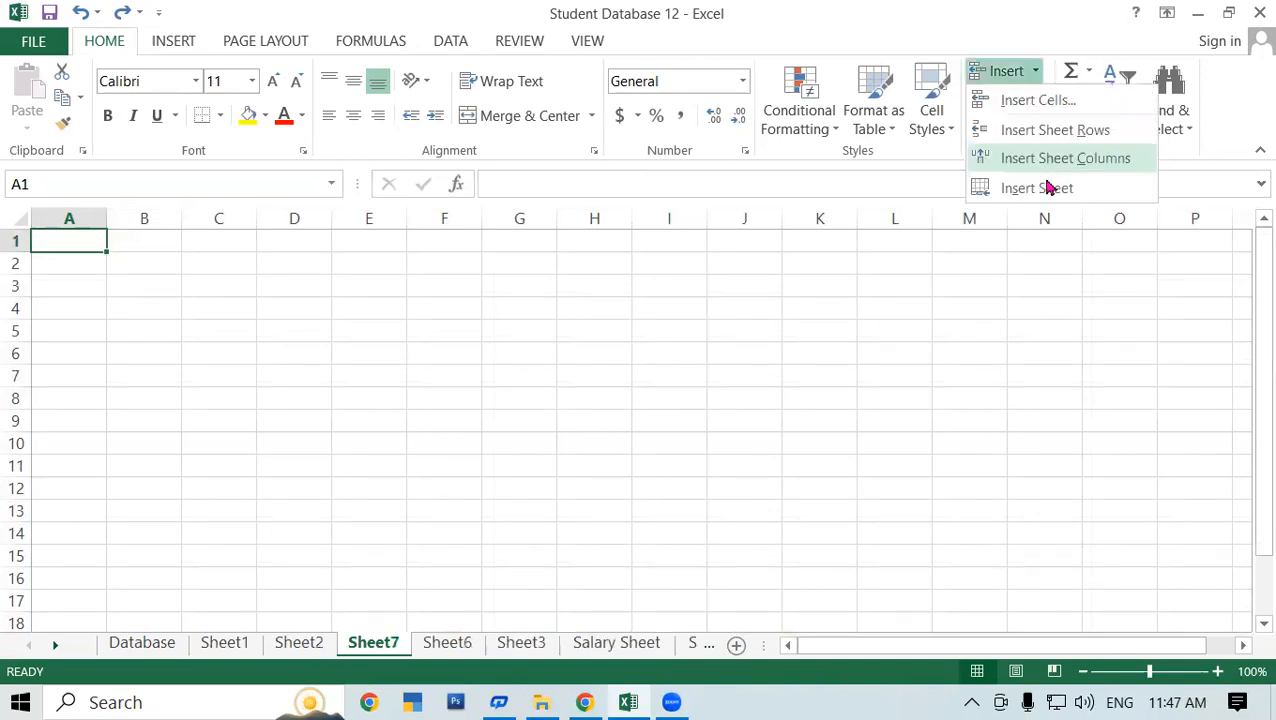
pyautogui.click(1048, 187)
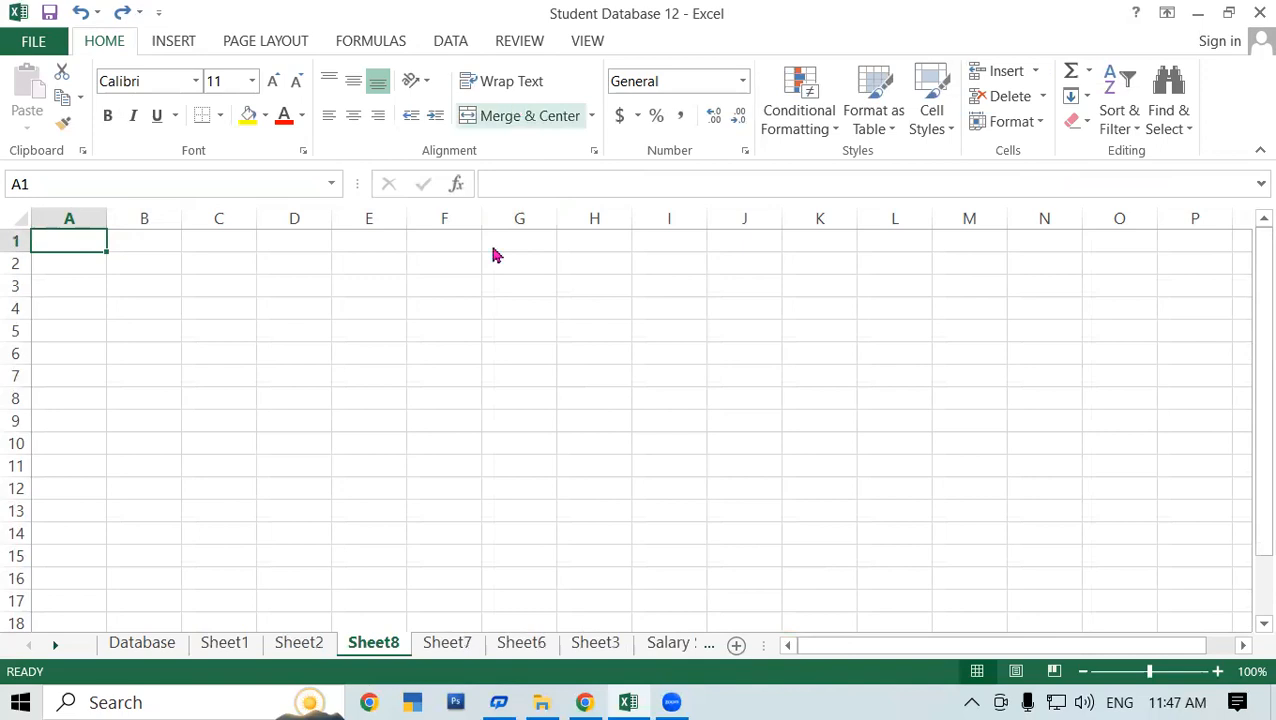
# On the Database sheet, insert an entire column at cell D8, and undo the insertion
pyautogui.click(142, 643)
pyautogui.scroll(1, 365, 478)
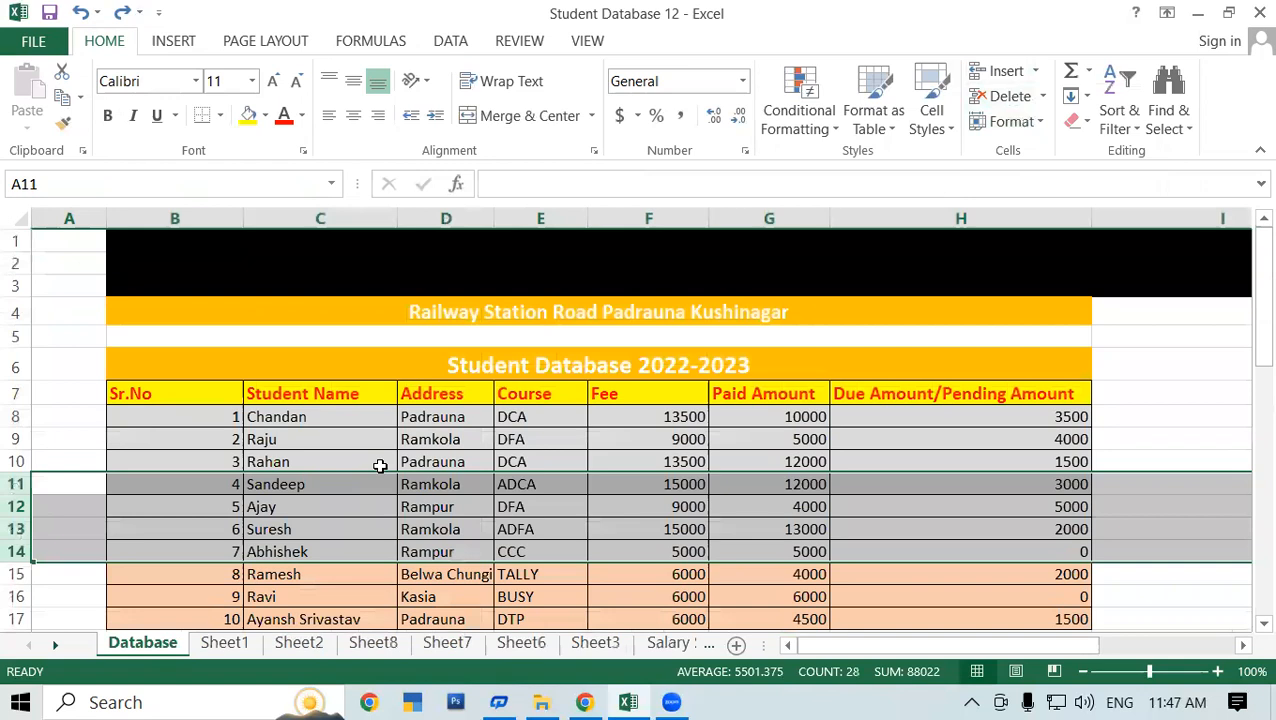
pyautogui.click(390, 440)
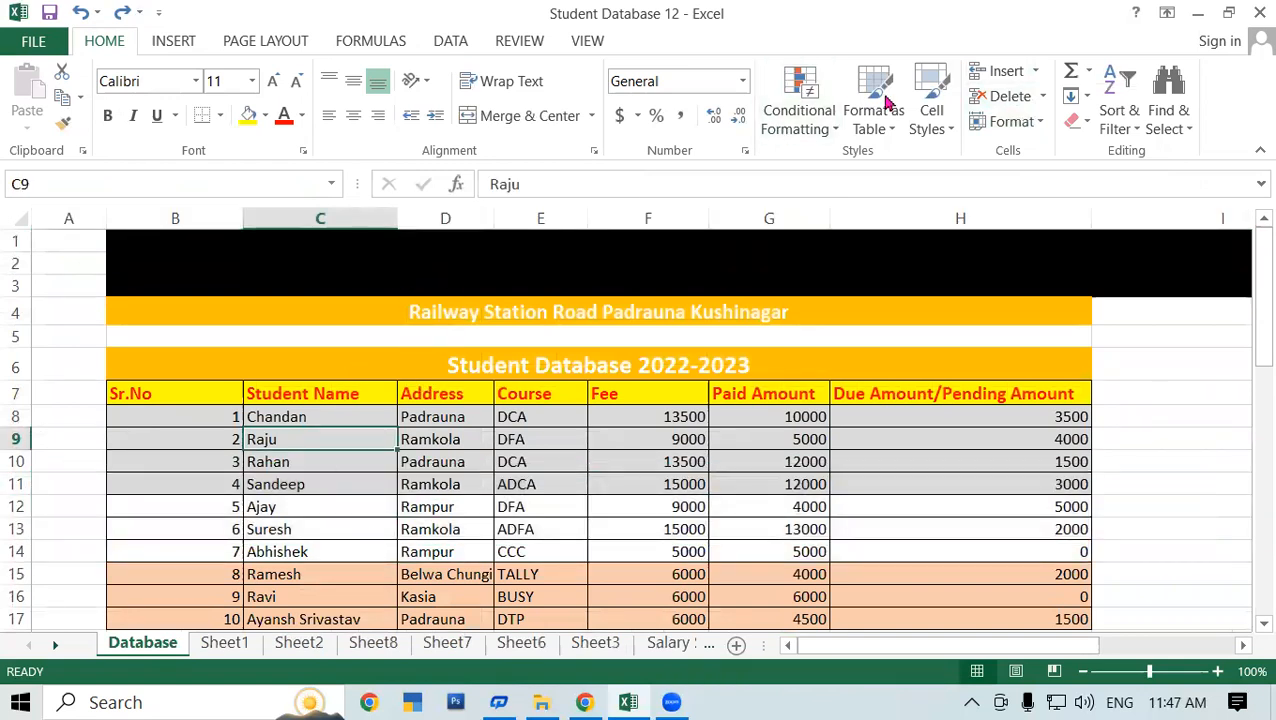
pyautogui.click(450, 418)
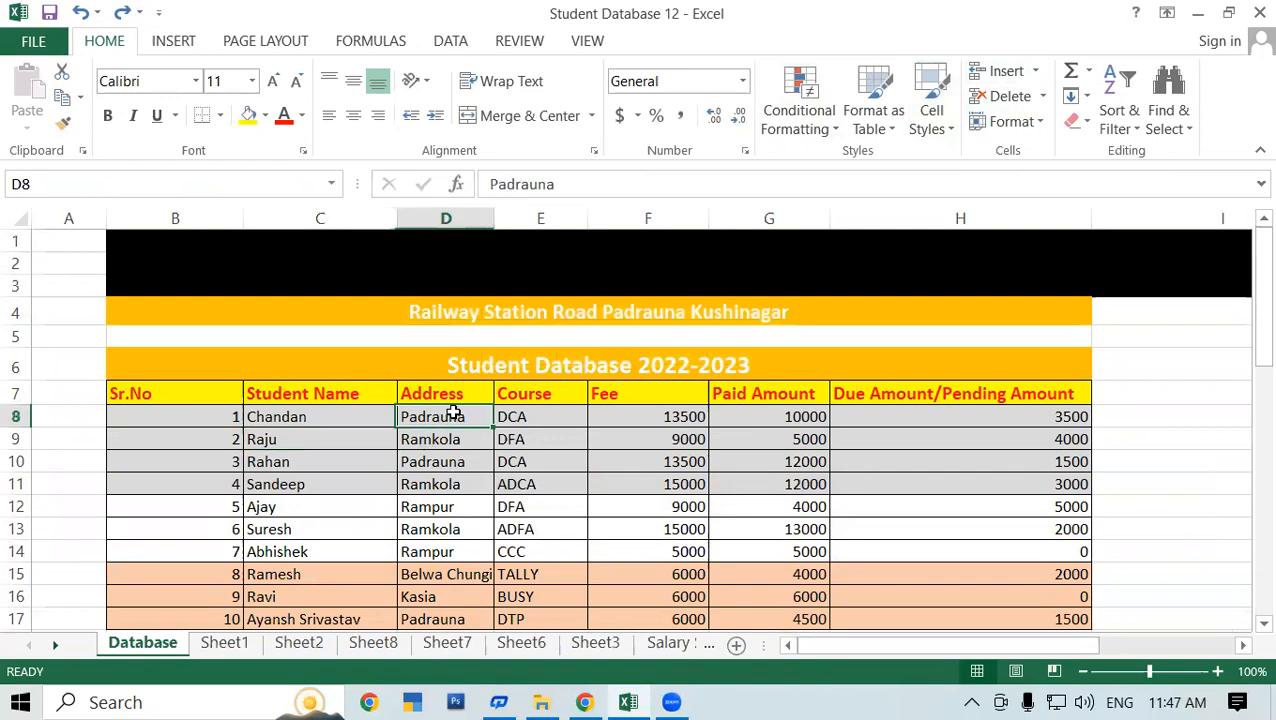
pyautogui.rightClick(453, 420)
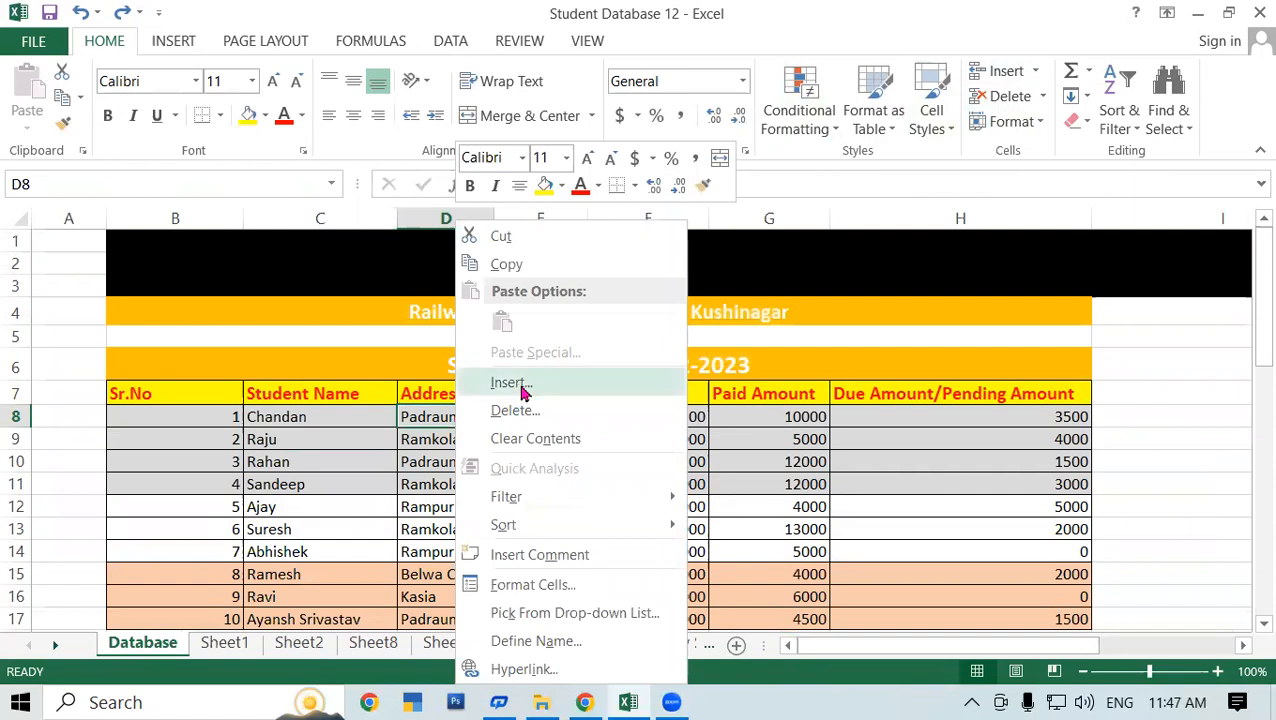
pyautogui.click(523, 388)
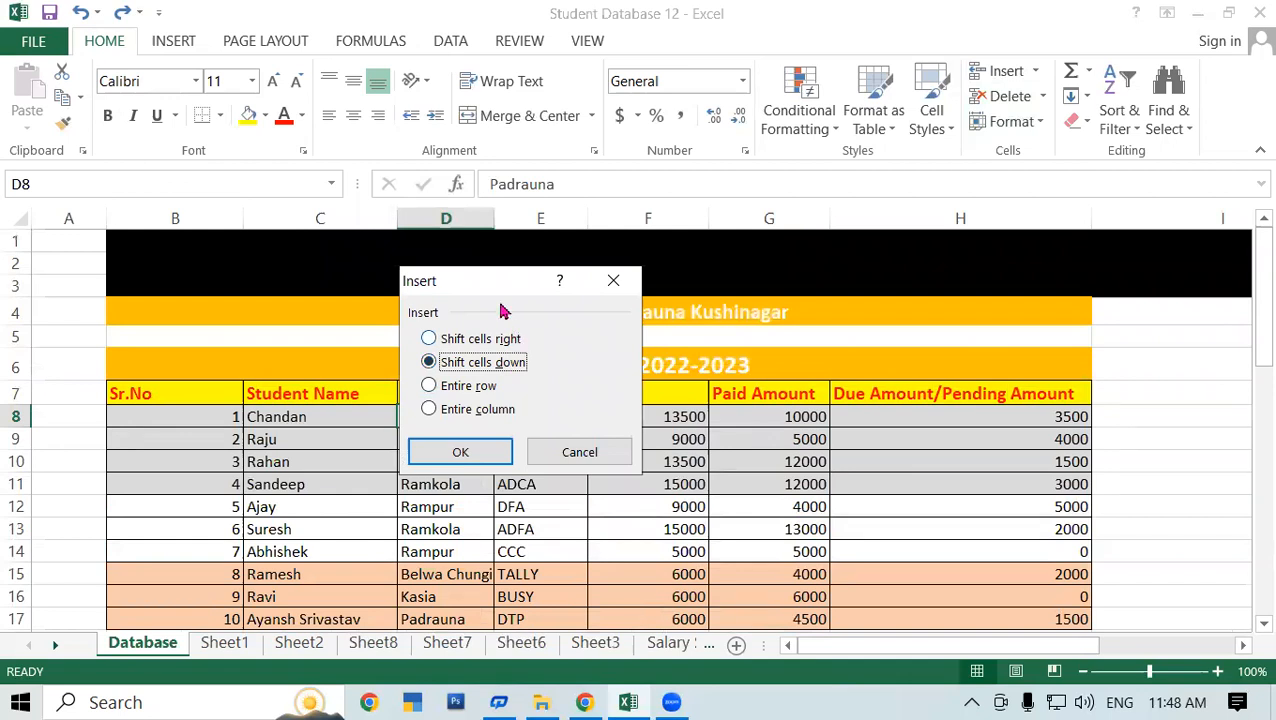
pyautogui.moveTo(487, 290); pyautogui.dragTo(889, 244)
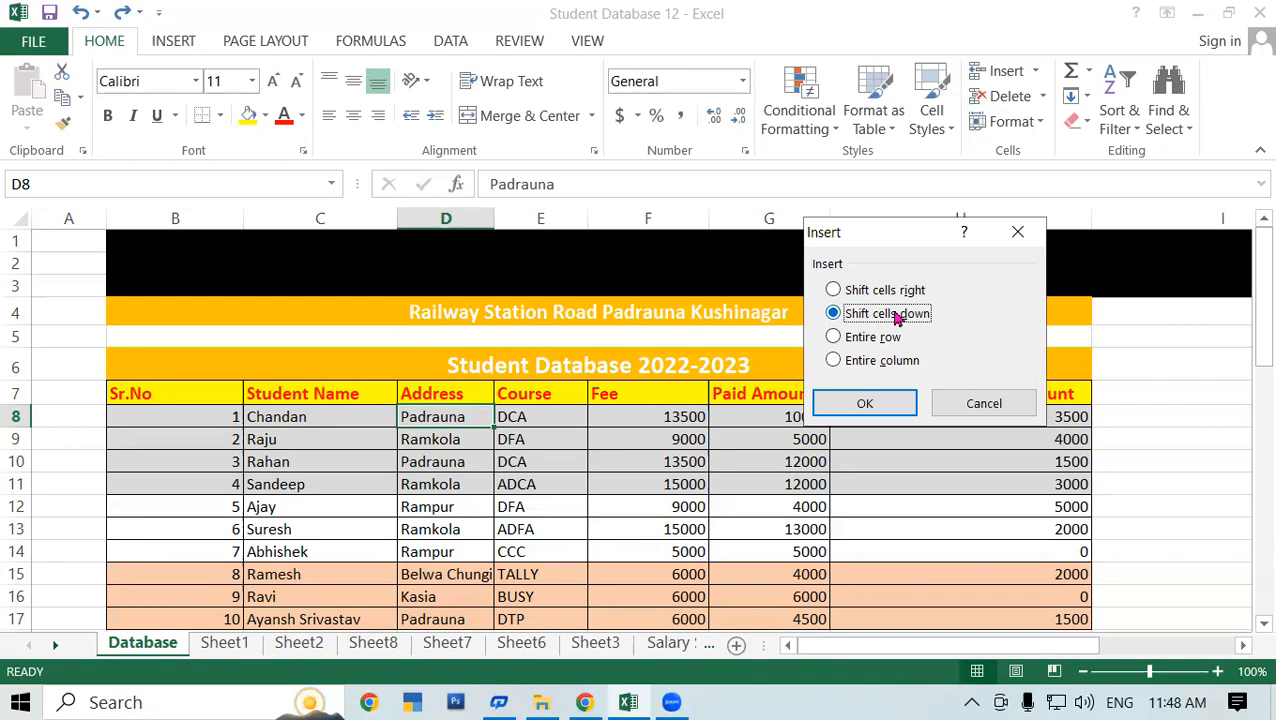
pyautogui.click(833, 360)
pyautogui.click(889, 401)
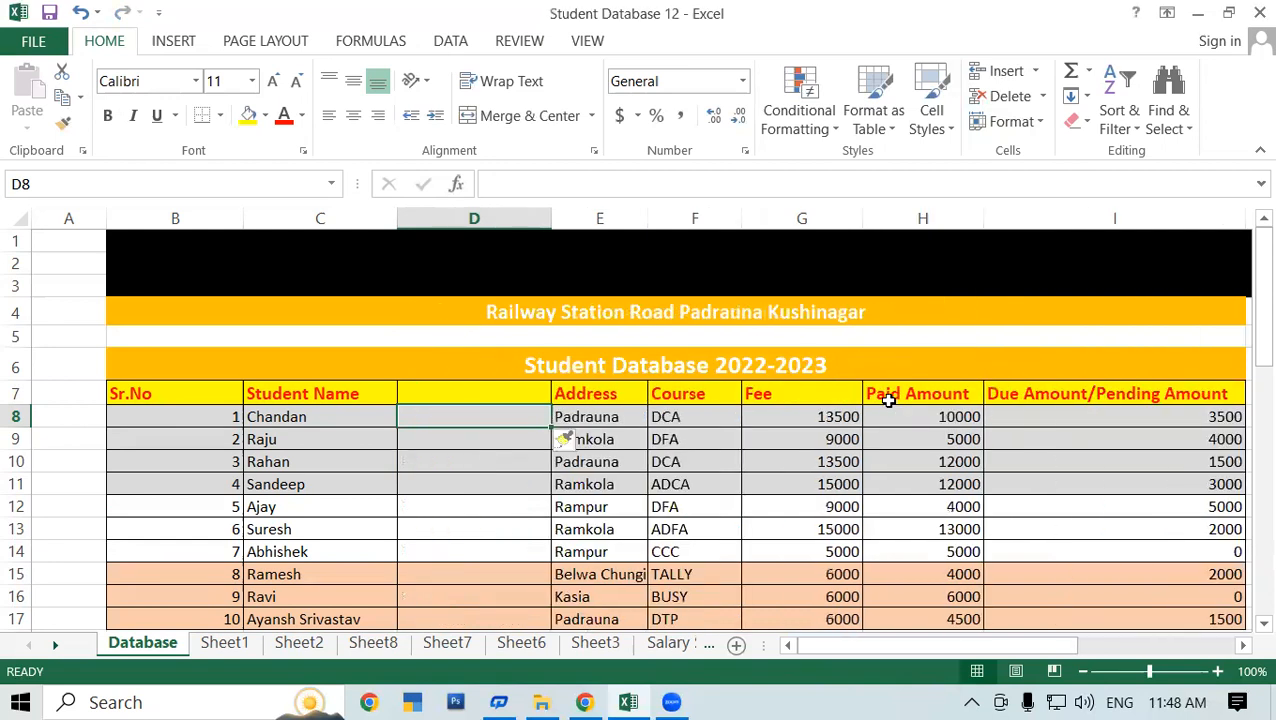
pyautogui.hotkey('ctrl', 'z')
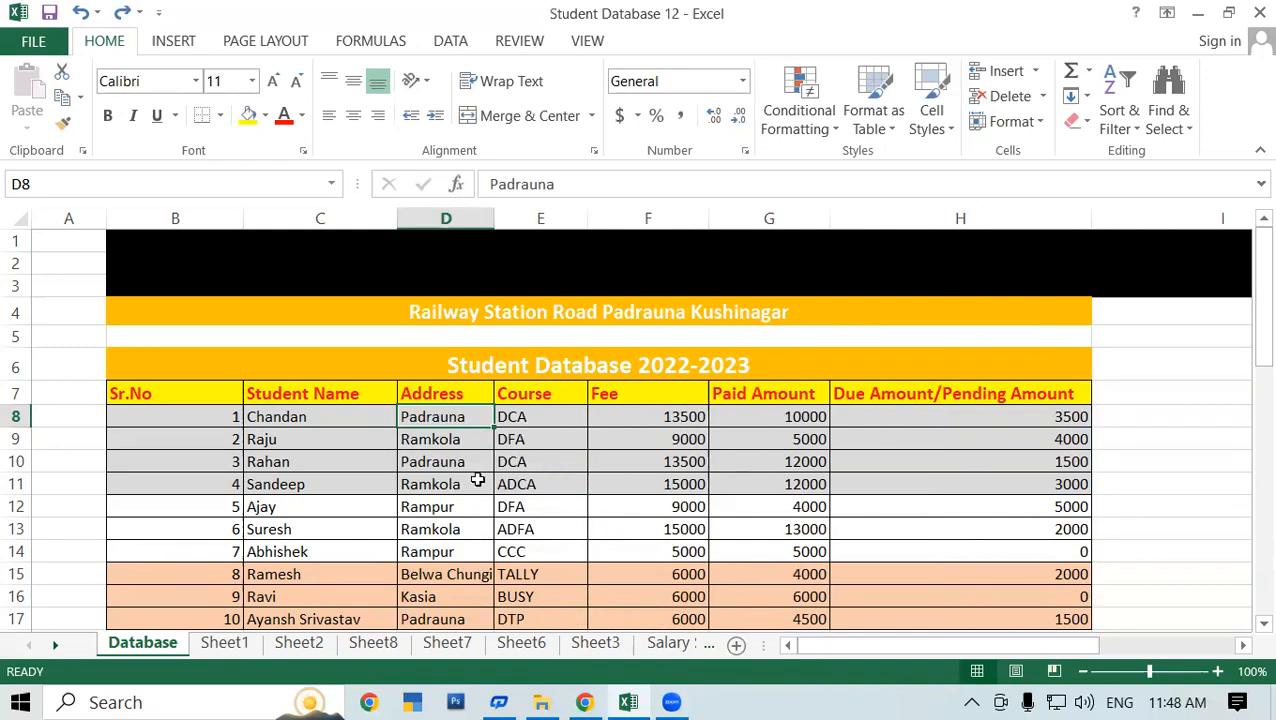
# Insert a single blank cell at D8 with the Shift cells right option, and undo the insertion
pyautogui.rightClick(460, 420)
pyautogui.click(545, 385)
pyautogui.moveTo(506, 284); pyautogui.dragTo(900, 207)
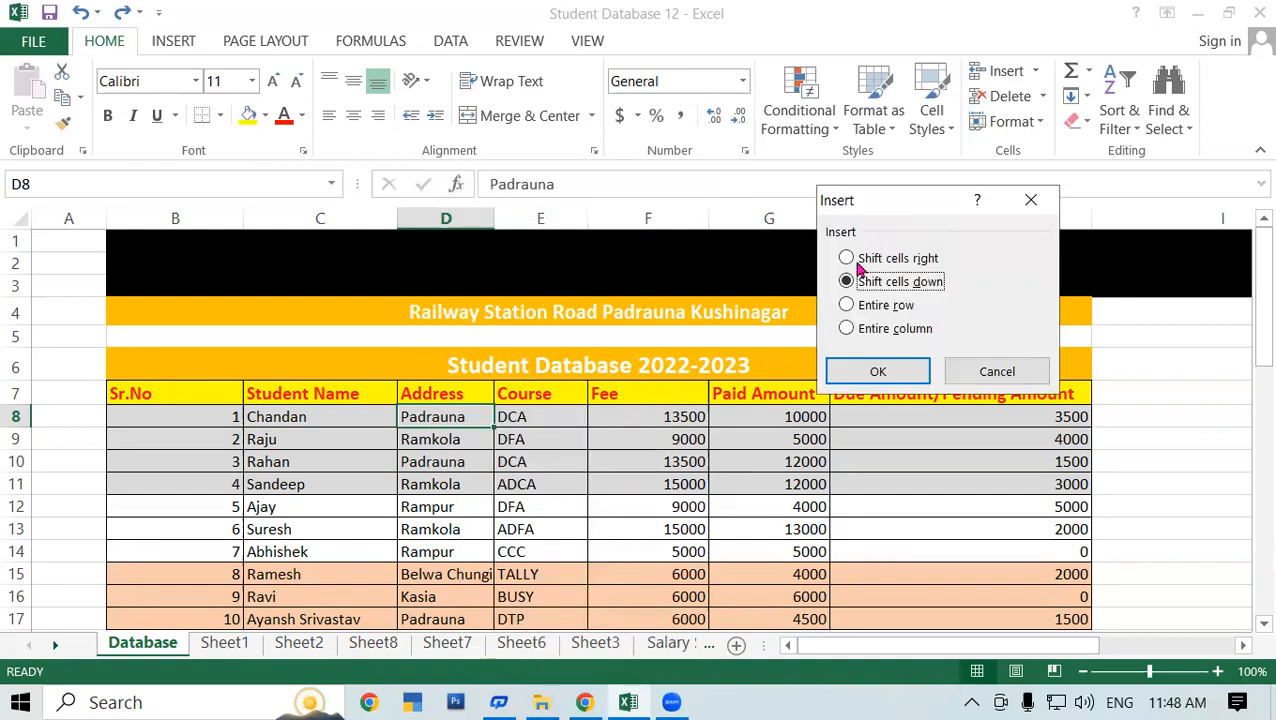
pyautogui.click(846, 258)
pyautogui.click(886, 372)
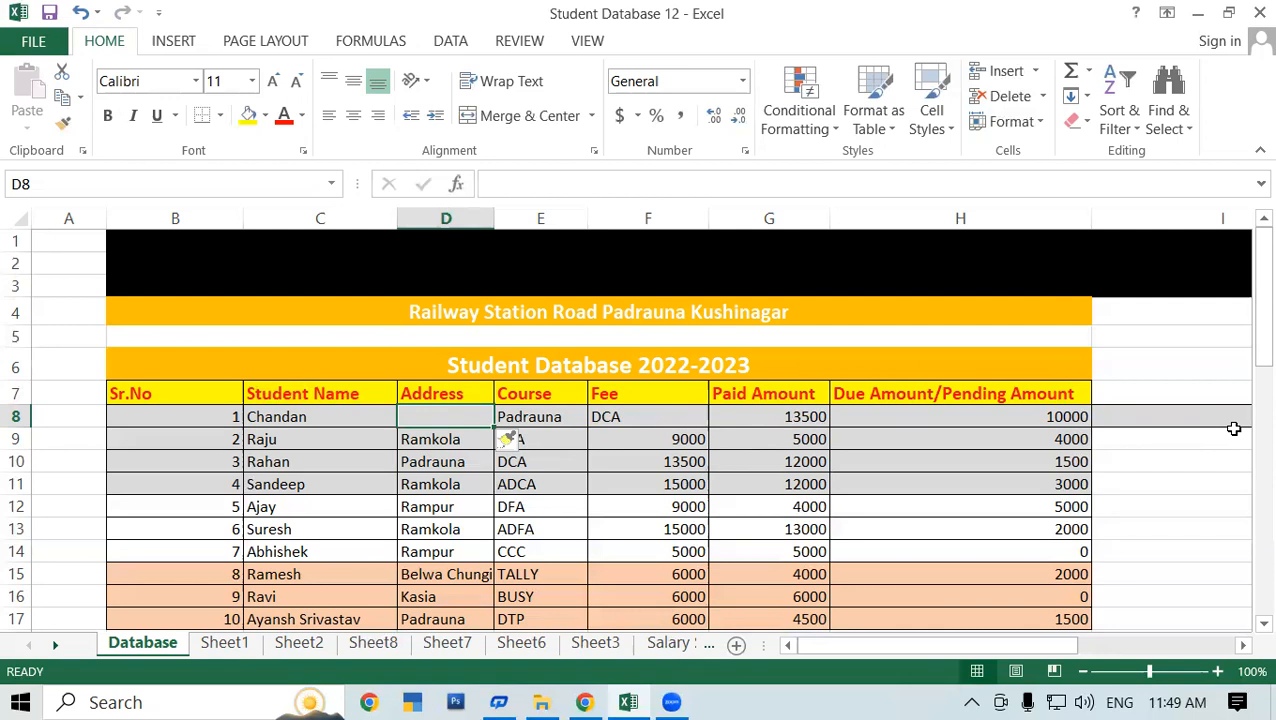
pyautogui.hotkey('ctrl', 'z')
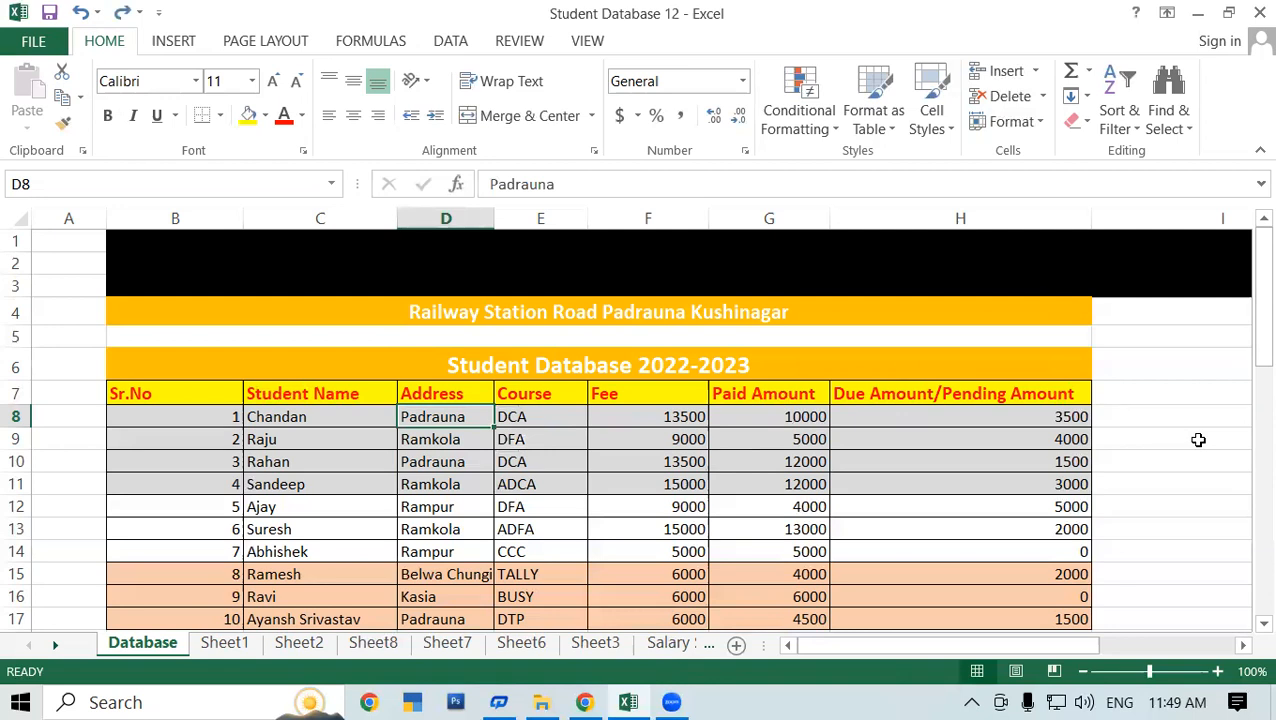
# Insert six blank columns one at a time before the Address column
pyautogui.click(662, 448)
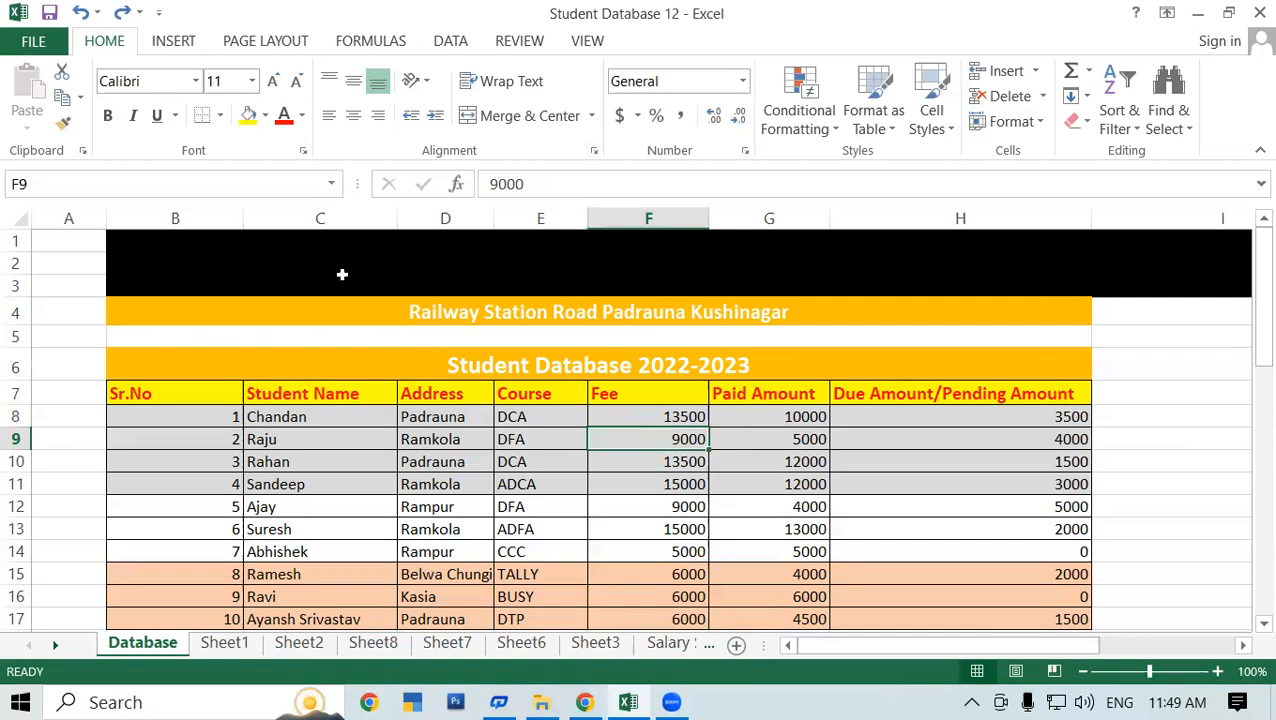
pyautogui.click(469, 394)
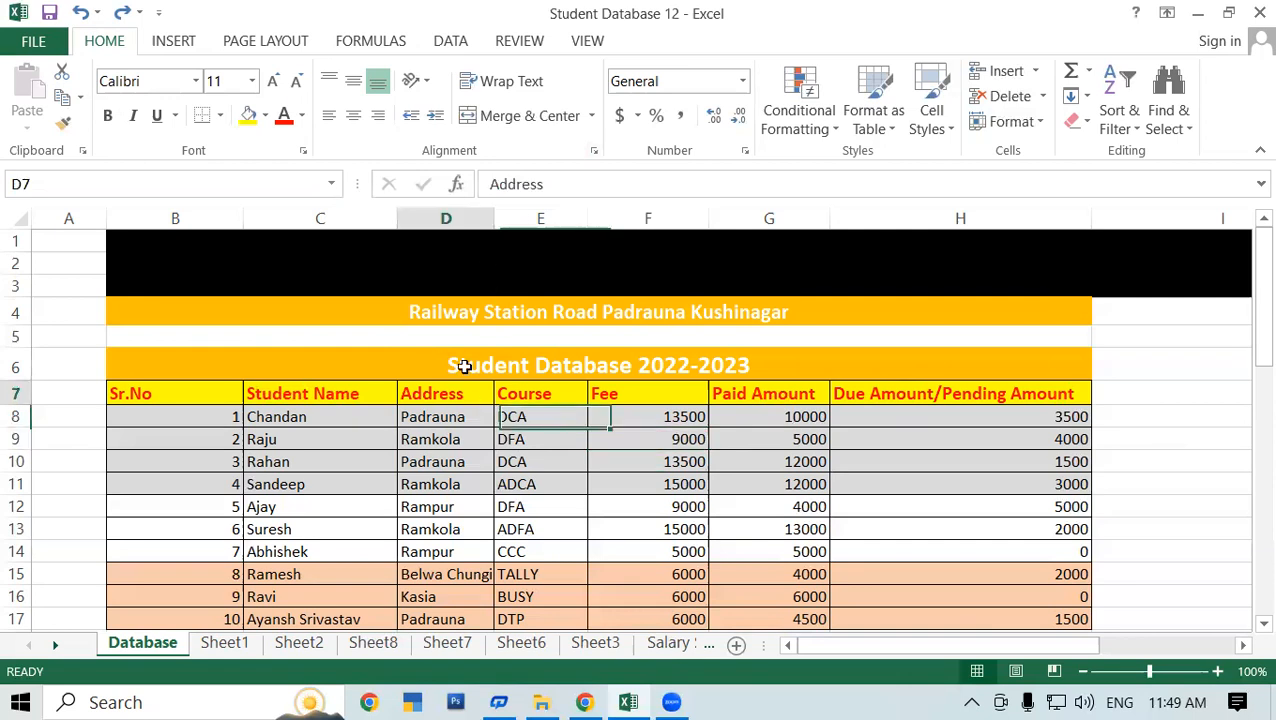
pyautogui.click(446, 218)
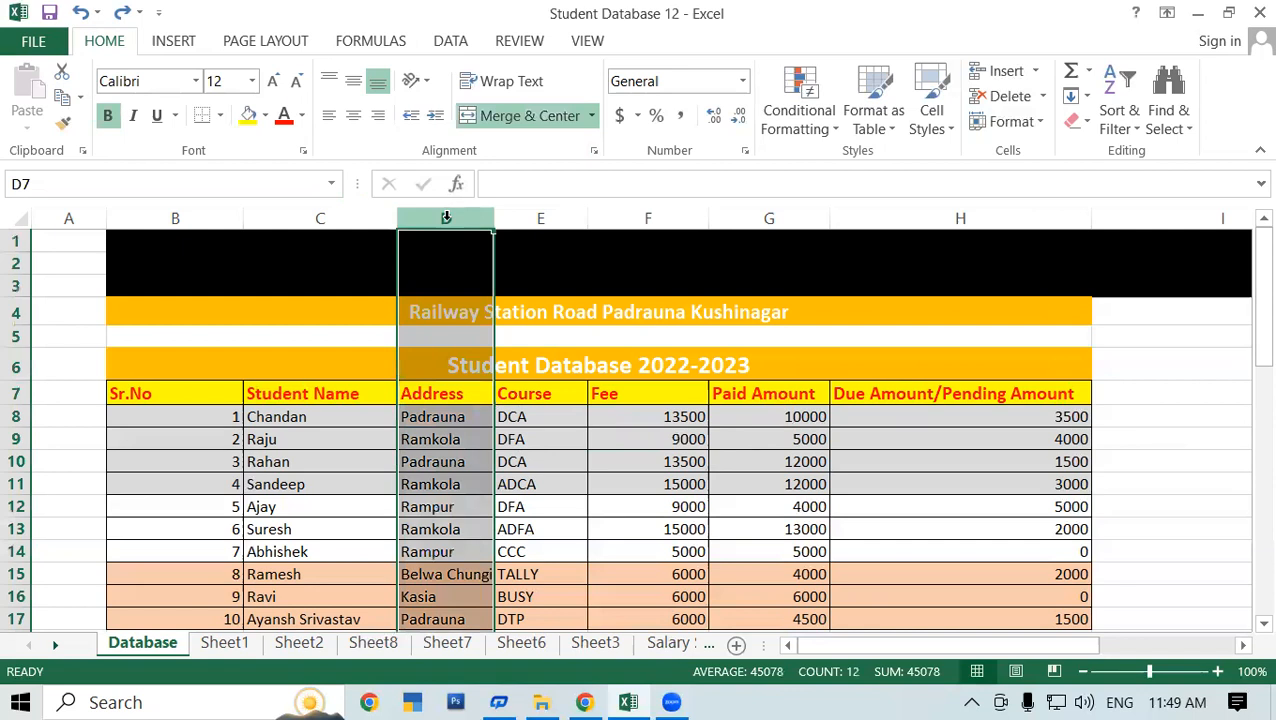
pyautogui.hotkey('ctrl', 'shift', '+')
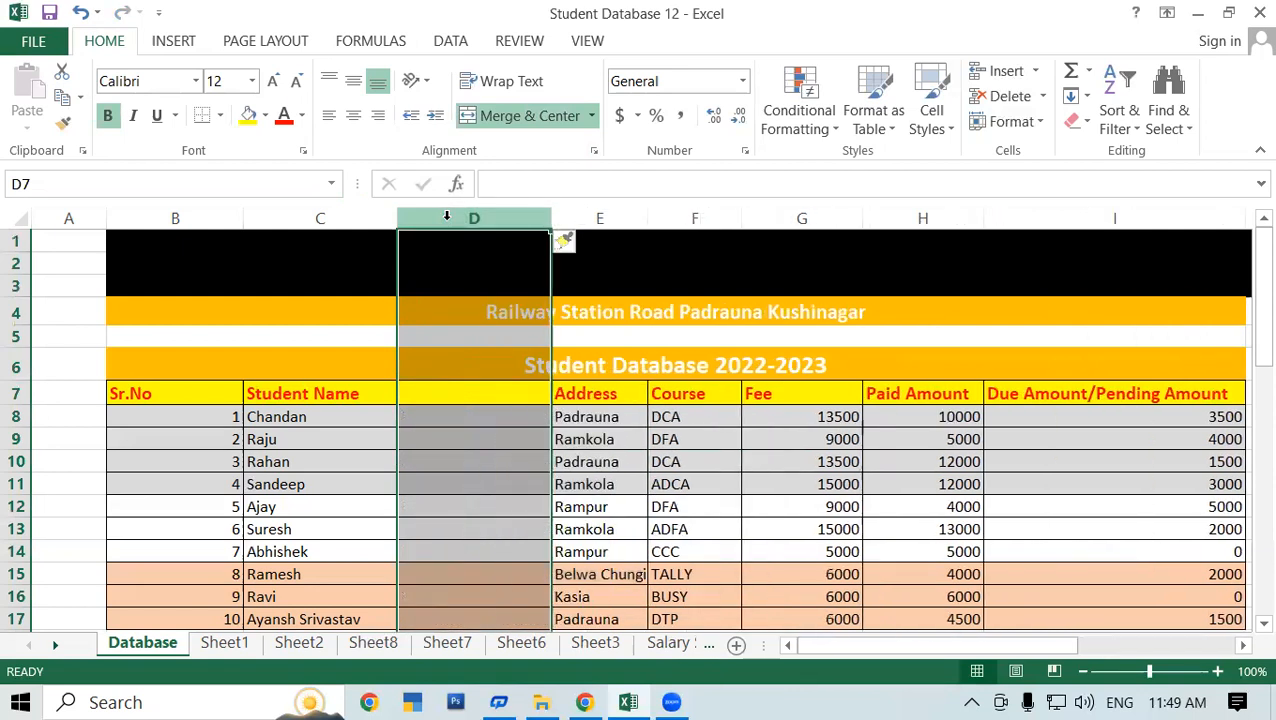
pyautogui.hotkey('ctrl', 'shift', '+')
pyautogui.hotkey('ctrl', 'shift', '+')
pyautogui.hotkey('ctrl', 'shift', '+')
pyautogui.hotkey('ctrl', 'shift', '+')
pyautogui.hotkey('ctrl', 'shift', '+')
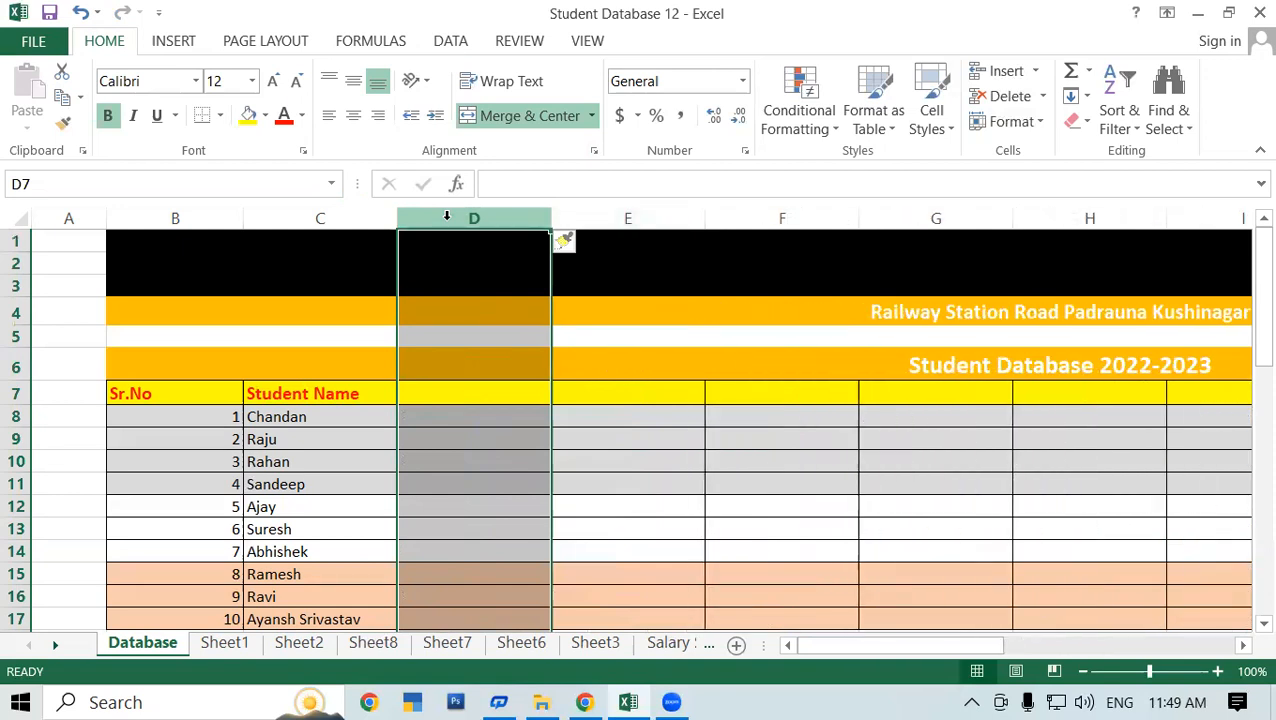
# Delete the six blank columns between Student Name and Address one at a time
pyautogui.hotkey('ctrl', '-')
pyautogui.hotkey('ctrl', '-')
pyautogui.hotkey('ctrl', '-')
pyautogui.hotkey('ctrl', '-')
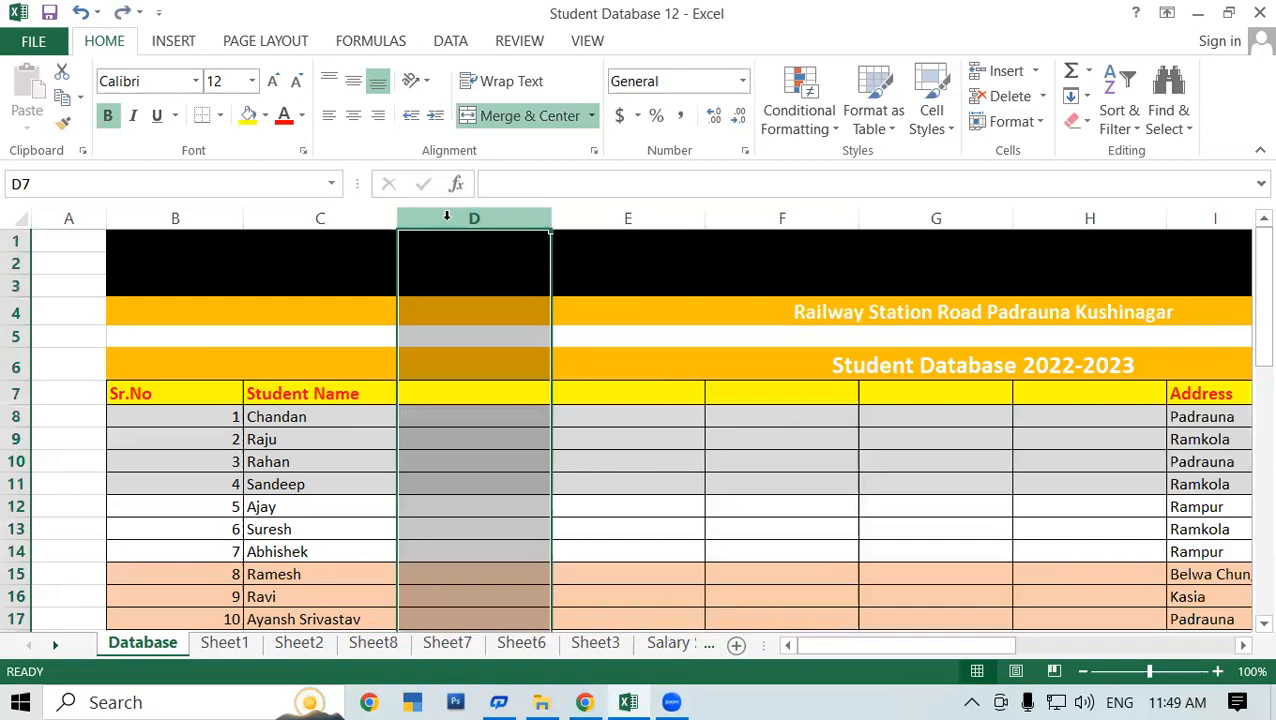
pyautogui.hotkey('ctrl', '-')
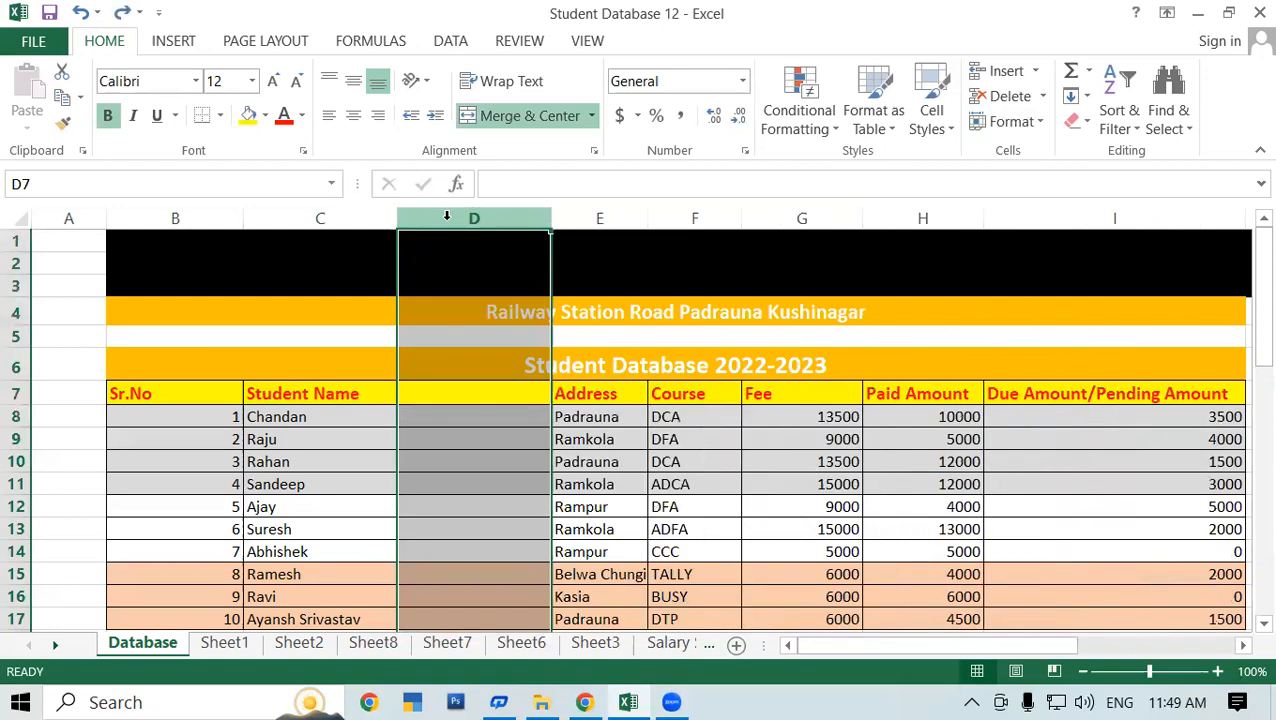
pyautogui.hotkey('ctrl', '-')
# Insert three blank columns at once before the Address column twice, using columns D to F as the selection
pyautogui.click(628, 395)
pyautogui.moveTo(441, 220); pyautogui.dragTo(642, 210)
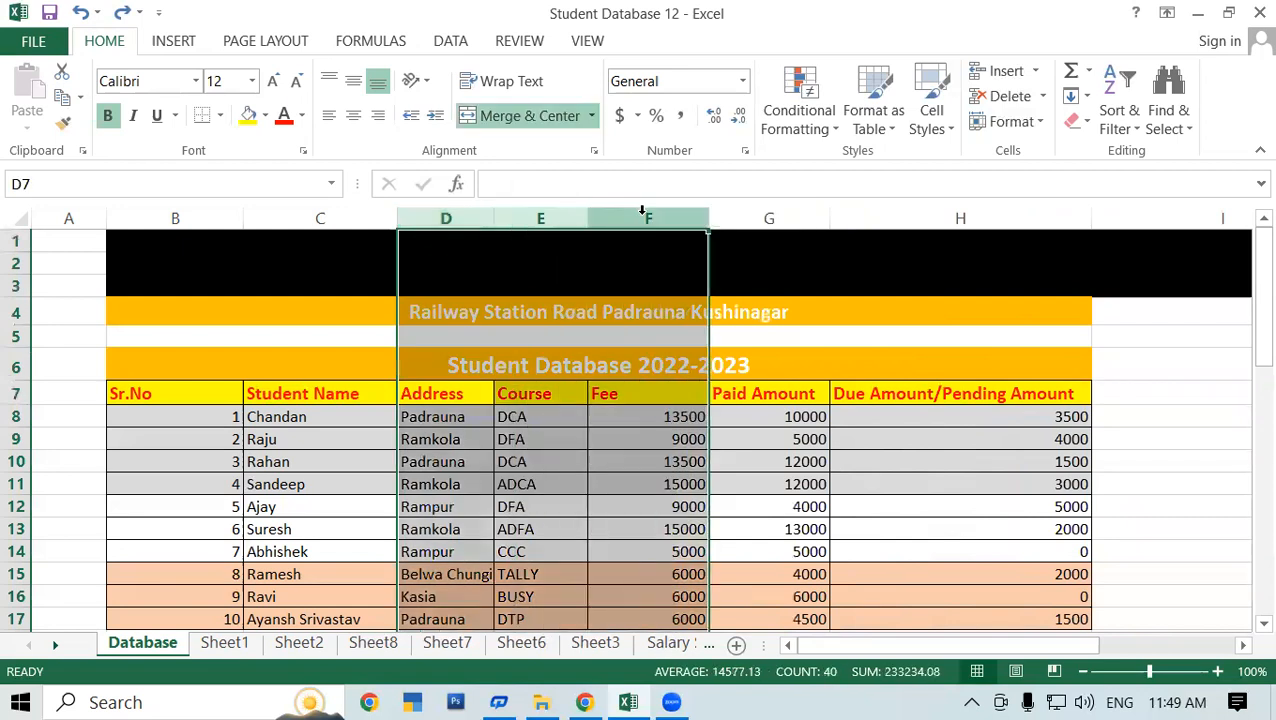
pyautogui.hotkey('ctrl', '+')
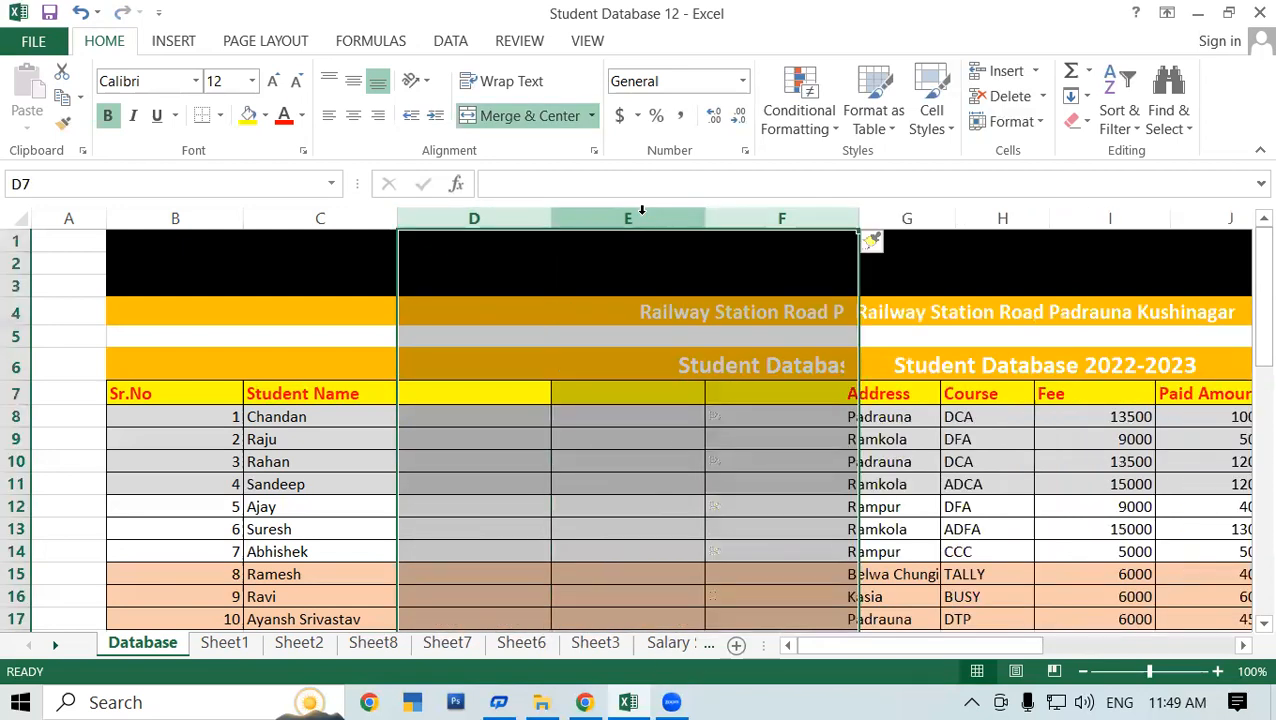
pyautogui.hotkey('ctrl', '+')
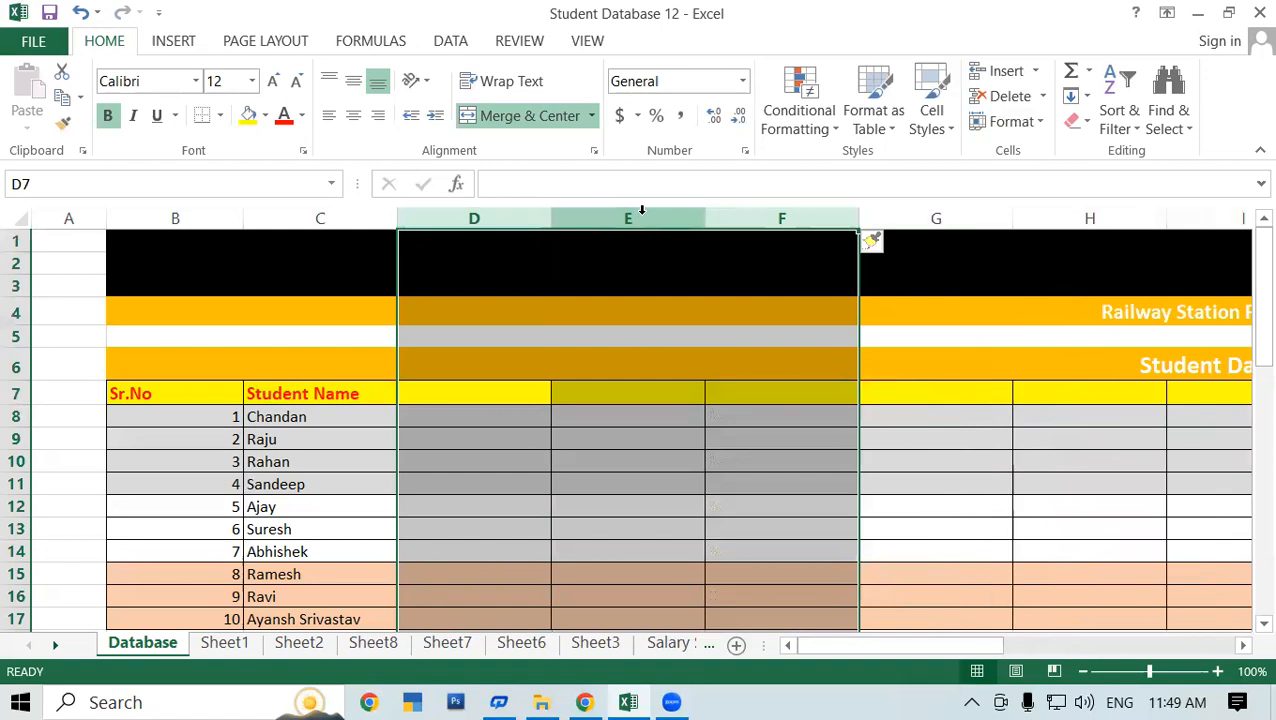
# Undo the blank column insertions before Address, and insert six blank columns there again, three at a time
pyautogui.hotkey('ctrl', 'z')
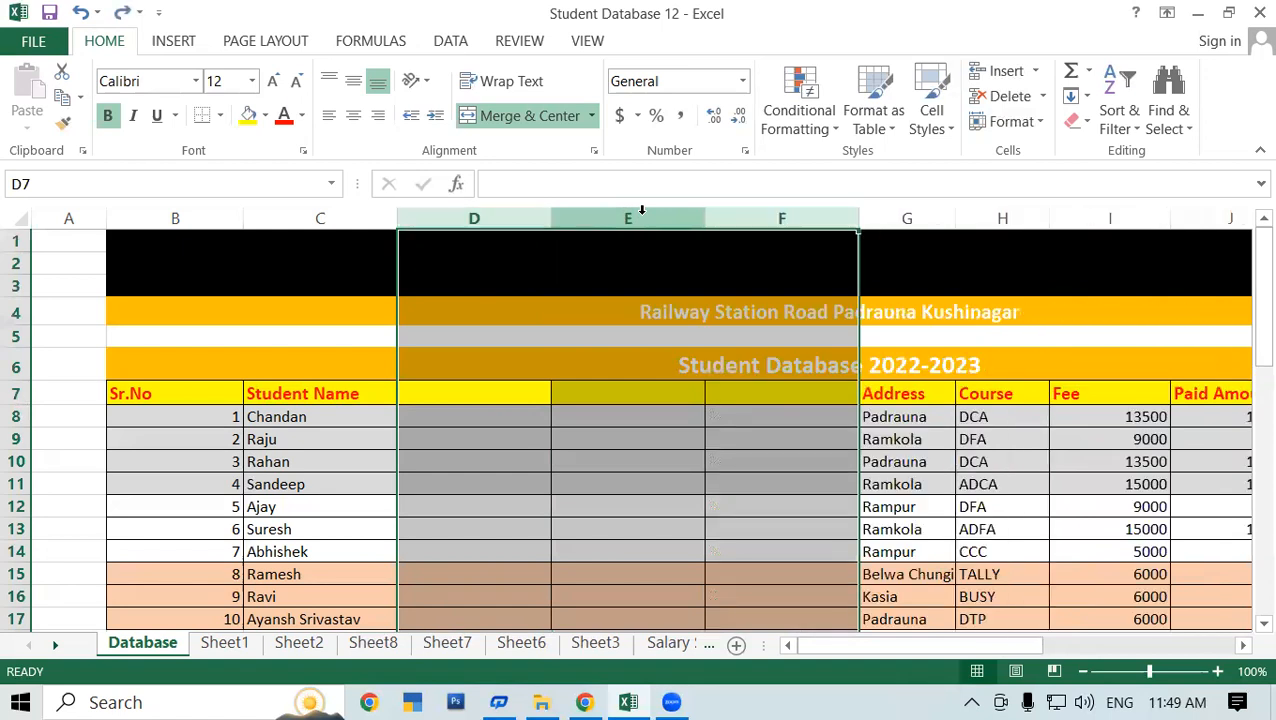
pyautogui.hotkey('ctrl', 'z')
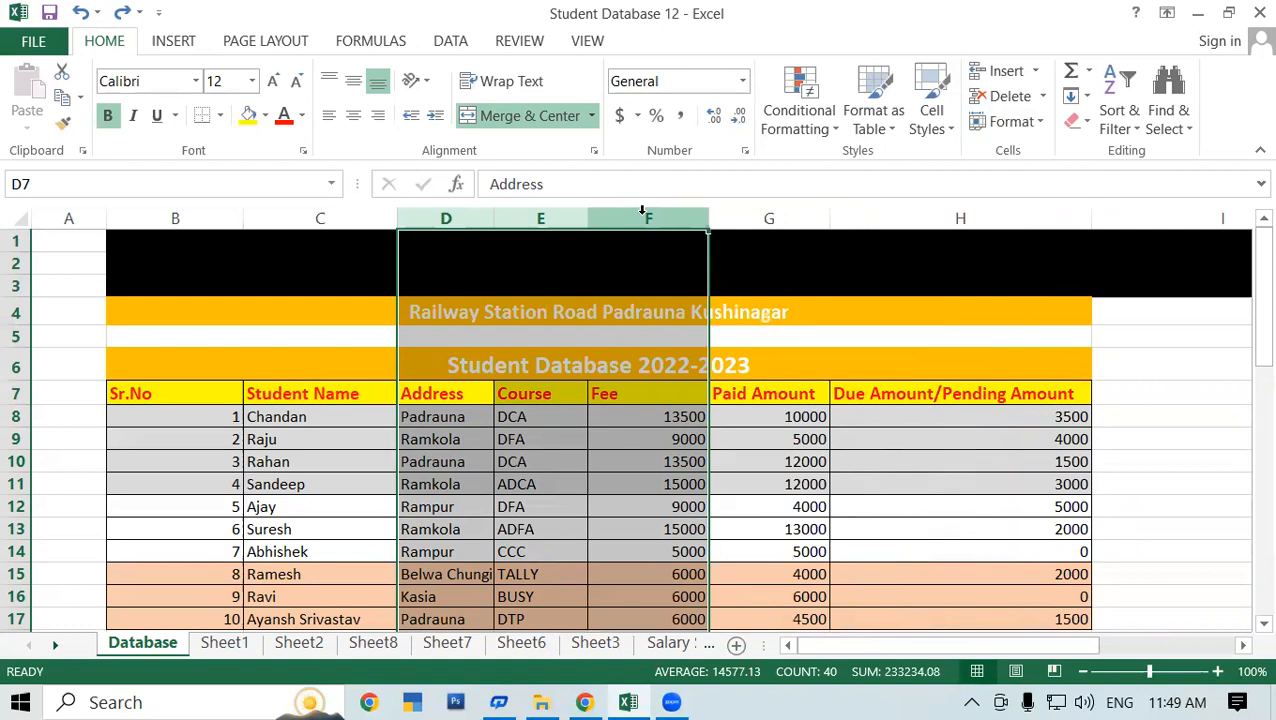
pyautogui.hotkey('ctrl', '+')
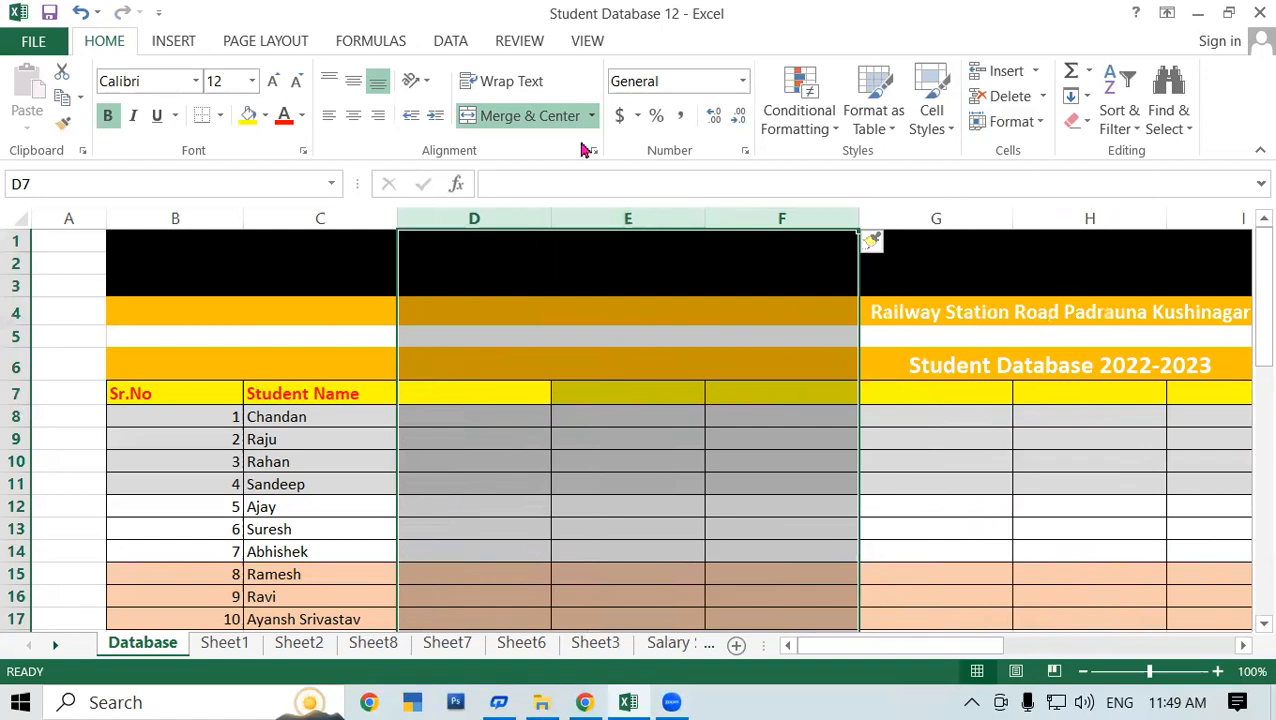
# Delete the six blank columns between Student Name and Address, three at a time, with Delete Sheet Columns
pyautogui.click(1043, 97)
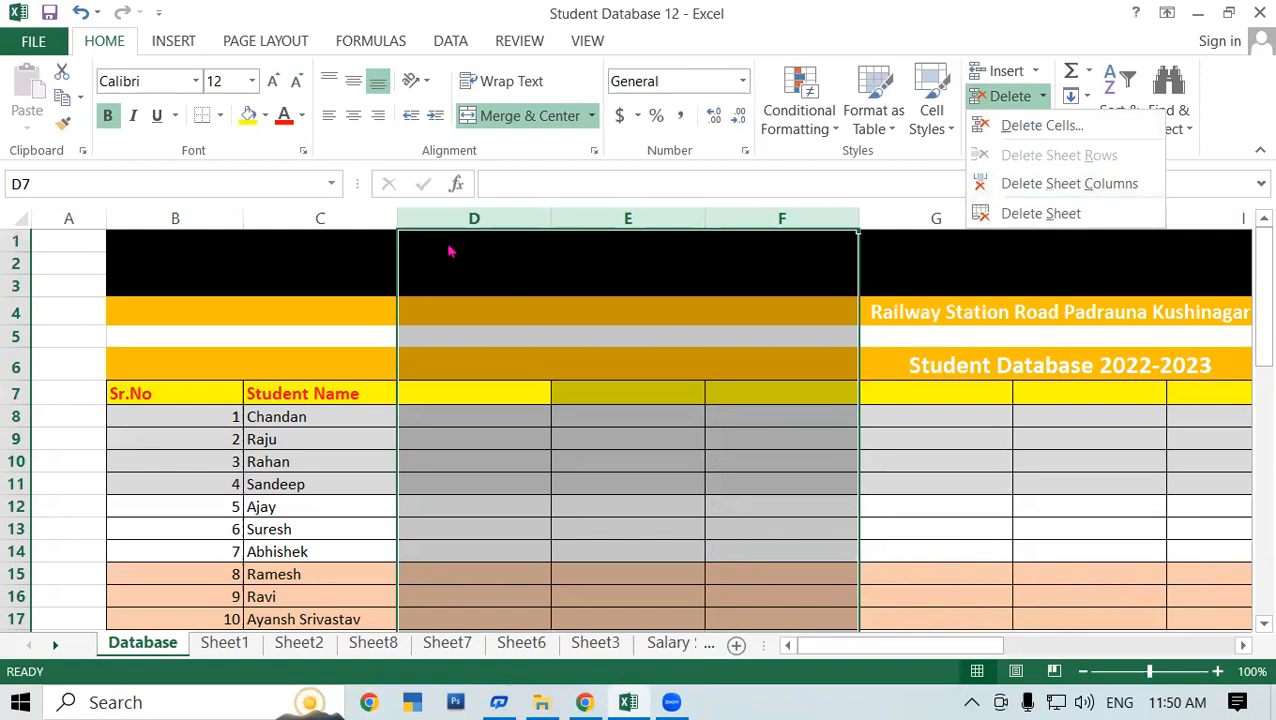
pyautogui.click(475, 373)
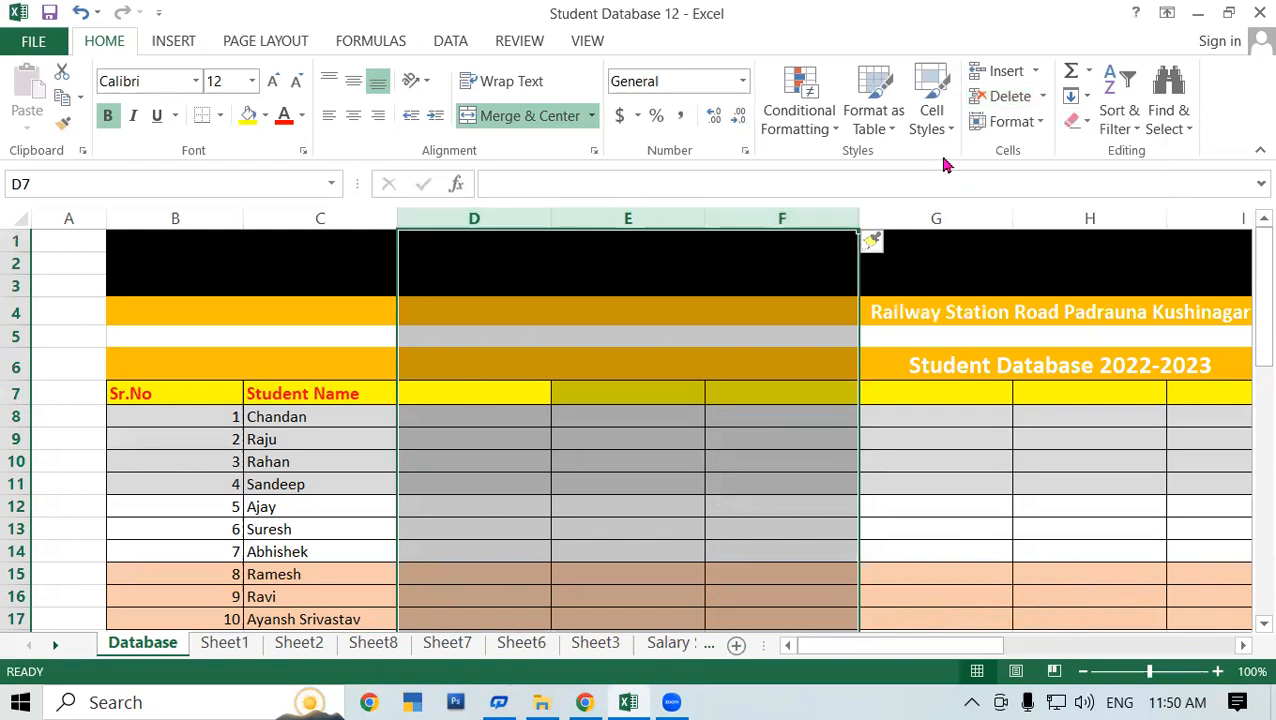
pyautogui.click(1042, 96)
pyautogui.click(1046, 182)
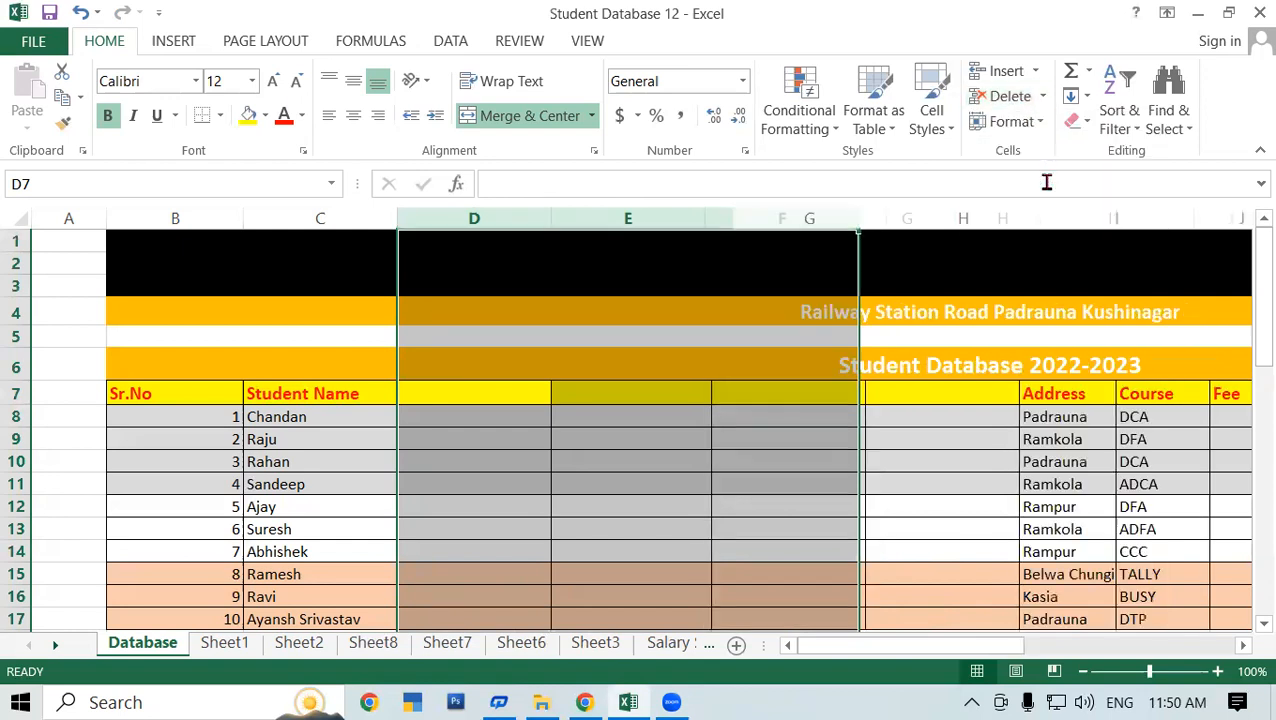
pyautogui.click(1044, 98)
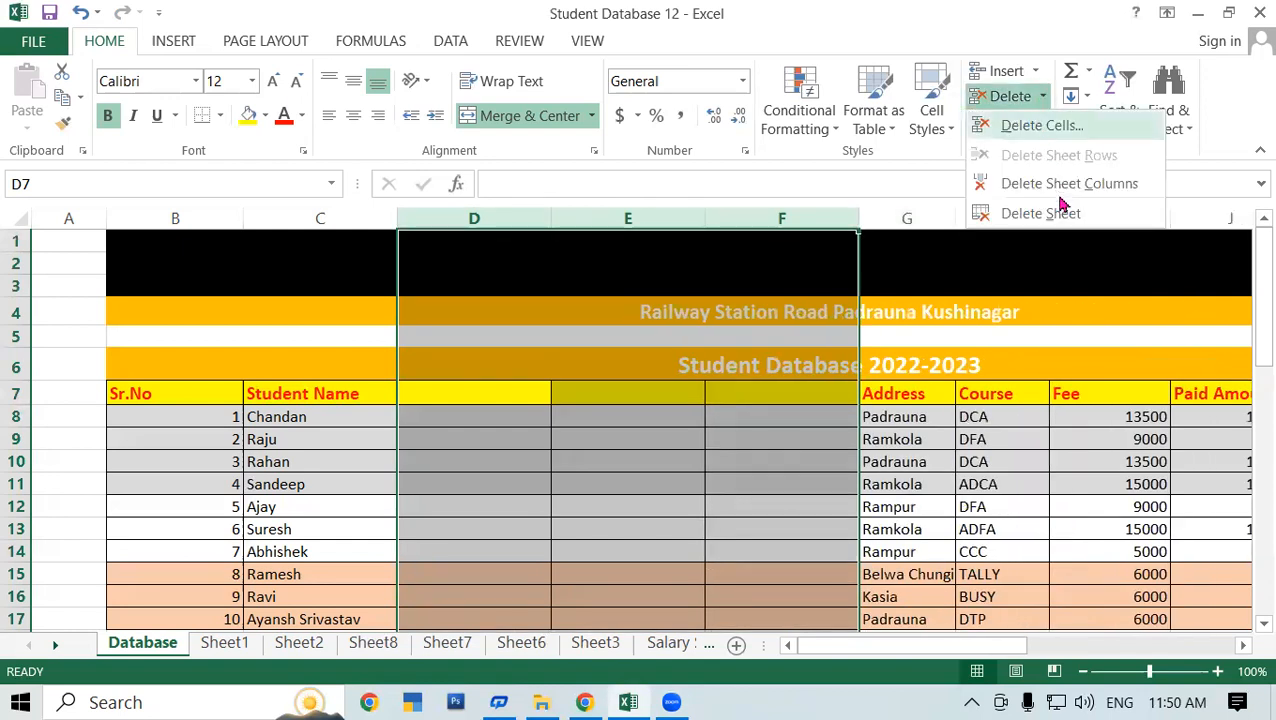
pyautogui.click(1059, 184)
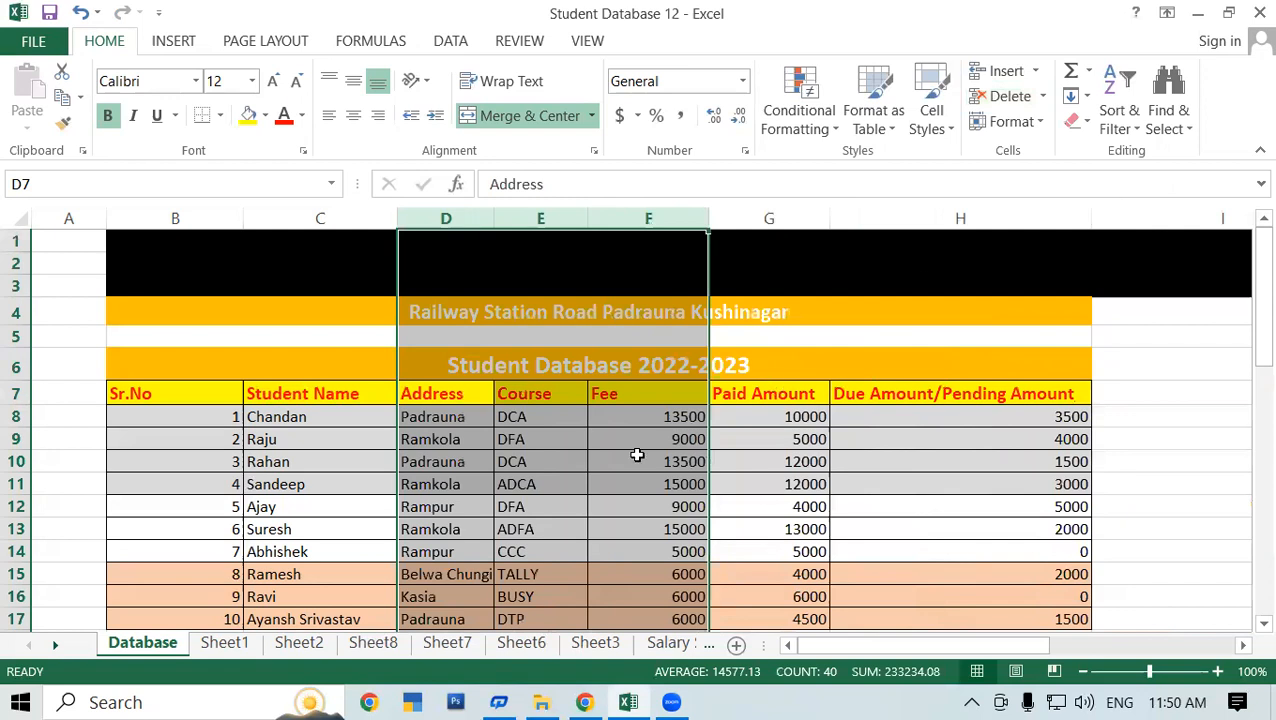
# Undo the blank column deletions, and delete columns D to F four times in a row
pyautogui.hotkey('ctrl', 'z')
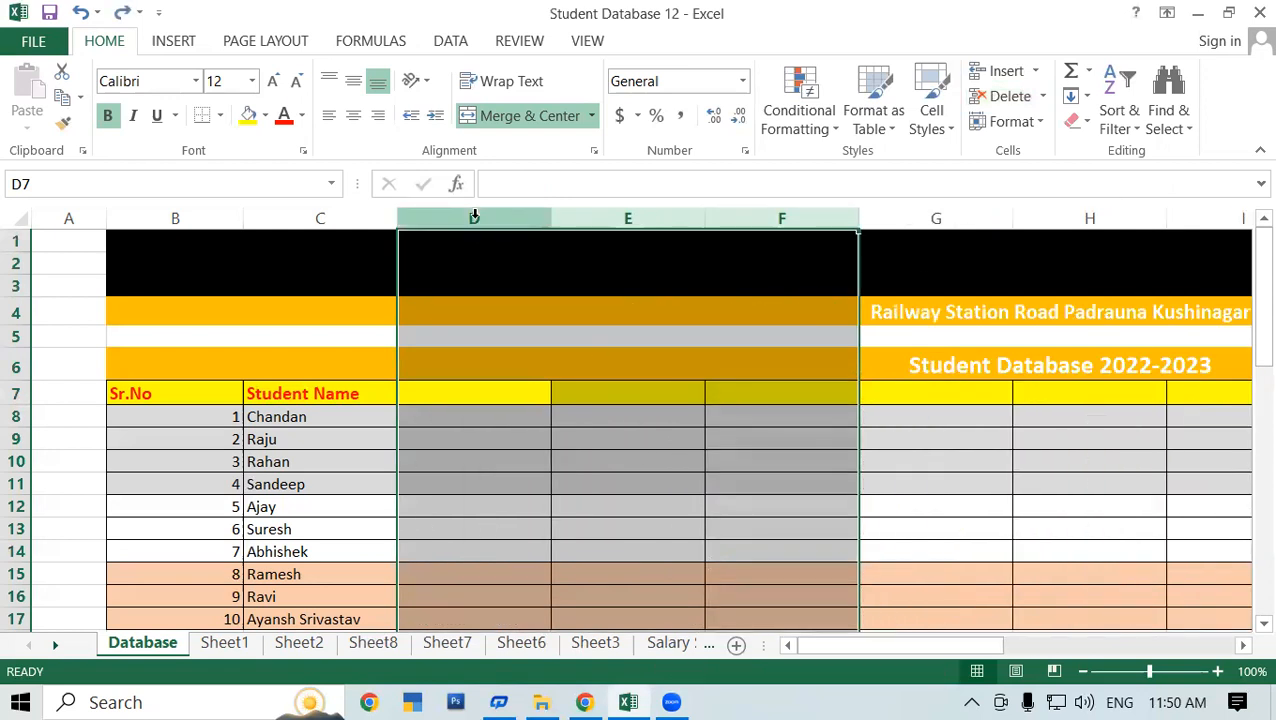
pyautogui.hotkey('ctrl', '-')
pyautogui.hotkey('ctrl', '-')
pyautogui.hotkey('ctrl', '-')
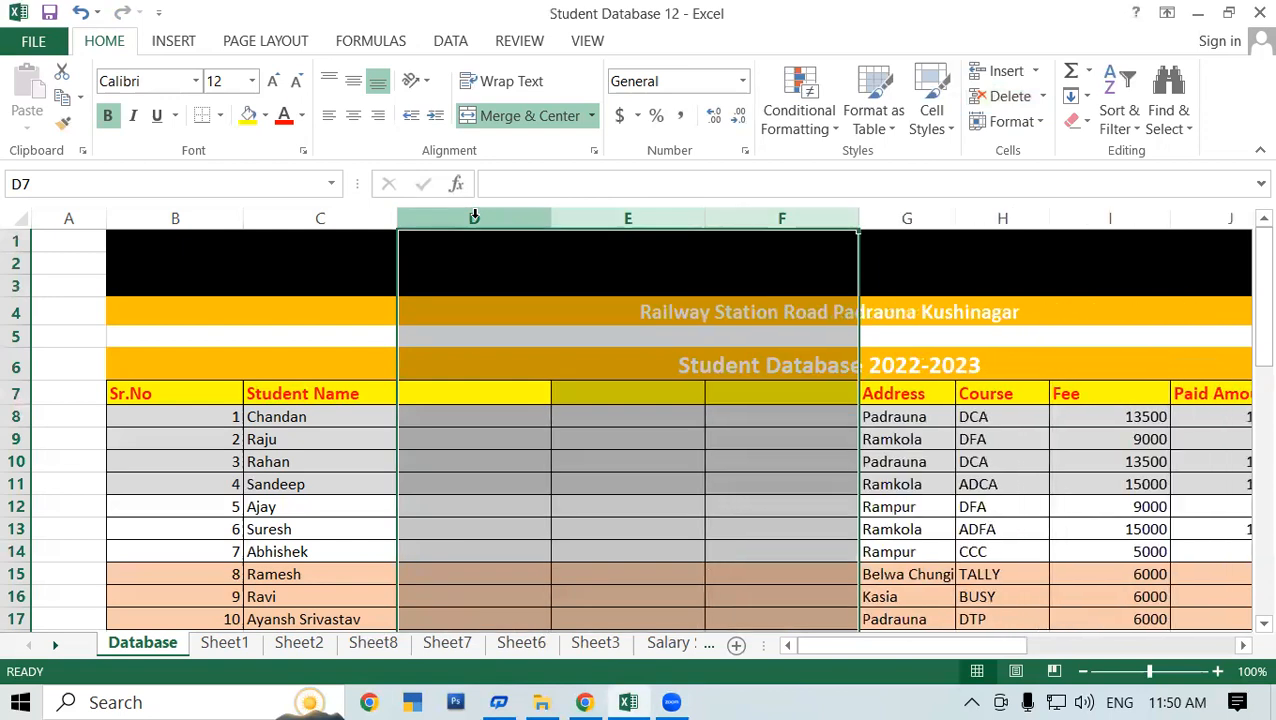
pyautogui.hotkey('ctrl', '-')
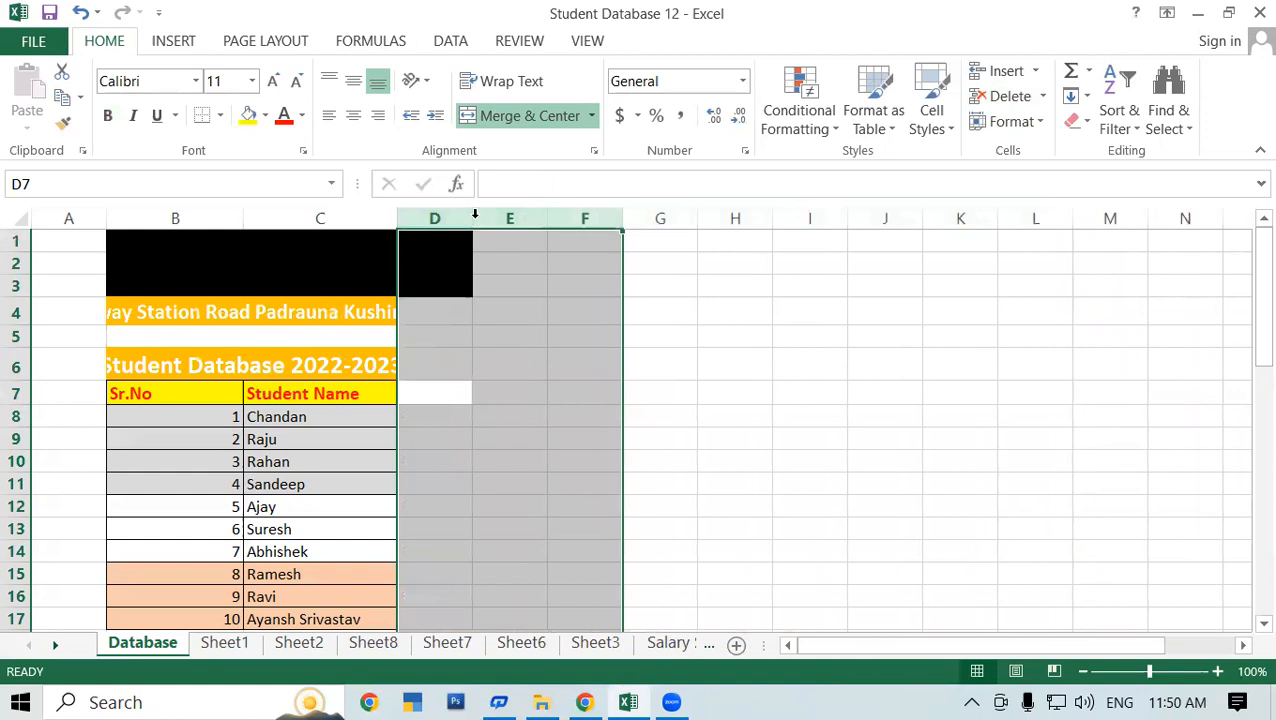
# Undo the last two deletions to restore the data columns from Address onward, and select cell C11
pyautogui.hotkey('ctrl', 'z')
pyautogui.hotkey('ctrl', 'z')
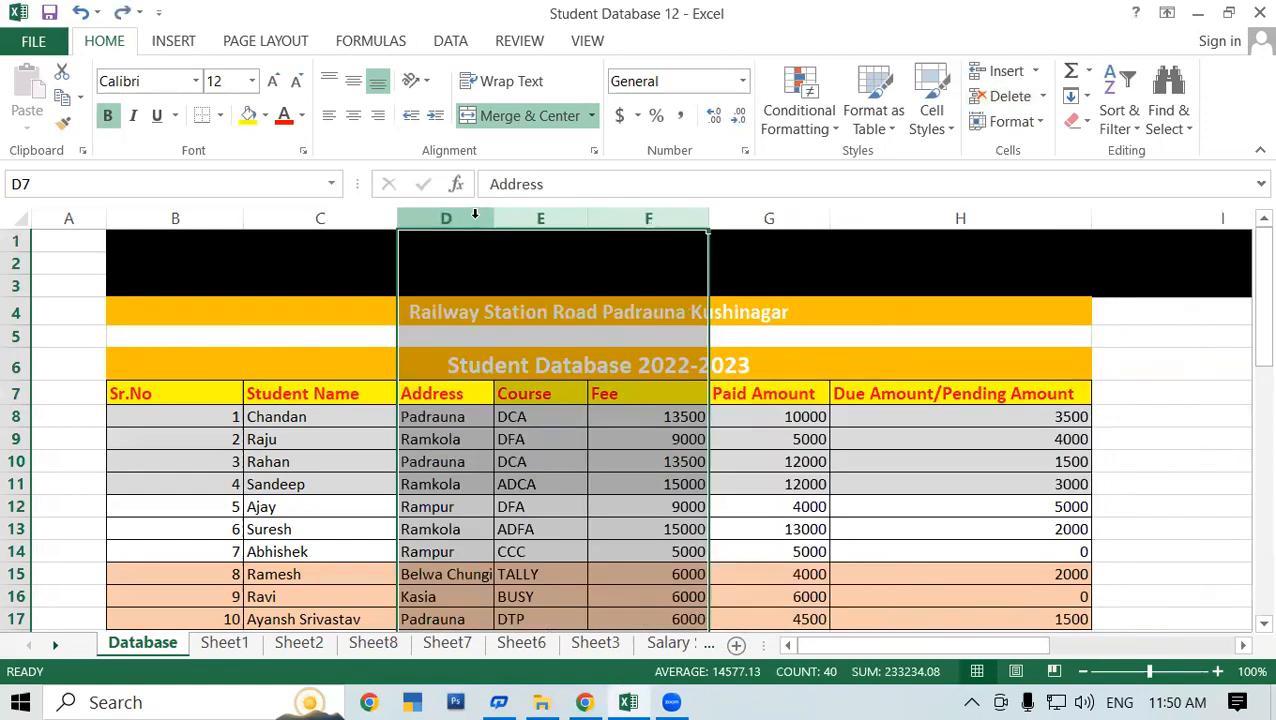
pyautogui.click(331, 482)
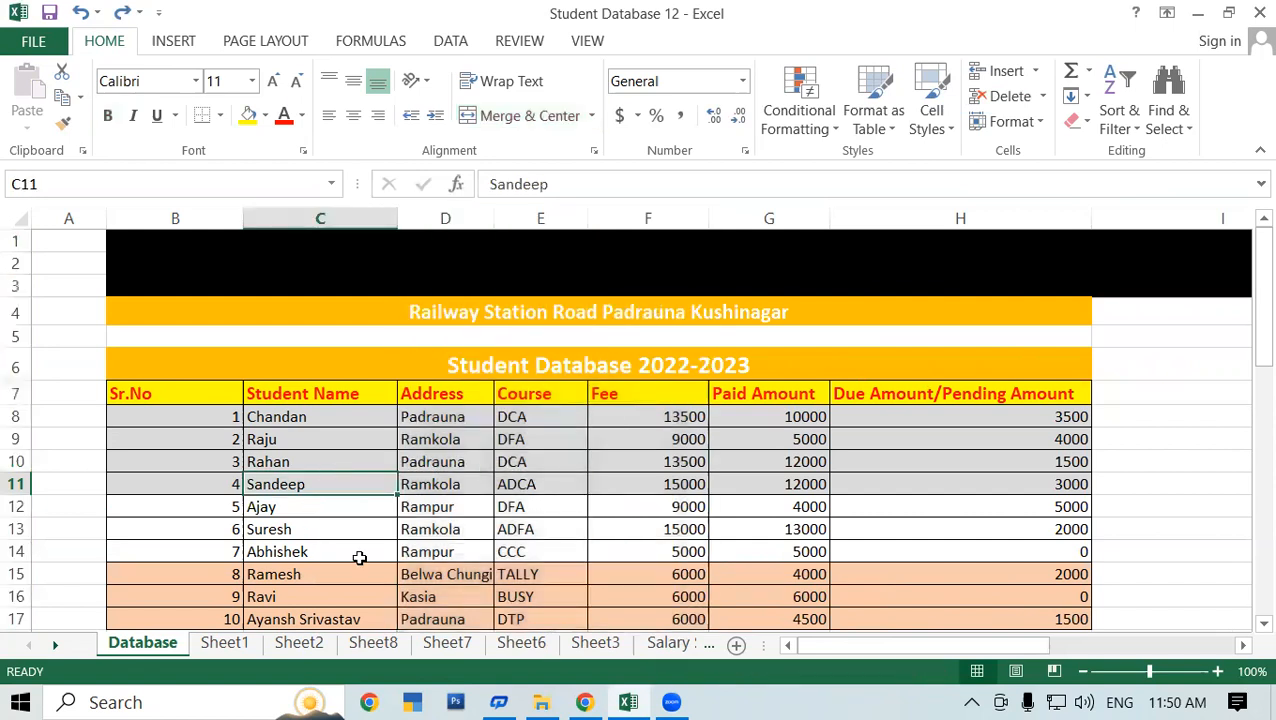